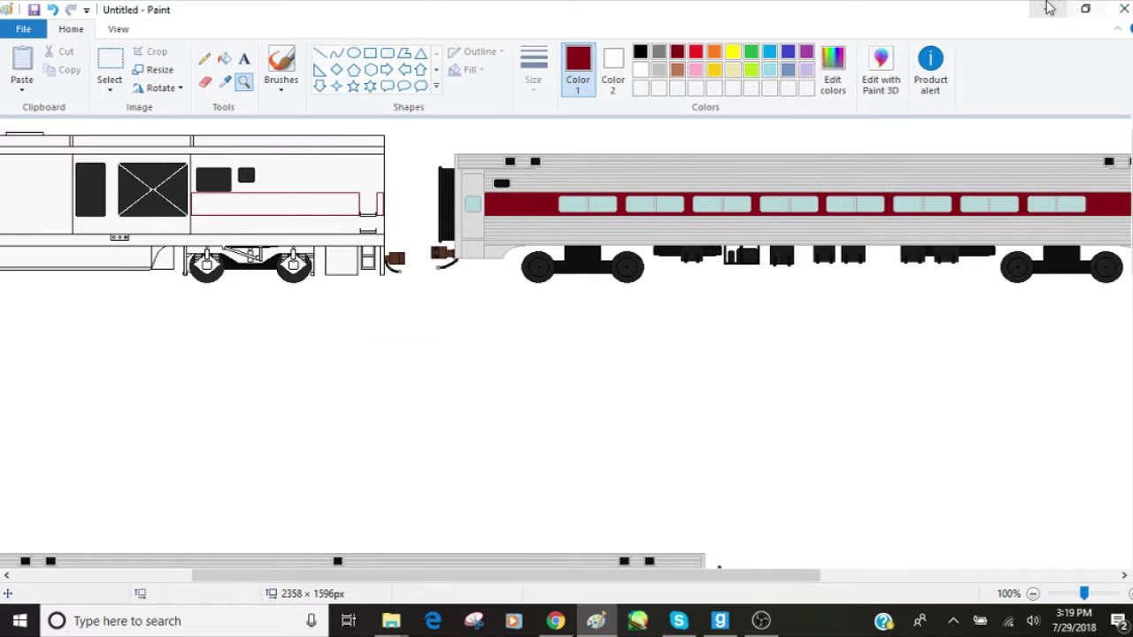
- Switch to the Chrome browser and search Google Images for "milwaukee road hiawatha coaches"
{"action": "left_click", "coordinate": [1049, 9]}
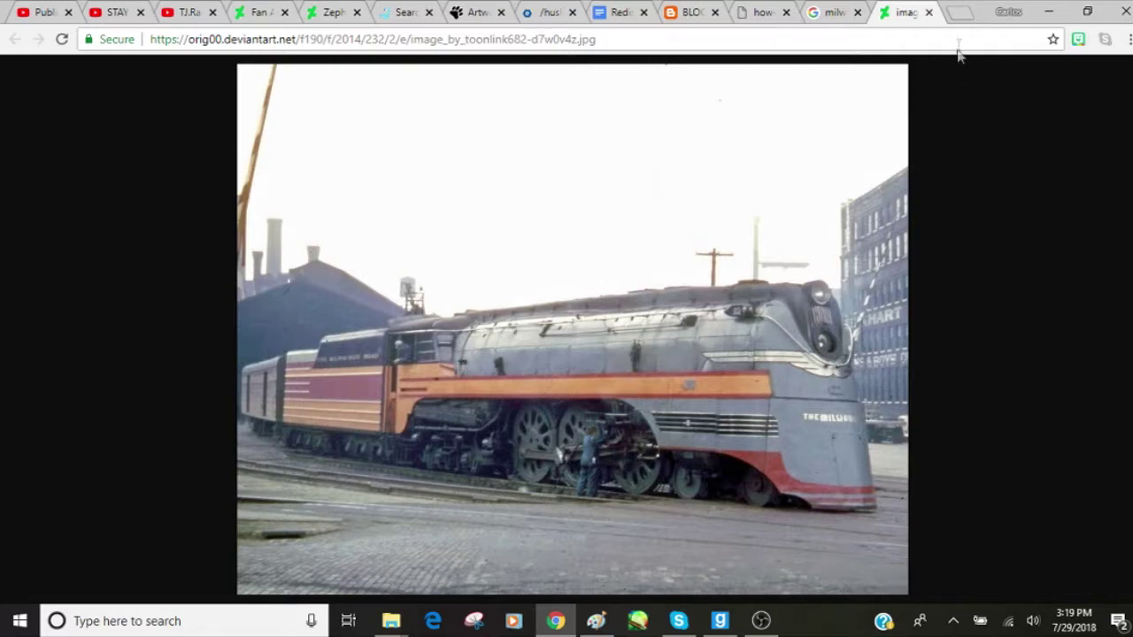
{"action": "left_click", "coordinate": [831, 12]}
{"action": "scroll", "coordinate": [590, 266], "scroll_direction": "up", "scroll_amount": 4}
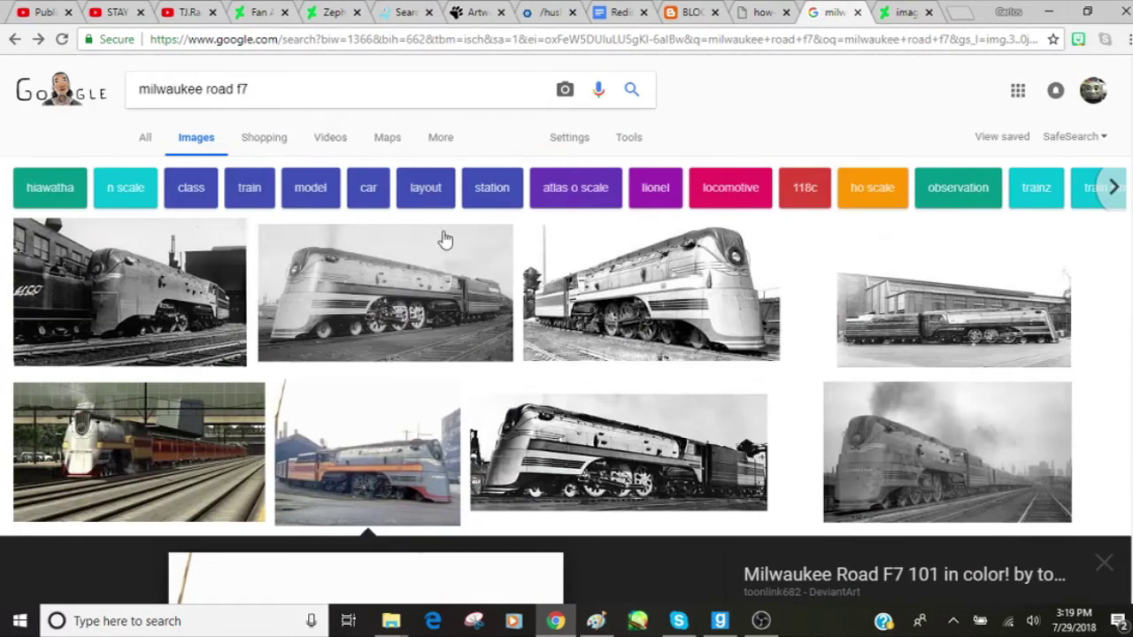
{"action": "double_click", "coordinate": [241, 89]}
{"action": "type", "text": "ha"}
{"action": "left_click", "coordinate": [281, 118]}
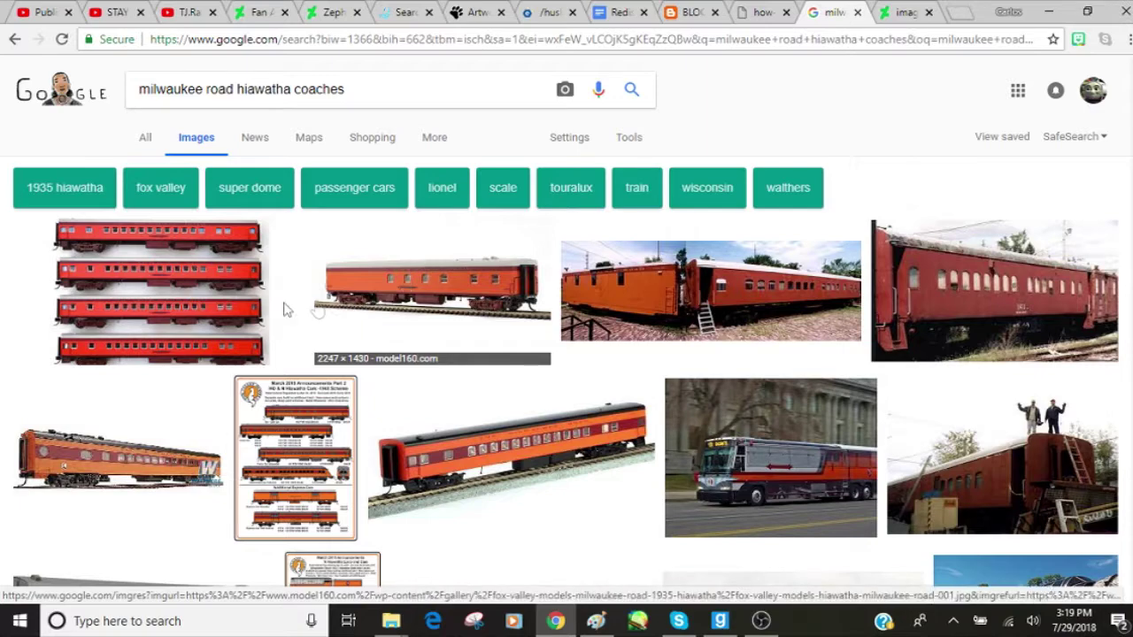
- Look through the Hiawatha coach image results for a livery reference showing the striping on the cars
{"action": "scroll", "coordinate": [550, 234], "scroll_direction": "down", "scroll_amount": 3}
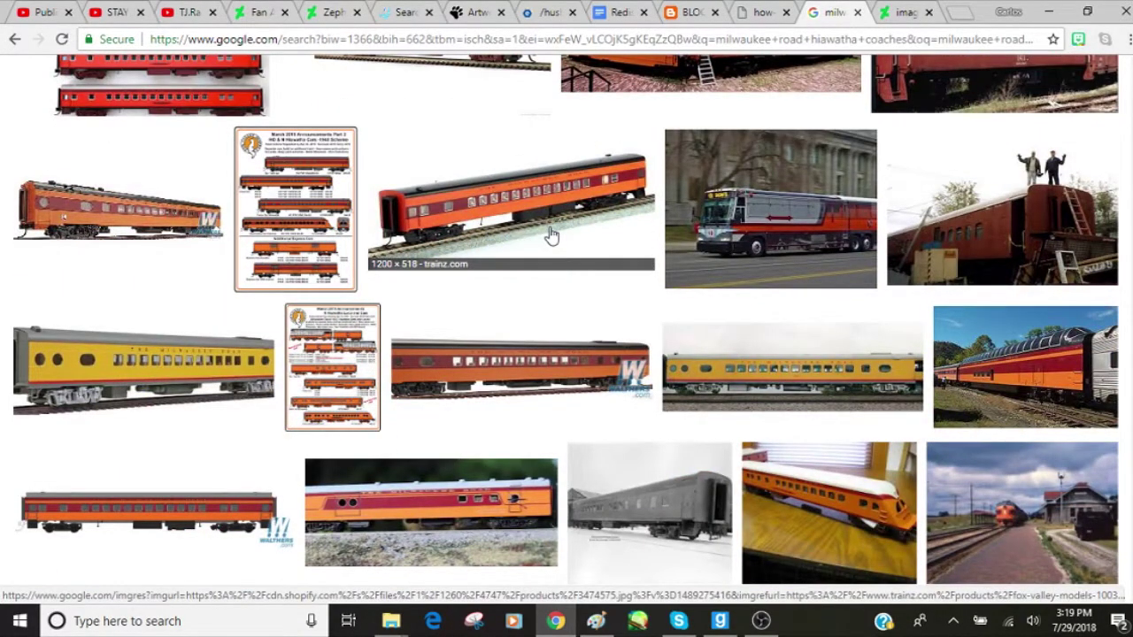
{"action": "scroll", "coordinate": [550, 235], "scroll_direction": "up", "scroll_amount": 3}
{"action": "scroll", "coordinate": [438, 254], "scroll_direction": "down", "scroll_amount": 5}
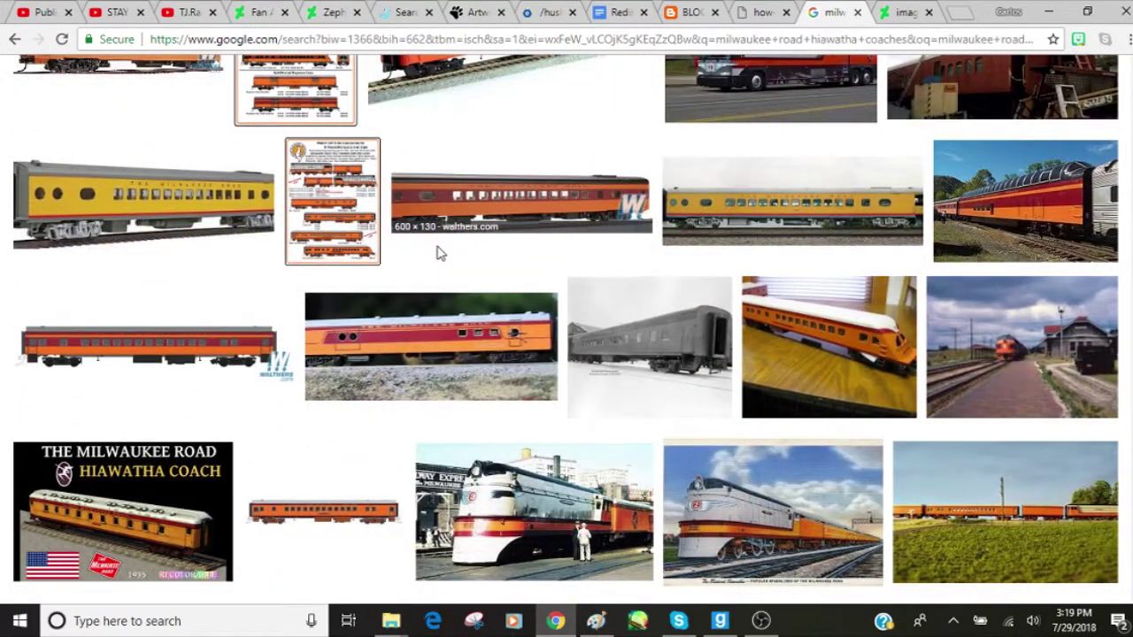
{"action": "scroll", "coordinate": [438, 254], "scroll_direction": "up", "scroll_amount": 5}
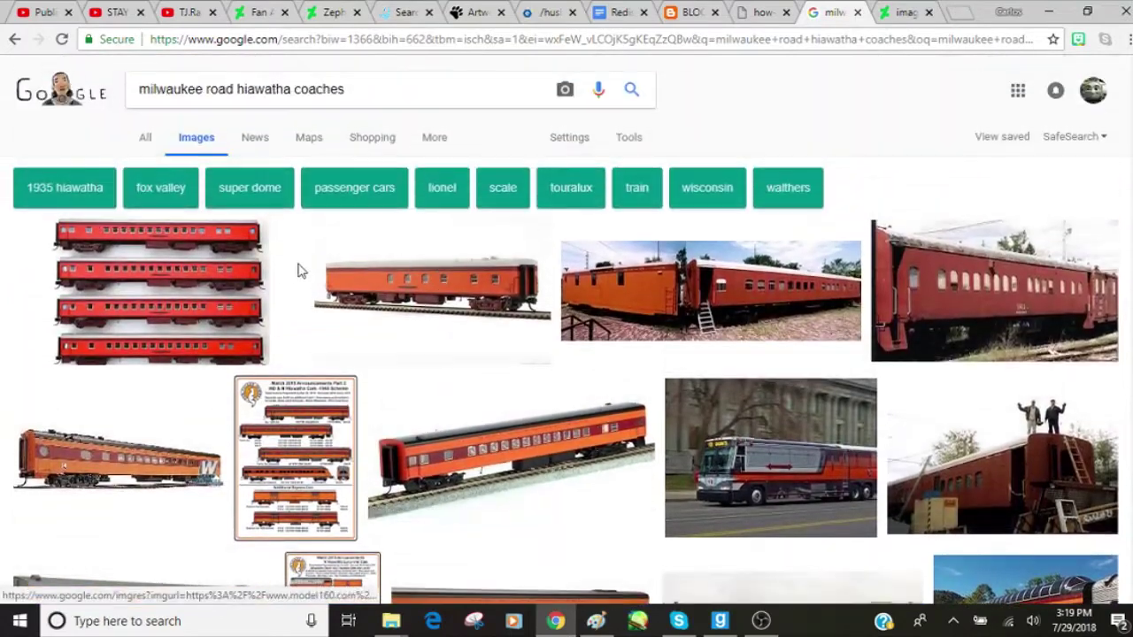
{"action": "scroll", "coordinate": [267, 282], "scroll_direction": "down", "scroll_amount": 9}
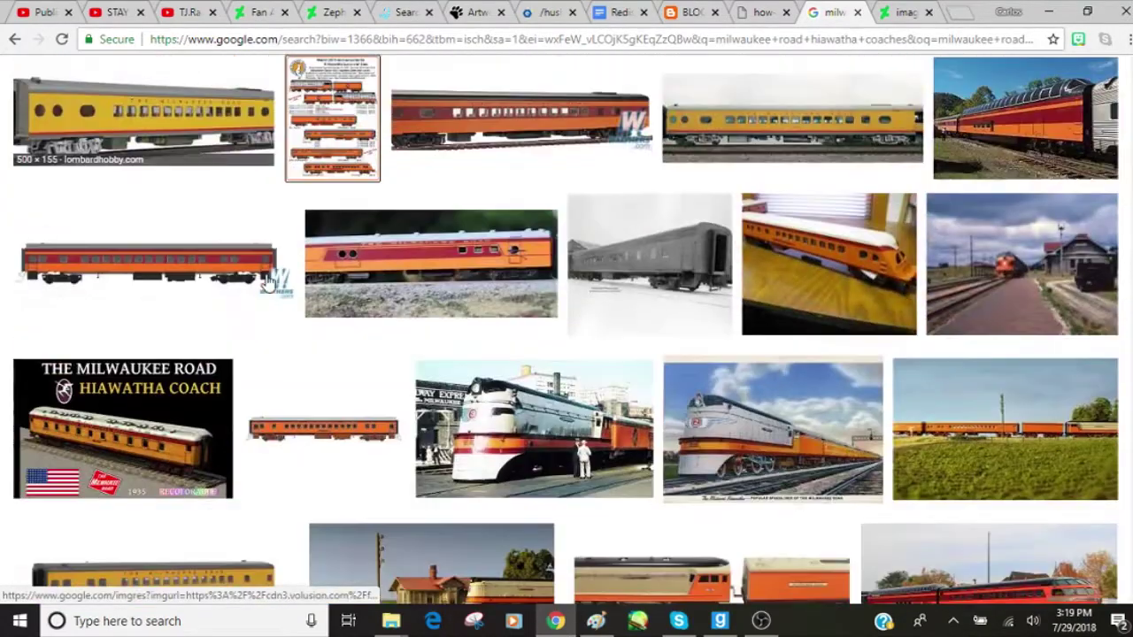
{"action": "scroll", "coordinate": [267, 281], "scroll_direction": "down", "scroll_amount": 4}
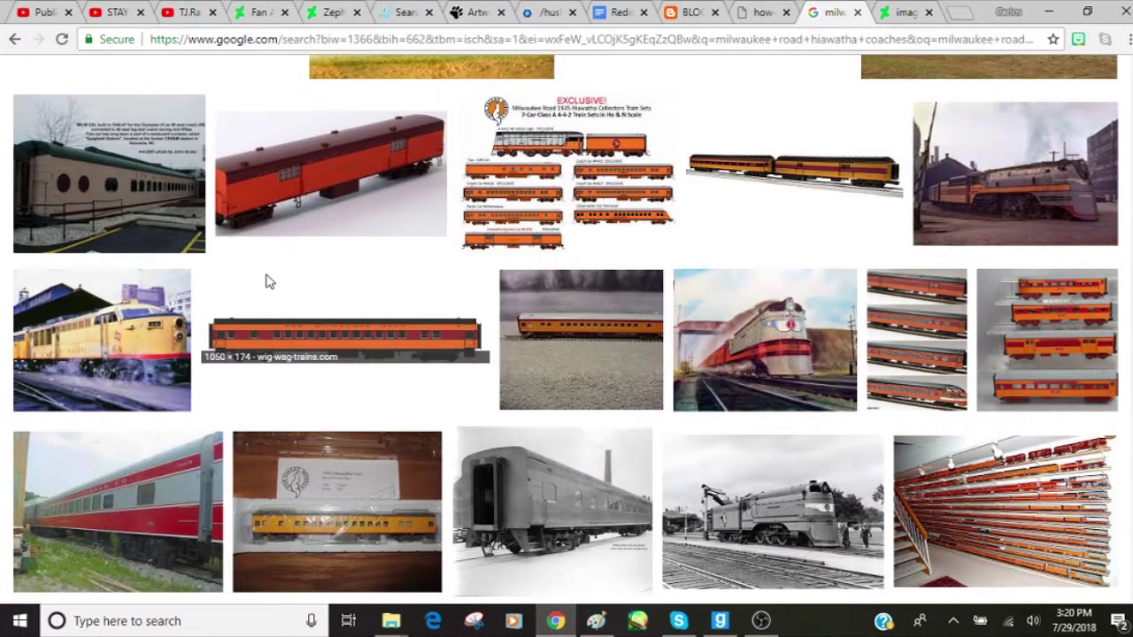
{"action": "scroll", "coordinate": [267, 282], "scroll_direction": "down", "scroll_amount": 6}
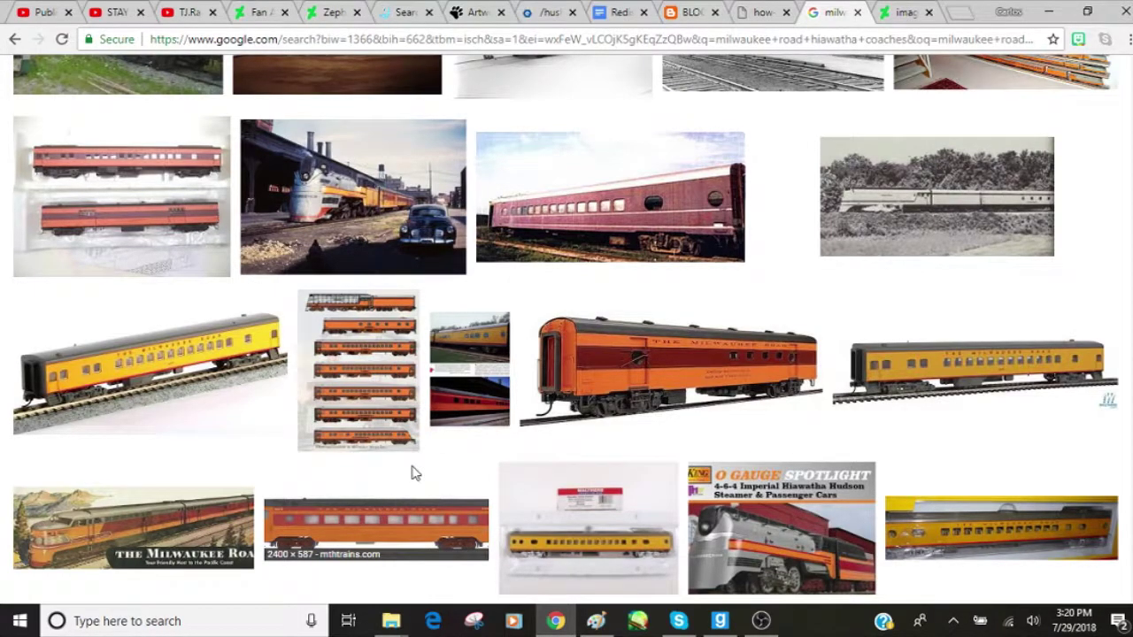
{"action": "scroll", "coordinate": [414, 471], "scroll_direction": "down", "scroll_amount": 5}
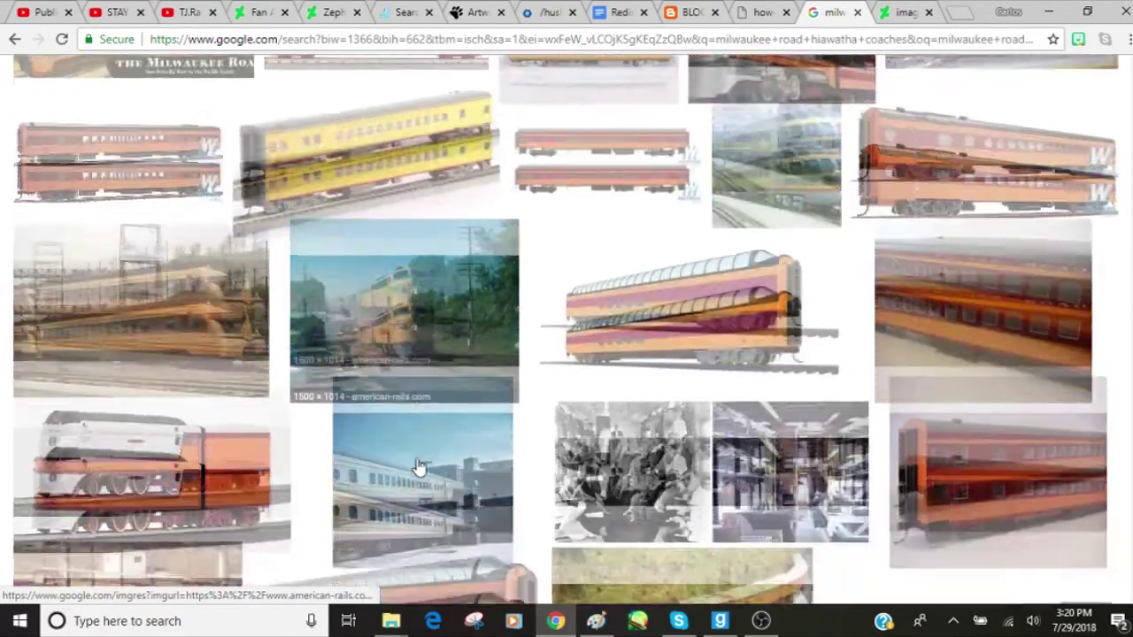
{"action": "scroll", "coordinate": [419, 467], "scroll_direction": "down", "scroll_amount": 3}
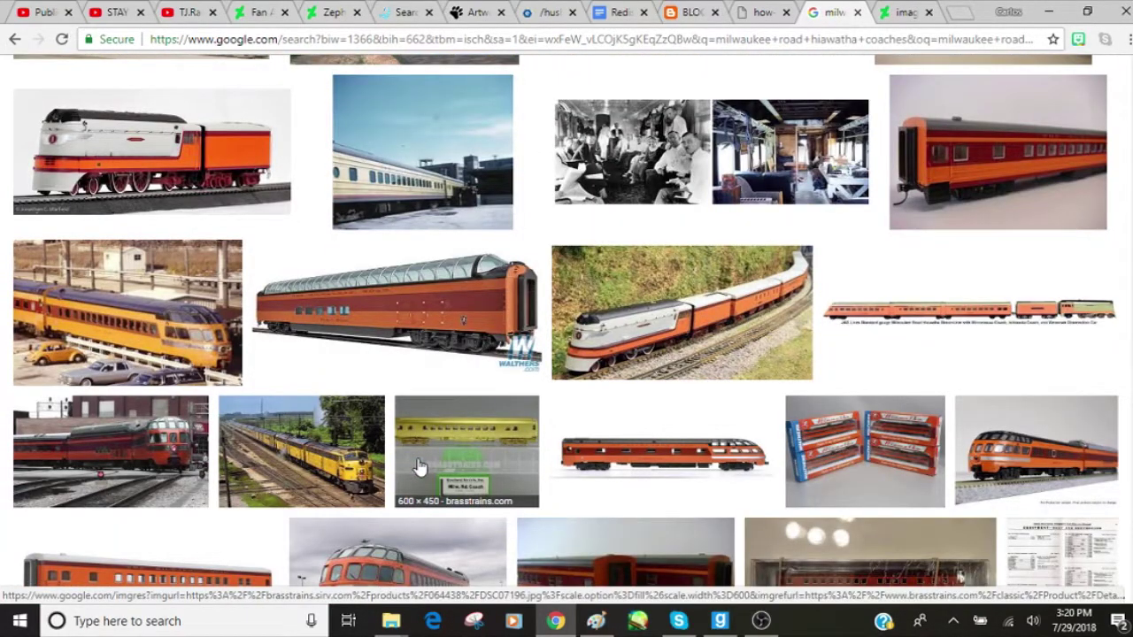
{"action": "scroll", "coordinate": [419, 467], "scroll_direction": "down", "scroll_amount": 4}
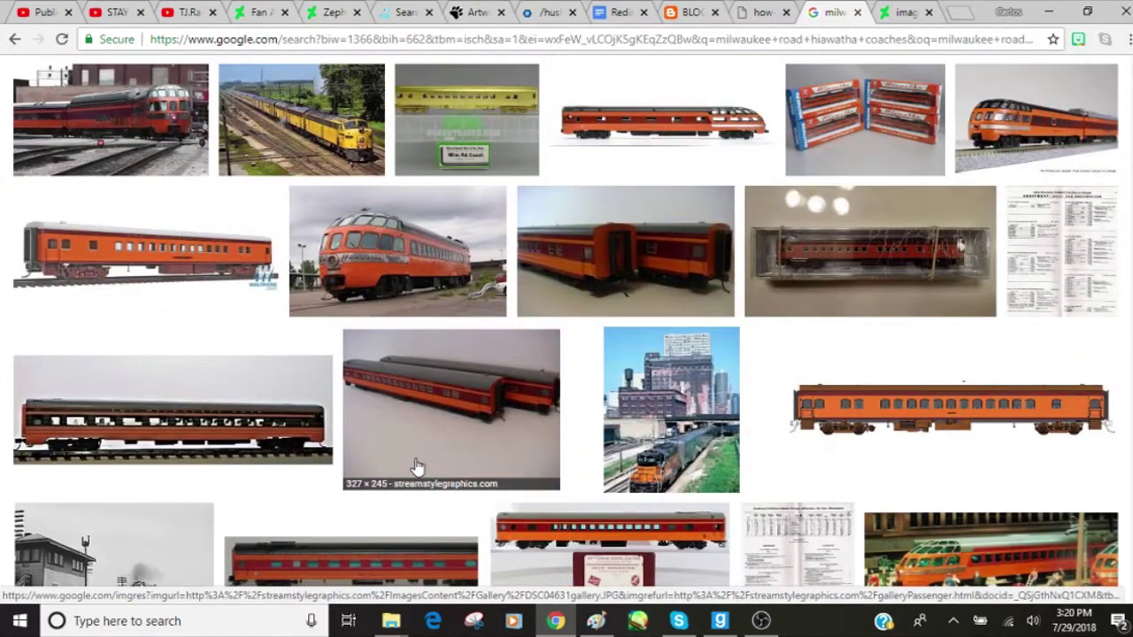
{"action": "left_click", "coordinate": [676, 285]}
{"action": "scroll", "coordinate": [263, 119], "scroll_direction": "up", "scroll_amount": 15}
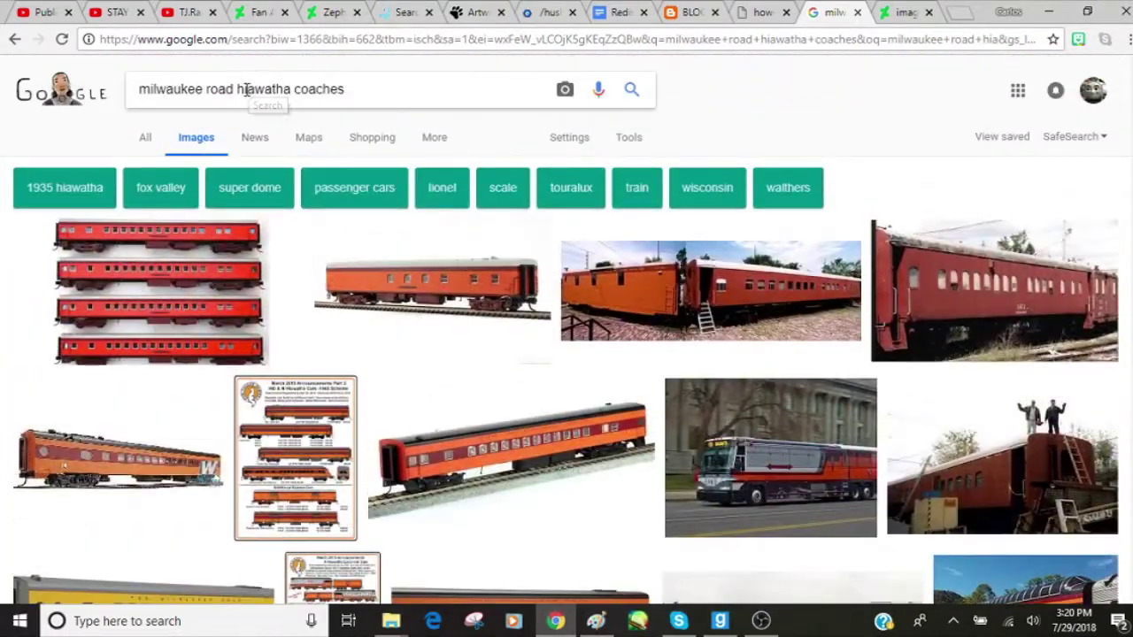
- Refine the image search to "milwaukee road 1934 hiawatha coaches" and preview the Streamstyle Graphics photo of Hiawatha Coach #477
{"action": "left_click", "coordinate": [241, 81]}
{"action": "type", "text": "1934"}
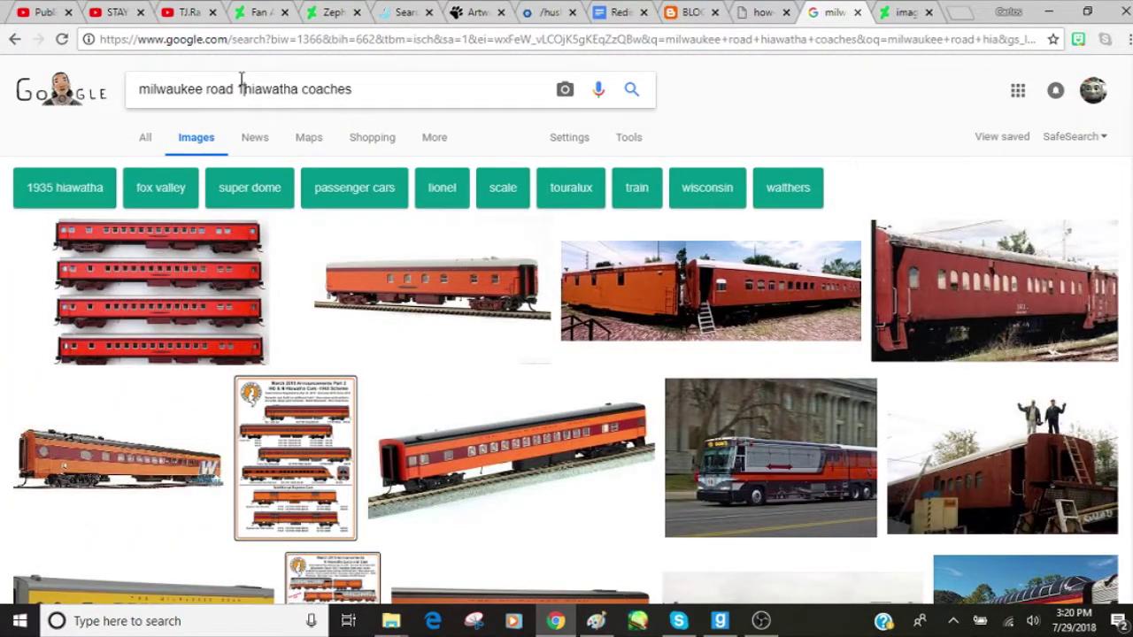
{"action": "key", "text": "Return"}
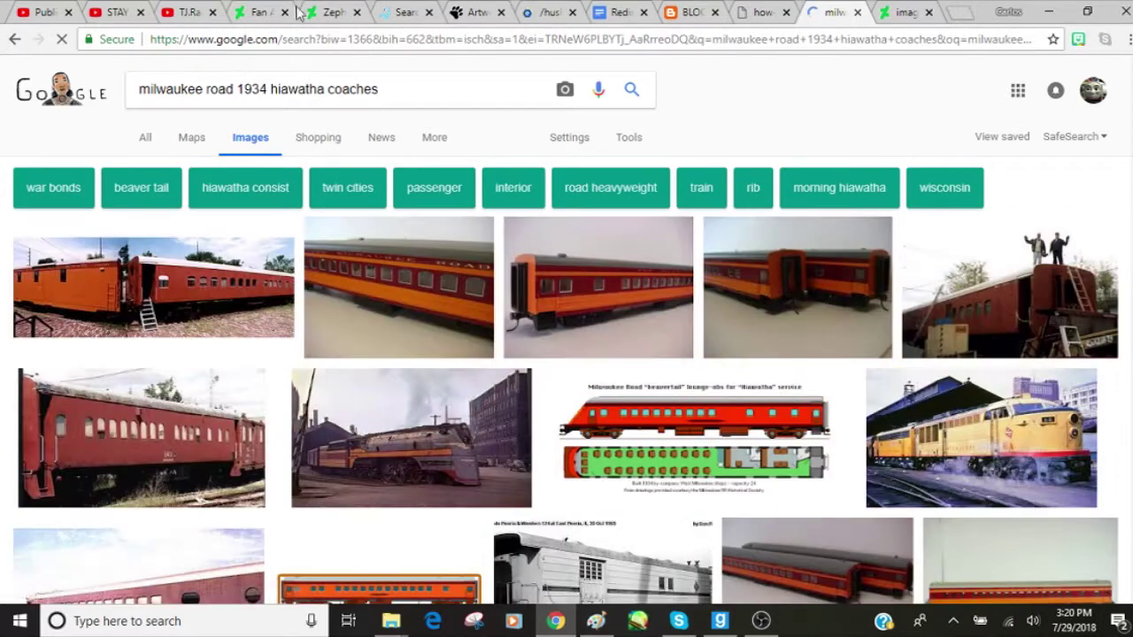
{"action": "left_click", "coordinate": [545, 294]}
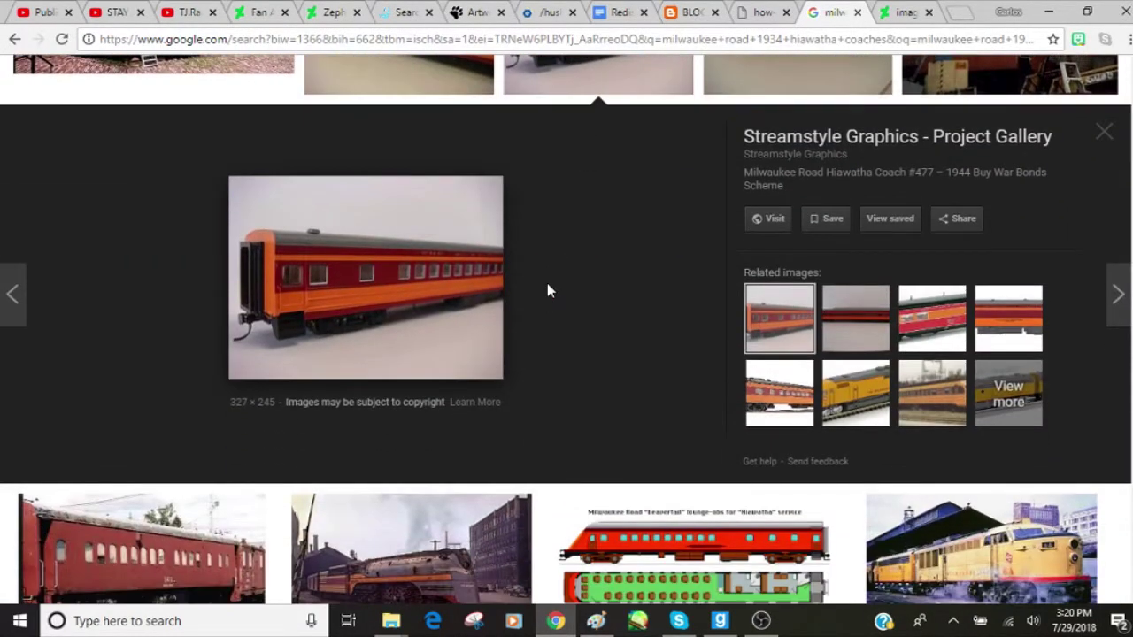
{"action": "scroll", "coordinate": [547, 290], "scroll_direction": "up", "scroll_amount": 1}
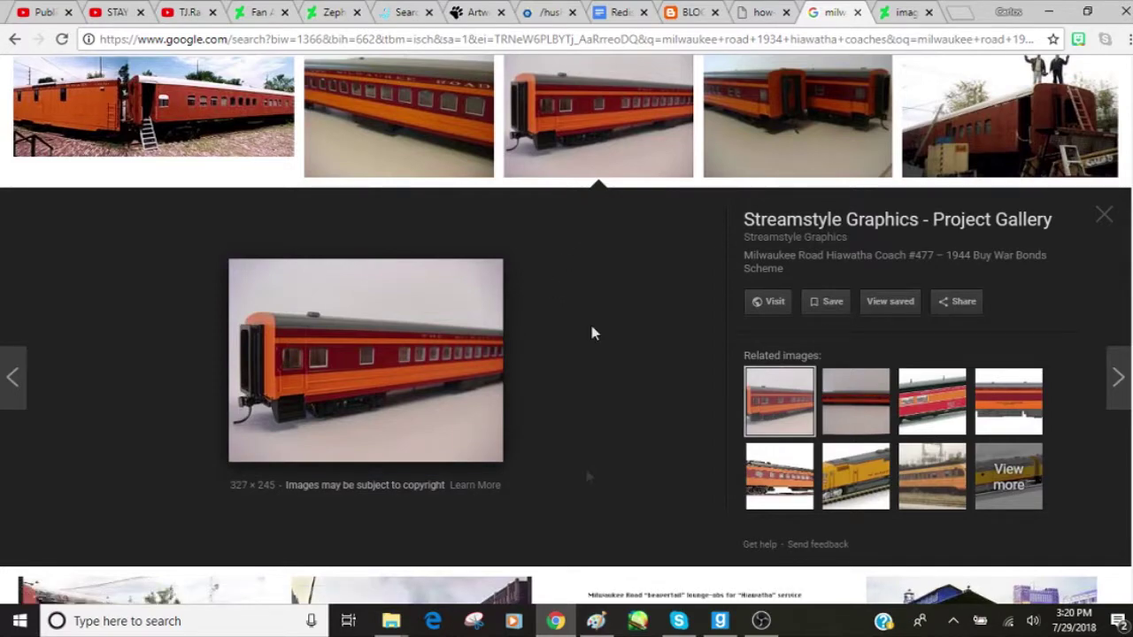
- Switch to Paint and examine the locomotive's rear end beside the red-striped coach at 300% zoom
{"action": "mouse_move", "coordinate": [594, 624]}
{"action": "left_click", "coordinate": [594, 545]}
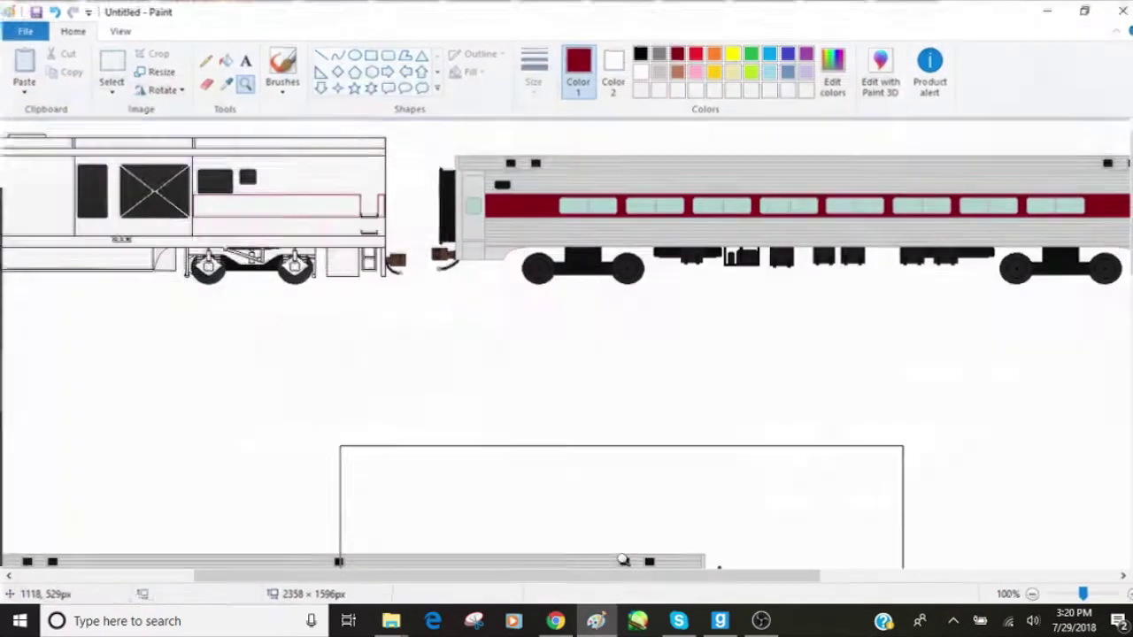
{"action": "left_click", "coordinate": [184, 298]}
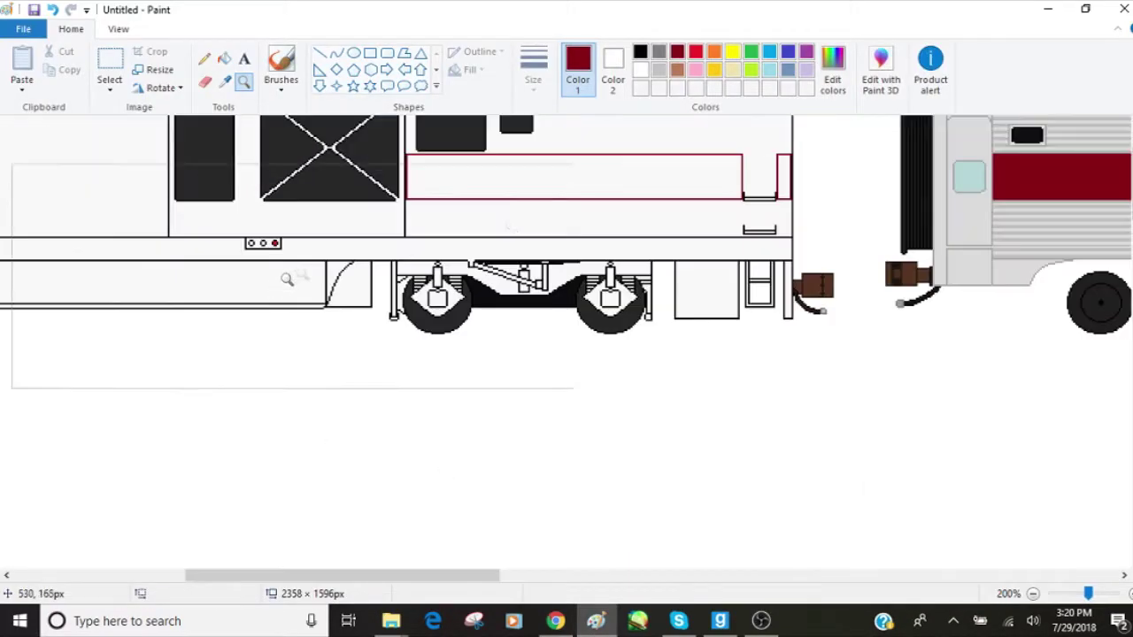
{"action": "left_click", "coordinate": [847, 194]}
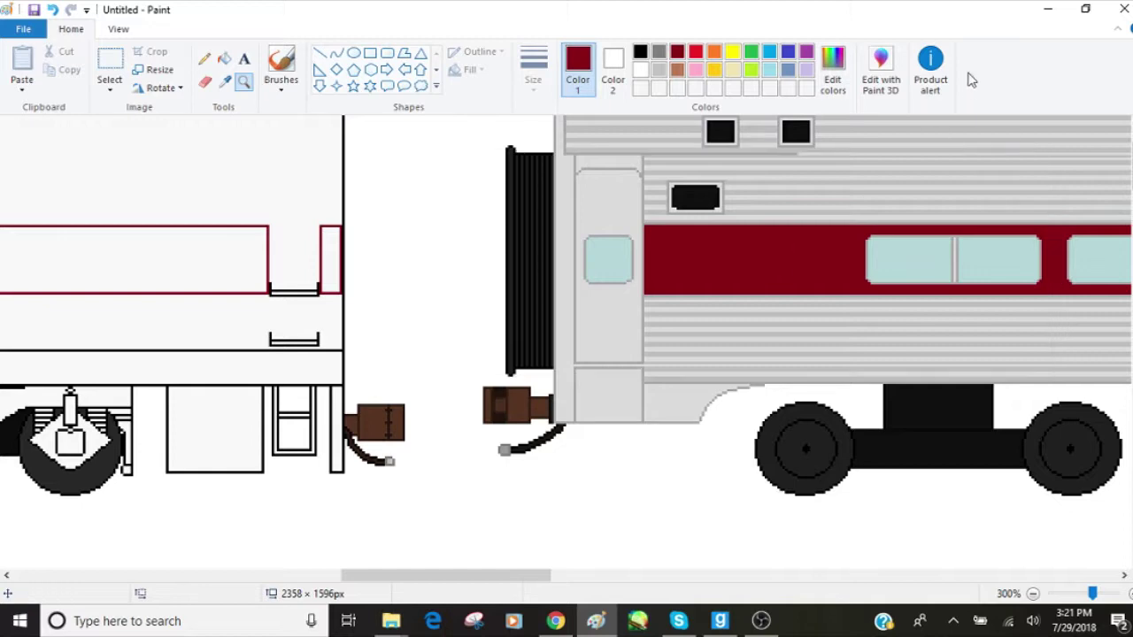
- Return to Chrome and compare the 1934 coaches, Wig-Wag baggage car and Coach #477 photos for their stripe layout
{"action": "left_click", "coordinate": [1048, 9]}
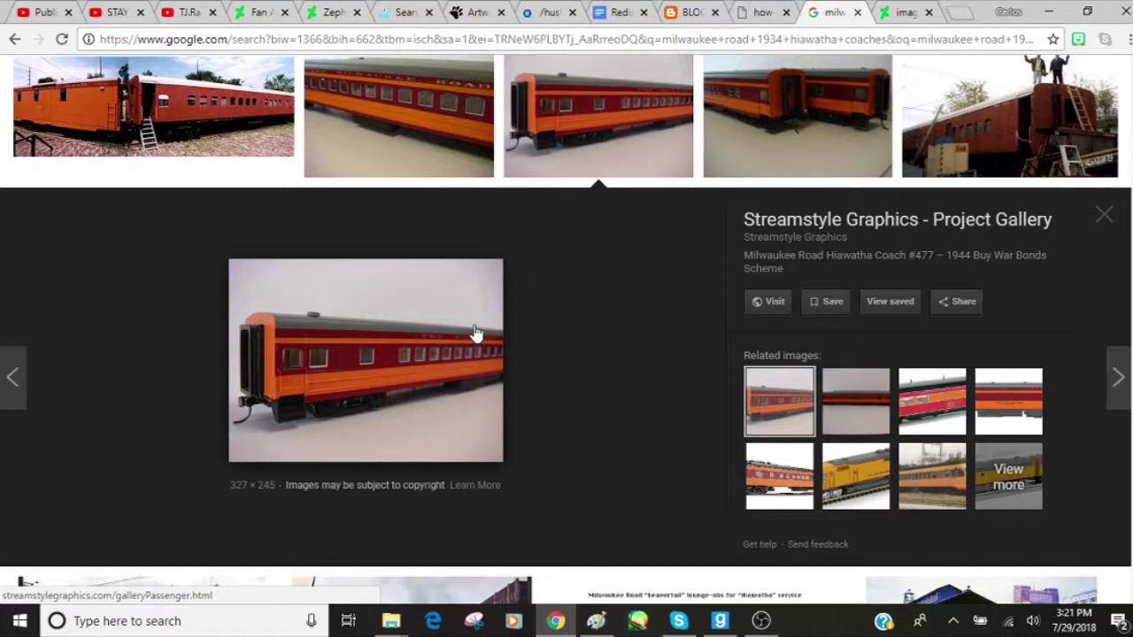
{"action": "left_click", "coordinate": [472, 147]}
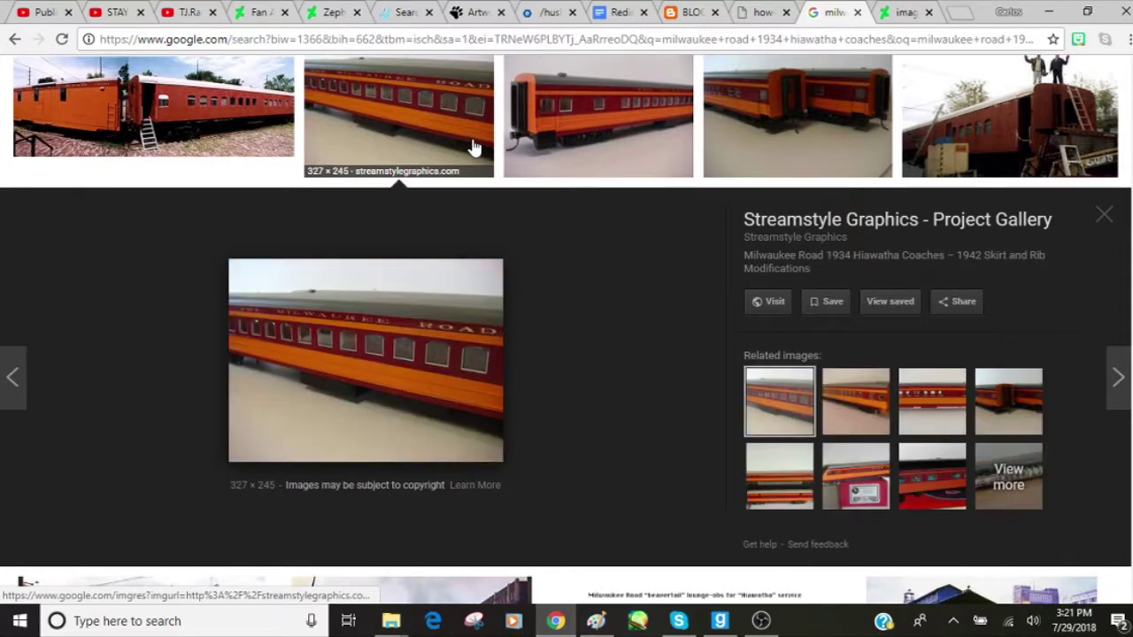
{"action": "left_click", "coordinate": [549, 124]}
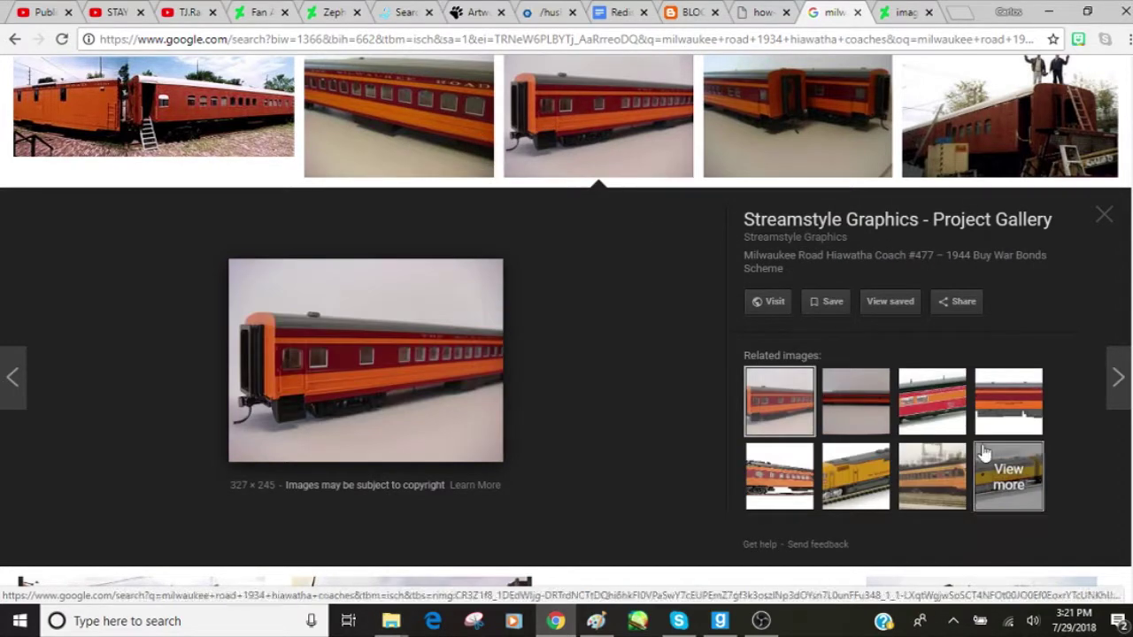
{"action": "left_click", "coordinate": [1017, 407]}
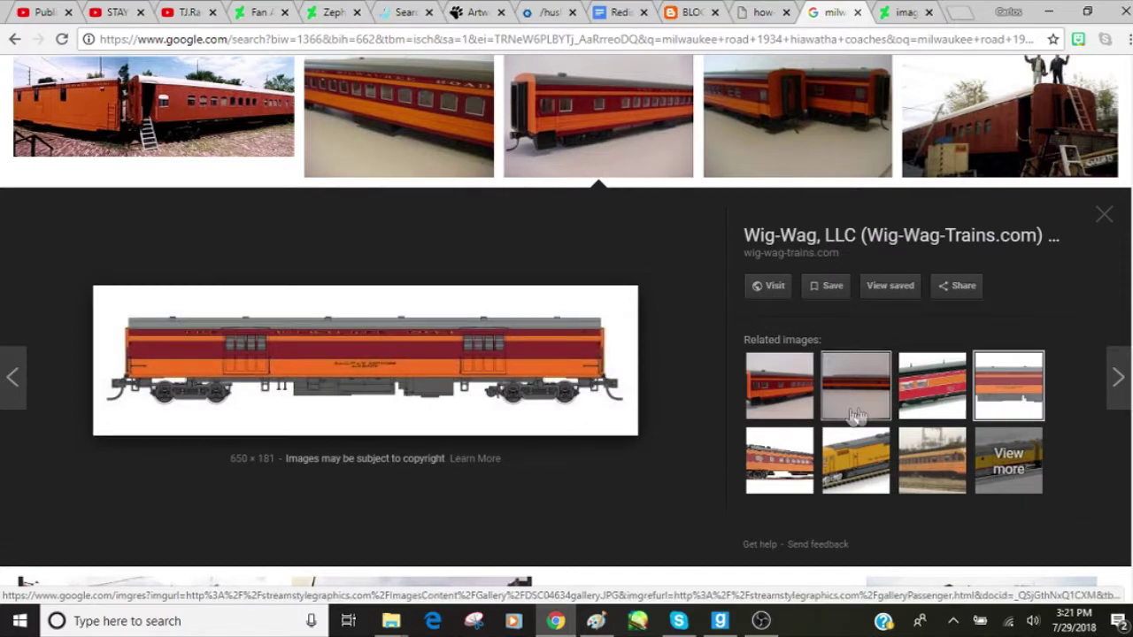
{"action": "left_click", "coordinate": [768, 390]}
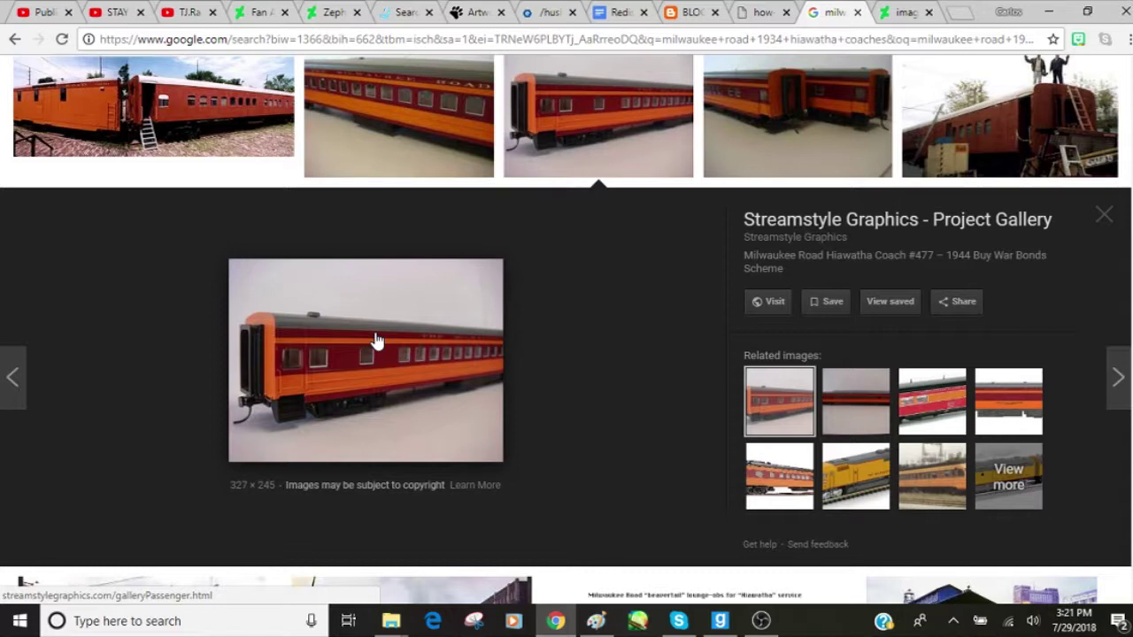
- In Paint, extend the locomotive stripe's upper and lower dark red outlines forward to the X-braced grille with the Line tool
{"action": "mouse_move", "coordinate": [598, 620]}
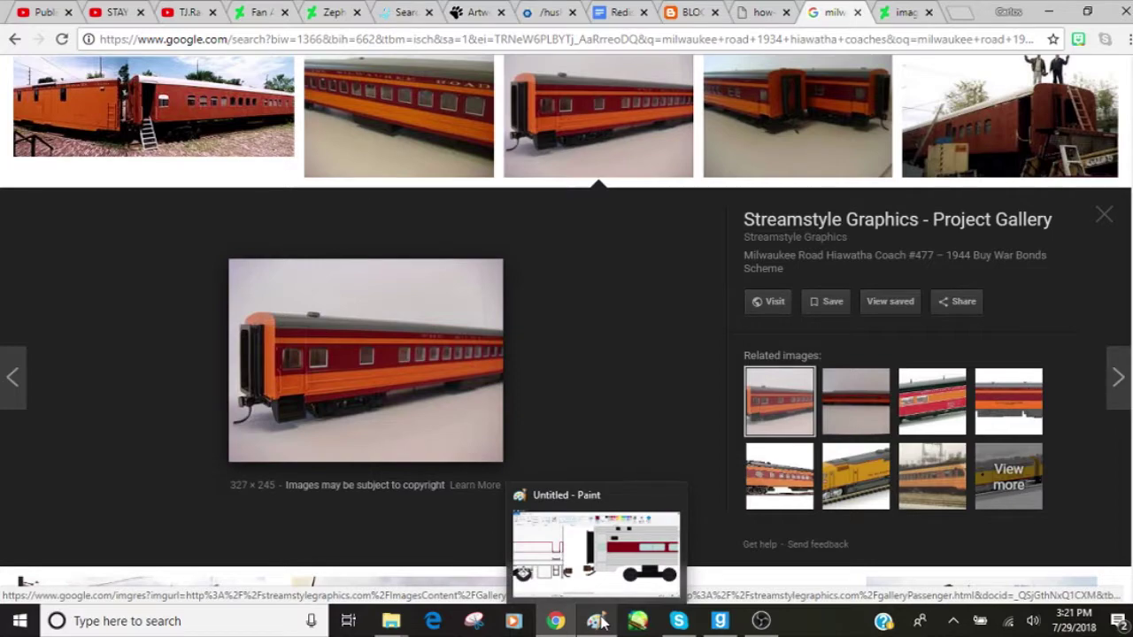
{"action": "left_click", "coordinate": [596, 577]}
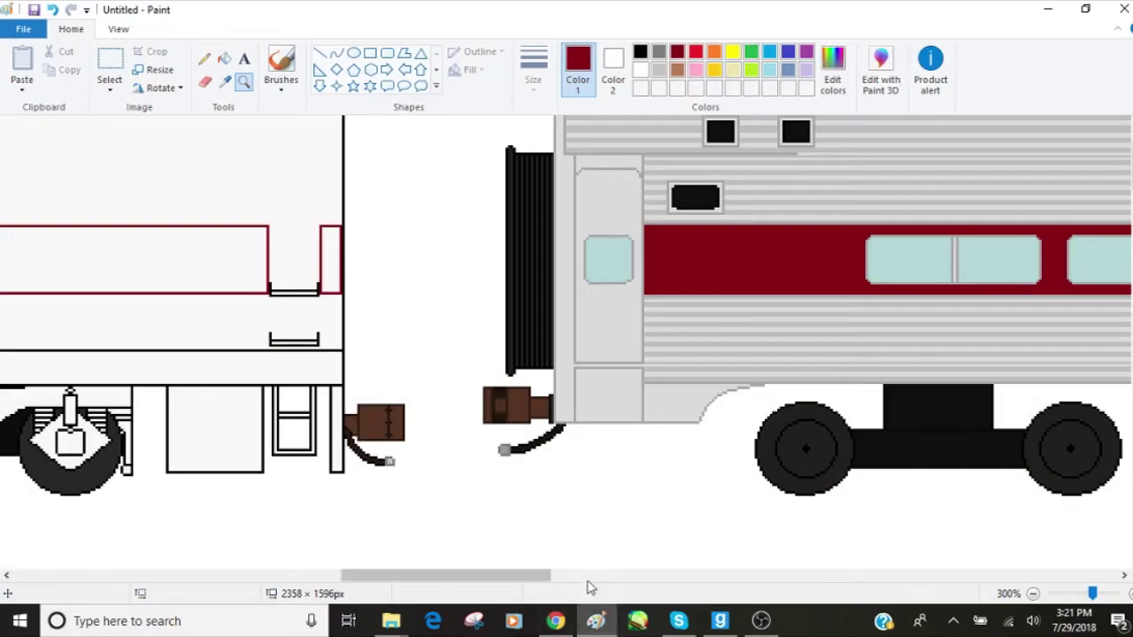
{"action": "left_click_drag", "start_coordinate": [534, 586], "coordinate": [420, 558]}
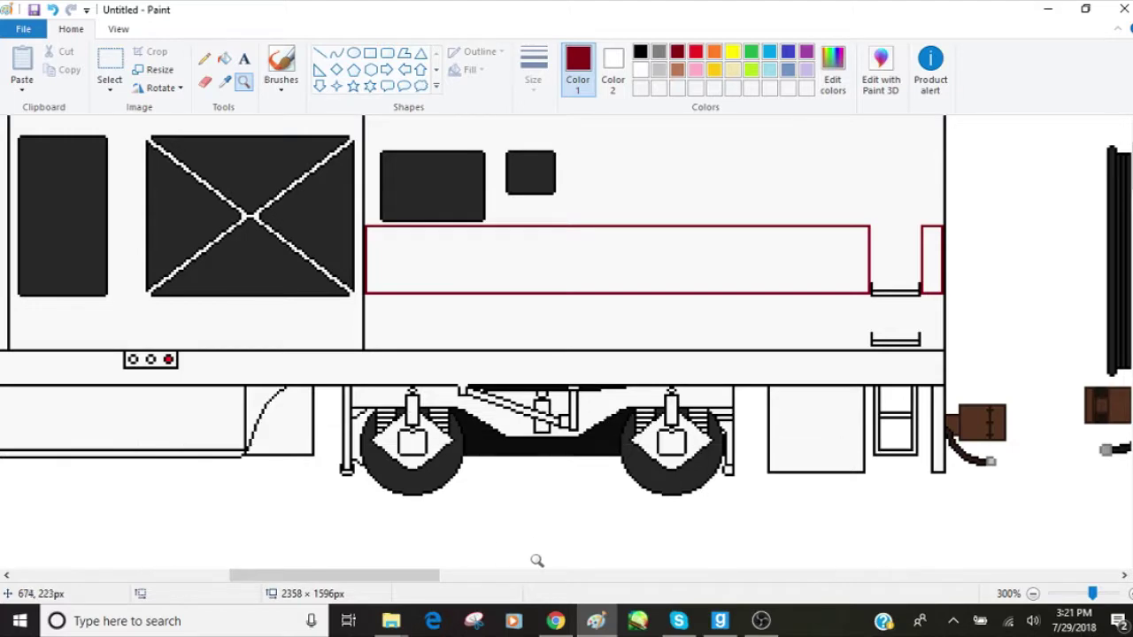
{"action": "left_click_drag", "start_coordinate": [389, 574], "coordinate": [359, 521]}
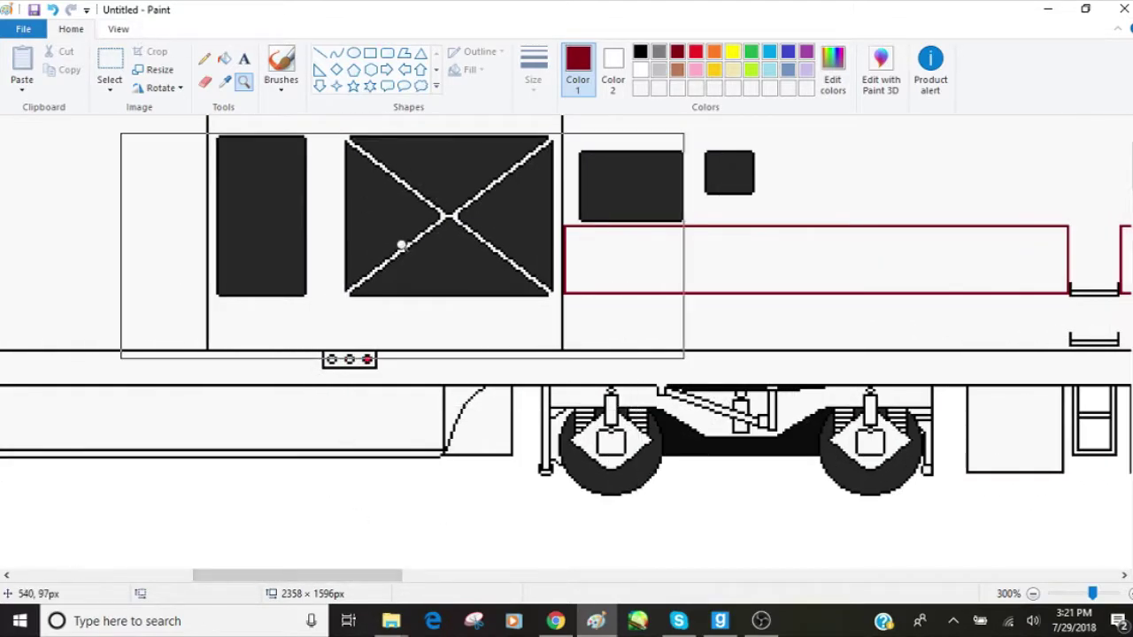
{"action": "left_click", "coordinate": [399, 245]}
{"action": "left_click", "coordinate": [400, 255]}
{"action": "left_click", "coordinate": [399, 257]}
{"action": "left_click", "coordinate": [394, 259]}
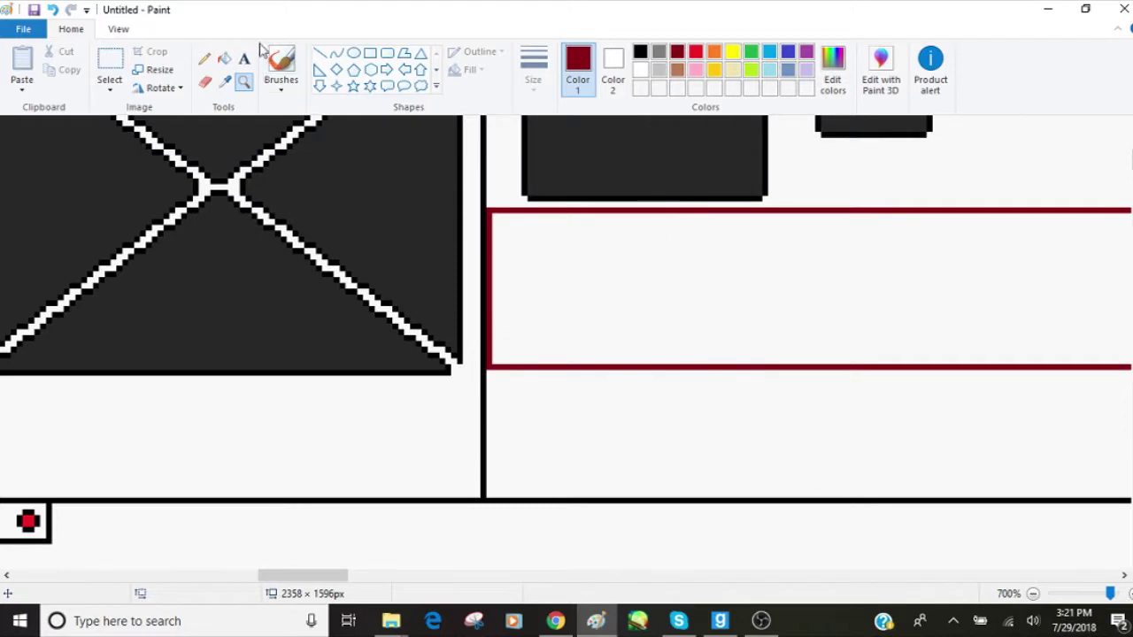
{"action": "left_click", "coordinate": [326, 54]}
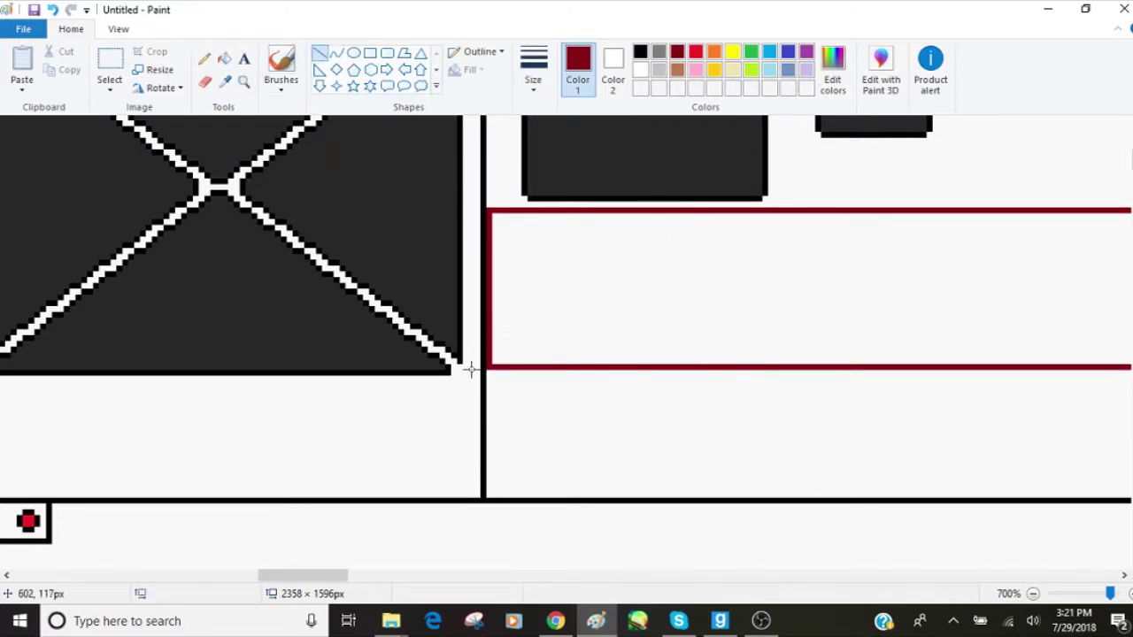
{"action": "left_click_drag", "start_coordinate": [474, 365], "coordinate": [452, 366]}
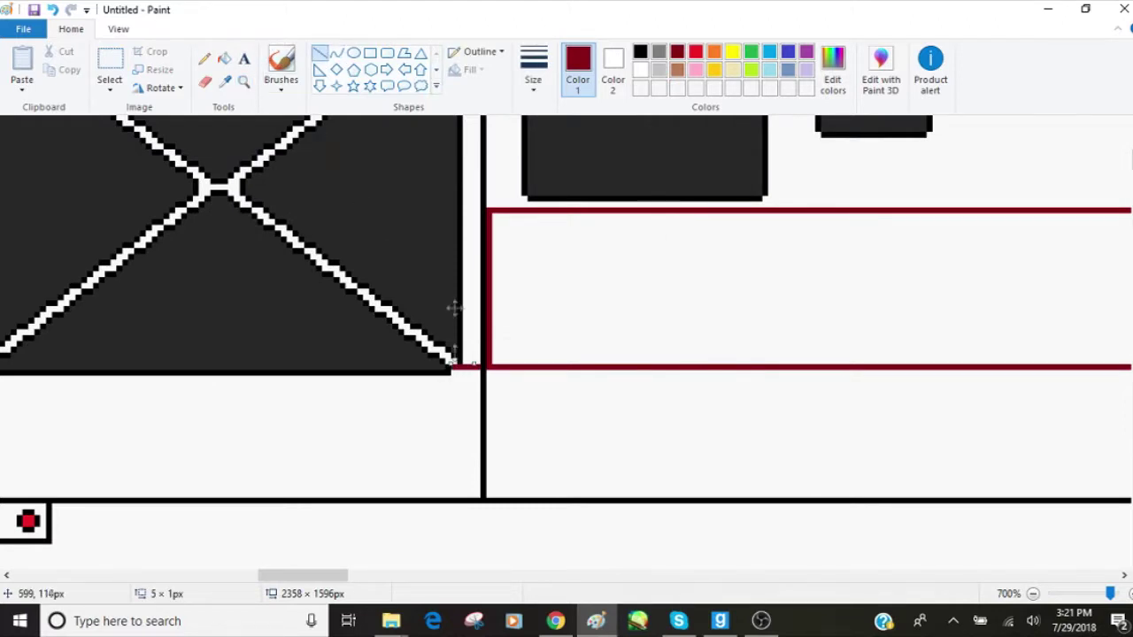
{"action": "left_click_drag", "start_coordinate": [474, 211], "coordinate": [462, 211]}
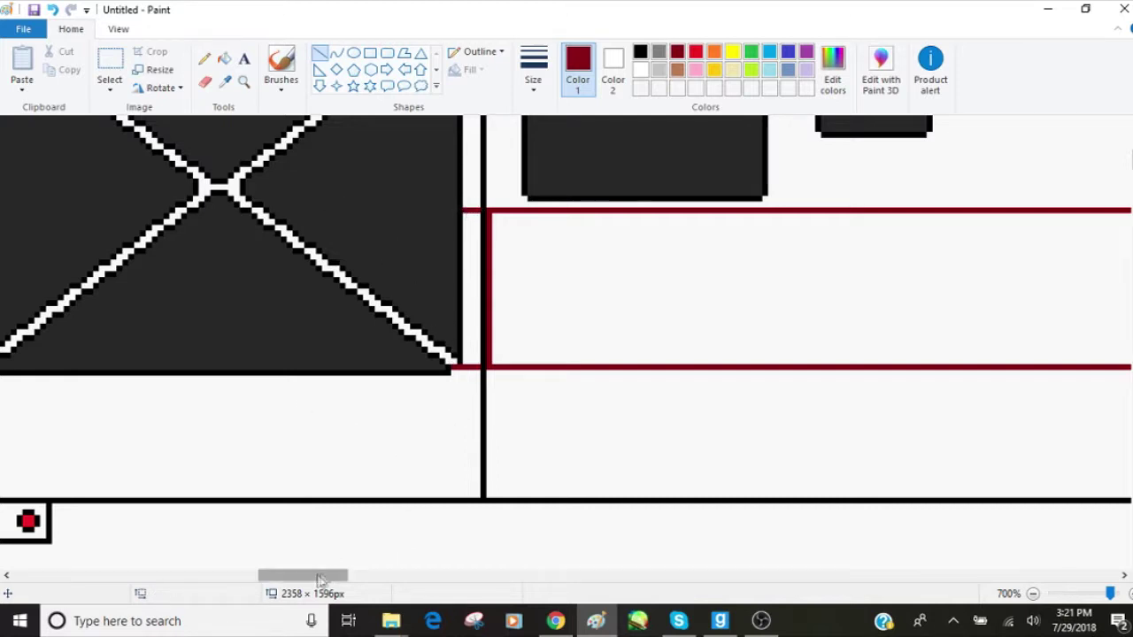
- Draw the stripe's lower dark red line across the gap between the X-braced grille and the dark panel ahead of it
{"action": "left_click_drag", "start_coordinate": [316, 576], "coordinate": [281, 577]}
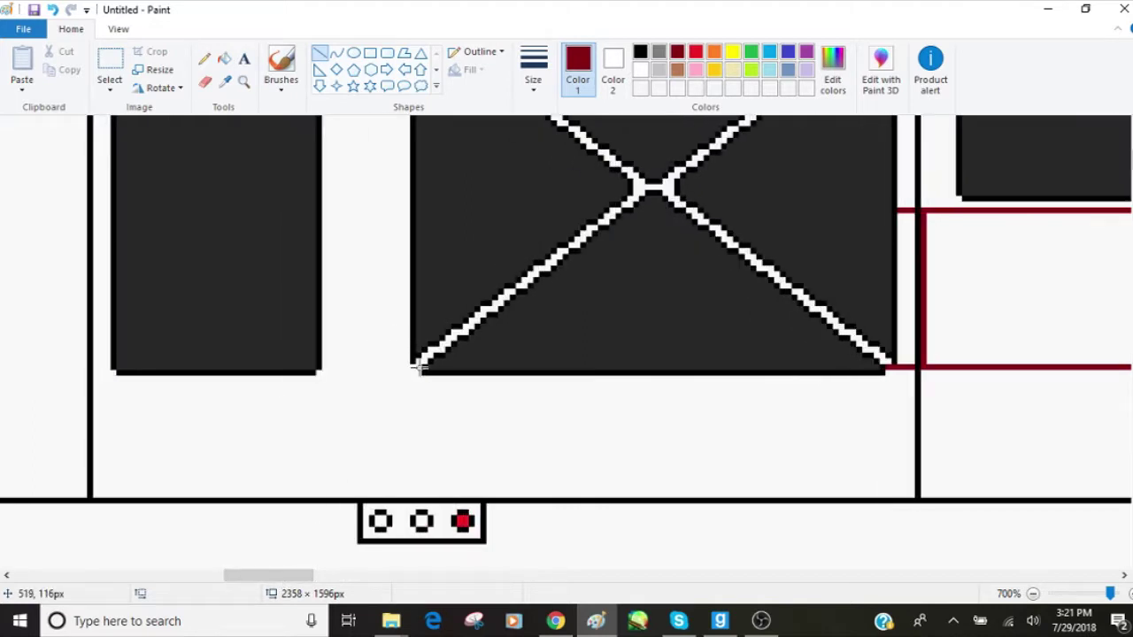
{"action": "left_click_drag", "start_coordinate": [417, 365], "coordinate": [325, 367]}
{"action": "left_click", "coordinate": [446, 268]}
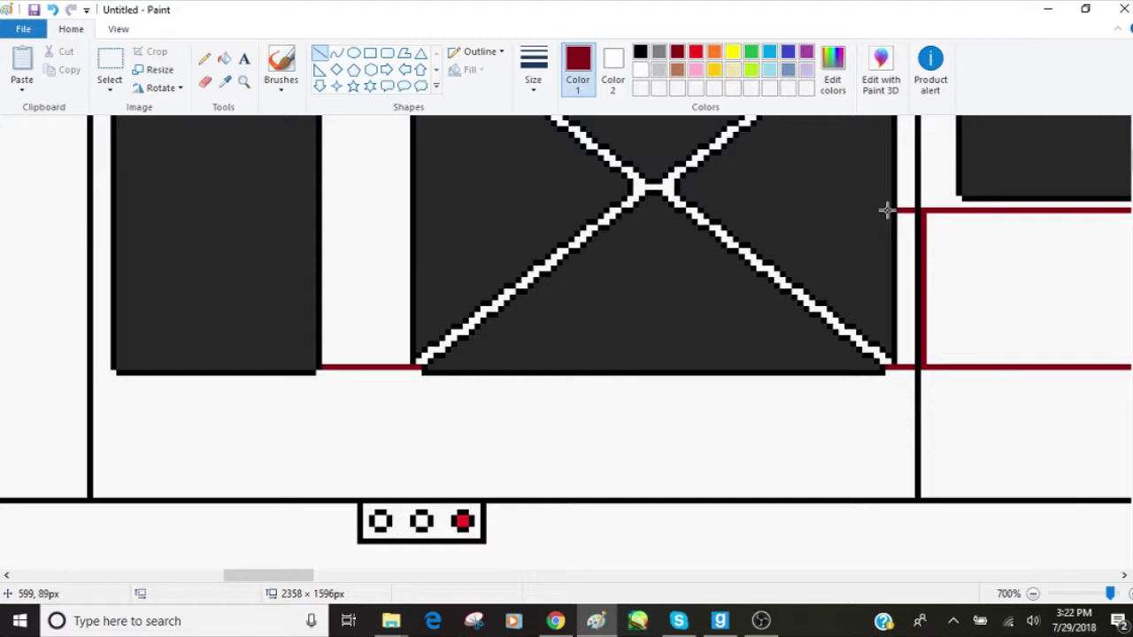
- Draw the stripe's upper dark red line over the grille's white X-braces and across the gap to the dark panel ahead
{"action": "left_click_drag", "start_coordinate": [885, 209], "coordinate": [689, 209]}
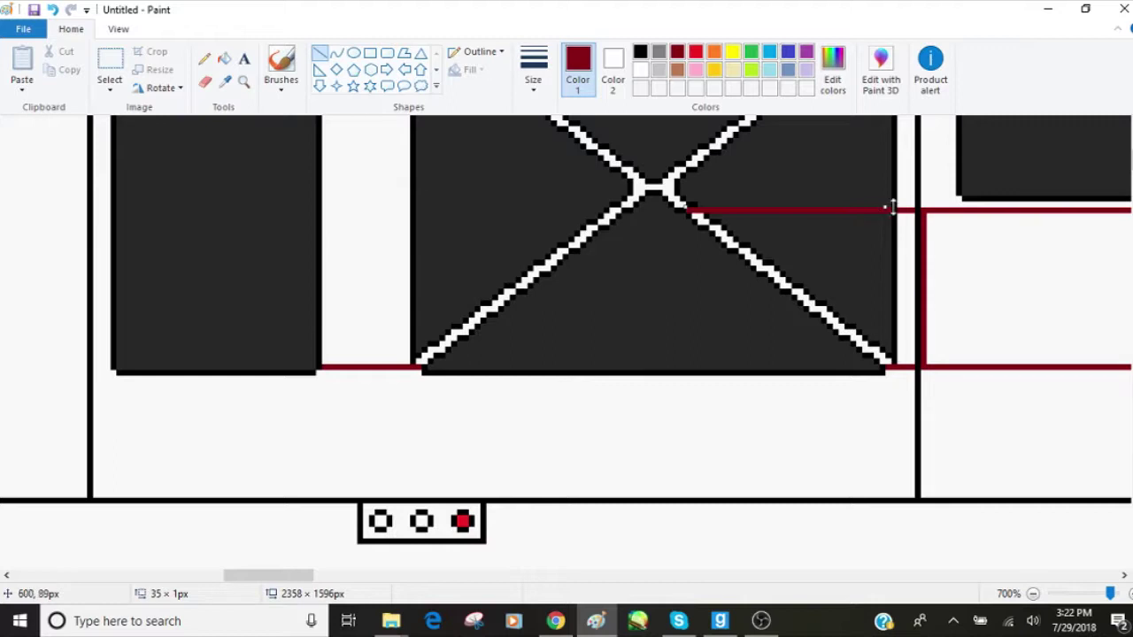
{"action": "left_click_drag", "start_coordinate": [884, 209], "coordinate": [692, 209]}
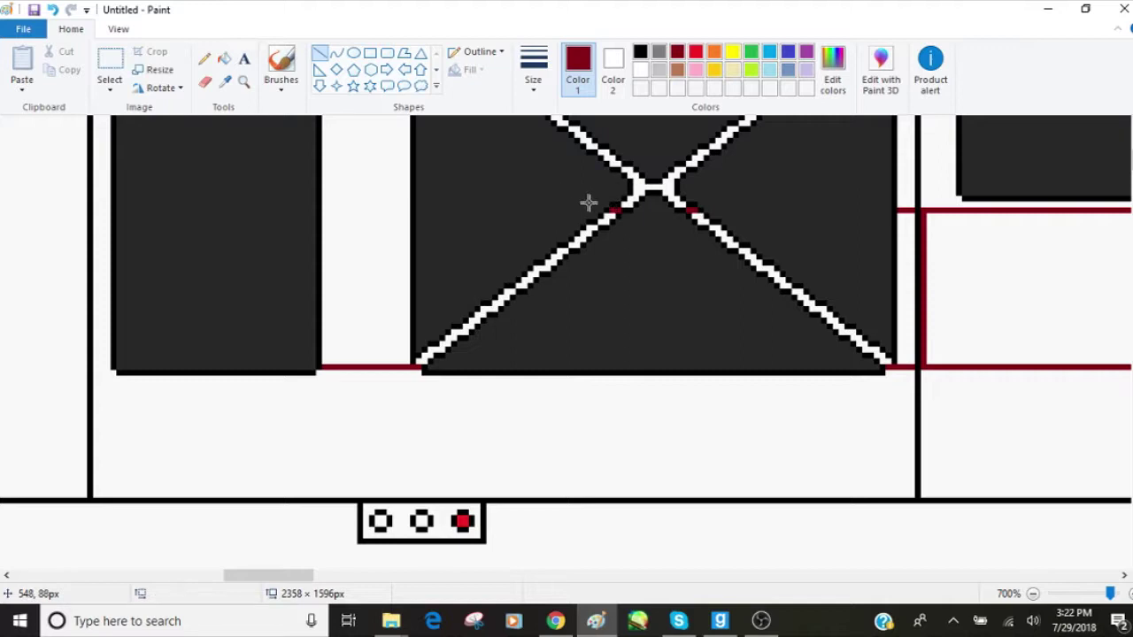
{"action": "left_click_drag", "start_coordinate": [598, 208], "coordinate": [321, 209]}
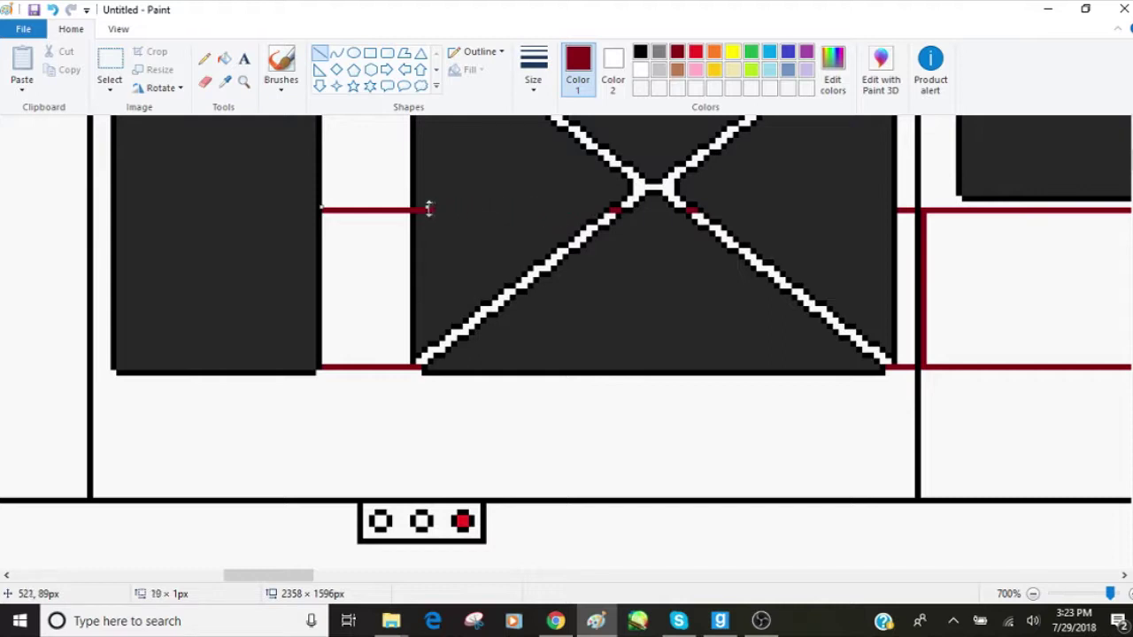
{"action": "left_click_drag", "start_coordinate": [491, 229], "coordinate": [496, 229]}
{"action": "left_click", "coordinate": [53, 11]}
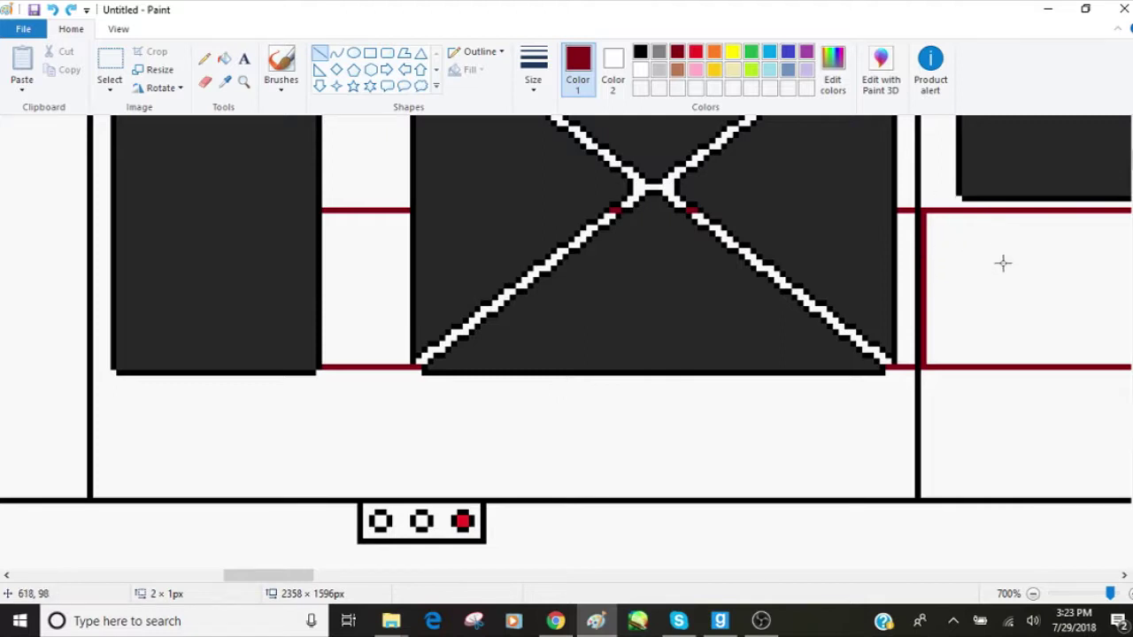
- Bridge the gap at the locomotive's rear steps with lower and upper dark red lines, about 18 and 24 px long
{"action": "left_click_drag", "start_coordinate": [286, 575], "coordinate": [418, 586]}
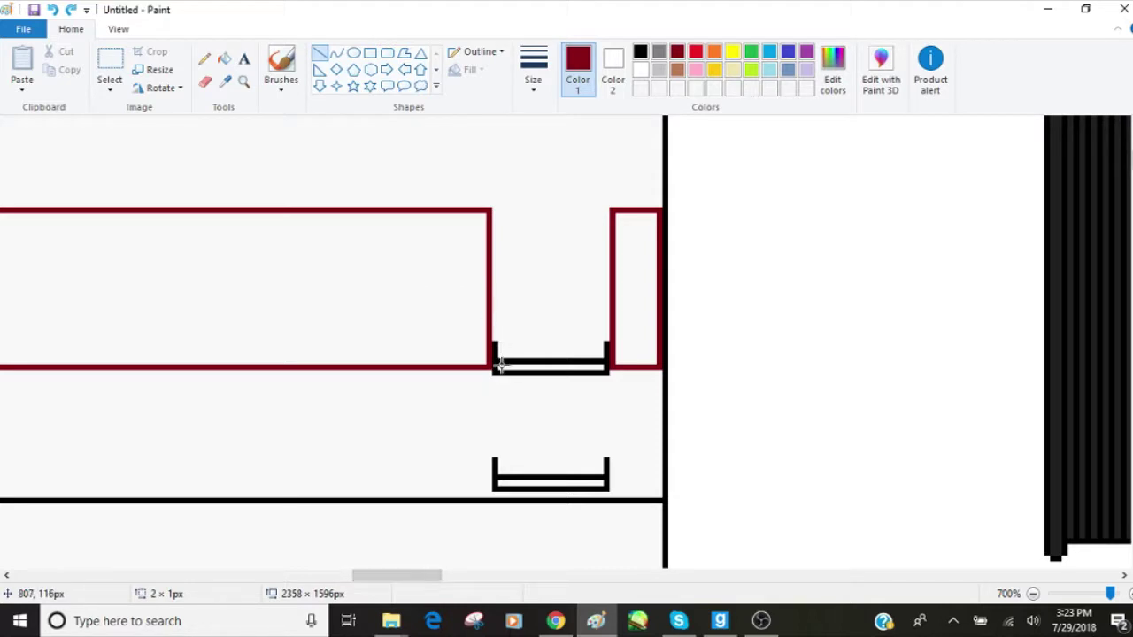
{"action": "left_click_drag", "start_coordinate": [506, 365], "coordinate": [598, 366]}
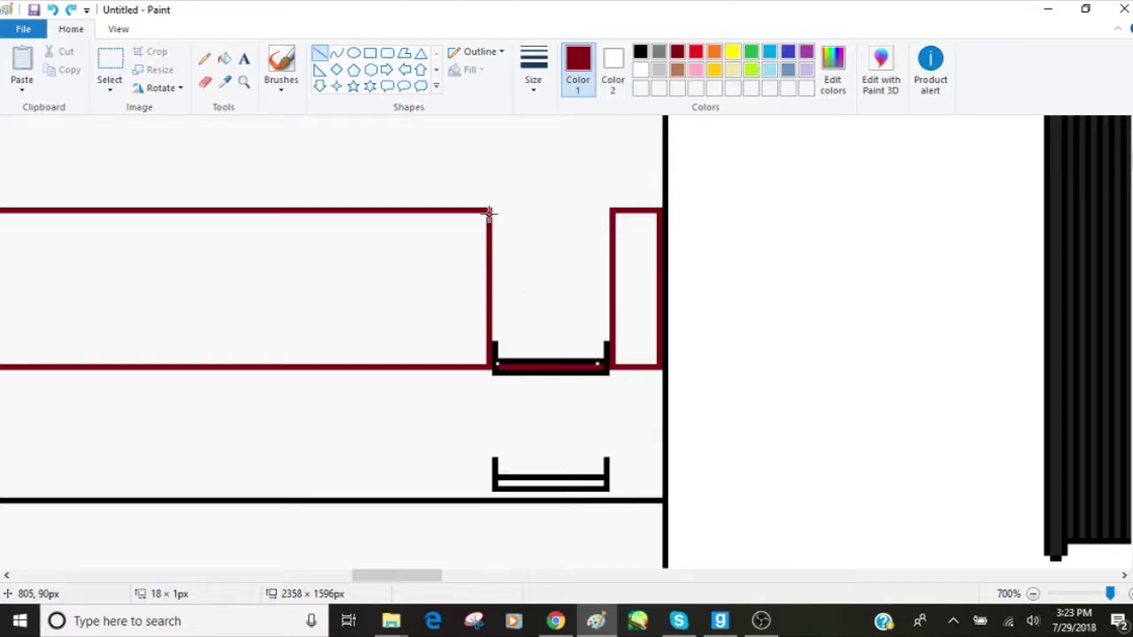
{"action": "left_click_drag", "start_coordinate": [482, 210], "coordinate": [615, 210]}
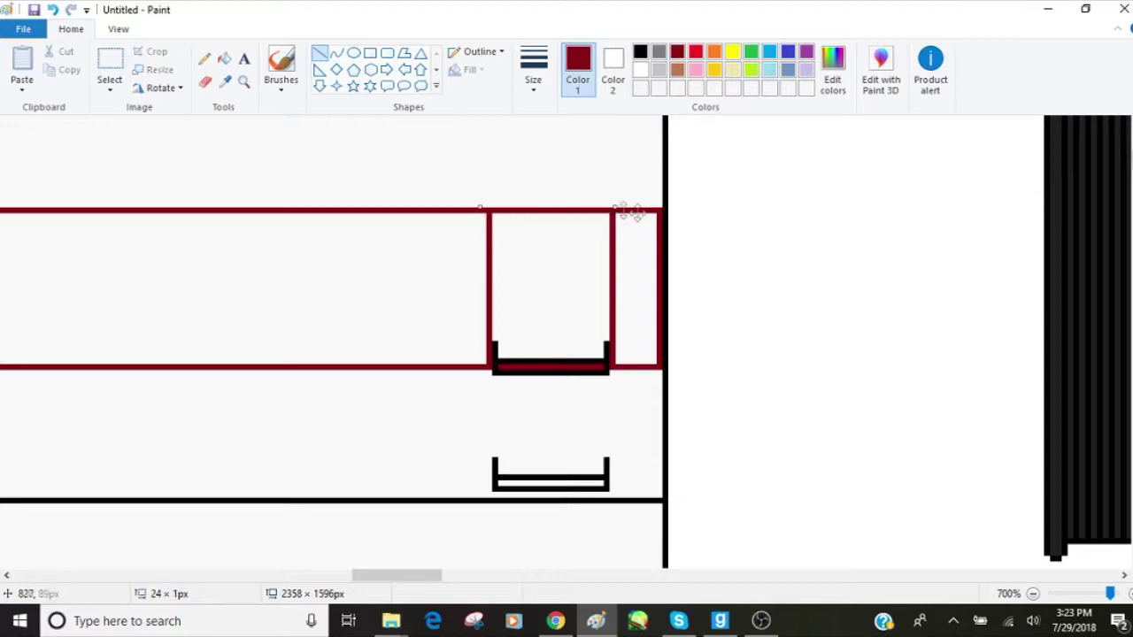
- Draw the lower and upper dark red stripe lines in the narrow gap between the dark panel and the vertical black line ahead
{"action": "mouse_move", "coordinate": [428, 577]}
{"action": "left_mouse_down"}
{"action": "mouse_move", "coordinate": [274, 552]}
{"action": "mouse_move", "coordinate": [301, 553]}
{"action": "left_mouse_up"}
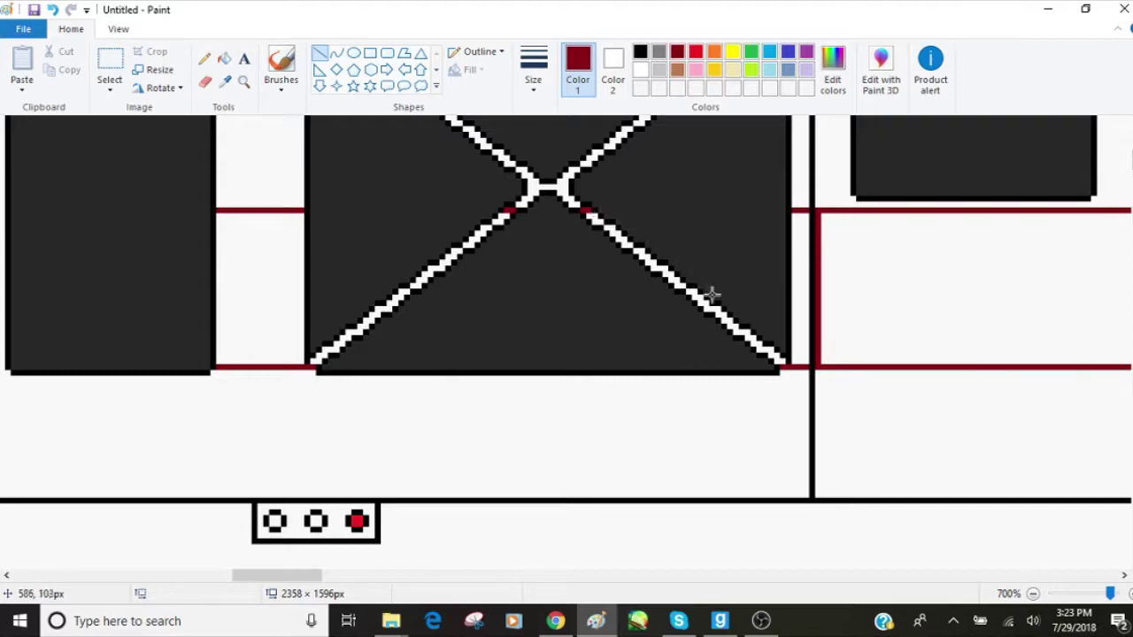
{"action": "left_click_drag", "start_coordinate": [286, 566], "coordinate": [250, 567]}
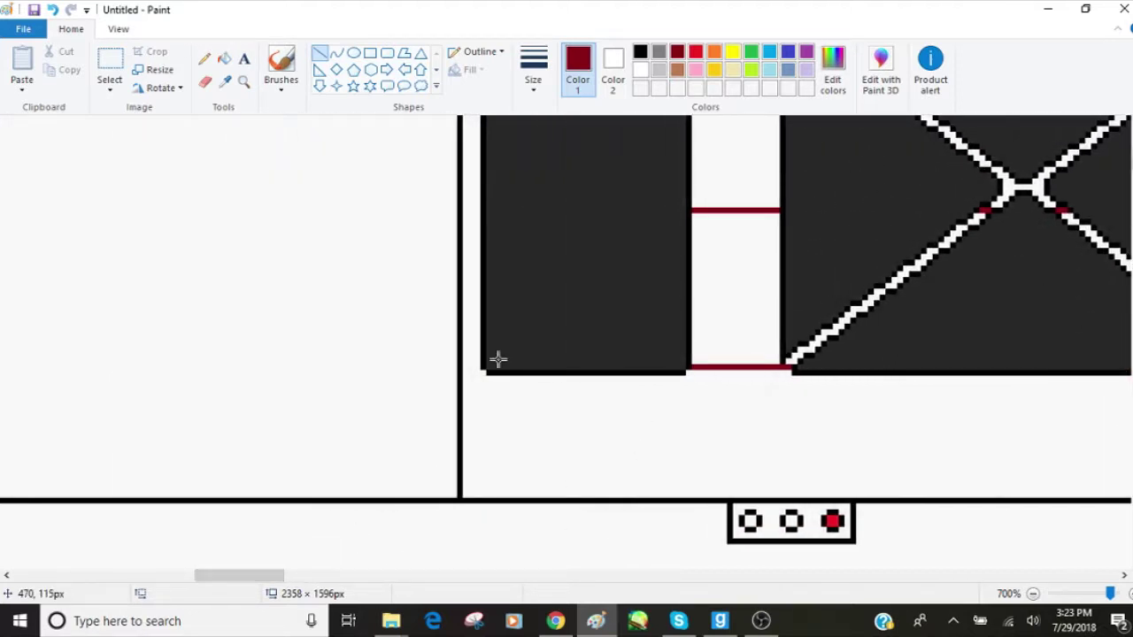
{"action": "left_click_drag", "start_coordinate": [465, 364], "coordinate": [477, 365]}
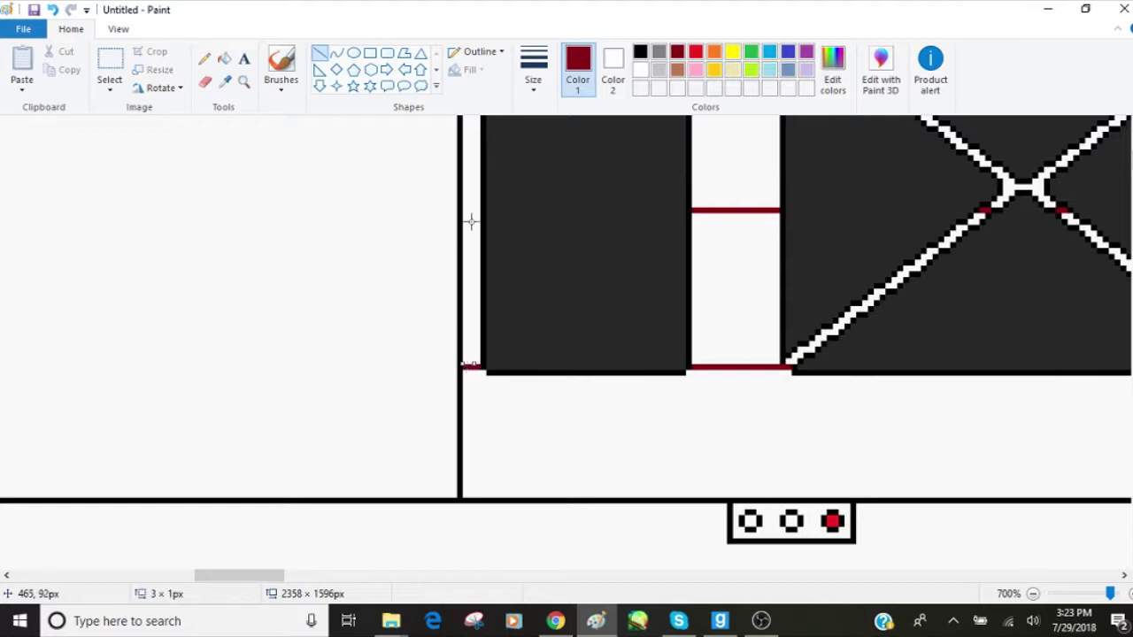
{"action": "left_click_drag", "start_coordinate": [681, 210], "coordinate": [472, 210]}
{"action": "left_click_drag", "start_coordinate": [684, 210], "coordinate": [503, 206]}
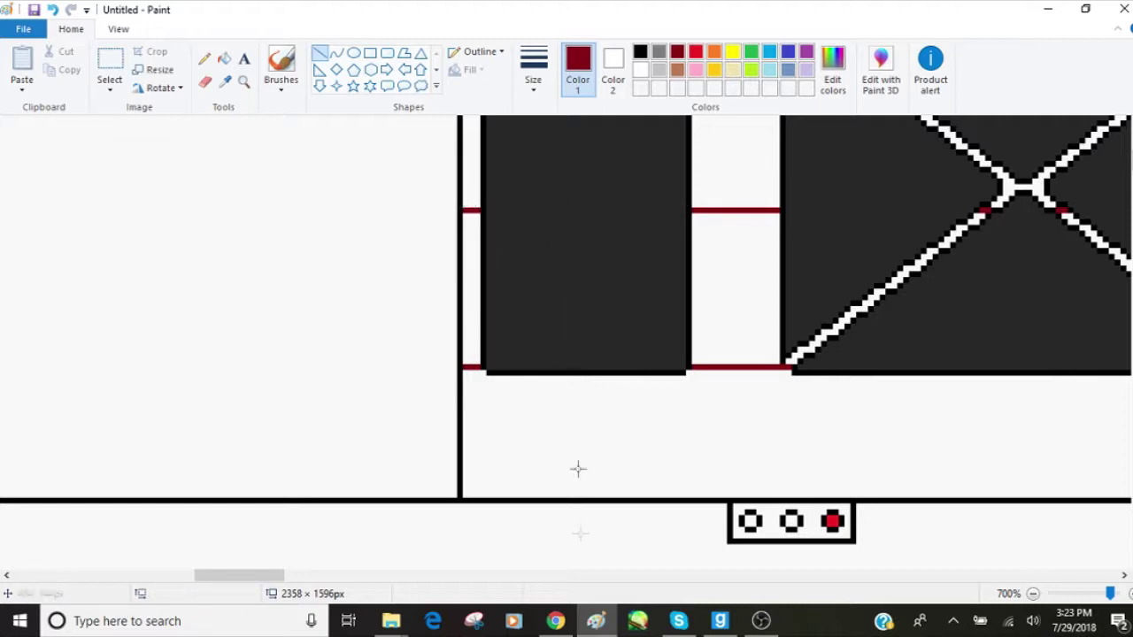
- Extend the stripe's lower dark red line along the plain body section forward to the next large dark panel
{"action": "mouse_move", "coordinate": [276, 576]}
{"action": "left_mouse_down"}
{"action": "mouse_move", "coordinate": [200, 572]}
{"action": "mouse_move", "coordinate": [265, 576]}
{"action": "left_mouse_up"}
{"action": "left_click_drag", "start_coordinate": [515, 366], "coordinate": [3, 364]}
{"action": "left_click_drag", "start_coordinate": [238, 572], "coordinate": [188, 556]}
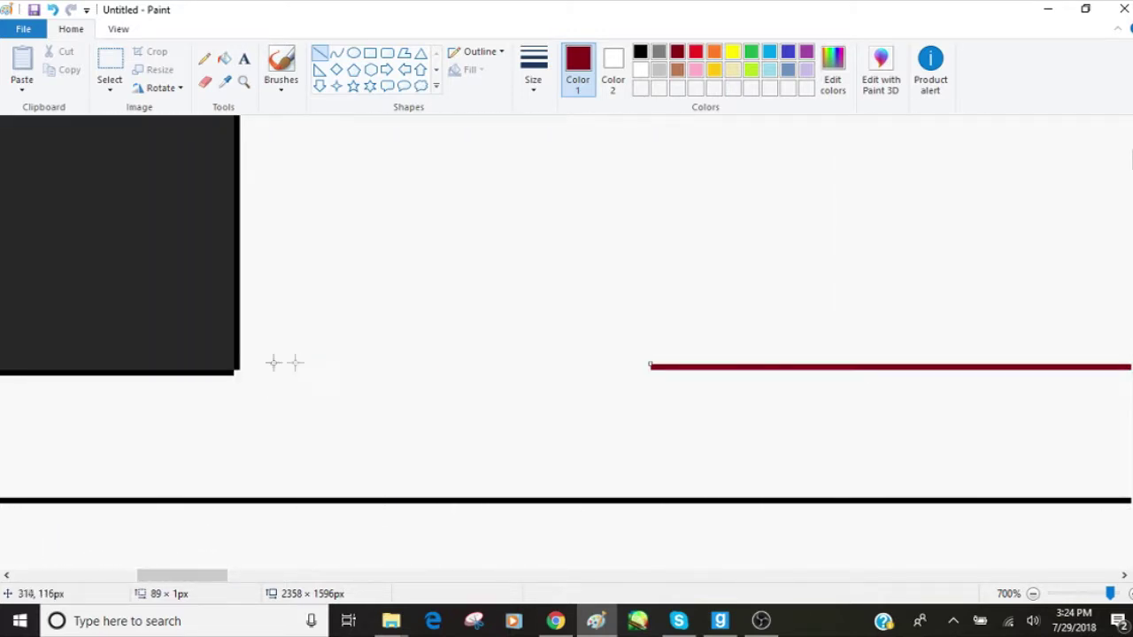
{"action": "left_click_drag", "start_coordinate": [652, 367], "coordinate": [245, 366]}
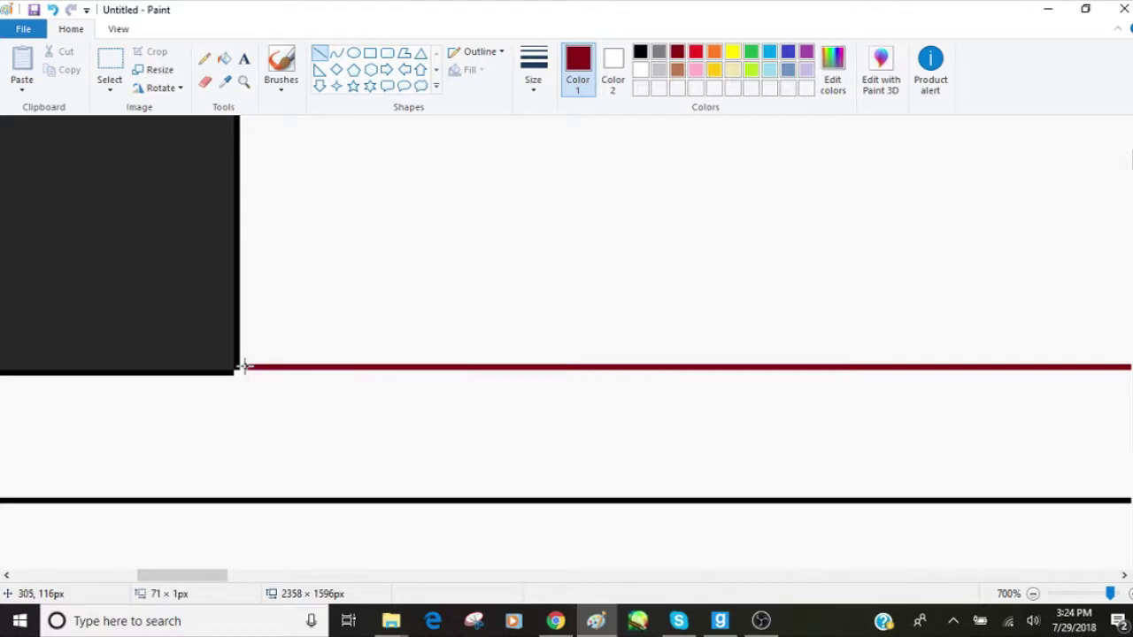
- Extend the stripe's upper dark red line along the same plain body section to the large dark panel
{"action": "left_click_drag", "start_coordinate": [221, 575], "coordinate": [265, 581]}
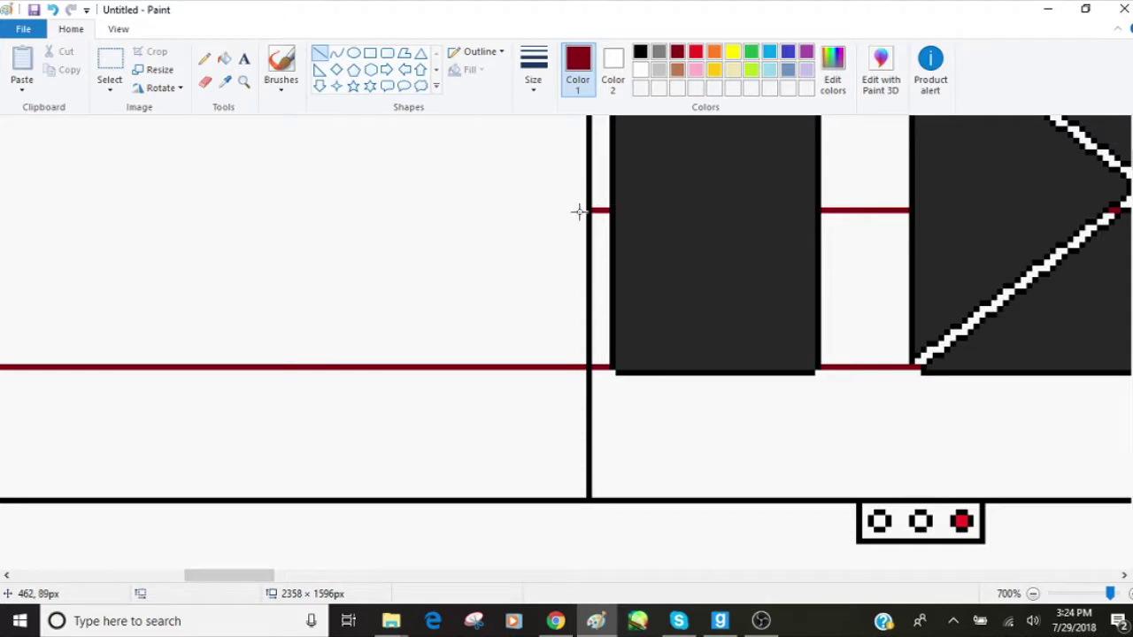
{"action": "left_click_drag", "start_coordinate": [582, 211], "coordinate": [1, 209]}
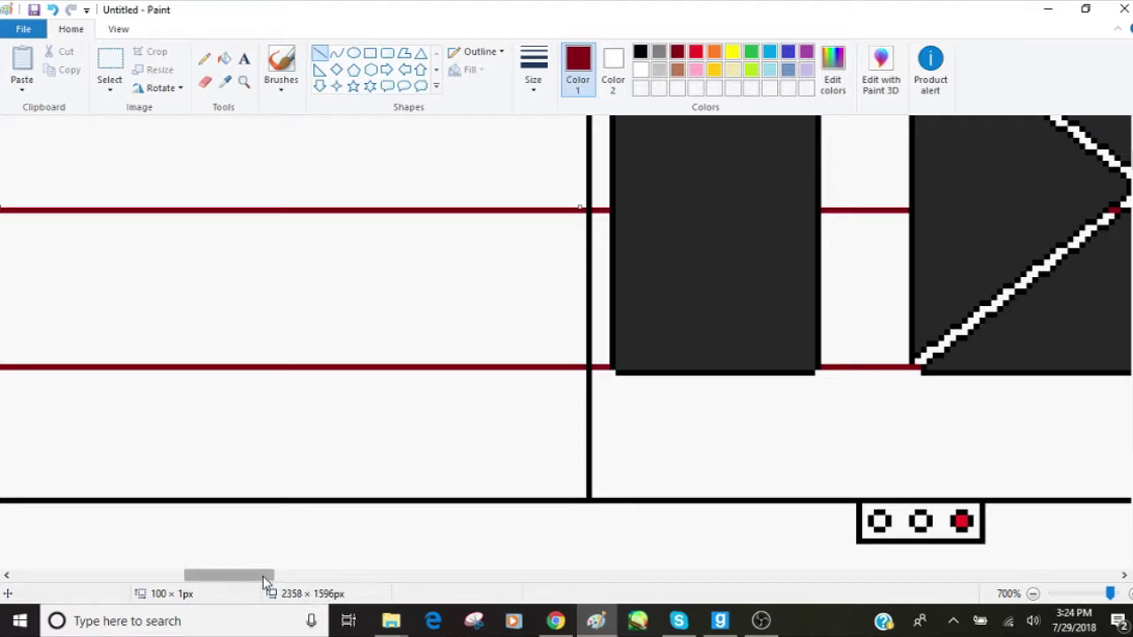
{"action": "left_click_drag", "start_coordinate": [266, 577], "coordinate": [223, 576]}
{"action": "left_click_drag", "start_coordinate": [500, 210], "coordinate": [158, 209]}
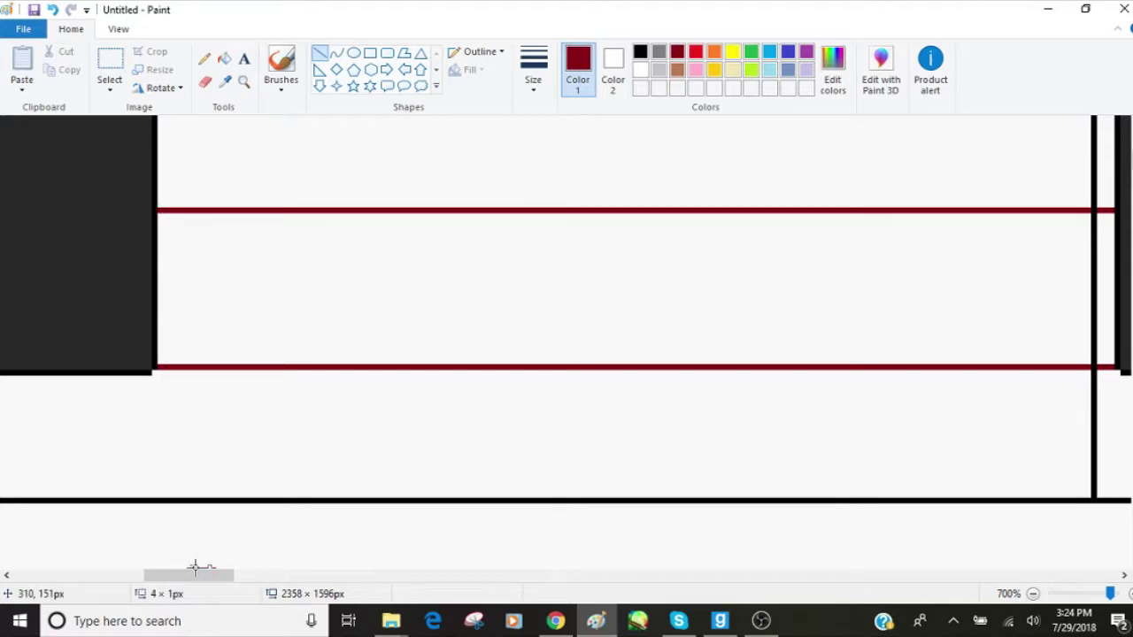
- Continue the lower dark red line from the large dark panel's front edge across the vertical body lines to the cab door frame
{"action": "scroll", "coordinate": [337, 413], "scroll_direction": "down", "scroll_amount": 2}
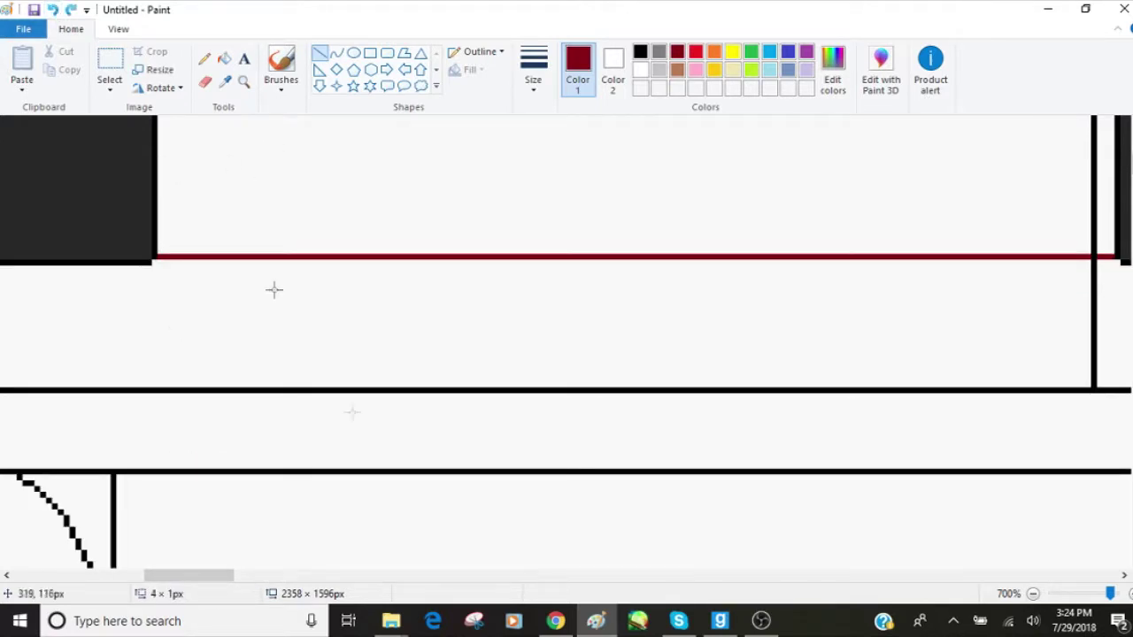
{"action": "left_click_drag", "start_coordinate": [204, 576], "coordinate": [165, 575]}
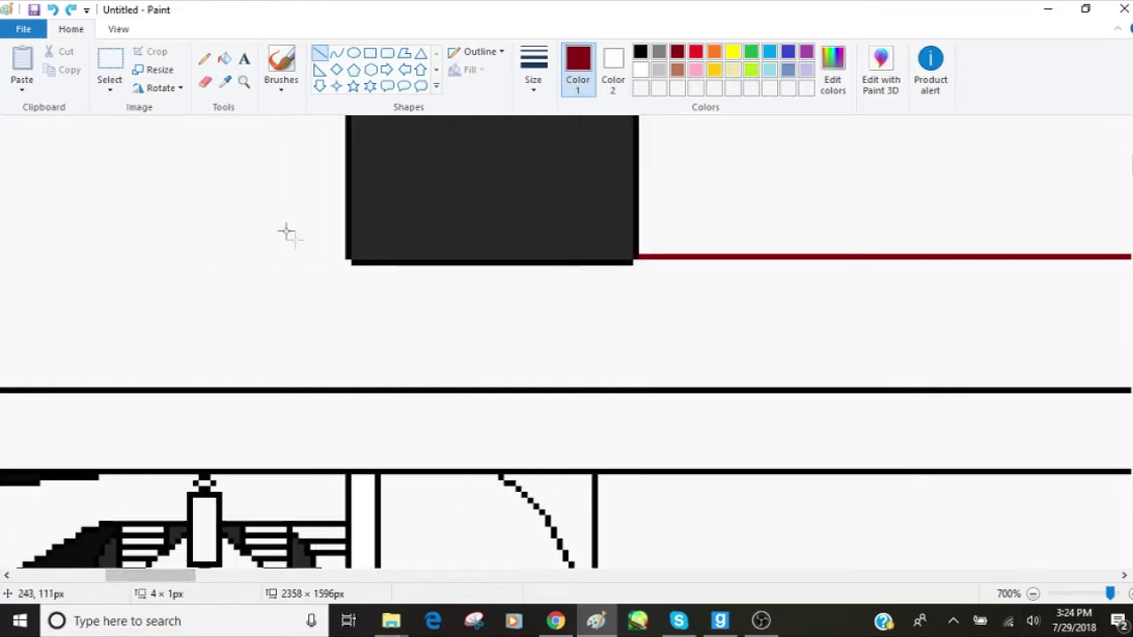
{"action": "left_click_drag", "start_coordinate": [325, 257], "coordinate": [41, 253]}
{"action": "left_click_drag", "start_coordinate": [192, 576], "coordinate": [140, 573]}
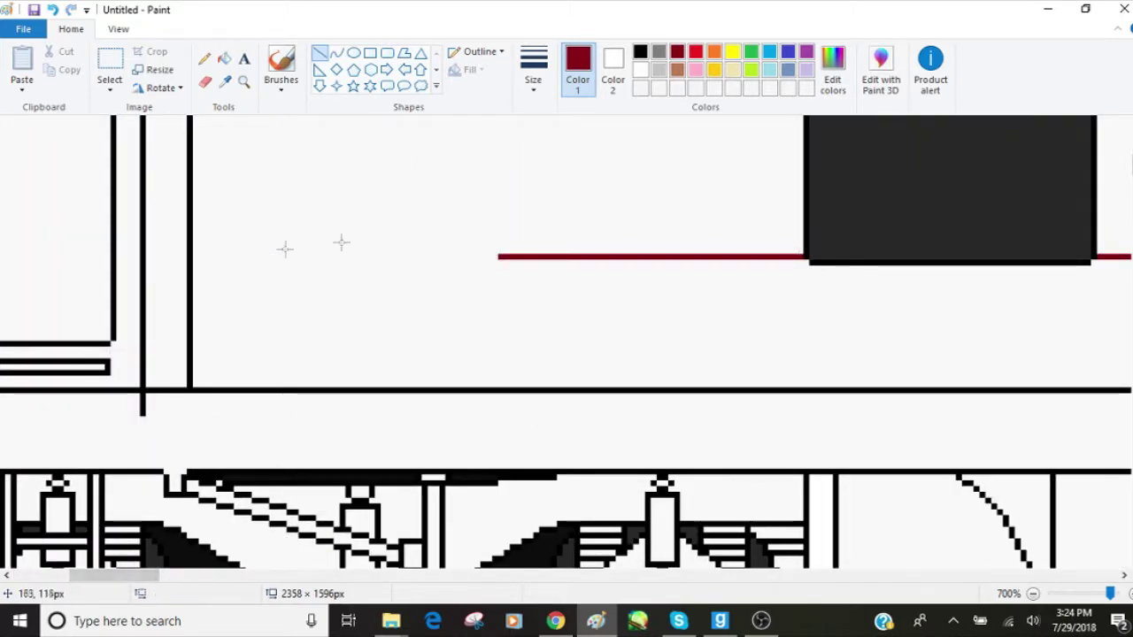
{"action": "mouse_move", "coordinate": [152, 576]}
{"action": "left_mouse_down"}
{"action": "mouse_move", "coordinate": [101, 576]}
{"action": "mouse_move", "coordinate": [173, 576]}
{"action": "mouse_move", "coordinate": [147, 576]}
{"action": "left_mouse_up"}
{"action": "left_click_drag", "start_coordinate": [600, 257], "coordinate": [286, 255]}
{"action": "left_click", "coordinate": [335, 192]}
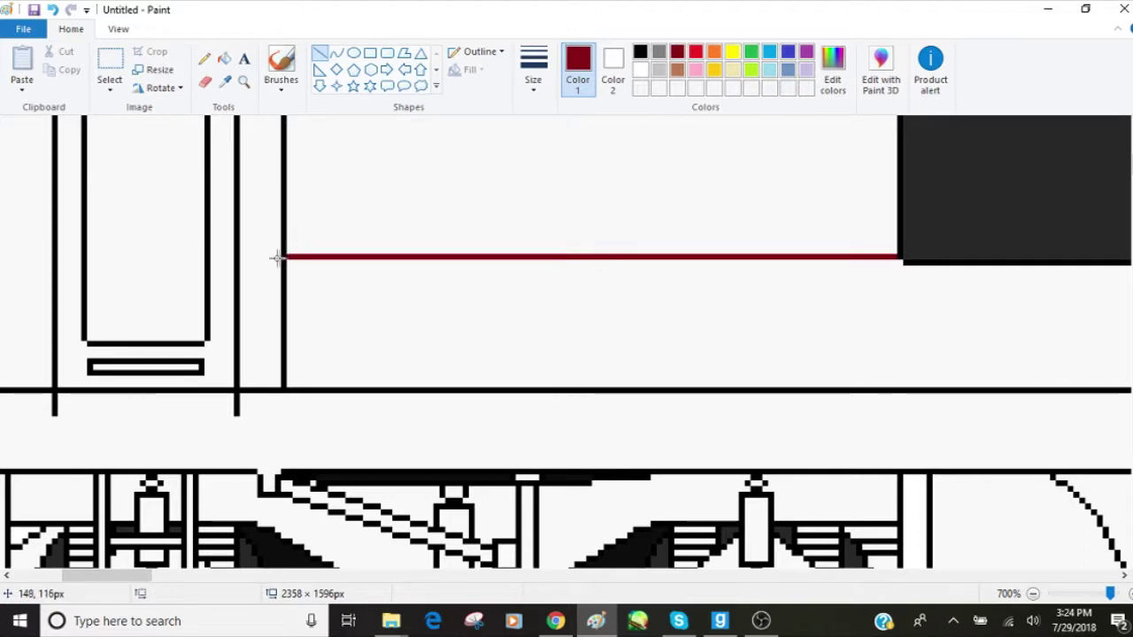
{"action": "left_click_drag", "start_coordinate": [277, 256], "coordinate": [274, 257]}
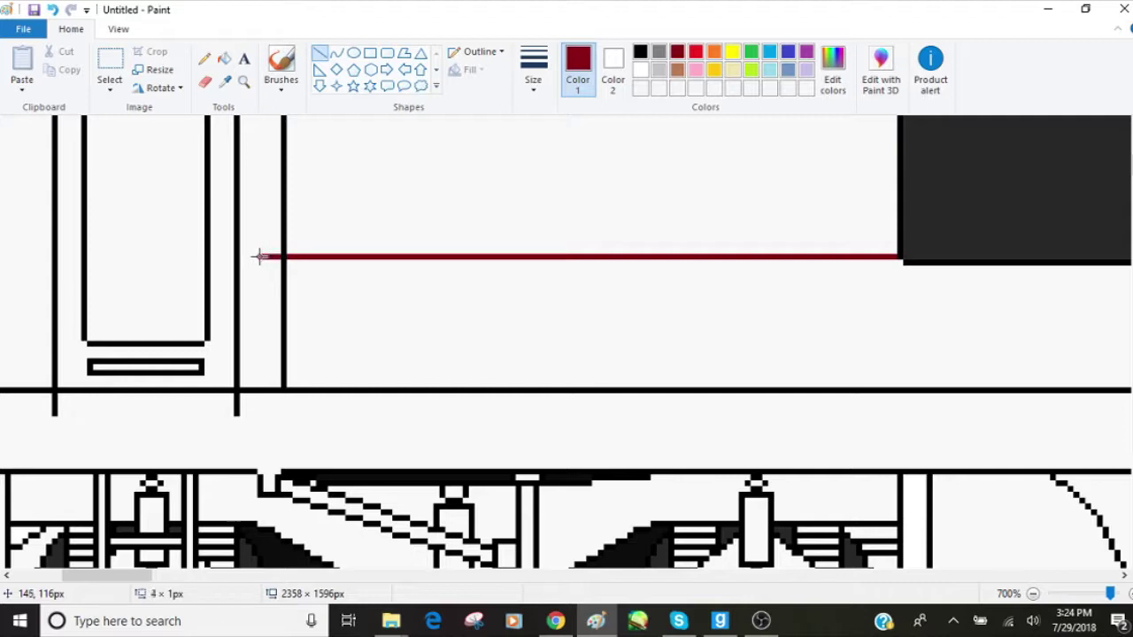
{"action": "left_click_drag", "start_coordinate": [243, 256], "coordinate": [240, 256]}
- Draw the upper dark red line from the large dark panel's front edge to the first vertical line behind the cab door
{"action": "scroll", "coordinate": [356, 200], "scroll_direction": "up", "scroll_amount": 2}
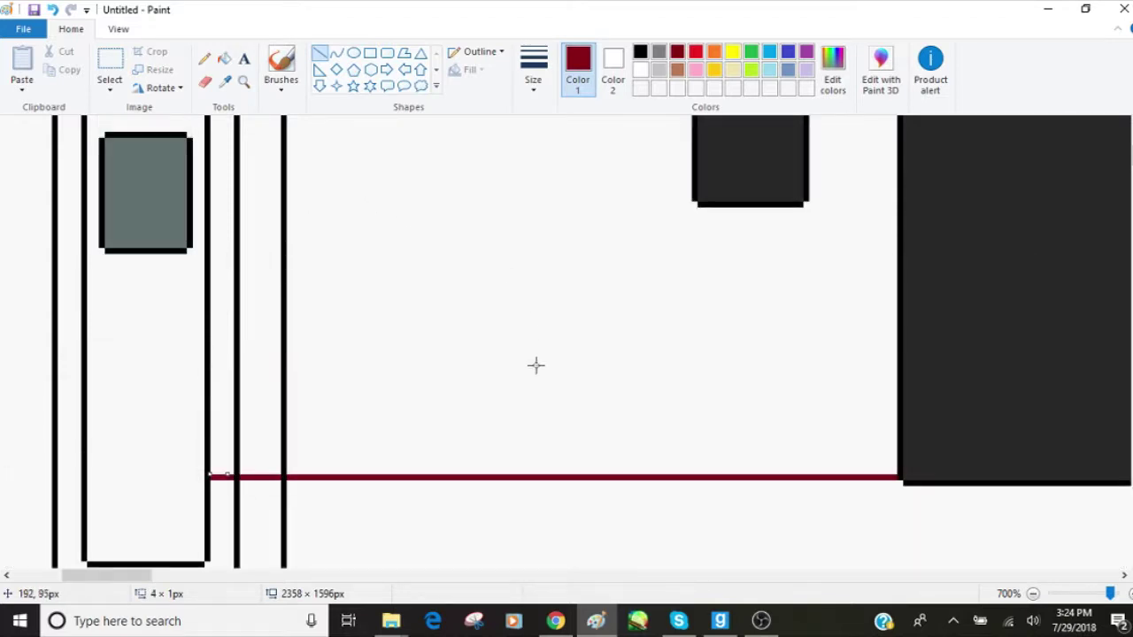
{"action": "left_click_drag", "start_coordinate": [151, 576], "coordinate": [203, 577]}
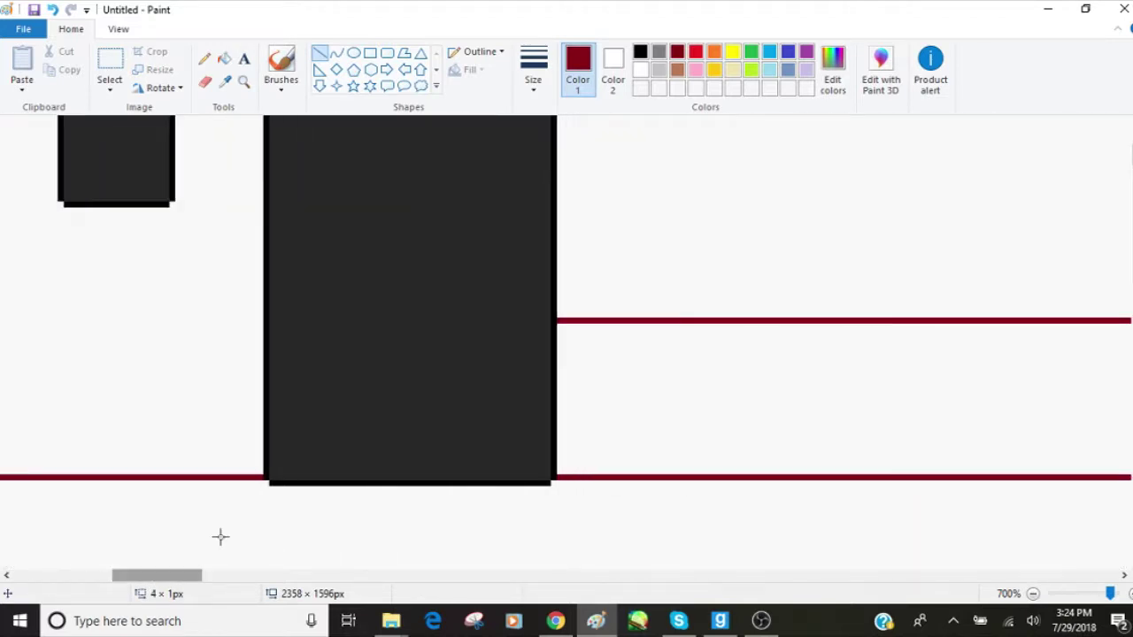
{"action": "left_click_drag", "start_coordinate": [546, 319], "coordinate": [104, 319]}
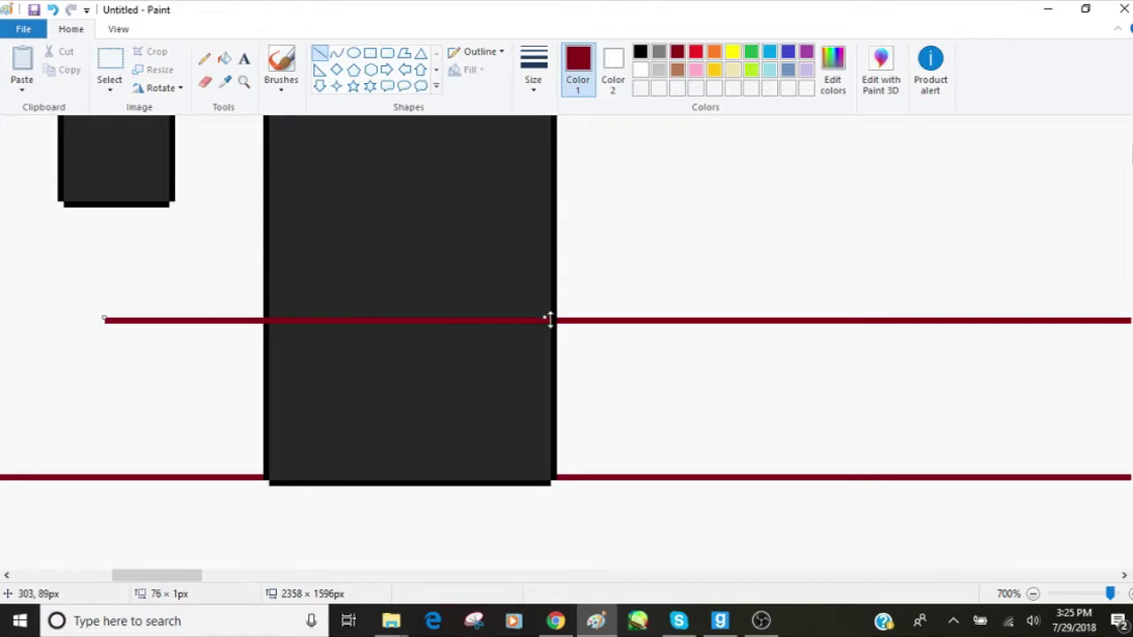
{"action": "left_click_drag", "start_coordinate": [338, 320], "coordinate": [258, 320]}
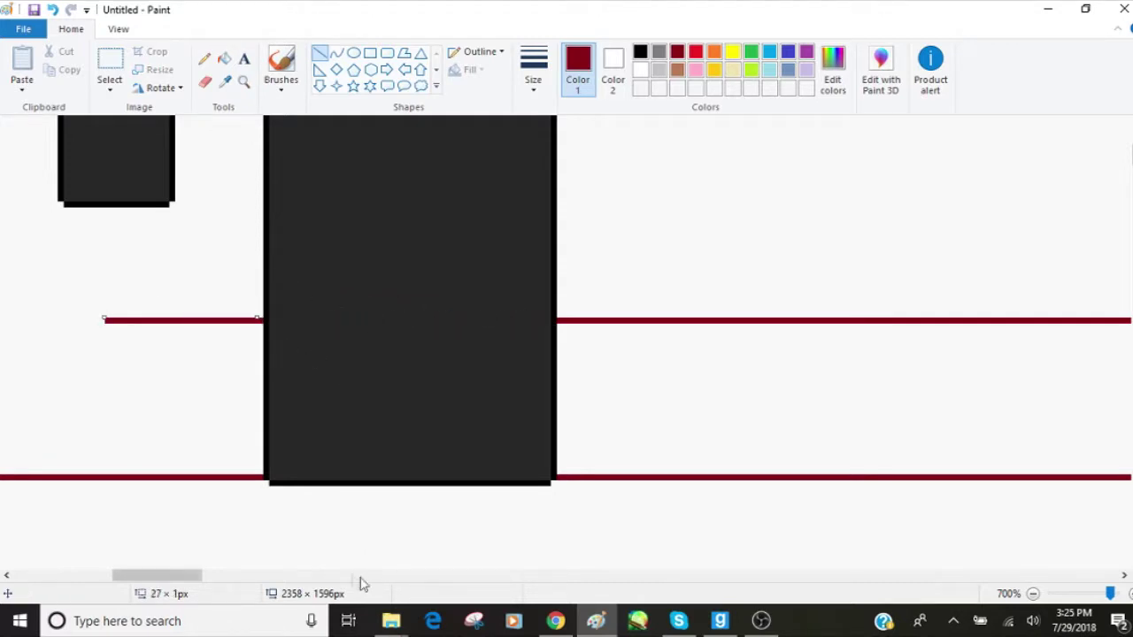
{"action": "left_click_drag", "start_coordinate": [142, 575], "coordinate": [94, 574]}
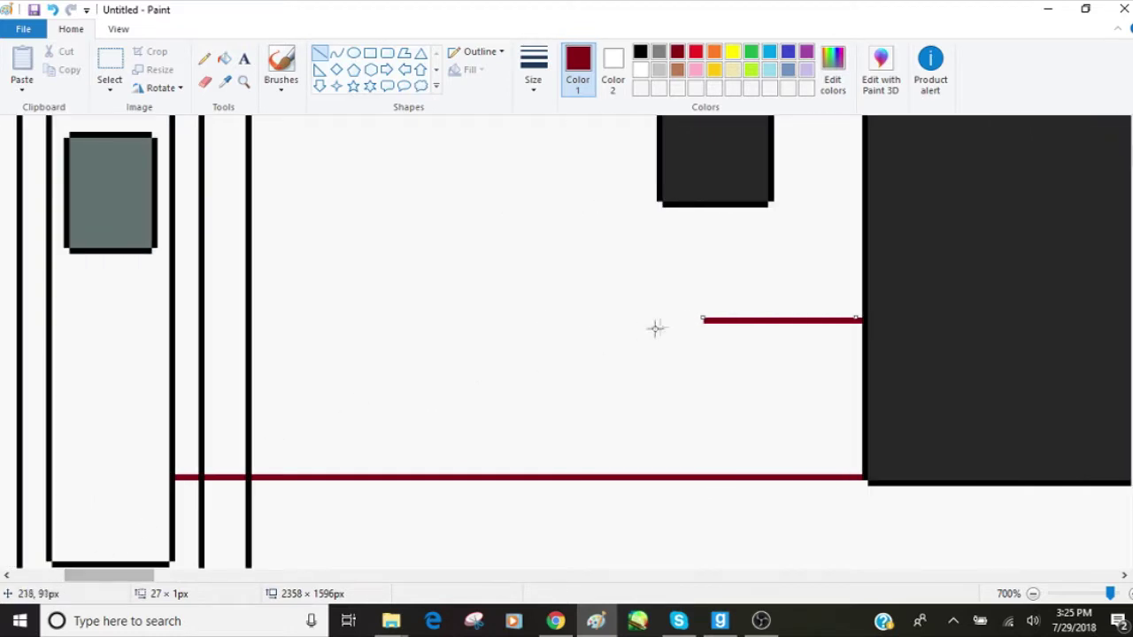
{"action": "left_click_drag", "start_coordinate": [710, 321], "coordinate": [250, 319]}
{"action": "left_click", "coordinate": [245, 324]}
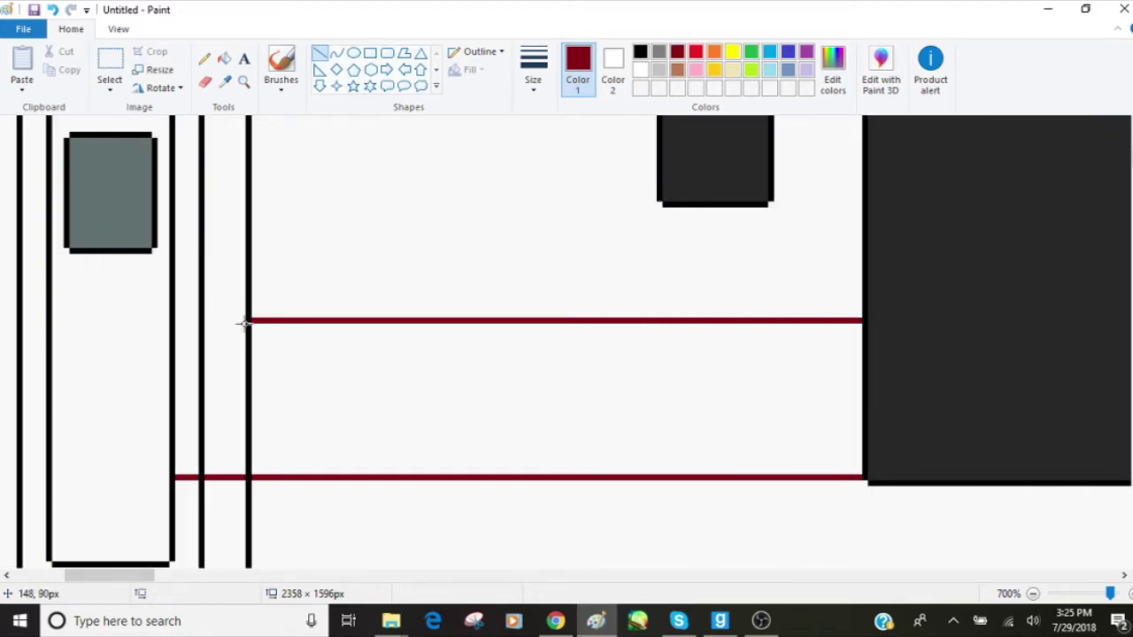
- Carry the upper dark red line through the two narrow strips to the cab door frame, undoing stray marks
{"action": "left_click_drag", "start_coordinate": [239, 320], "coordinate": [227, 321]}
{"action": "left_click_drag", "start_coordinate": [203, 318], "coordinate": [203, 318]}
{"action": "left_click_drag", "start_coordinate": [223, 321], "coordinate": [204, 321]}
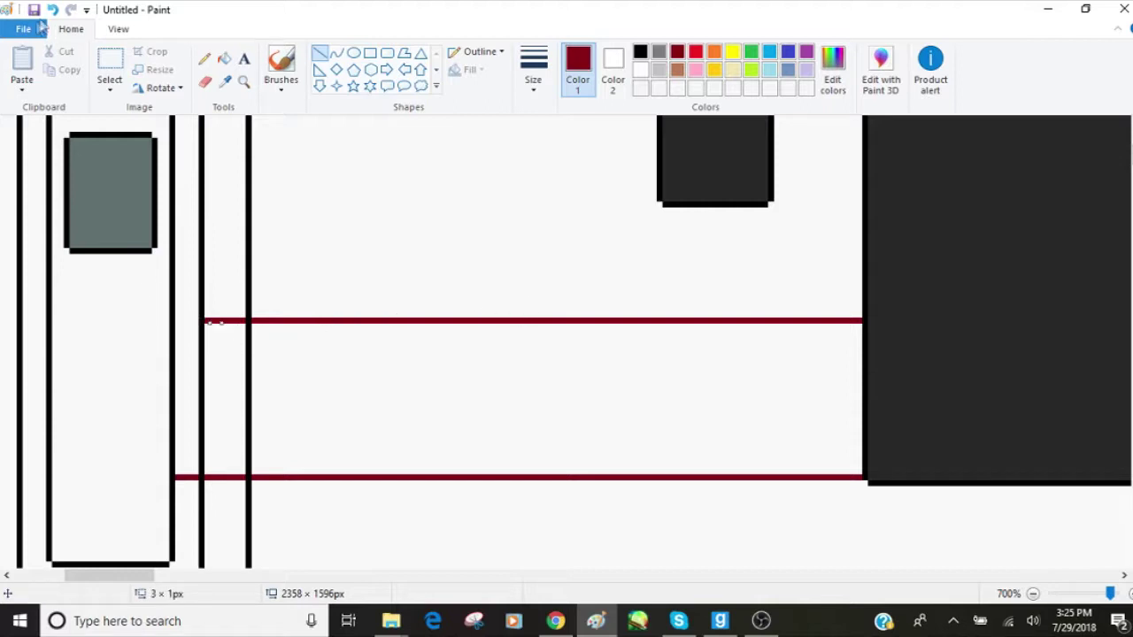
{"action": "left_click", "coordinate": [53, 9]}
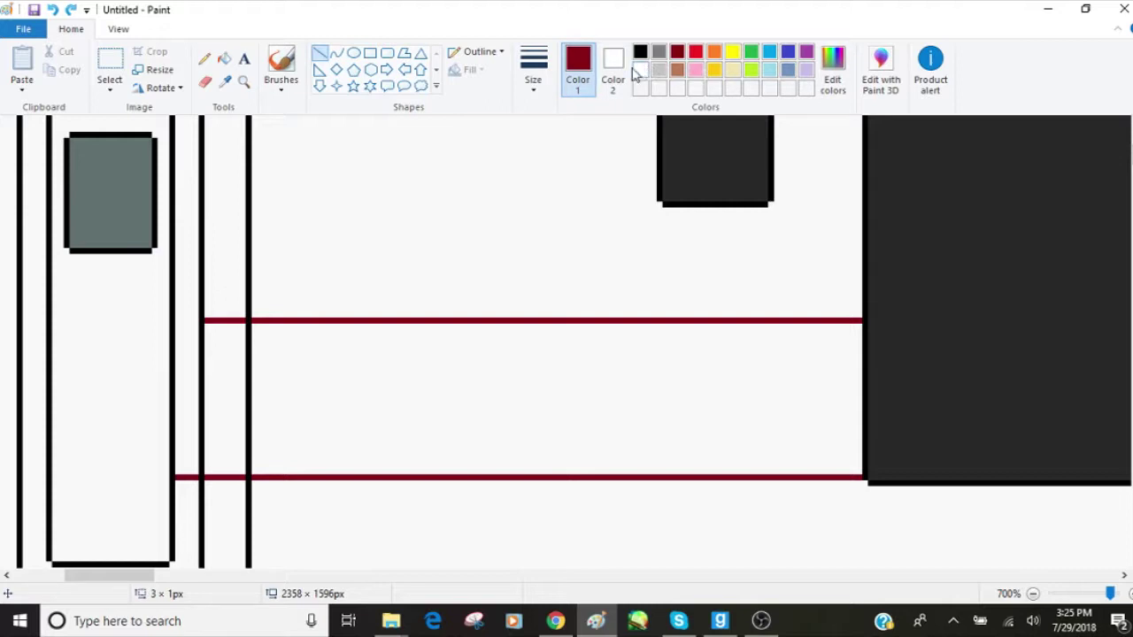
{"action": "left_click_drag", "start_coordinate": [483, 204], "coordinate": [561, 208]}
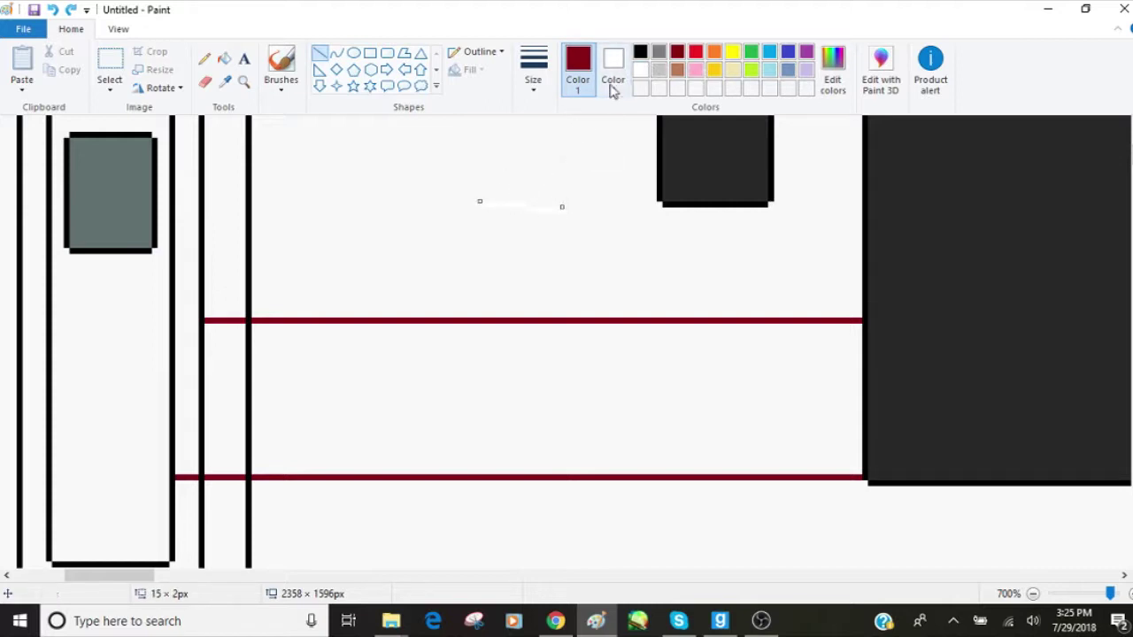
{"action": "left_click", "coordinate": [51, 9]}
{"action": "left_click_drag", "start_coordinate": [196, 322], "coordinate": [176, 318]}
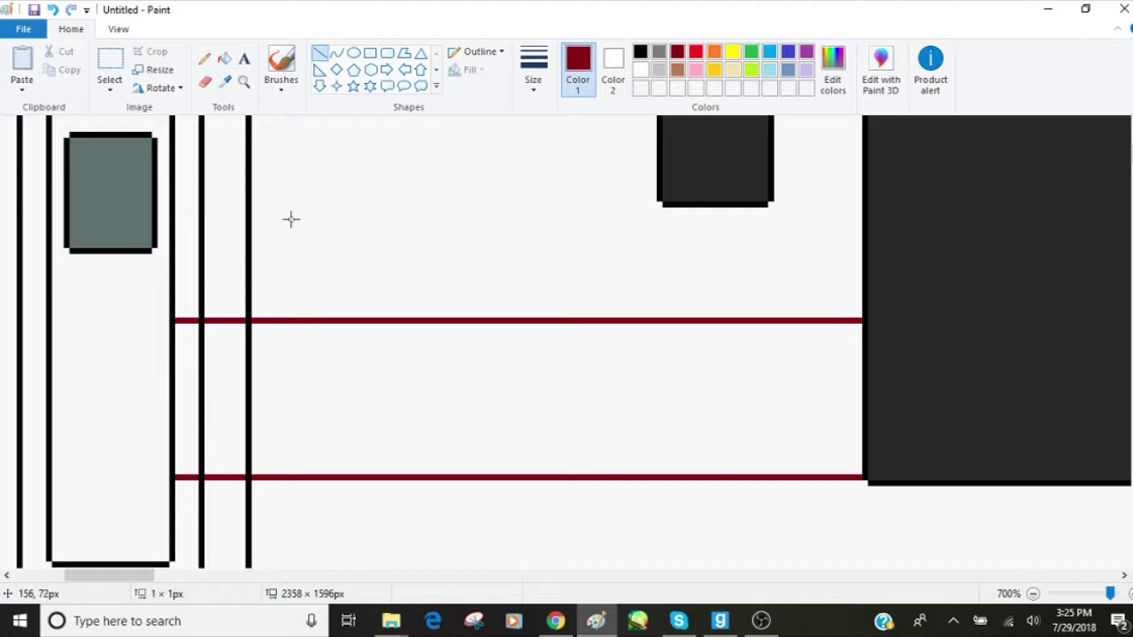
- Switch to Chrome and compare the streamlined Milwaukee Road steam locomotive photo with the Hiawatha Coach #477 photo
{"action": "left_click_drag", "start_coordinate": [129, 577], "coordinate": [108, 579]}
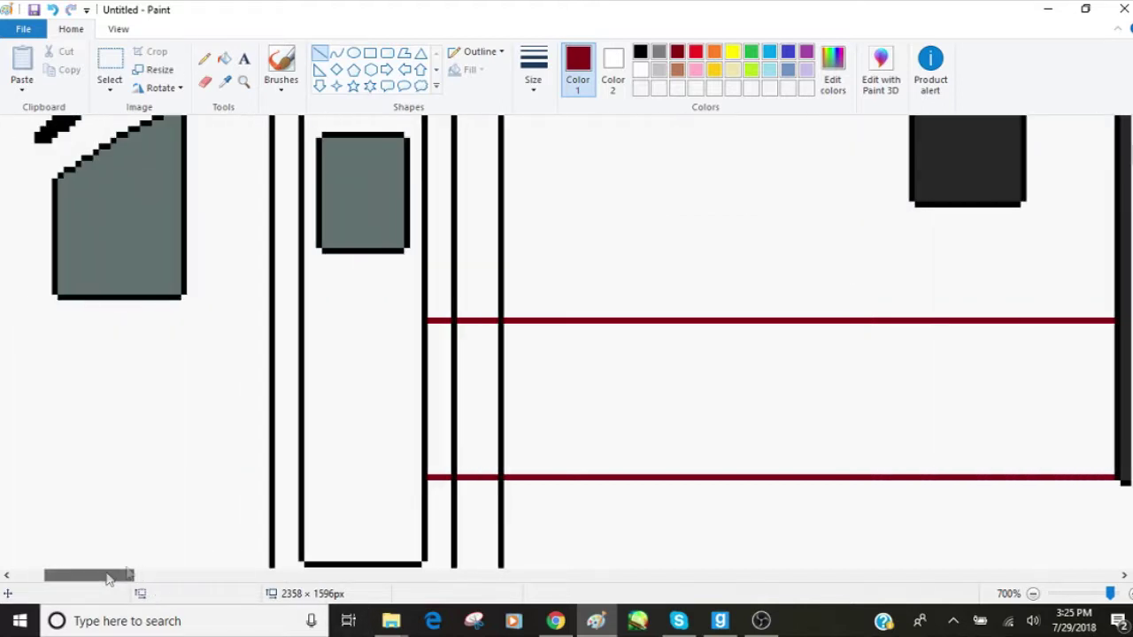
{"action": "left_click", "coordinate": [1033, 7]}
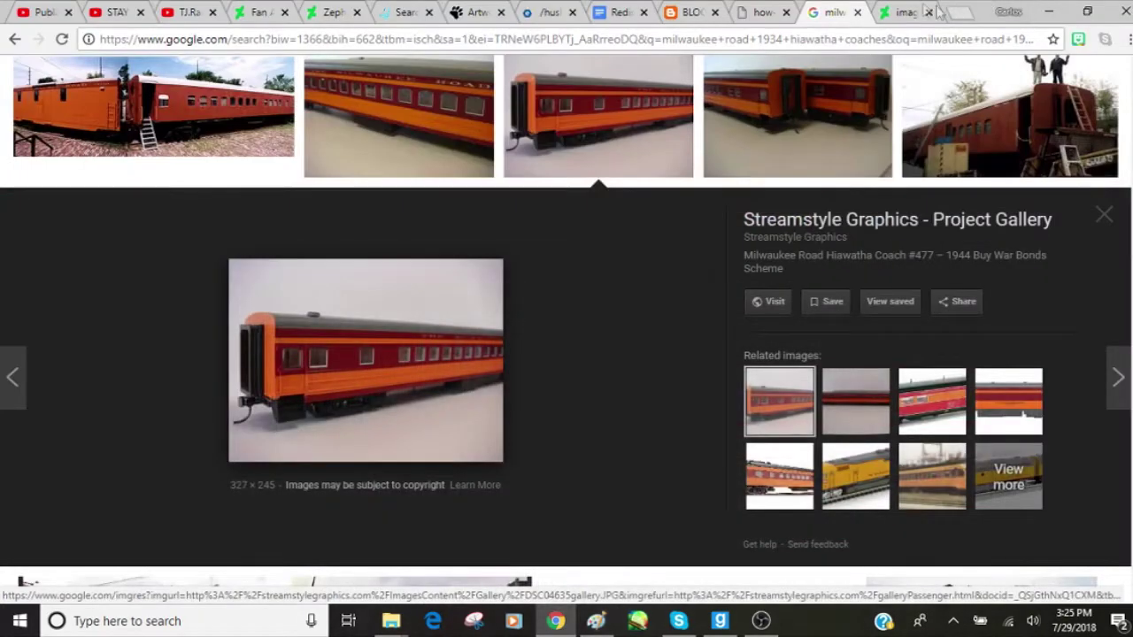
{"action": "left_click", "coordinate": [914, 9]}
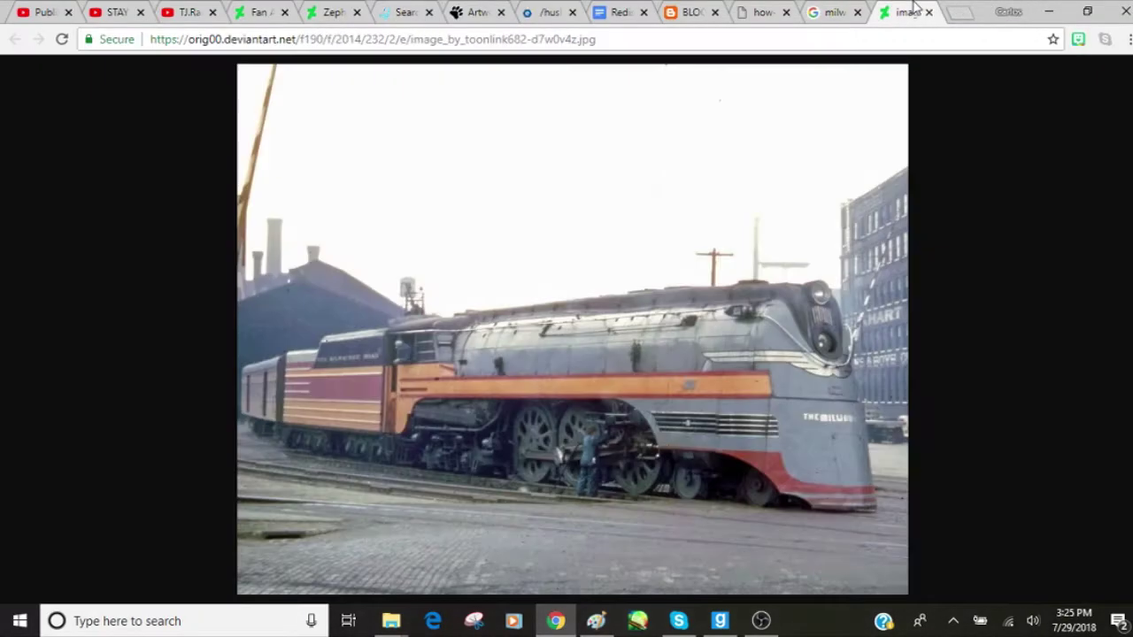
{"action": "left_click", "coordinate": [855, 8]}
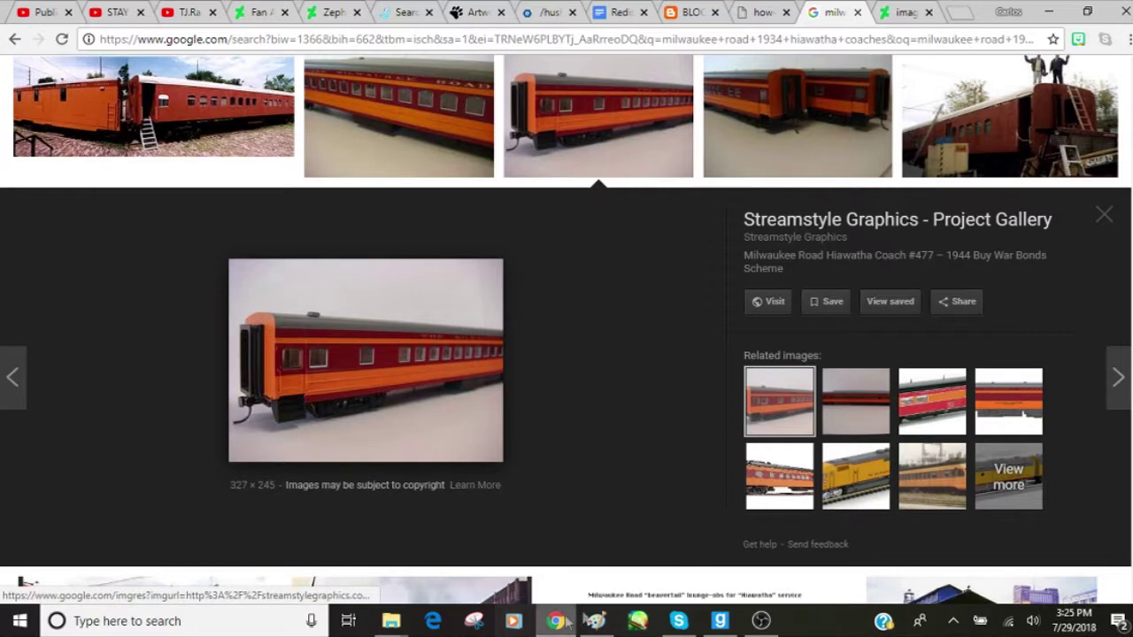
- Switch back to Paint and extend both dark red stripe lines forward across the cab door to the vertical line in front of it
{"action": "mouse_move", "coordinate": [617, 626]}
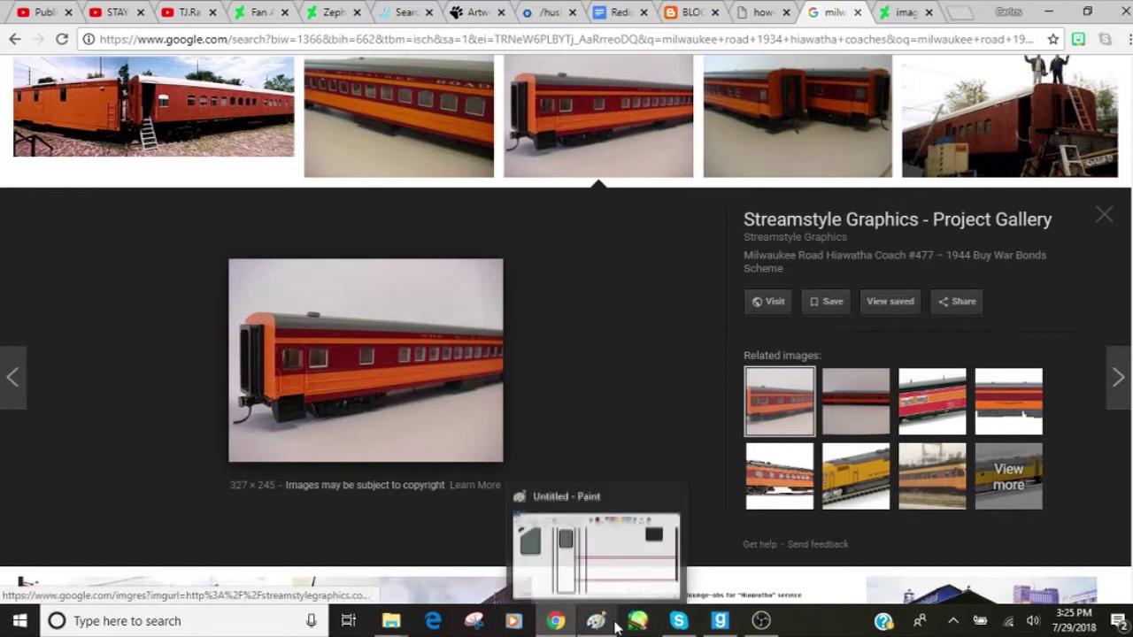
{"action": "left_click", "coordinate": [594, 574]}
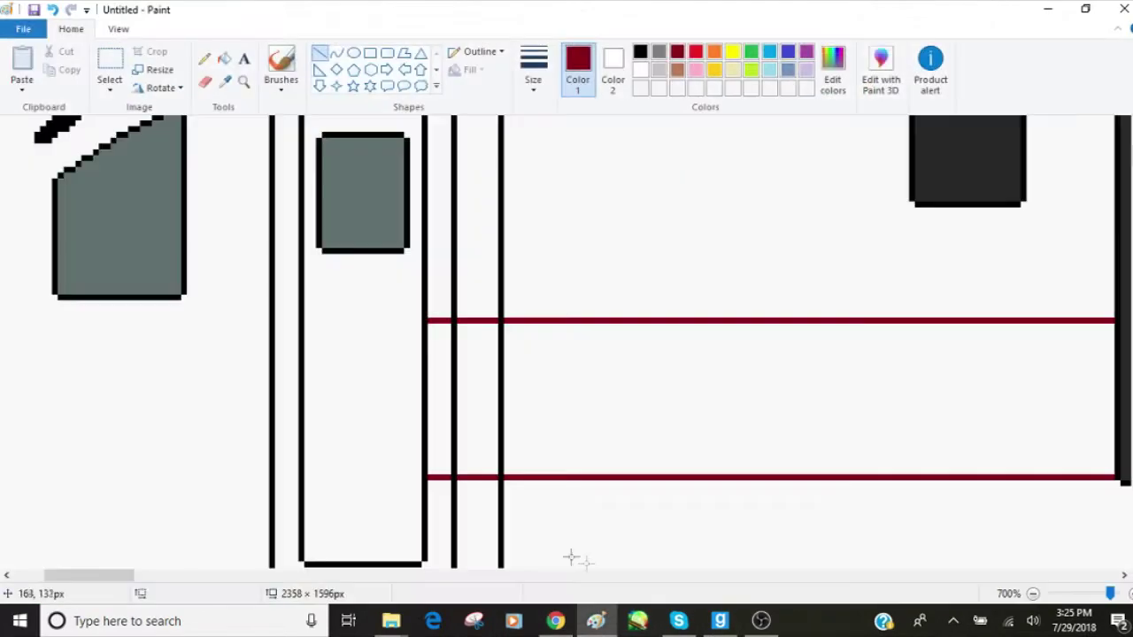
{"action": "left_click_drag", "start_coordinate": [422, 476], "coordinate": [303, 478]}
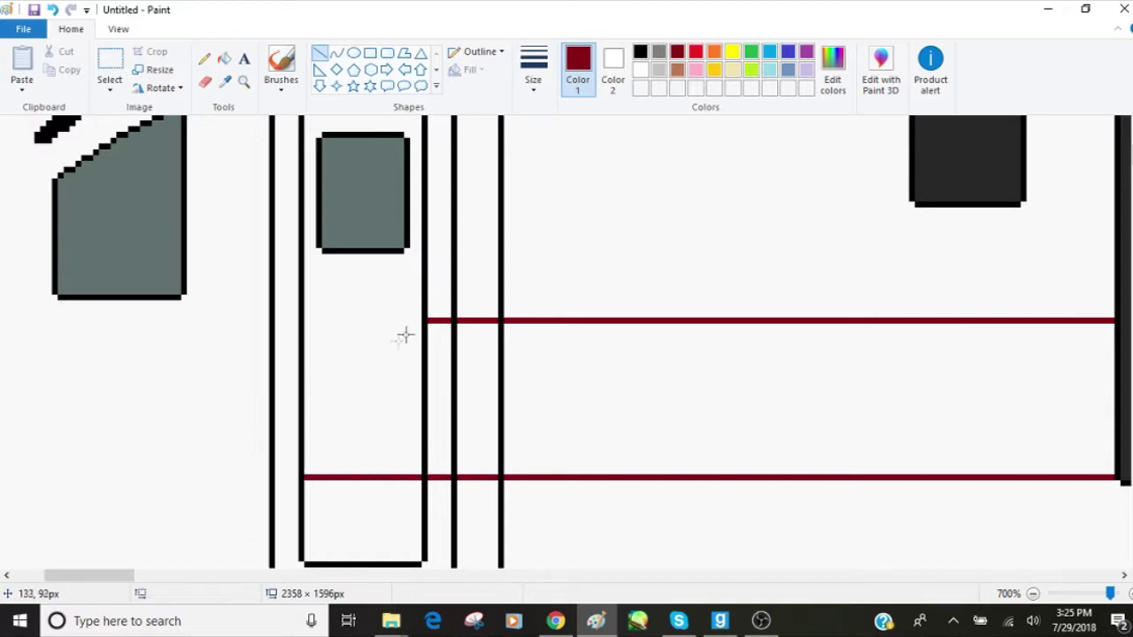
{"action": "left_click_drag", "start_coordinate": [420, 321], "coordinate": [301, 319]}
{"action": "left_click_drag", "start_coordinate": [295, 476], "coordinate": [277, 470]}
{"action": "left_click_drag", "start_coordinate": [299, 321], "coordinate": [280, 320]}
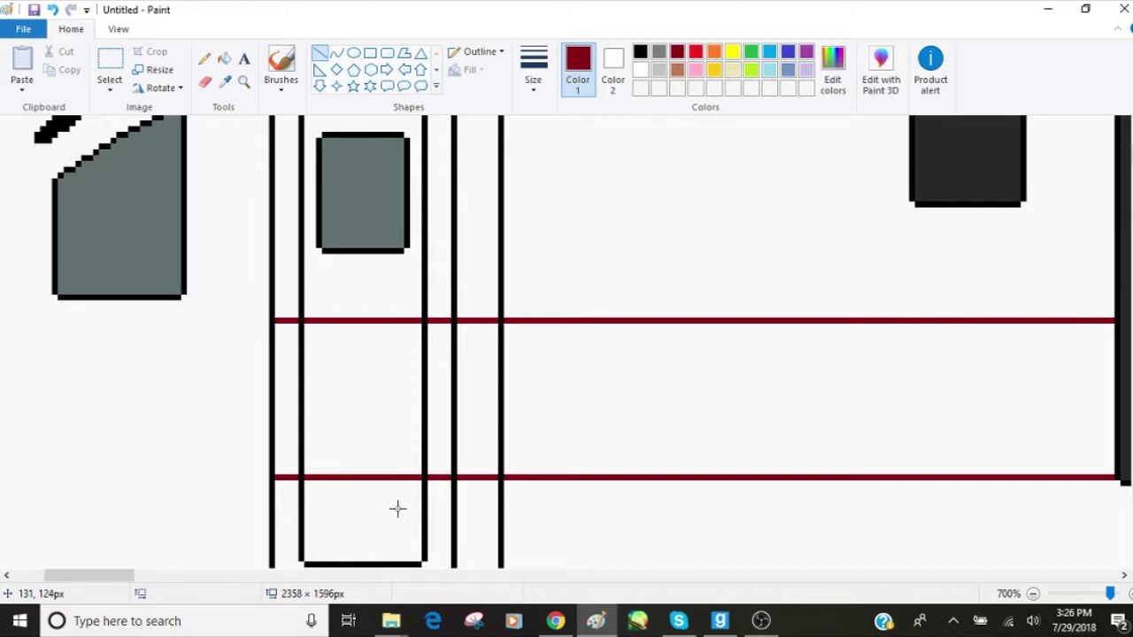
- Draw a 38 × 9 px dark red diagonal rising toward the nose from the front end of the lower stripe line
{"action": "scroll", "coordinate": [423, 531], "scroll_direction": "down", "scroll_amount": 2}
{"action": "left_click_drag", "start_coordinate": [121, 588], "coordinate": [93, 582]}
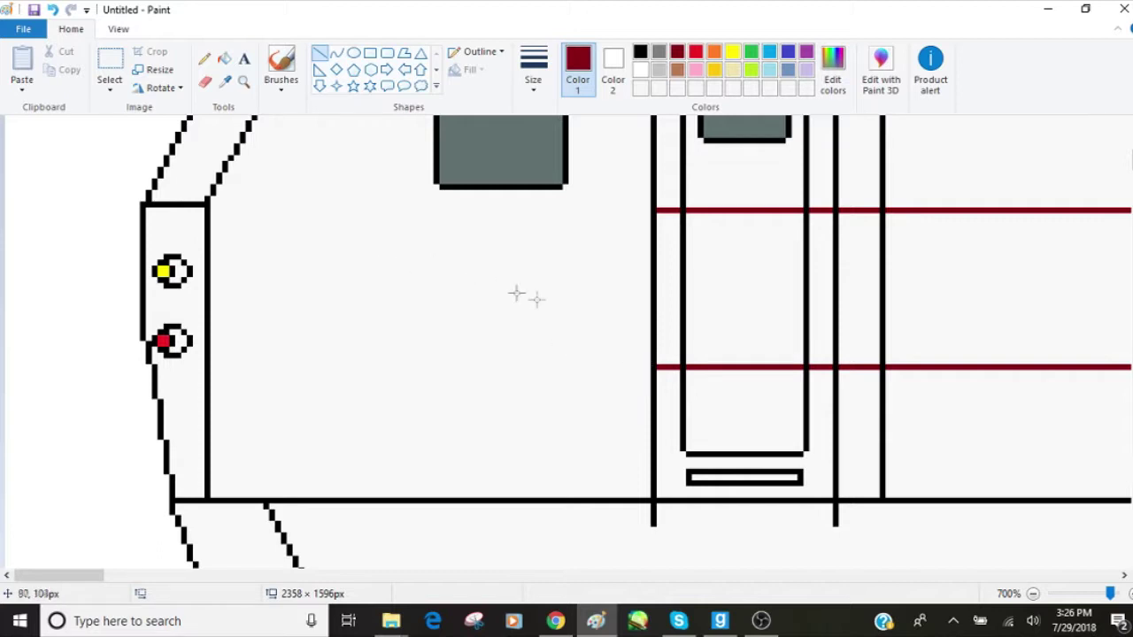
{"action": "left_click_drag", "start_coordinate": [643, 366], "coordinate": [426, 319]}
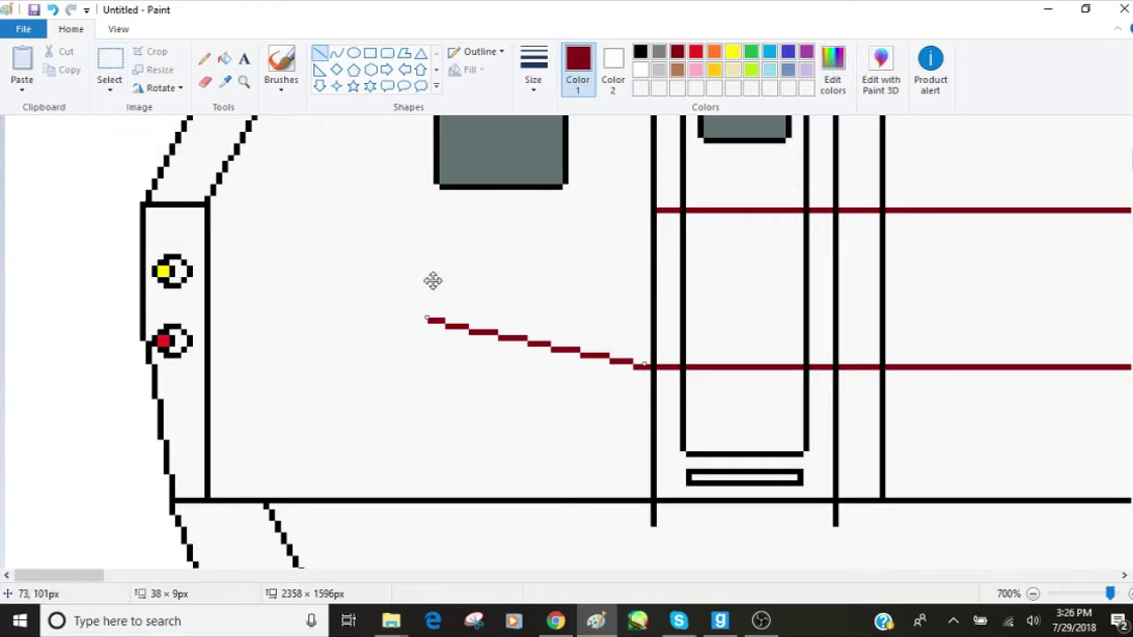
- Copy the dark red diagonal, flip the copy vertically and place it at the front end of the upper stripe line
{"action": "left_click", "coordinate": [108, 64]}
{"action": "left_click_drag", "start_coordinate": [643, 367], "coordinate": [431, 321]}
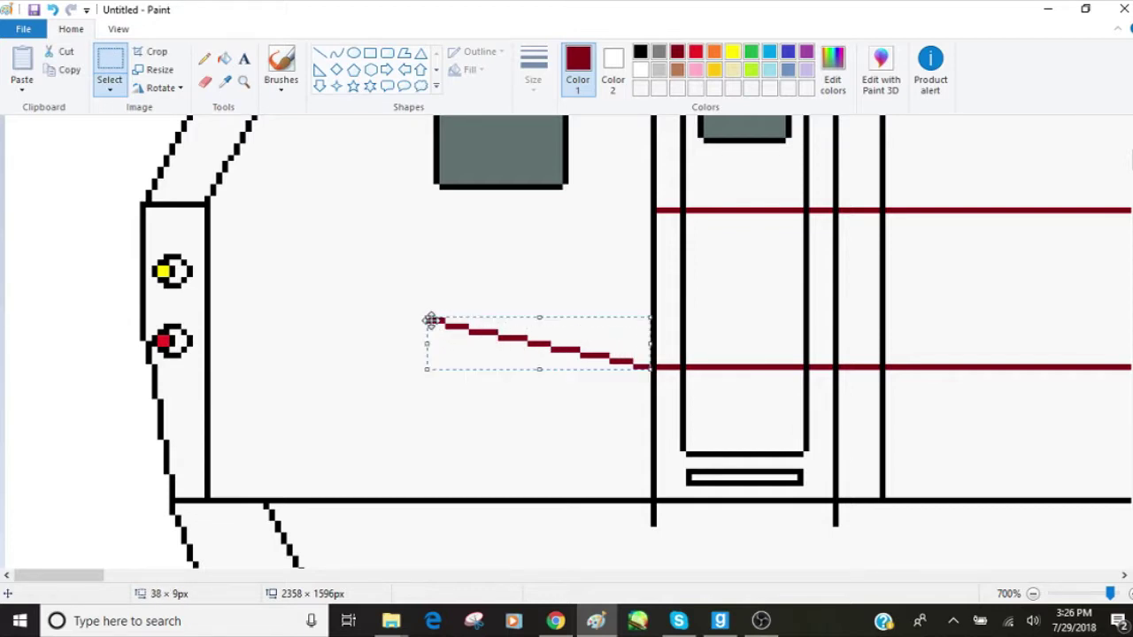
{"action": "right_click", "coordinate": [470, 333]}
{"action": "left_click", "coordinate": [394, 365]}
{"action": "left_click", "coordinate": [18, 58]}
{"action": "right_click", "coordinate": [131, 146]}
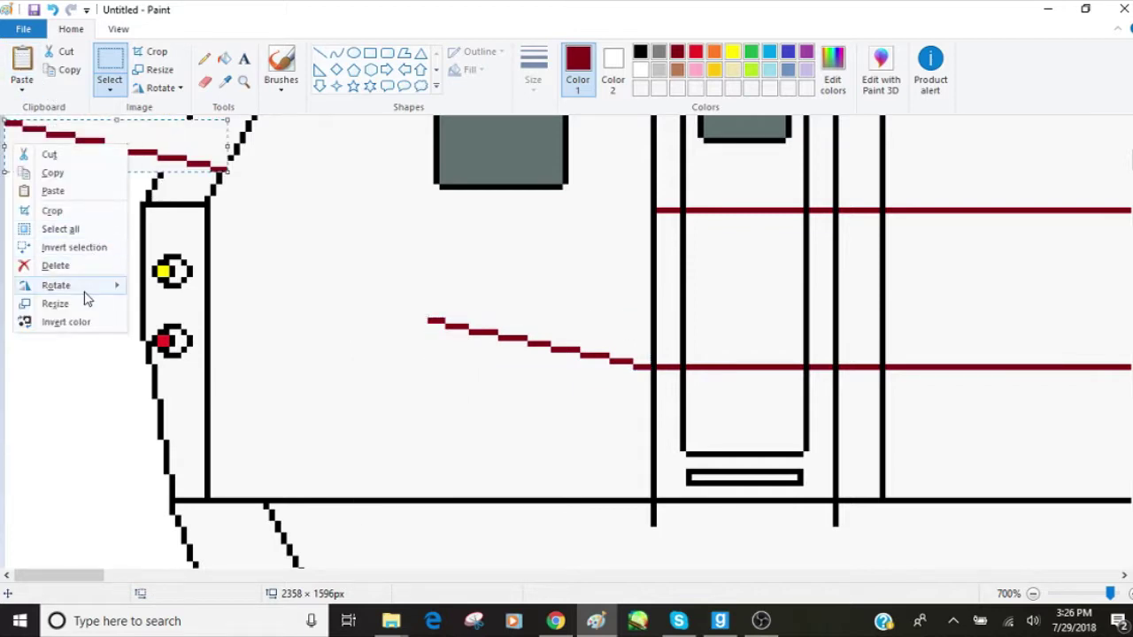
{"action": "mouse_move", "coordinate": [85, 299]}
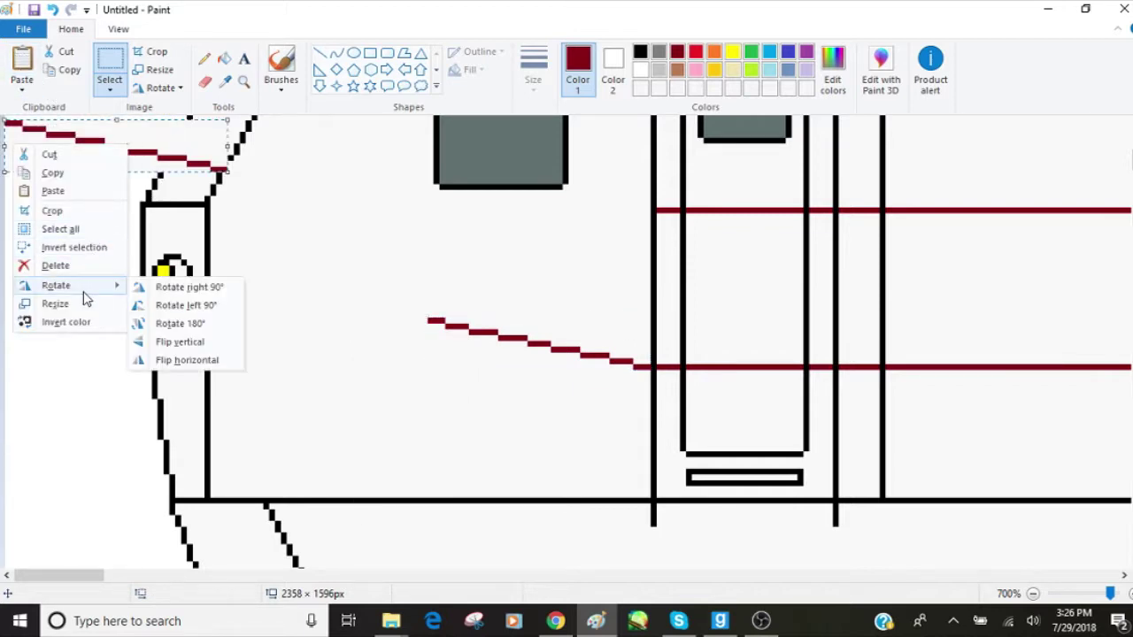
{"action": "left_click", "coordinate": [187, 346]}
{"action": "left_click_drag", "start_coordinate": [115, 147], "coordinate": [540, 245]}
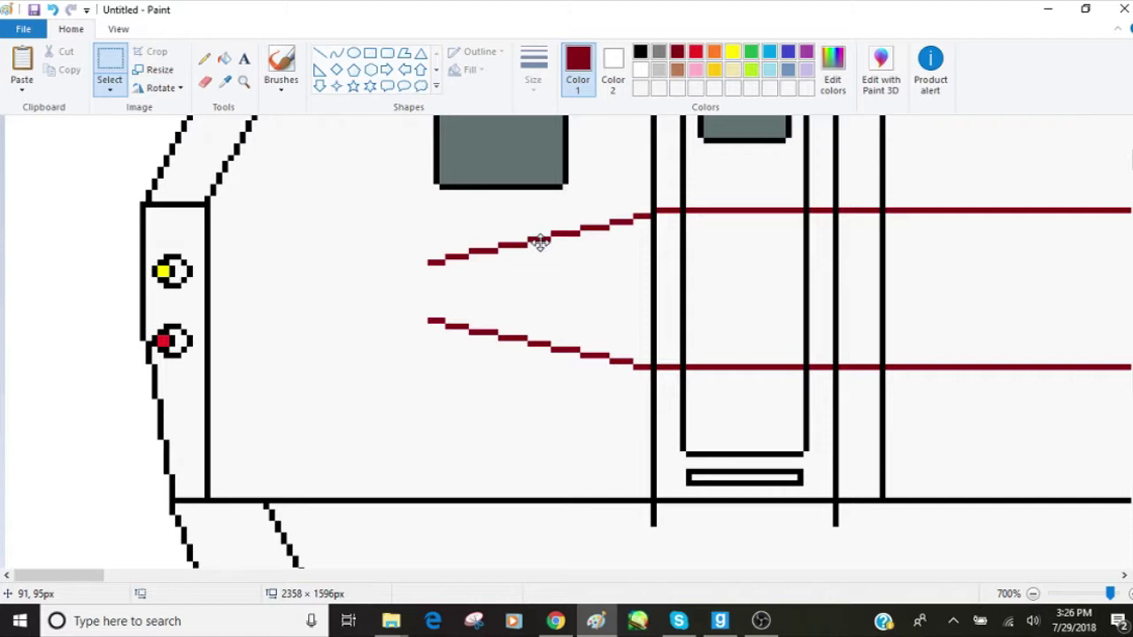
{"action": "left_click_drag", "start_coordinate": [540, 245], "coordinate": [539, 239]}
{"action": "left_click", "coordinate": [292, 204]}
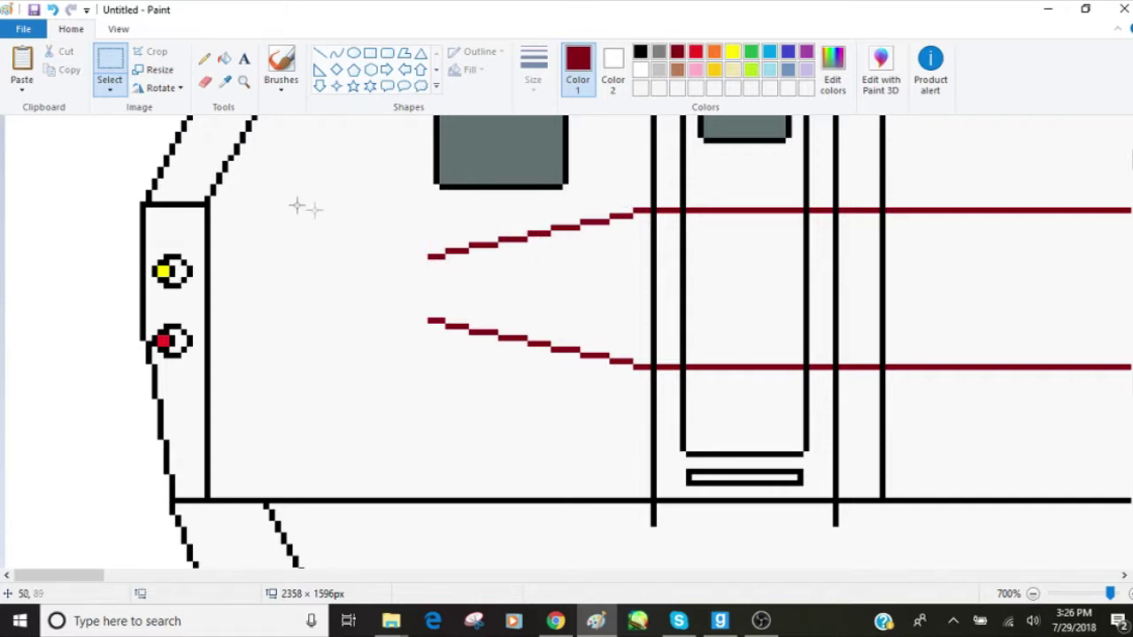
- Draw a short horizontal dark red line at the lower diagonal's tip and place a copy of it at the upper diagonal's tip
{"action": "left_click", "coordinate": [321, 58]}
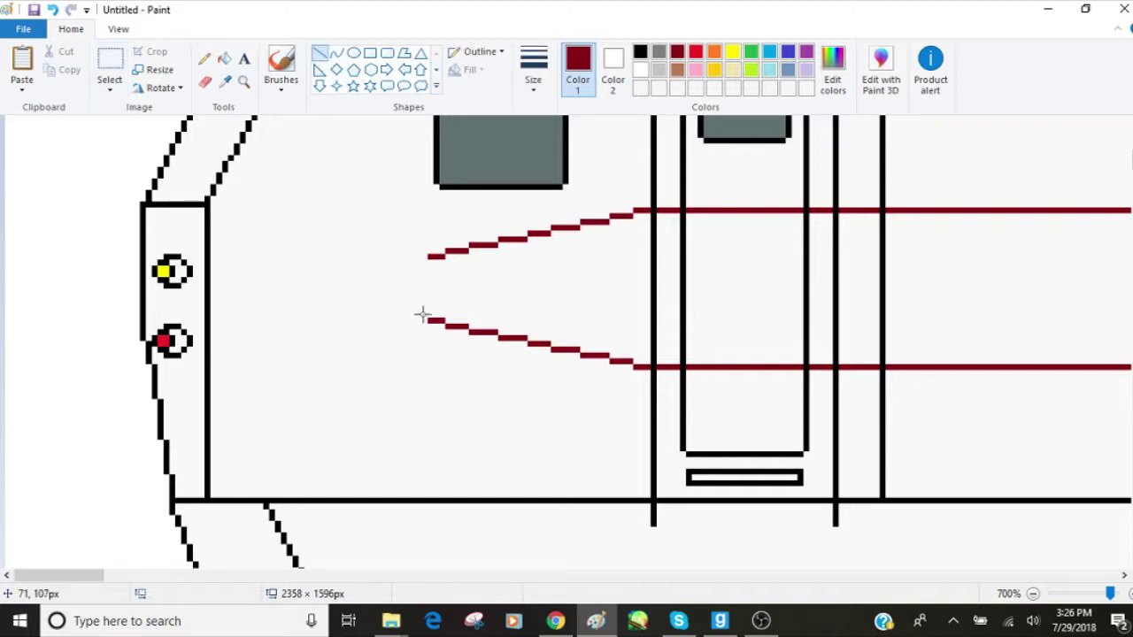
{"action": "left_click_drag", "start_coordinate": [425, 315], "coordinate": [381, 314]}
{"action": "left_click", "coordinate": [110, 60]}
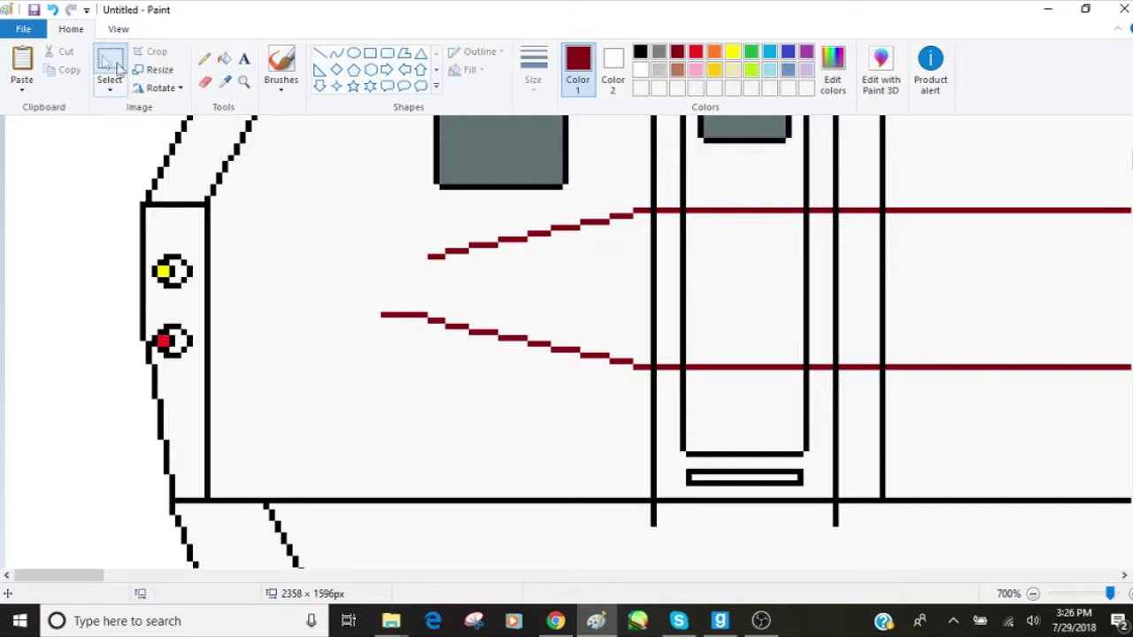
{"action": "left_click_drag", "start_coordinate": [380, 312], "coordinate": [428, 294]}
{"action": "right_click", "coordinate": [386, 312]}
{"action": "left_click", "coordinate": [341, 342]}
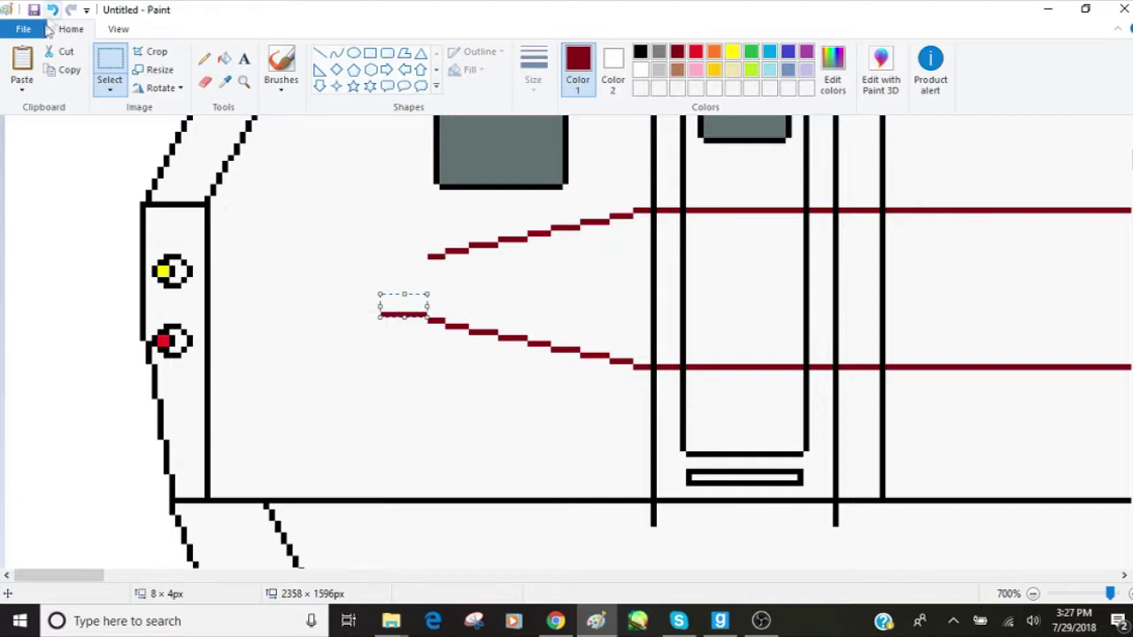
{"action": "left_click", "coordinate": [22, 69]}
{"action": "left_click_drag", "start_coordinate": [36, 138], "coordinate": [410, 252]}
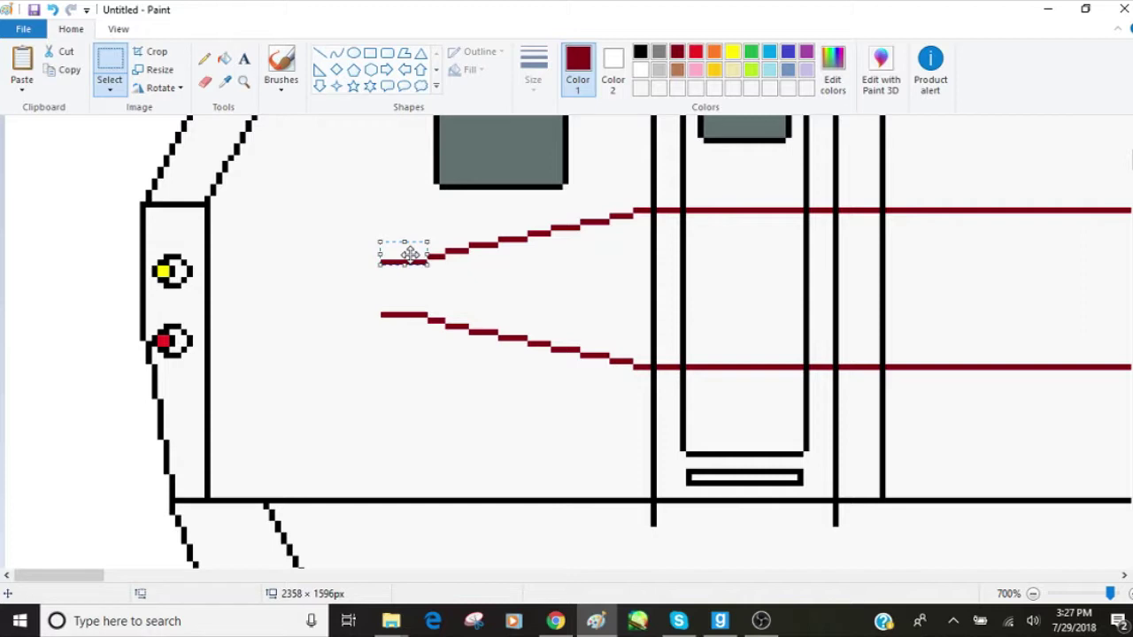
{"action": "left_click", "coordinate": [339, 261]}
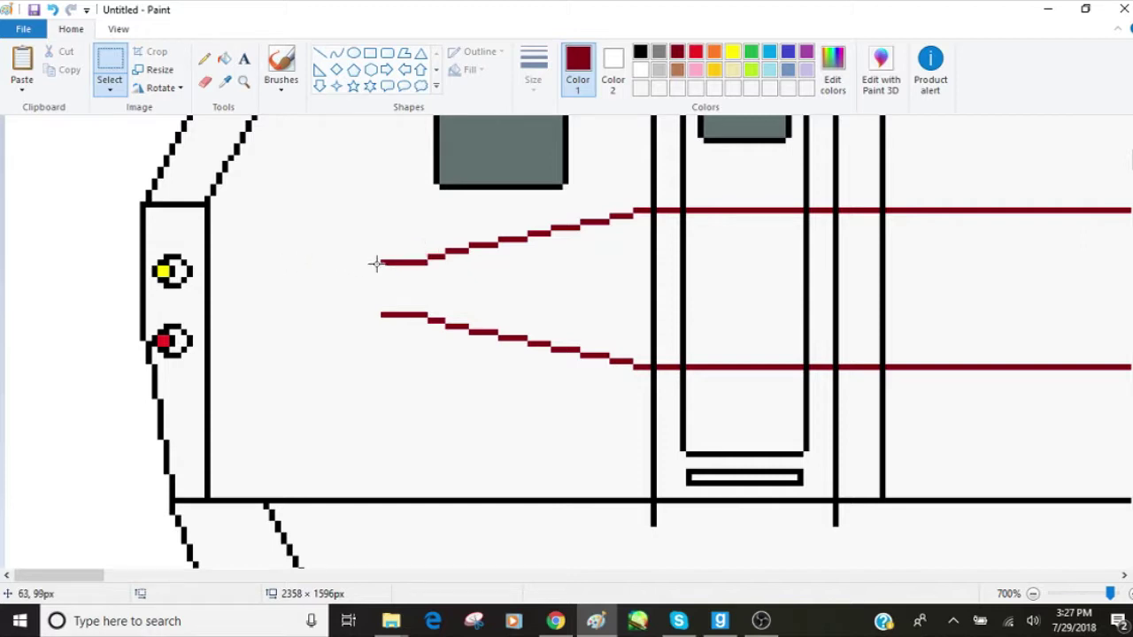
- Angle both short lines inward with small dark red diagonals and draw a thick horizontal arrow shaft from their meeting point toward the nose
{"action": "left_click", "coordinate": [319, 54]}
{"action": "left_click_drag", "start_coordinate": [378, 267], "coordinate": [369, 277]}
{"action": "left_click", "coordinate": [463, 273]}
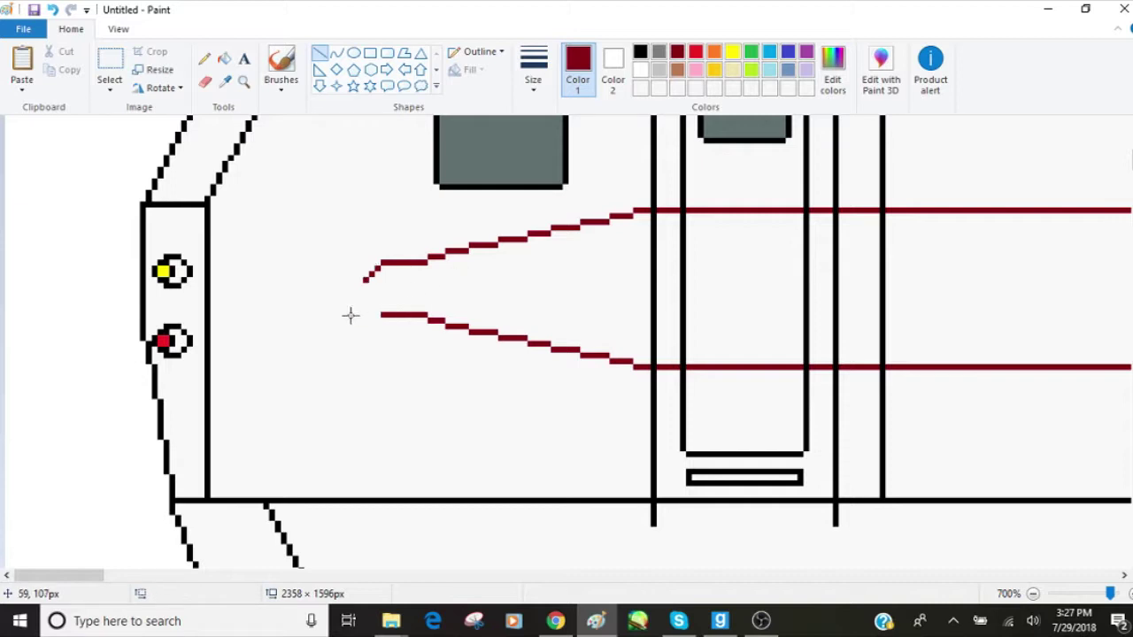
{"action": "left_click_drag", "start_coordinate": [375, 308], "coordinate": [365, 303]}
{"action": "left_click", "coordinate": [346, 273]}
{"action": "left_click_drag", "start_coordinate": [360, 282], "coordinate": [279, 283]}
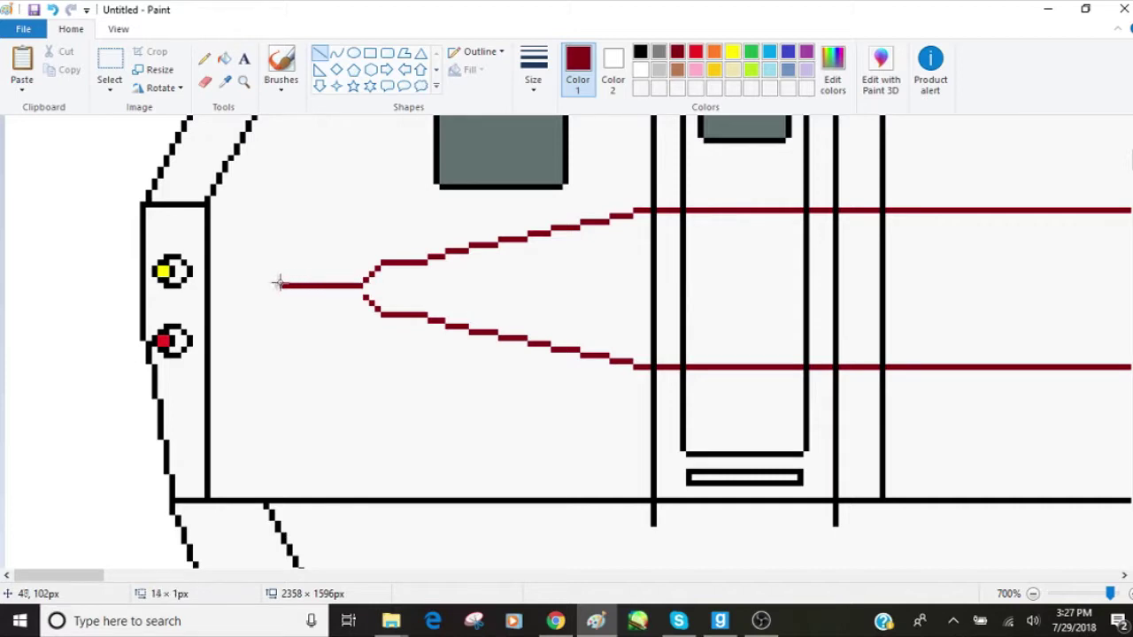
{"action": "left_click", "coordinate": [353, 298]}
{"action": "left_click_drag", "start_coordinate": [360, 294], "coordinate": [273, 292]}
- Draw a dark red pointed arrowhead with swept-back barbs at the nose end of the shaft
{"action": "left_click", "coordinate": [204, 59]}
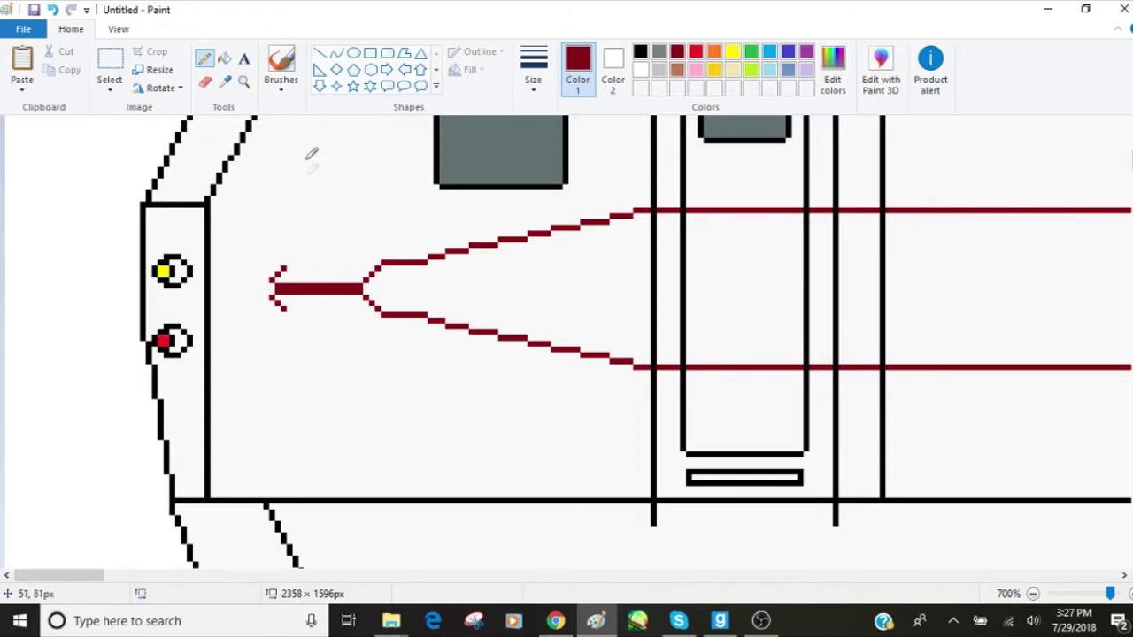
{"action": "left_click", "coordinate": [320, 54]}
{"action": "left_click", "coordinate": [204, 59]}
{"action": "left_click", "coordinate": [248, 288]}
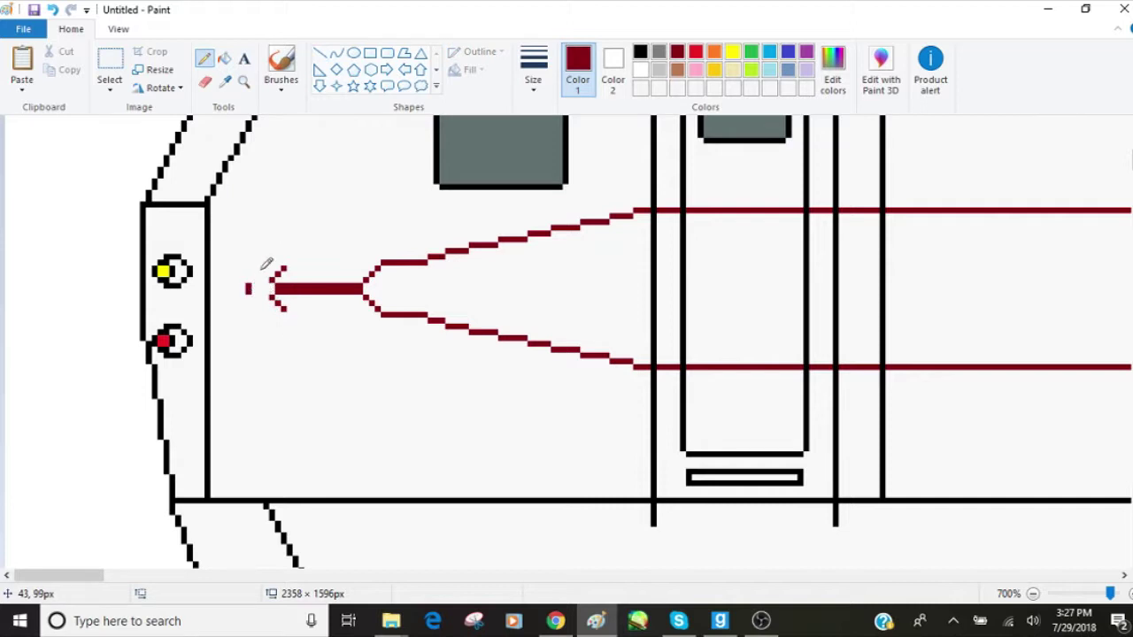
{"action": "left_click", "coordinate": [320, 54]}
{"action": "mouse_move", "coordinate": [251, 282]}
{"action": "left_mouse_down"}
{"action": "mouse_move", "coordinate": [278, 269]}
{"action": "mouse_move", "coordinate": [253, 300]}
{"action": "mouse_move", "coordinate": [283, 309]}
{"action": "left_mouse_up"}
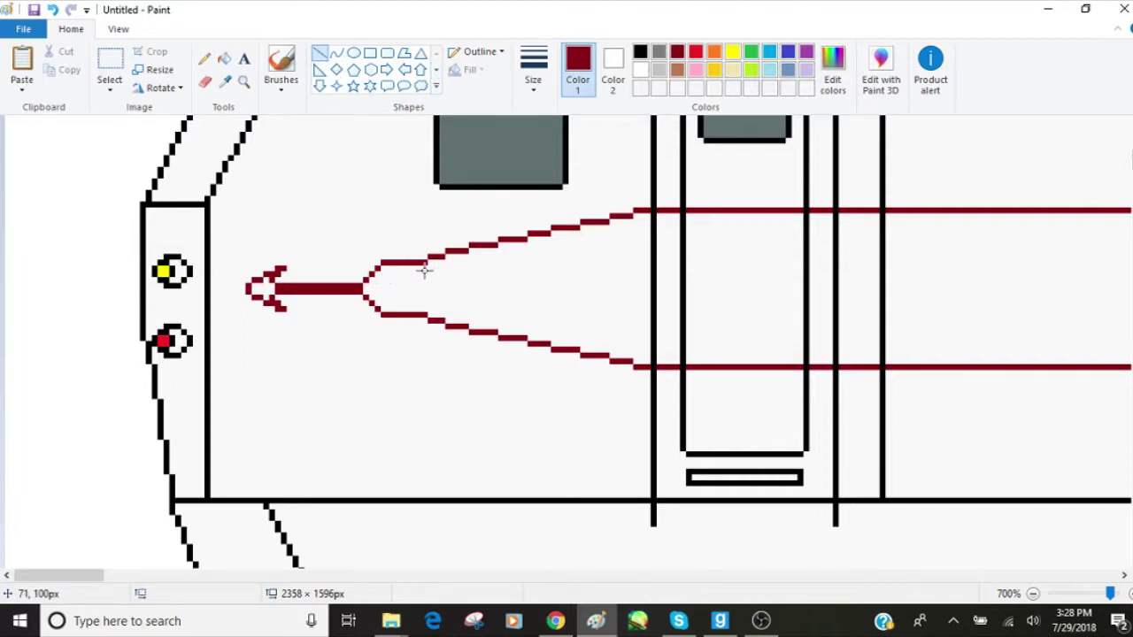
- Close the back of the arrow's fletching with a dark red V-shaped notch between the two stripe diagonals
{"action": "left_click_drag", "start_coordinate": [424, 266], "coordinate": [412, 298]}
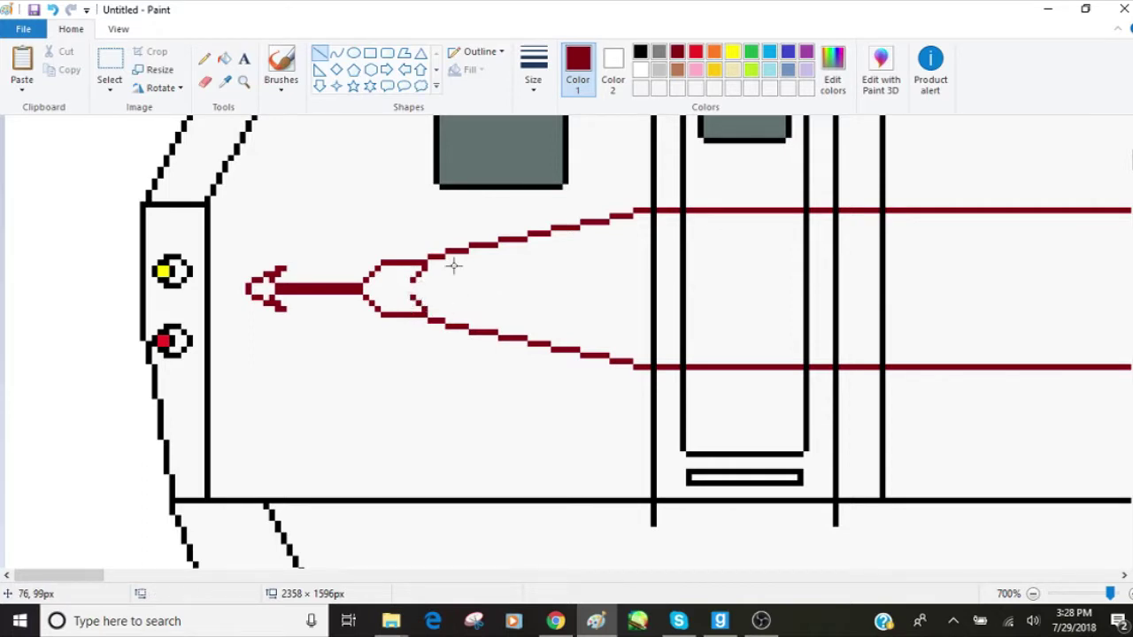
{"action": "left_click", "coordinate": [204, 58]}
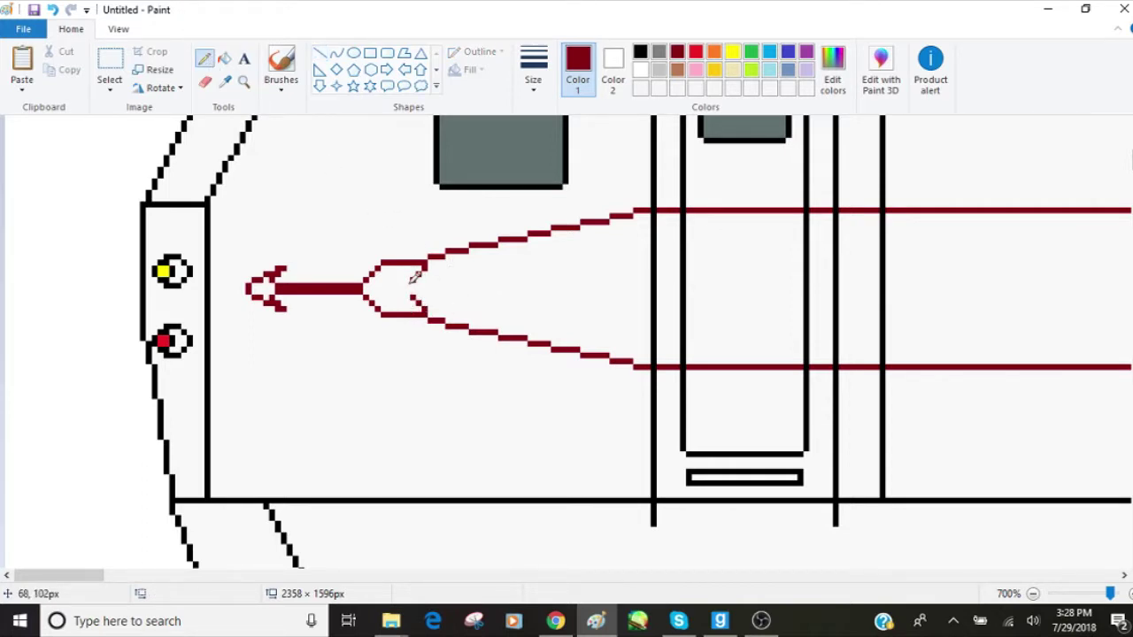
{"action": "left_click_drag", "start_coordinate": [412, 279], "coordinate": [409, 294]}
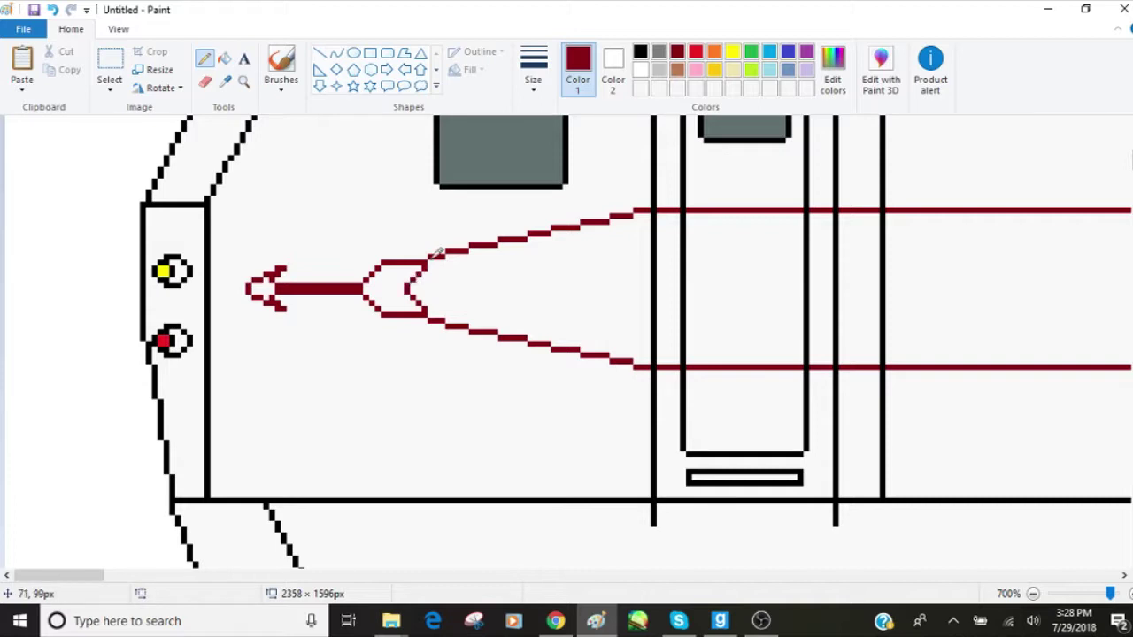
- Extend the arrow shaft to the notch and hatch the upper and lower halves of the fletching with short dark red diagonals
{"action": "left_click", "coordinate": [319, 53]}
{"action": "mouse_move", "coordinate": [366, 284]}
{"action": "left_mouse_down"}
{"action": "mouse_move", "coordinate": [400, 292]}
{"action": "mouse_move", "coordinate": [389, 266]}
{"action": "left_mouse_up"}
{"action": "left_click", "coordinate": [522, 278]}
{"action": "left_click", "coordinate": [489, 275]}
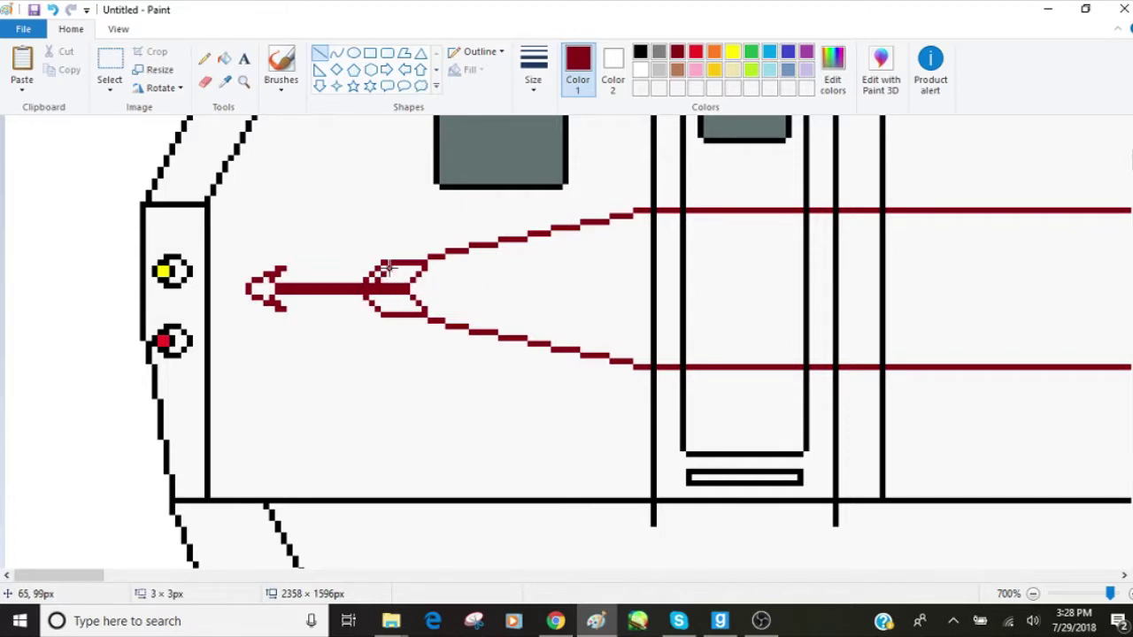
{"action": "left_click", "coordinate": [501, 268]}
{"action": "left_click_drag", "start_coordinate": [390, 279], "coordinate": [403, 266]}
{"action": "left_click", "coordinate": [483, 272]}
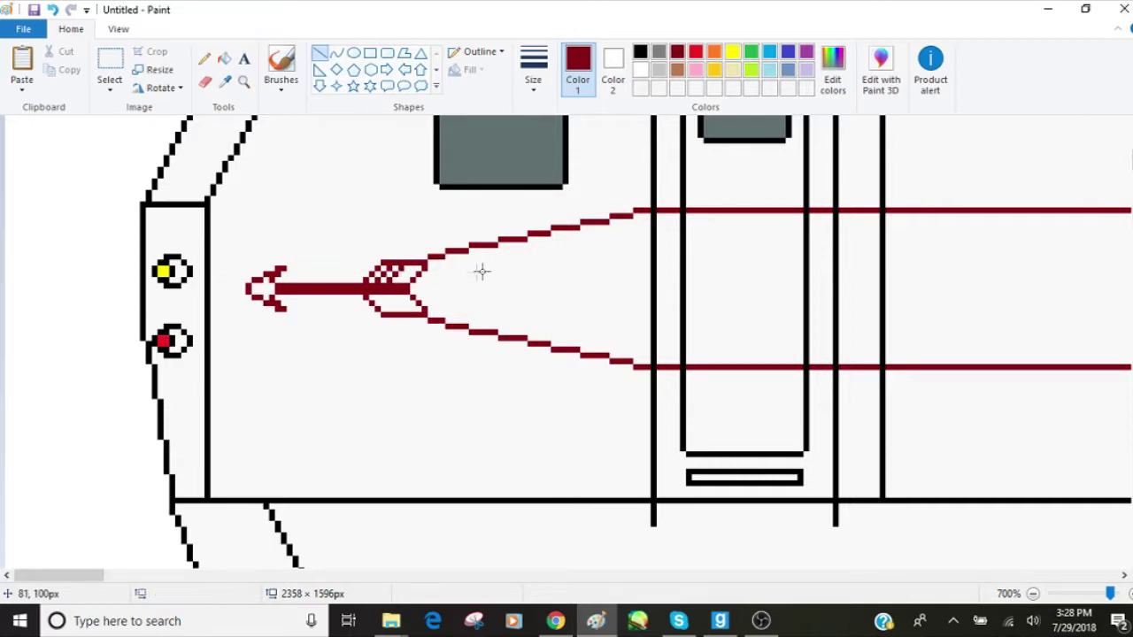
{"action": "left_click_drag", "start_coordinate": [403, 280], "coordinate": [421, 262]}
{"action": "left_click", "coordinate": [519, 286]}
{"action": "mouse_move", "coordinate": [400, 296]}
{"action": "left_mouse_down"}
{"action": "mouse_move", "coordinate": [412, 306]}
{"action": "mouse_move", "coordinate": [390, 305]}
{"action": "mouse_move", "coordinate": [403, 310]}
{"action": "left_mouse_up"}
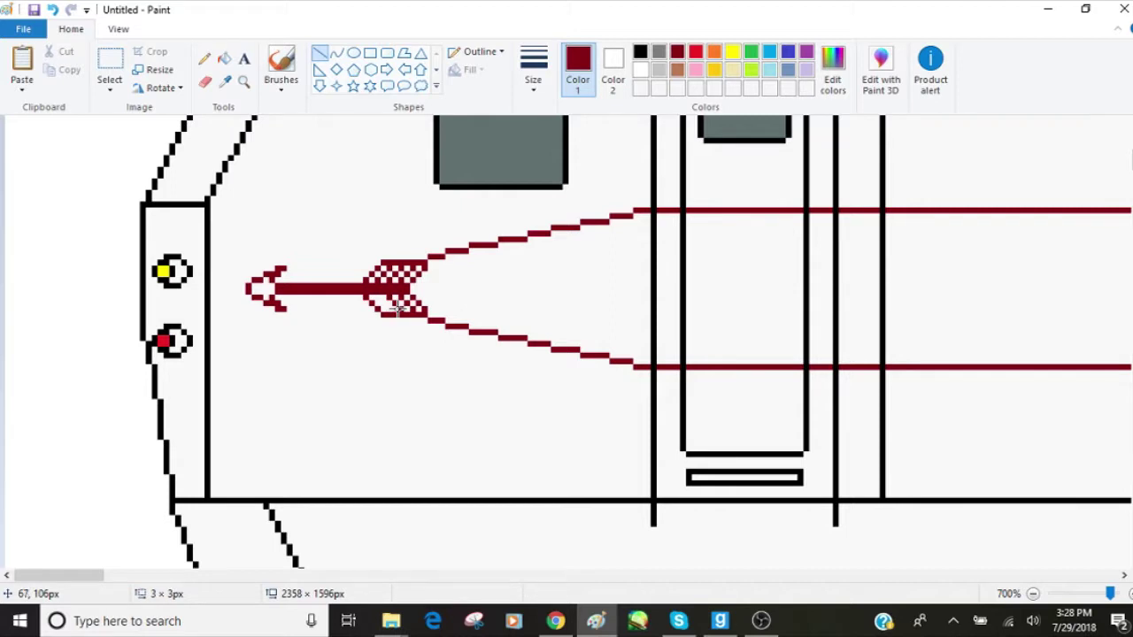
{"action": "left_click", "coordinate": [528, 283]}
{"action": "left_click_drag", "start_coordinate": [375, 295], "coordinate": [387, 307]}
{"action": "left_click", "coordinate": [493, 284]}
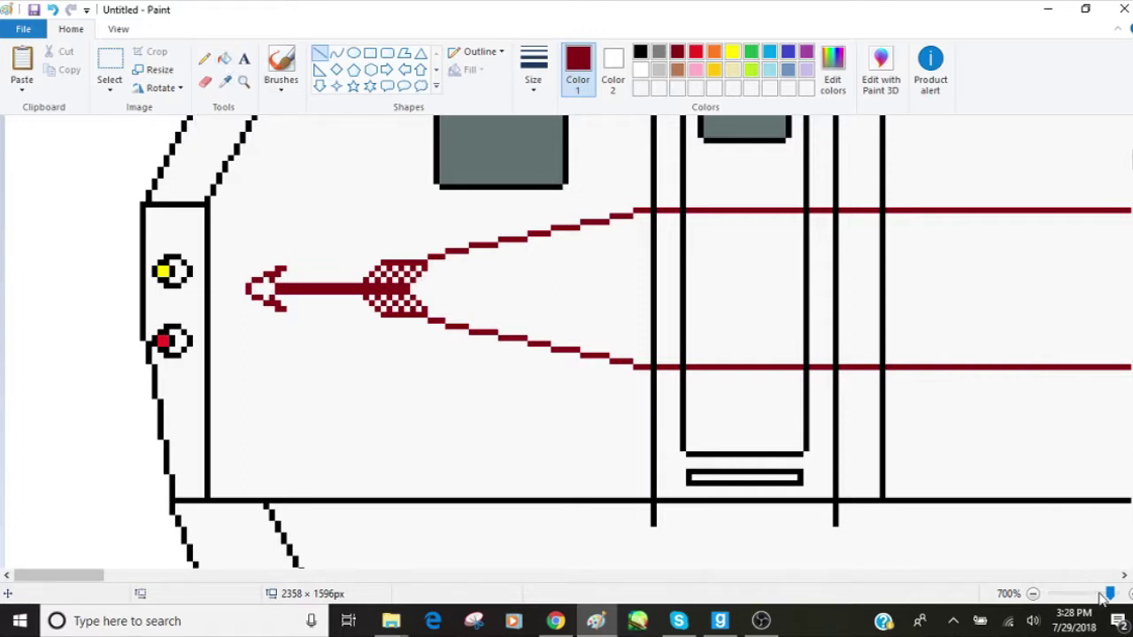
- Fill the stripe with dark red from behind the arrow, across the cab door sections, to the body section behind the large dark panel
{"action": "left_click_drag", "start_coordinate": [1110, 597], "coordinate": [1065, 593]}
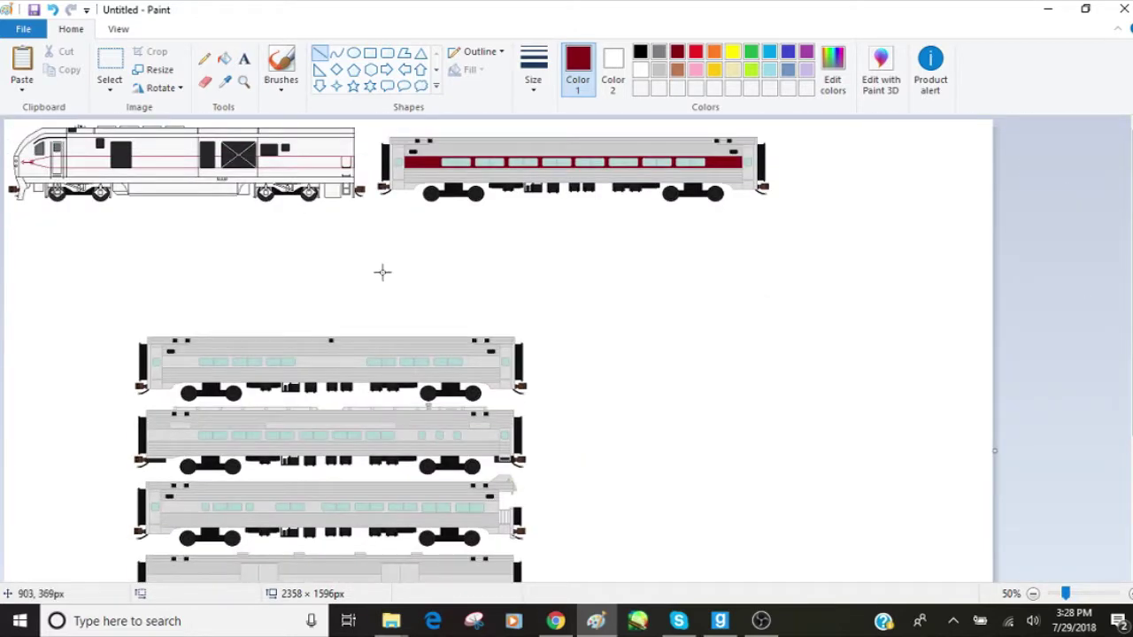
{"action": "left_click", "coordinate": [243, 80]}
{"action": "left_click", "coordinate": [301, 146]}
{"action": "left_click", "coordinate": [163, 186]}
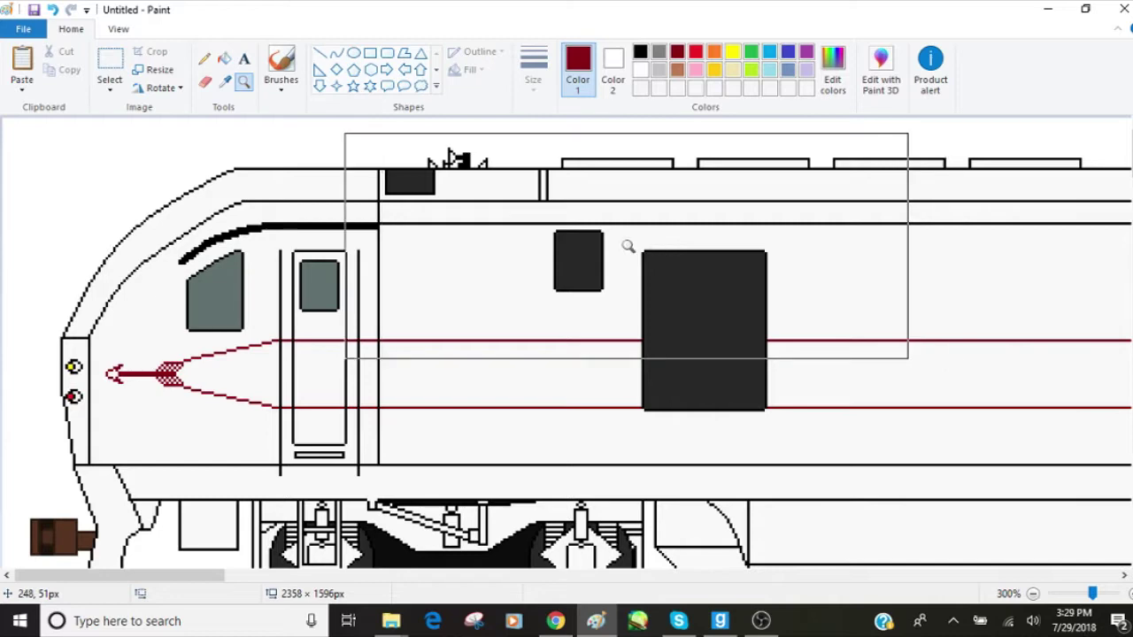
{"action": "left_click", "coordinate": [225, 59]}
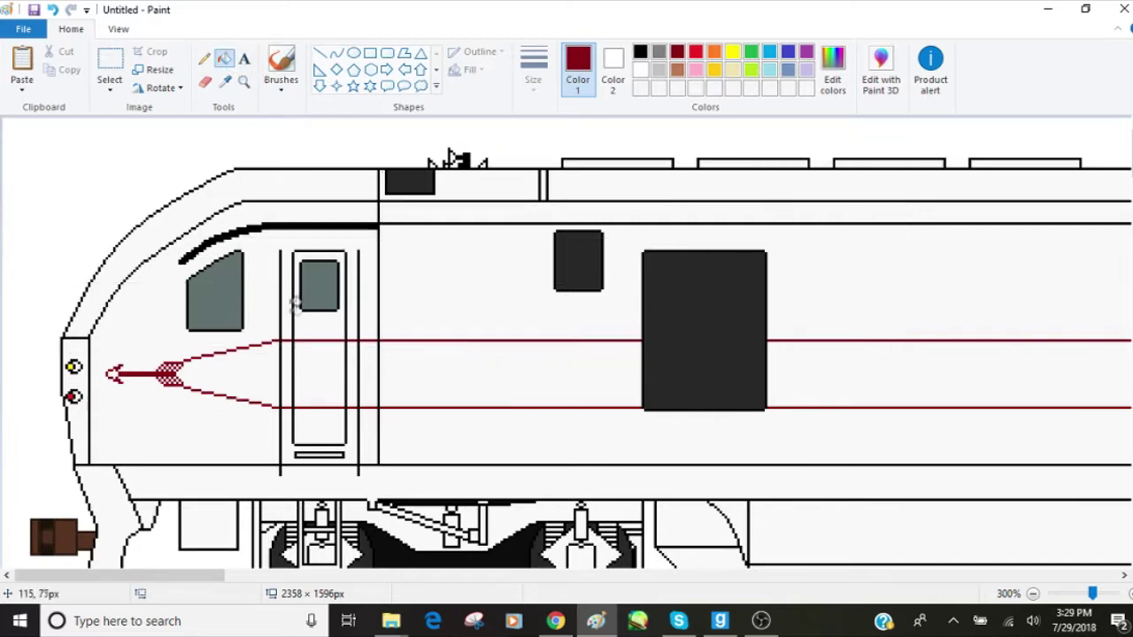
{"action": "left_click", "coordinate": [255, 363]}
{"action": "left_click", "coordinate": [285, 364]}
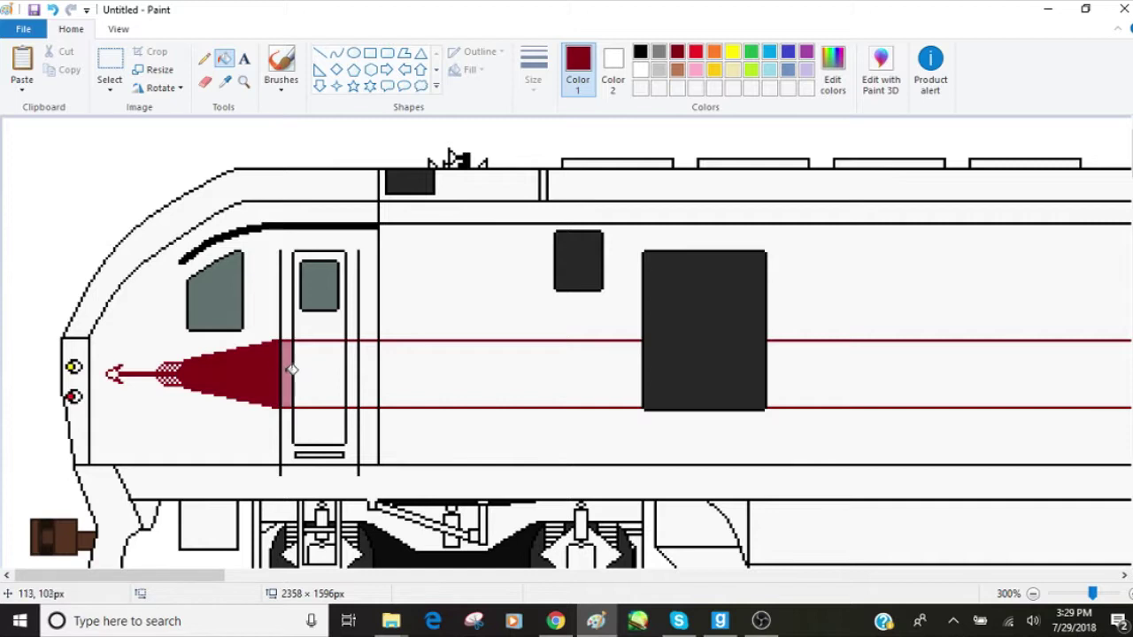
{"action": "left_click", "coordinate": [316, 363]}
{"action": "left_click", "coordinate": [354, 367]}
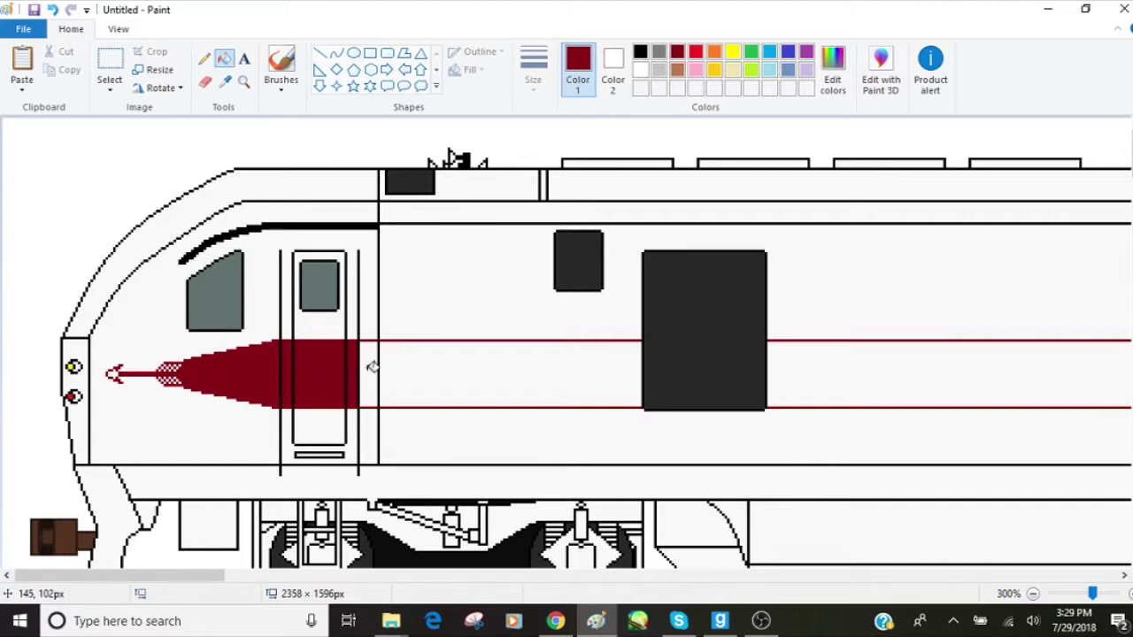
{"action": "left_click", "coordinate": [368, 366]}
{"action": "left_click", "coordinate": [440, 366]}
{"action": "left_click", "coordinate": [934, 378]}
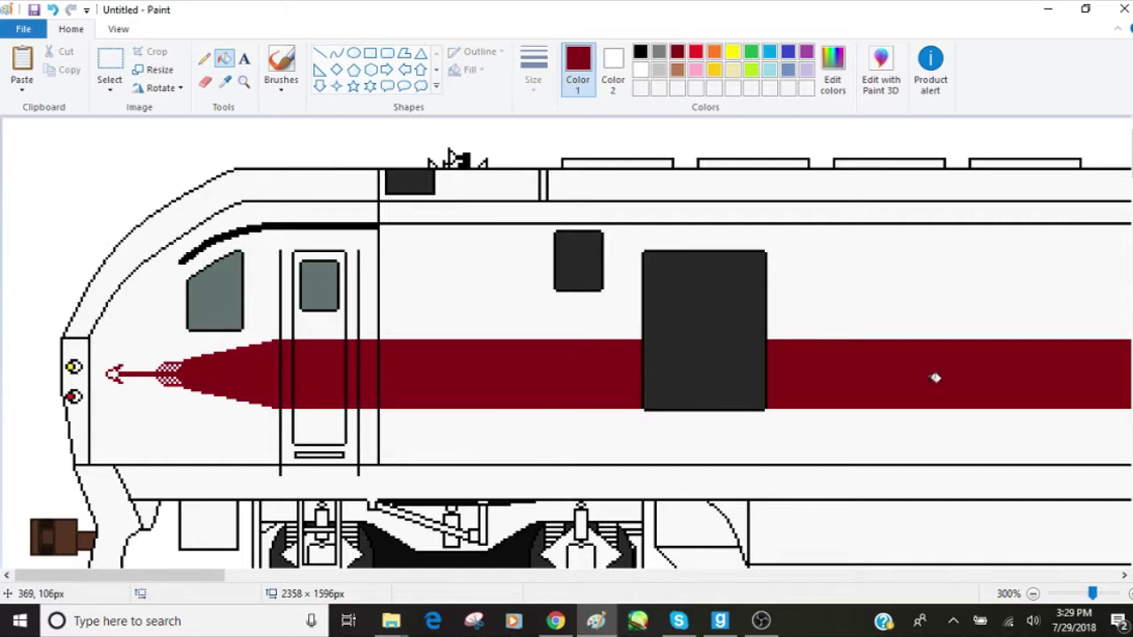
- Fill the stripe sections on both sides of the tall dark panel in front of the crossed panel with dark red
{"action": "left_click_drag", "start_coordinate": [203, 577], "coordinate": [364, 576]}
{"action": "left_click", "coordinate": [244, 81]}
{"action": "left_click", "coordinate": [315, 311]}
{"action": "left_click", "coordinate": [224, 57]}
{"action": "left_click", "coordinate": [364, 332]}
{"action": "left_click", "coordinate": [571, 322]}
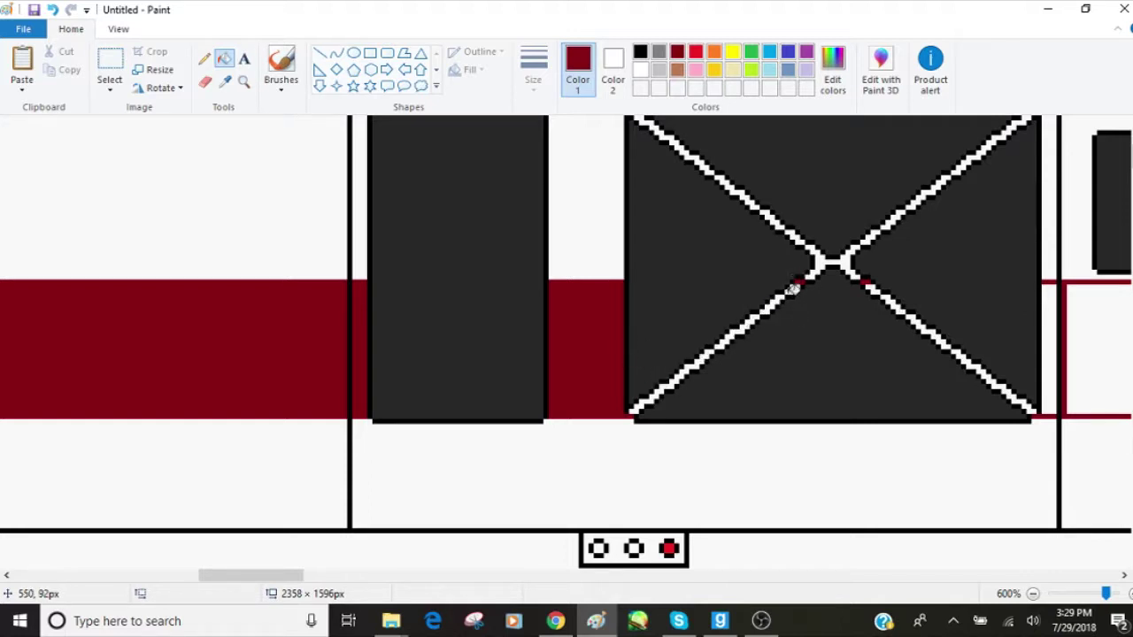
- Fill the white diagonals of the crossed panel with dark red where they pass through the stripe's height
{"action": "left_click_drag", "start_coordinate": [784, 294], "coordinate": [710, 343]}
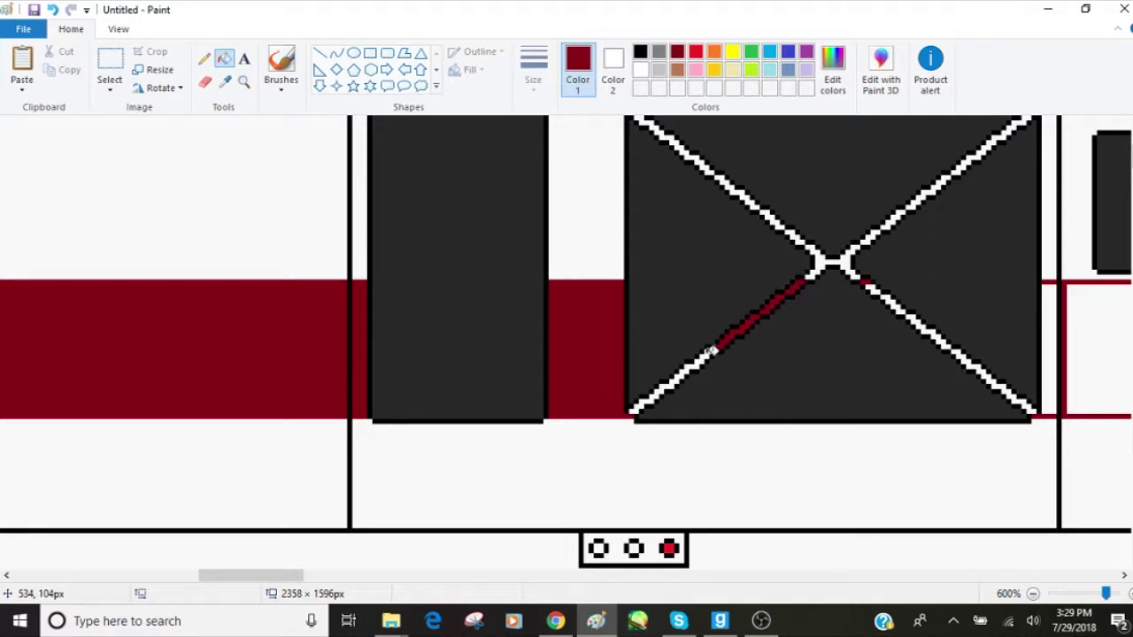
{"action": "left_click", "coordinate": [709, 351]}
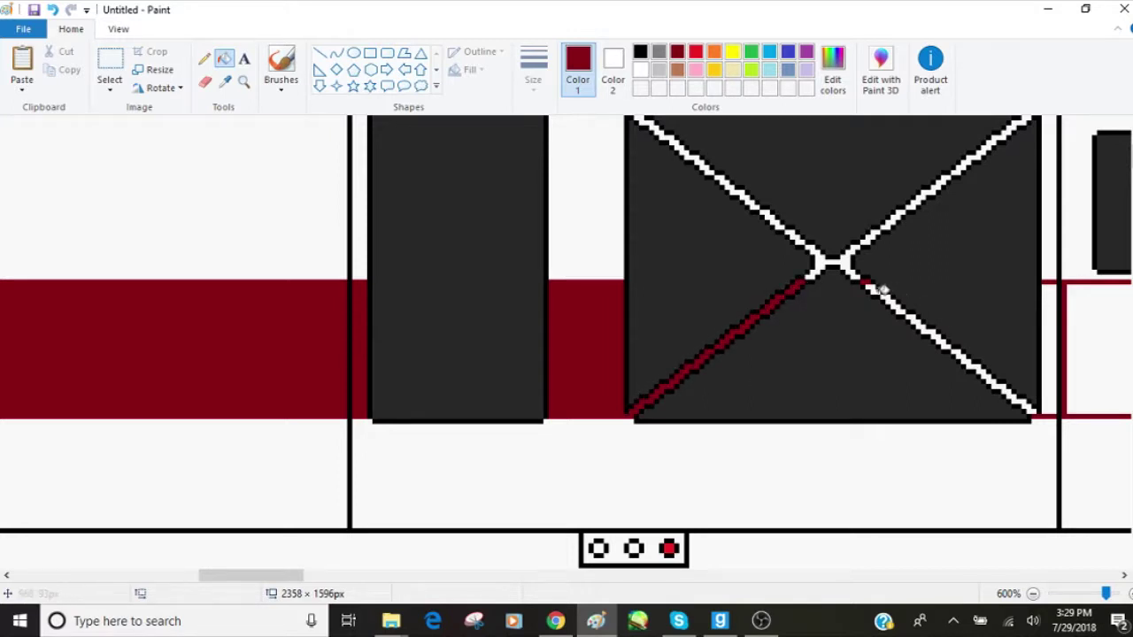
{"action": "left_click", "coordinate": [873, 286]}
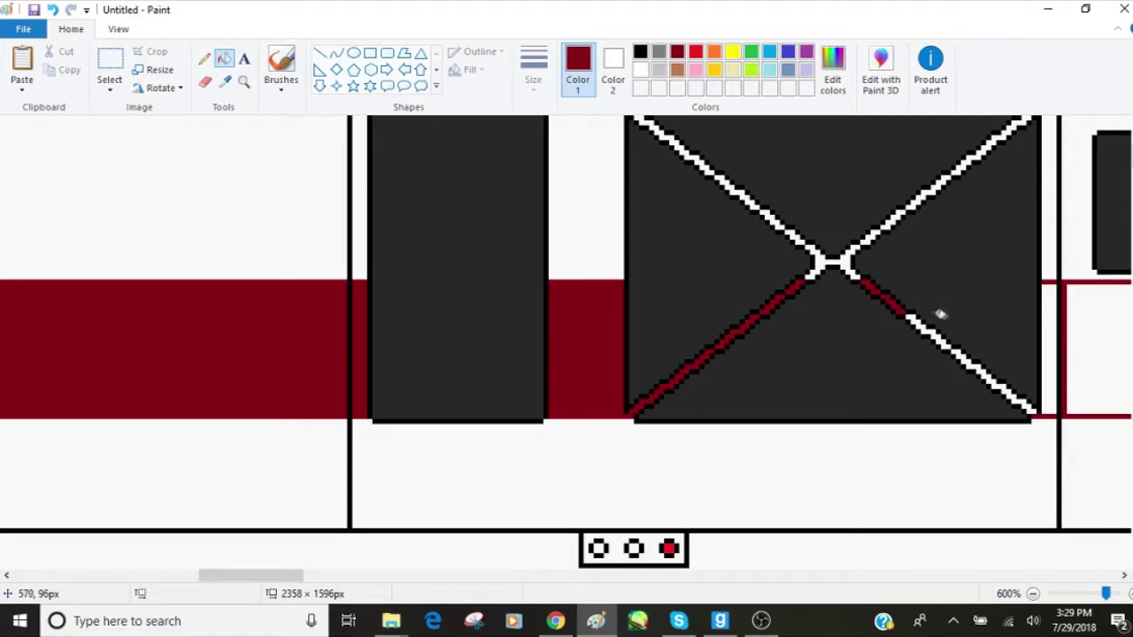
{"action": "left_click", "coordinate": [922, 323]}
{"action": "left_click", "coordinate": [962, 351]}
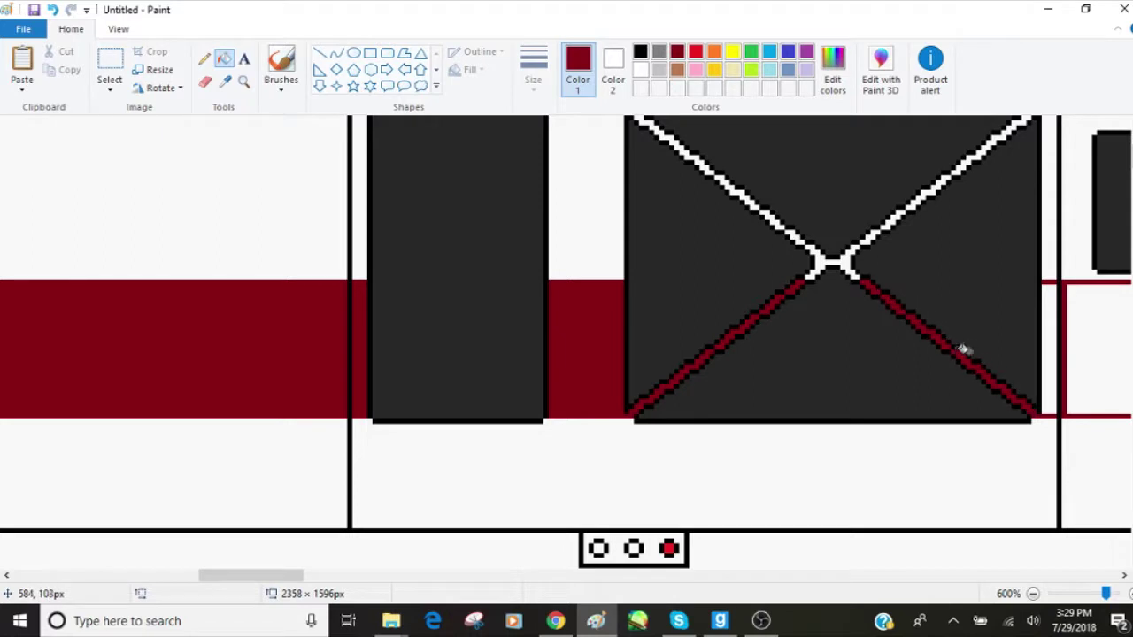
- Fill the remaining stripe sections with dark red from behind the crossed panel to the rear end of the locomotive
{"action": "left_click", "coordinate": [1055, 391]}
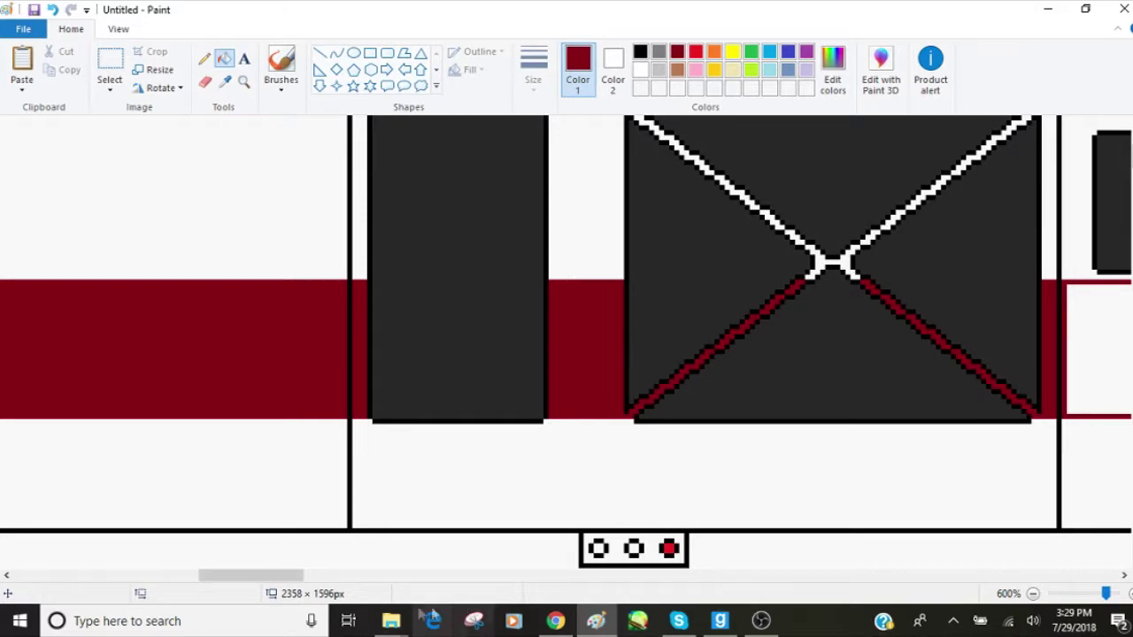
{"action": "left_click_drag", "start_coordinate": [296, 576], "coordinate": [403, 576]}
{"action": "left_click", "coordinate": [739, 343]}
{"action": "left_click", "coordinate": [531, 308]}
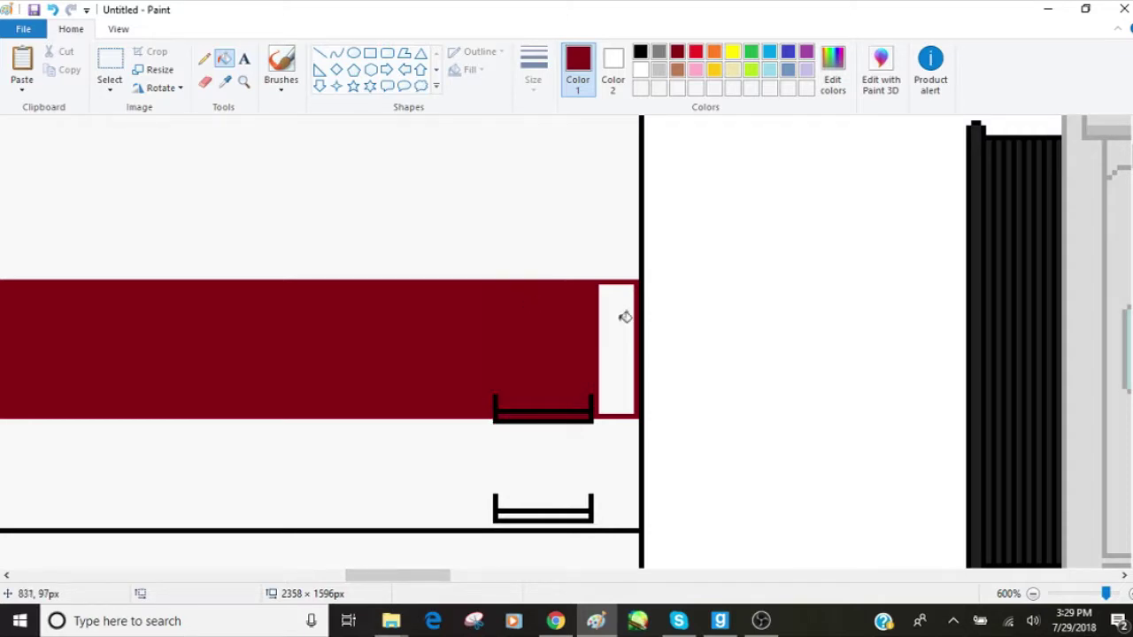
{"action": "left_click", "coordinate": [625, 317]}
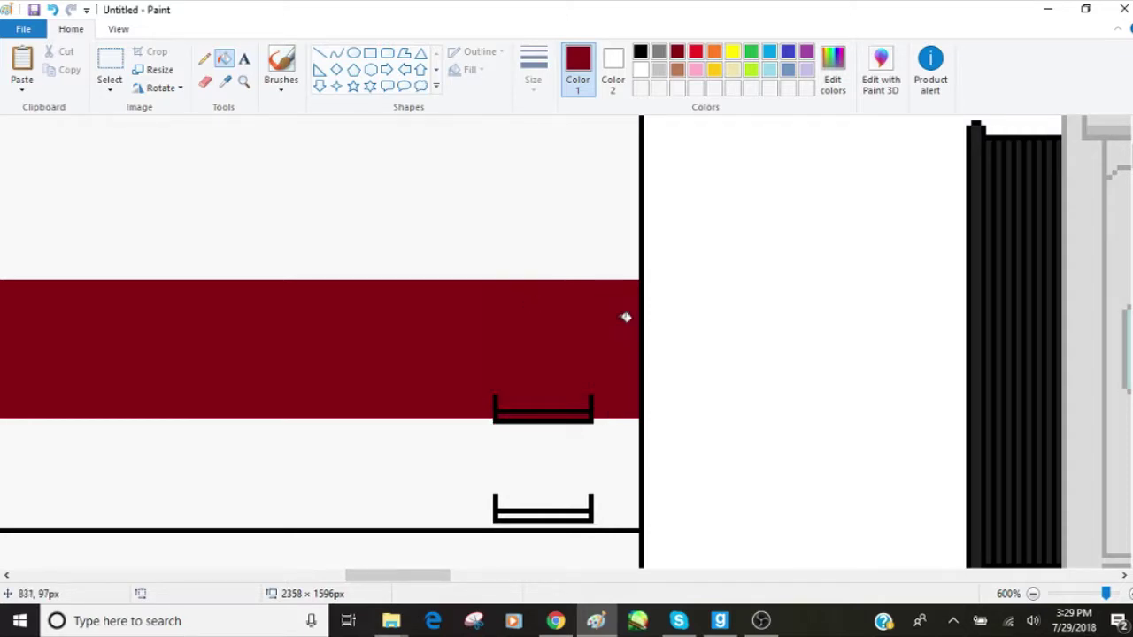
- Review the whole locomotive at 100% and check the Milwaukee Road Hiawatha coach photos in Chrome before returning to Paint
{"action": "left_click_drag", "start_coordinate": [1106, 594], "coordinate": [1093, 597]}
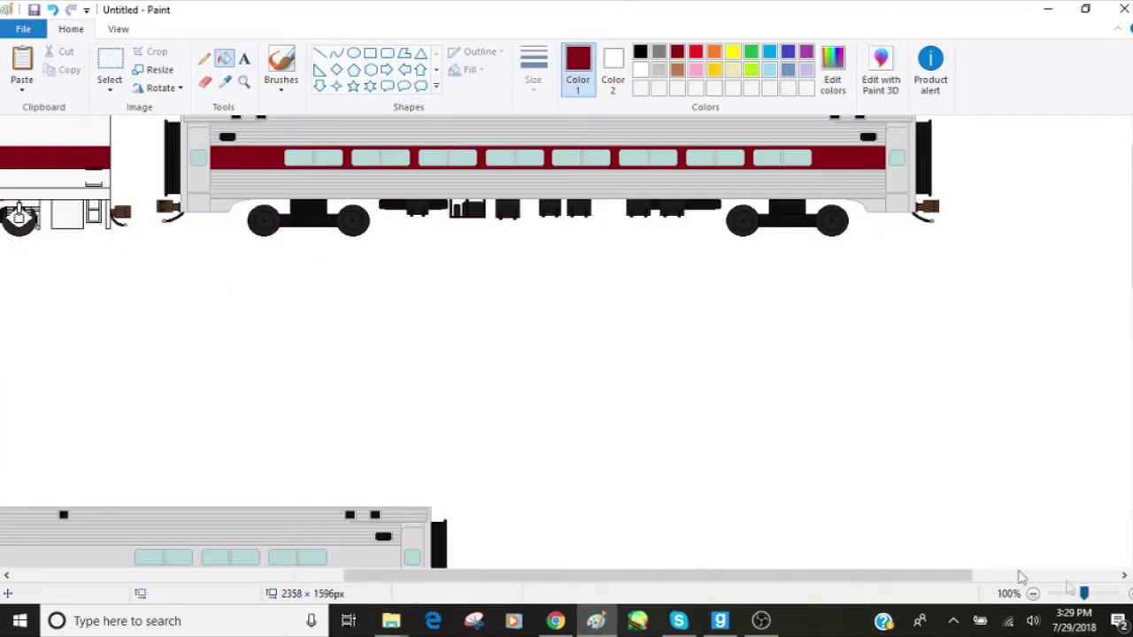
{"action": "left_click_drag", "start_coordinate": [589, 576], "coordinate": [152, 533]}
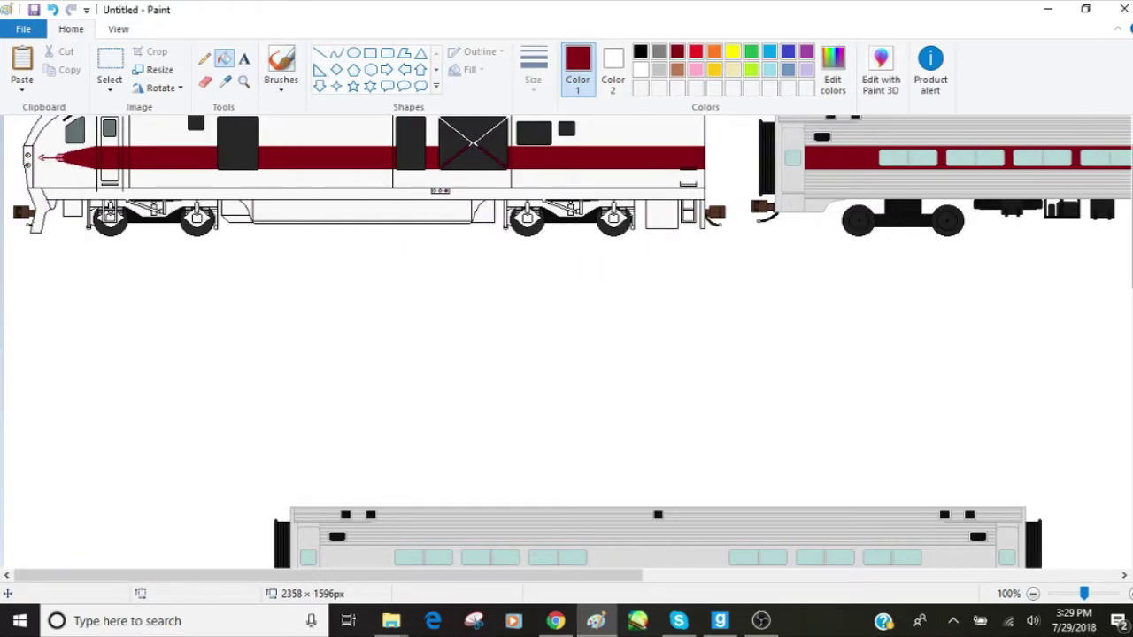
{"action": "scroll", "coordinate": [1005, 331], "scroll_direction": "up", "scroll_amount": 1}
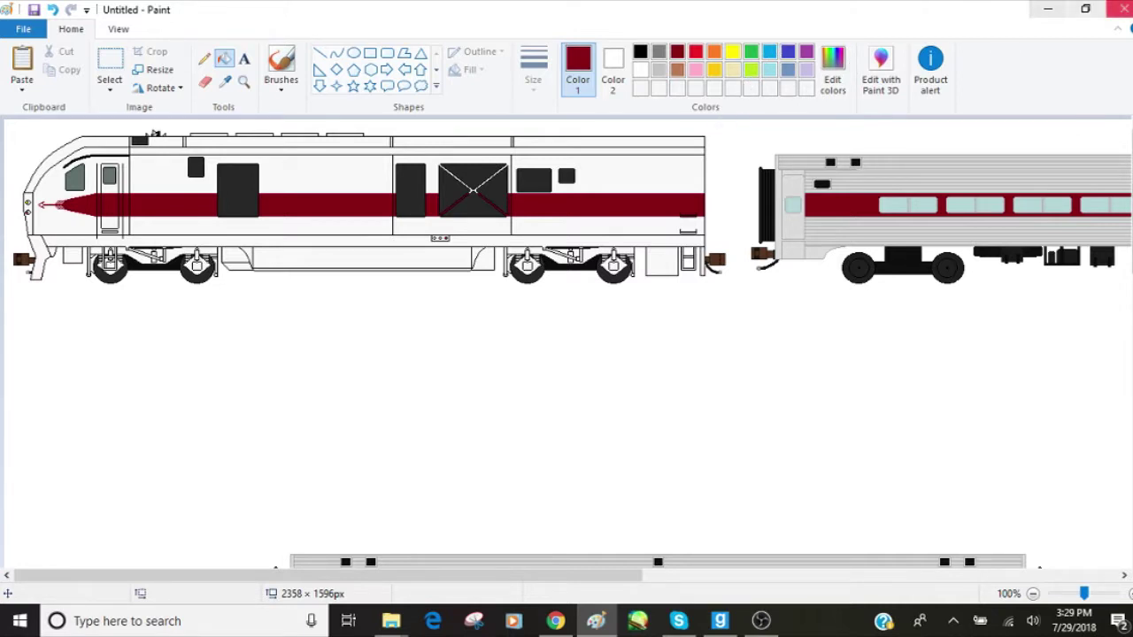
{"action": "left_click", "coordinate": [1047, 8]}
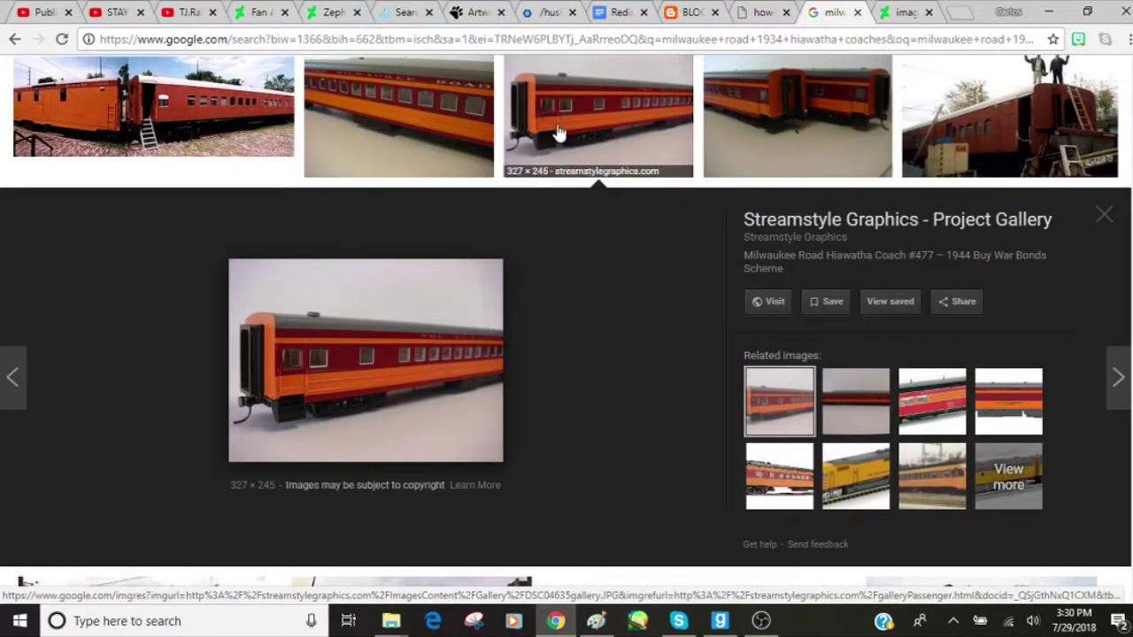
{"action": "scroll", "coordinate": [363, 368], "scroll_direction": "down", "scroll_amount": 2}
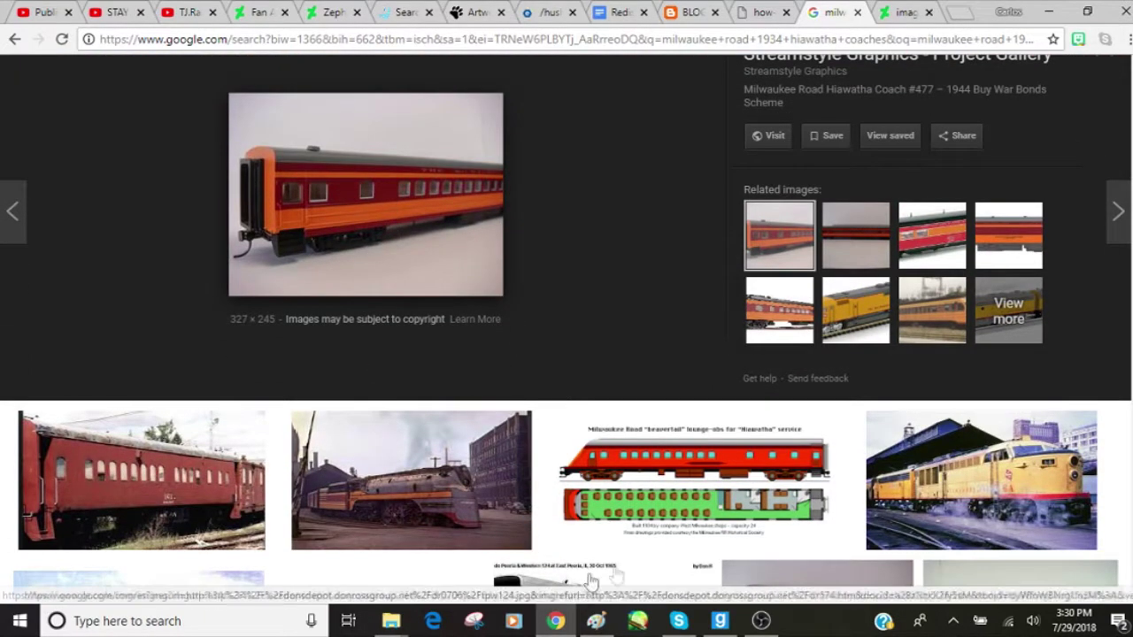
{"action": "left_click", "coordinate": [610, 623]}
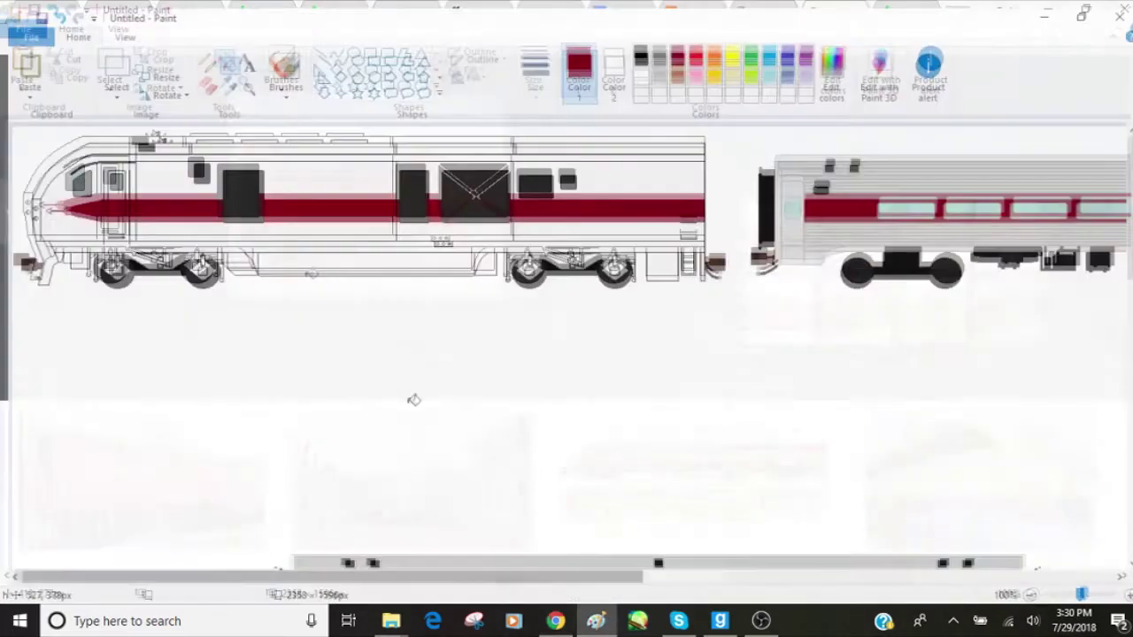
- Fill the lower side sill, the front pilot and the box ahead of the front truck with dark red
{"action": "left_click", "coordinate": [243, 80]}
{"action": "left_click", "coordinate": [178, 290]}
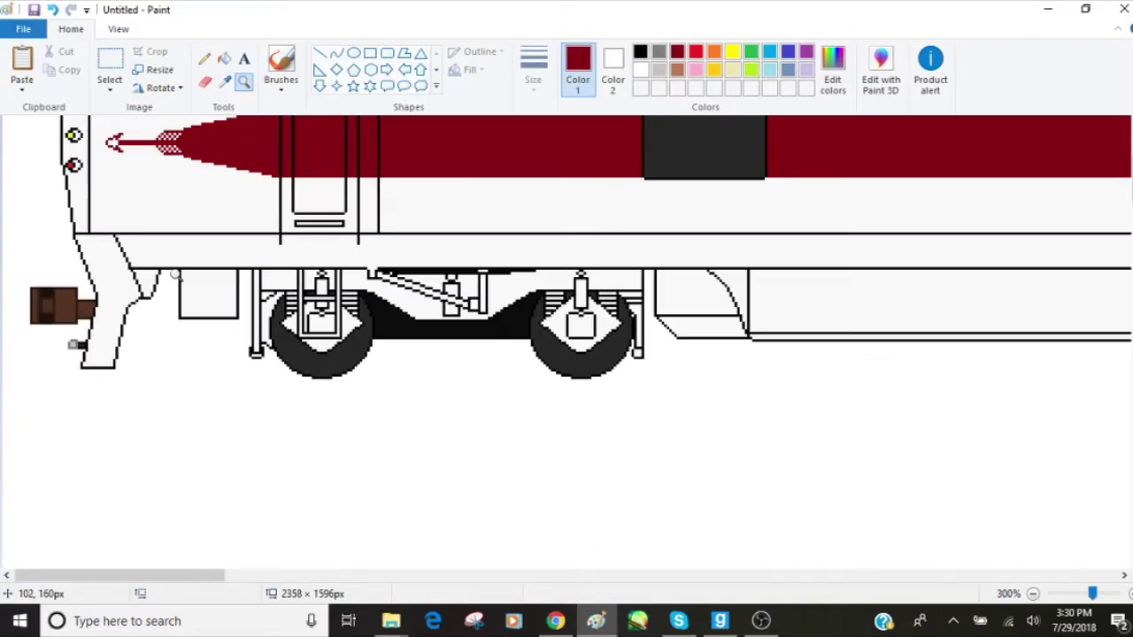
{"action": "left_click", "coordinate": [173, 266]}
{"action": "left_click", "coordinate": [224, 58]}
{"action": "left_click", "coordinate": [216, 231]}
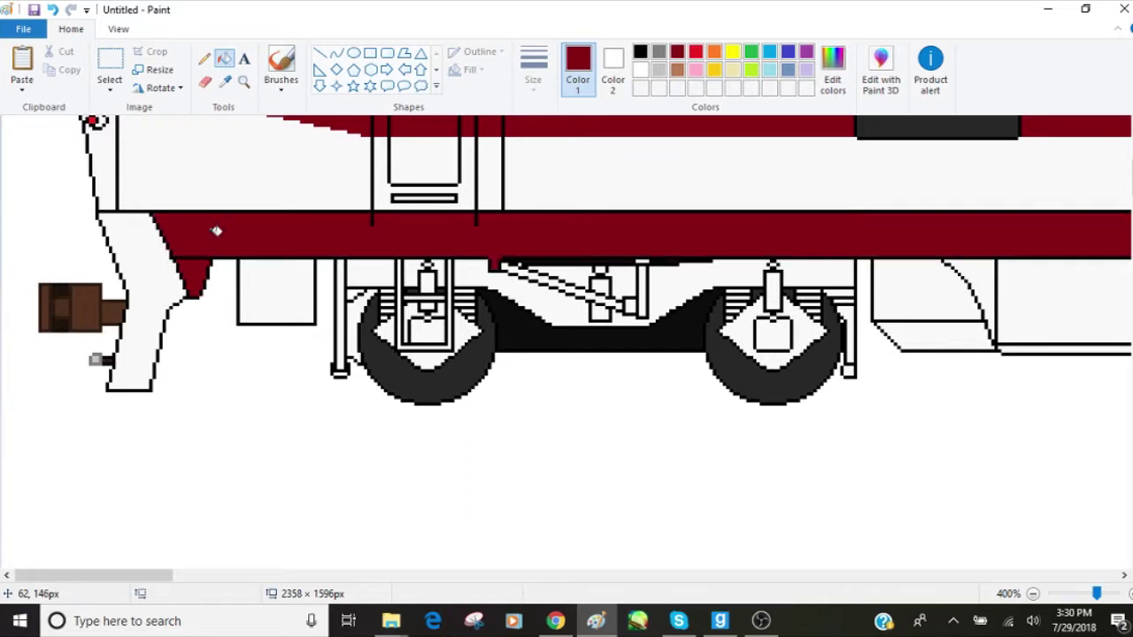
{"action": "left_click", "coordinate": [141, 257]}
{"action": "left_click", "coordinate": [284, 292]}
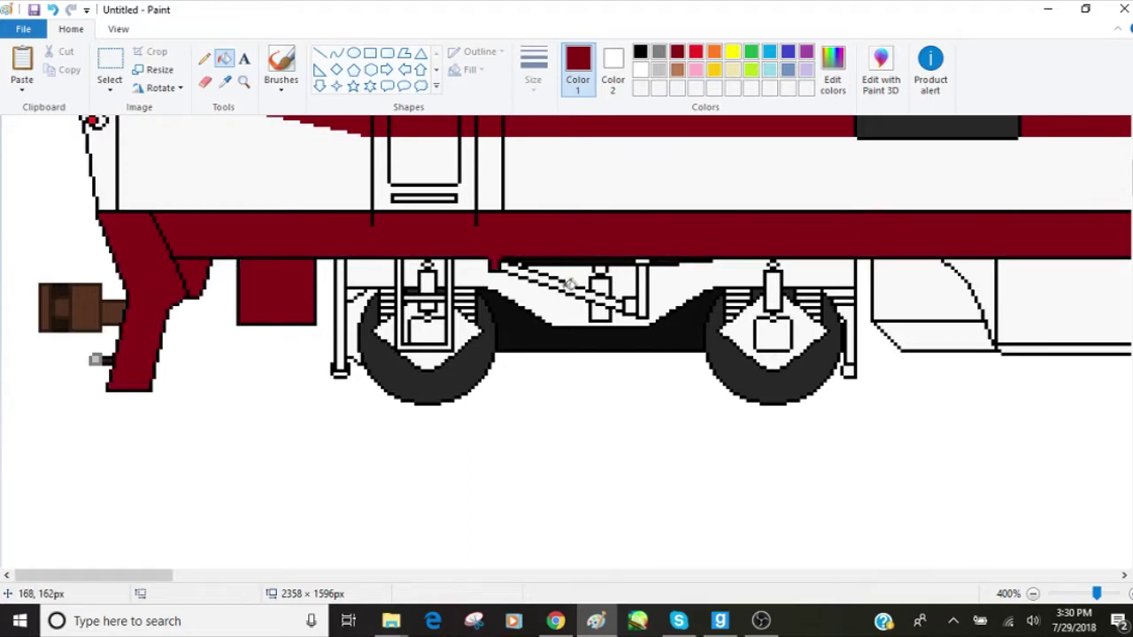
- Undo the last stray fill and fill the front truck's diagonal rod, upright bracket and central frame with dark red
{"action": "left_click", "coordinate": [52, 10]}
{"action": "left_click", "coordinate": [516, 268]}
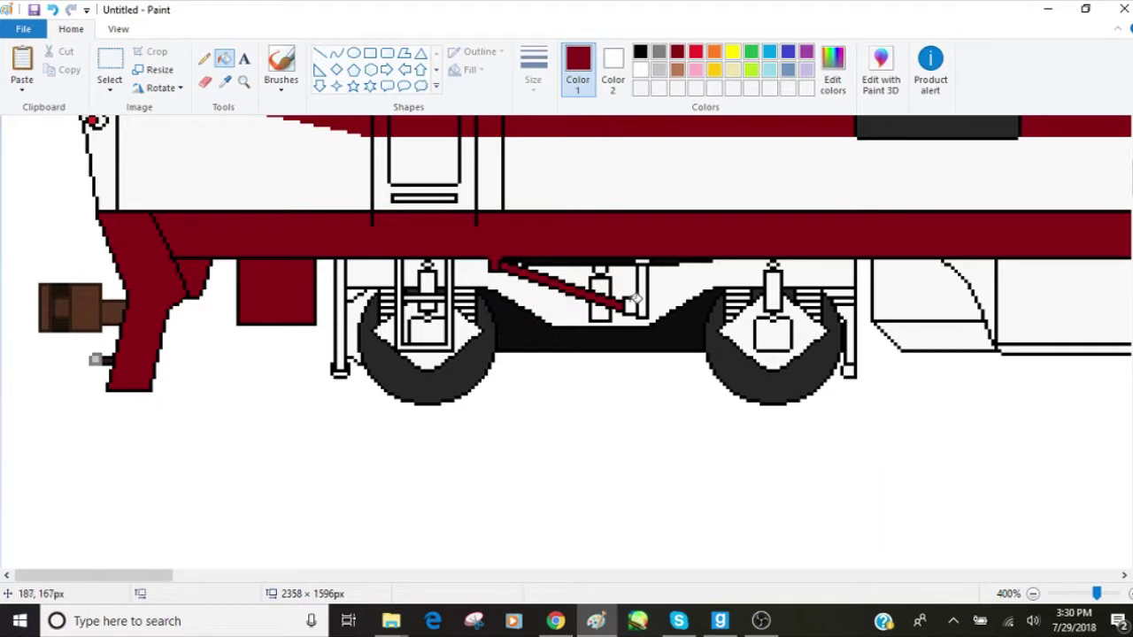
{"action": "left_click", "coordinate": [642, 292]}
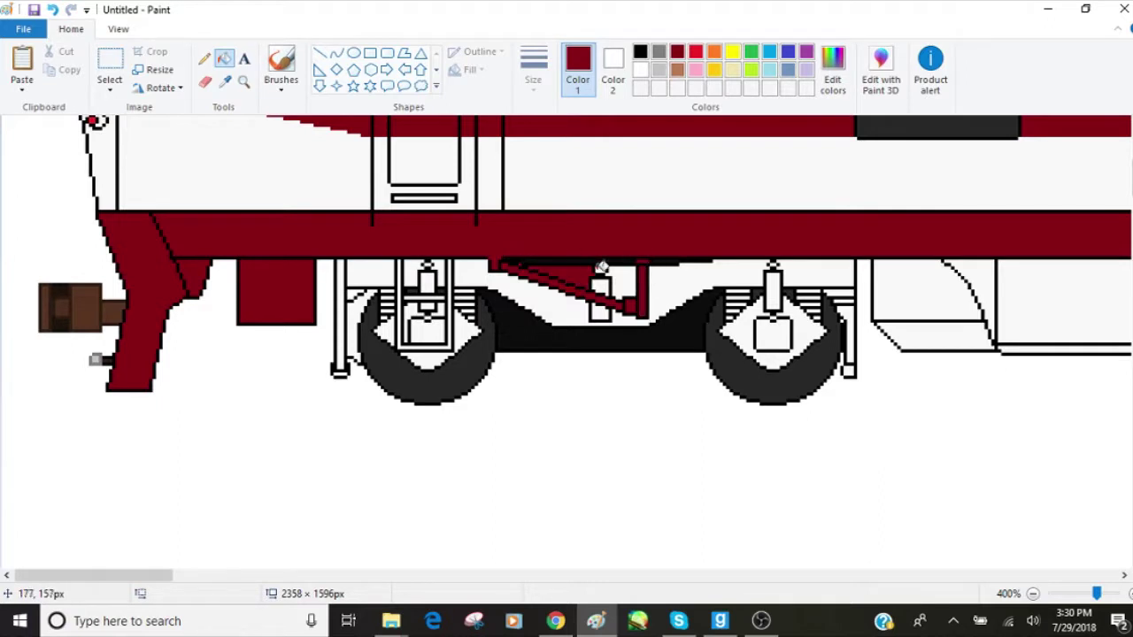
{"action": "left_click", "coordinate": [519, 293]}
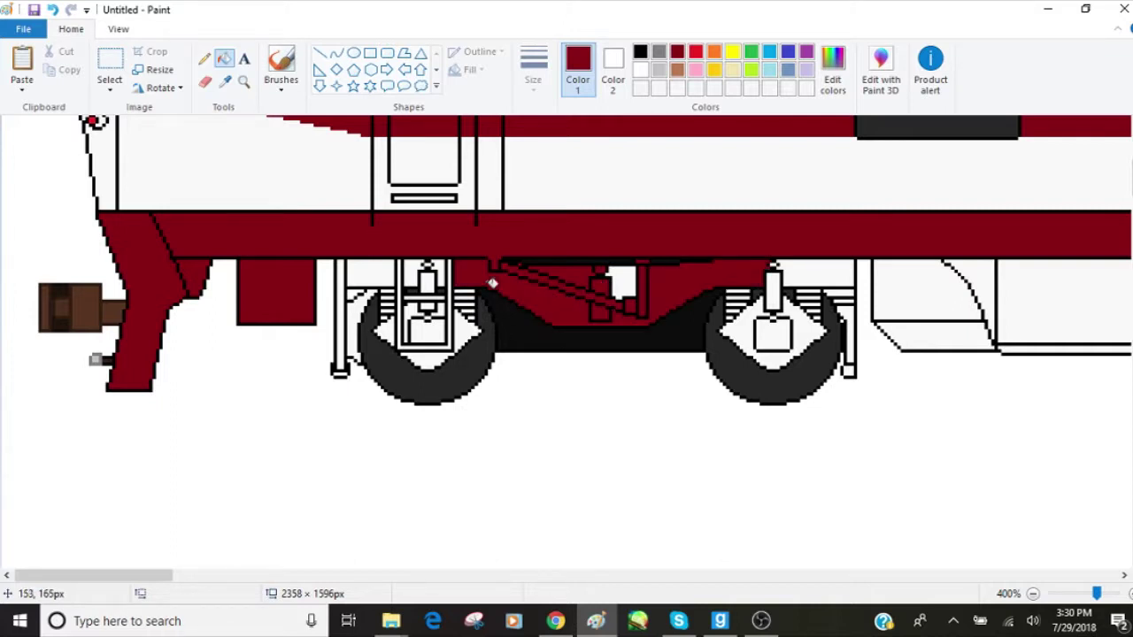
- Fill the frame, ladder, damper and axle box around the front truck's leading wheel with dark red
{"action": "left_click", "coordinate": [442, 270]}
{"action": "left_click", "coordinate": [414, 275]}
{"action": "left_click", "coordinate": [389, 274]}
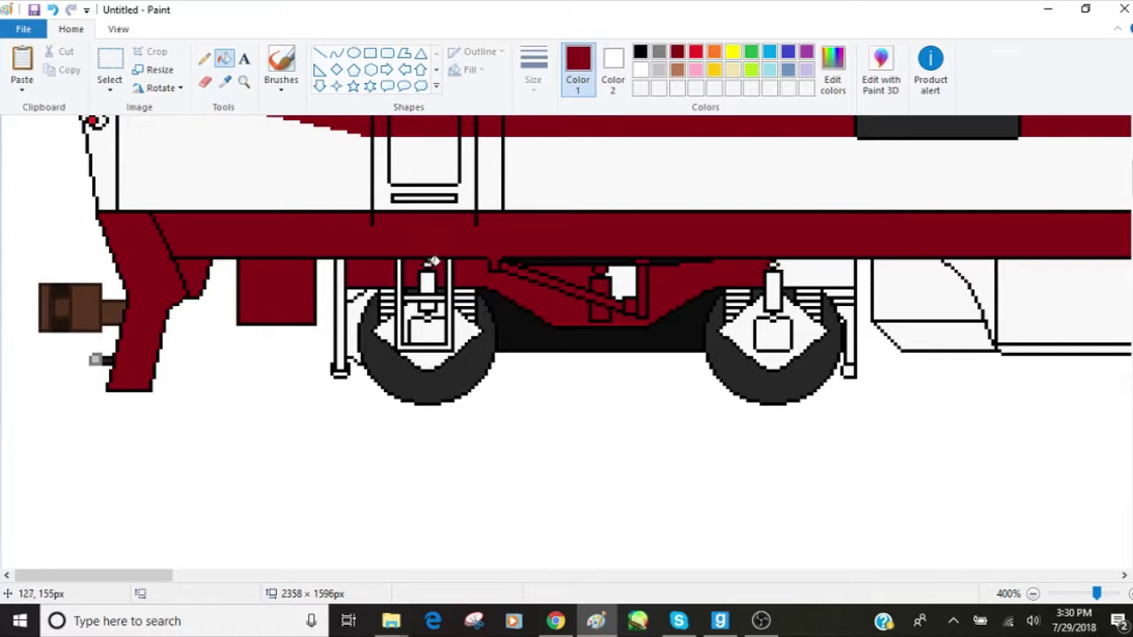
{"action": "left_click", "coordinate": [428, 277]}
{"action": "left_click", "coordinate": [453, 294]}
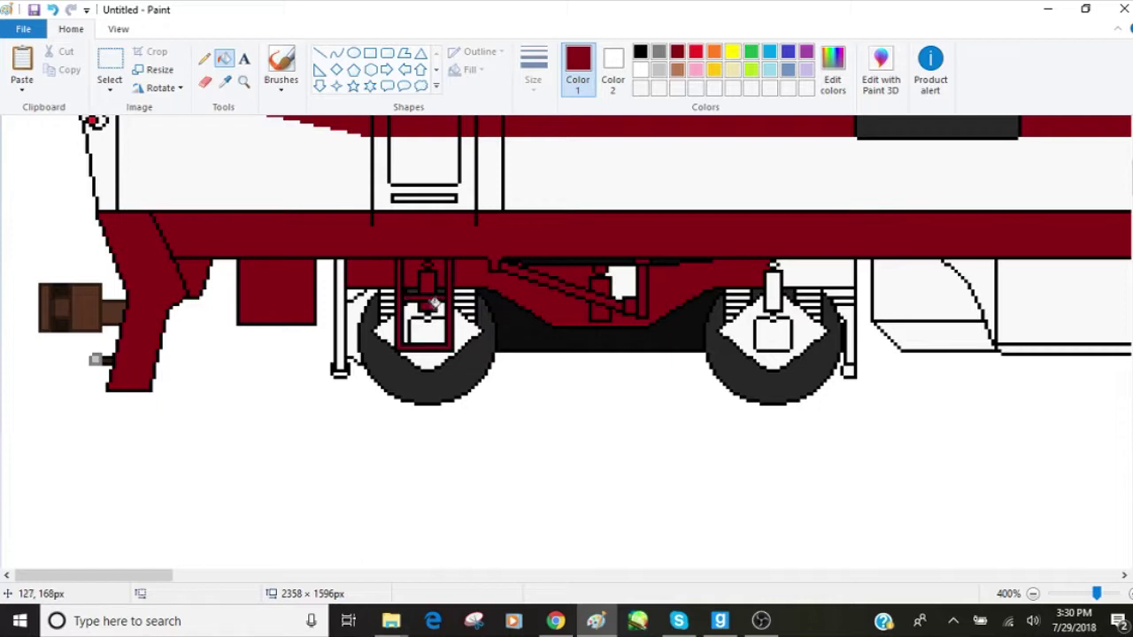
{"action": "left_click", "coordinate": [428, 323]}
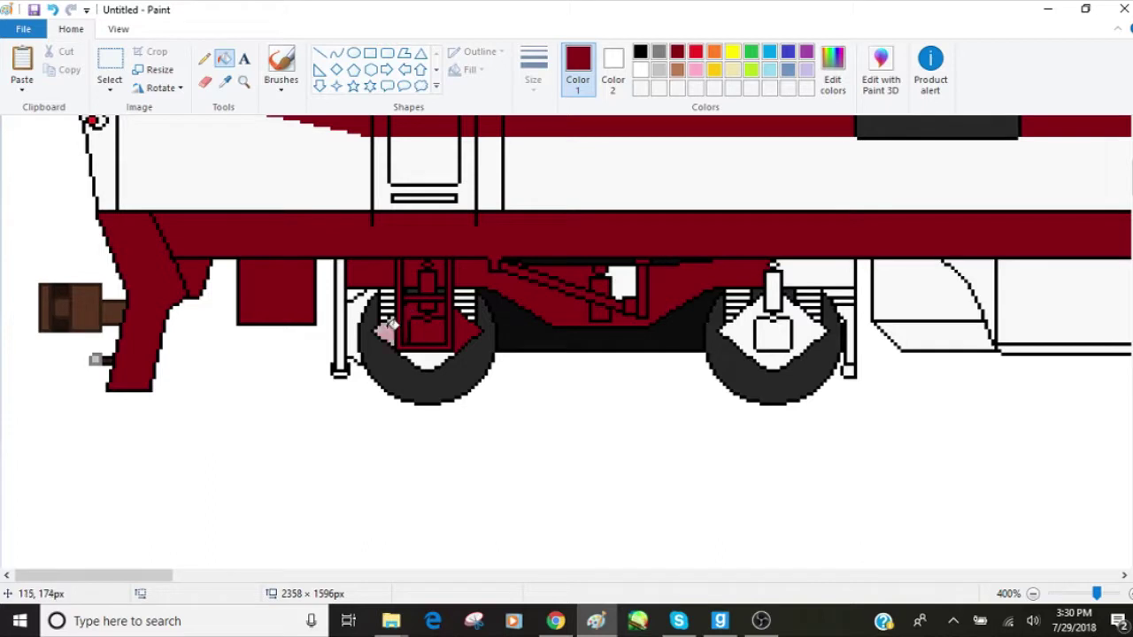
- Fill the white gap beside the upright bracket and the frame, damper and axle box at the truck's second wheel with dark red
{"action": "left_click", "coordinate": [779, 266]}
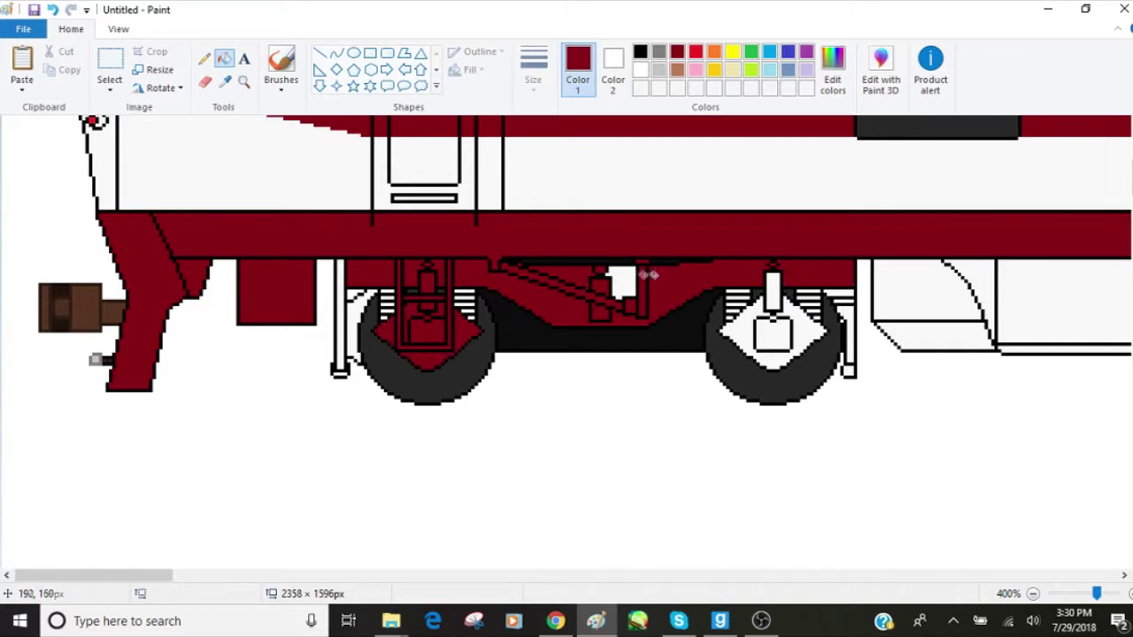
{"action": "left_click", "coordinate": [621, 280]}
{"action": "left_click", "coordinate": [776, 290]}
{"action": "left_click", "coordinate": [797, 315]}
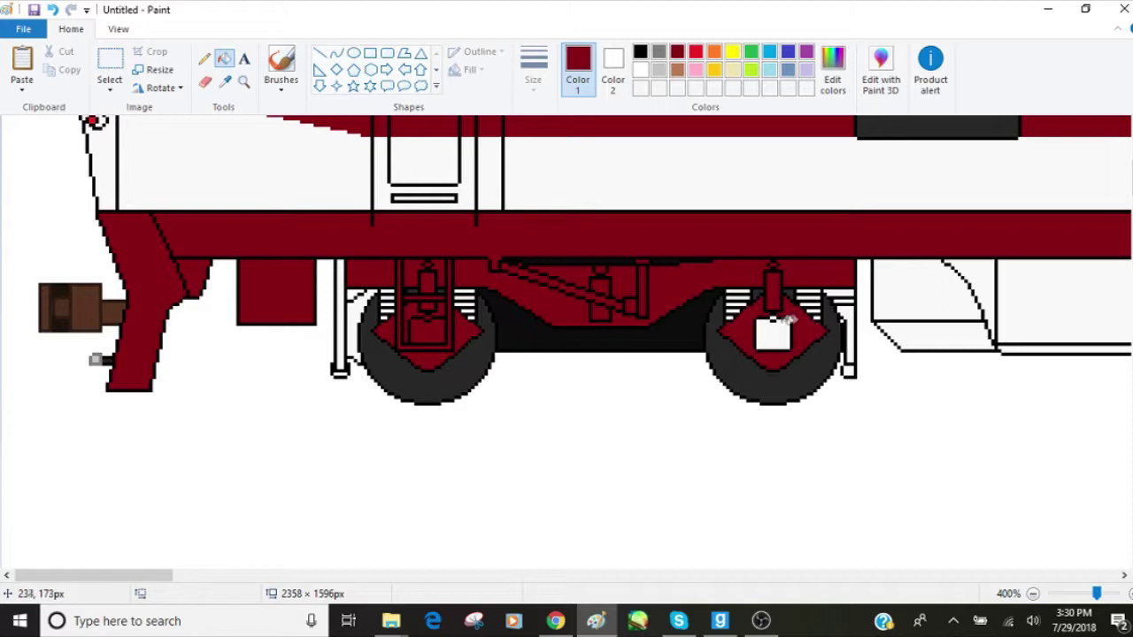
{"action": "left_click", "coordinate": [772, 328]}
- Fill the hanging end posts and their feet at both ends of the front truck with dark red
{"action": "left_click", "coordinate": [850, 330]}
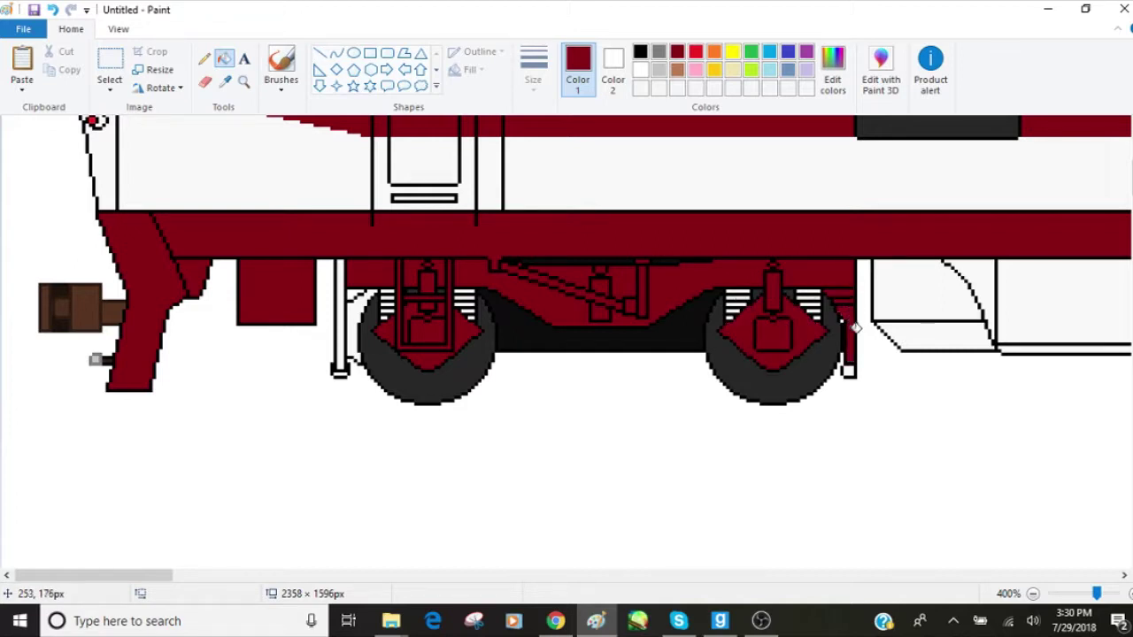
{"action": "left_click", "coordinate": [850, 368]}
{"action": "left_click", "coordinate": [350, 294]}
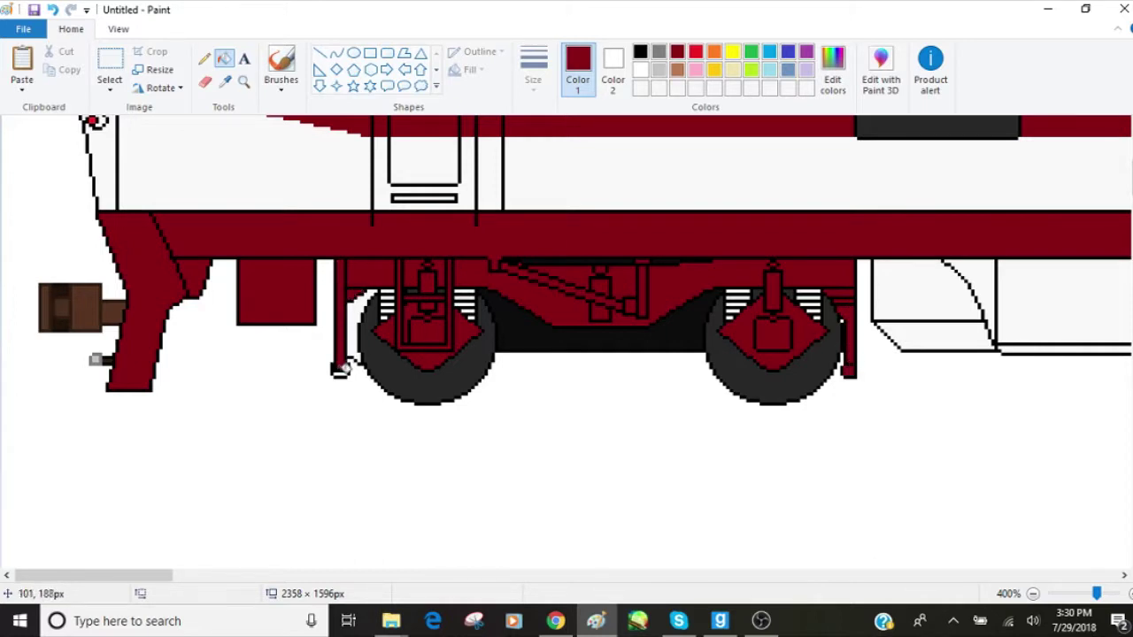
{"action": "left_click", "coordinate": [350, 355]}
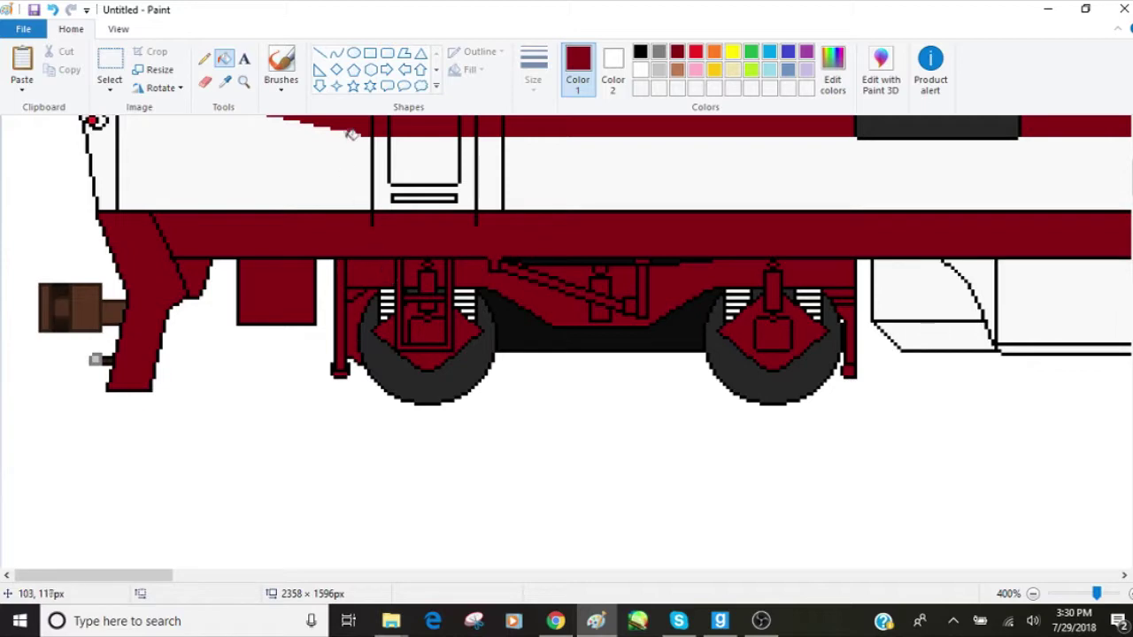
{"action": "scroll", "coordinate": [309, 159], "scroll_direction": "up", "scroll_amount": 3}
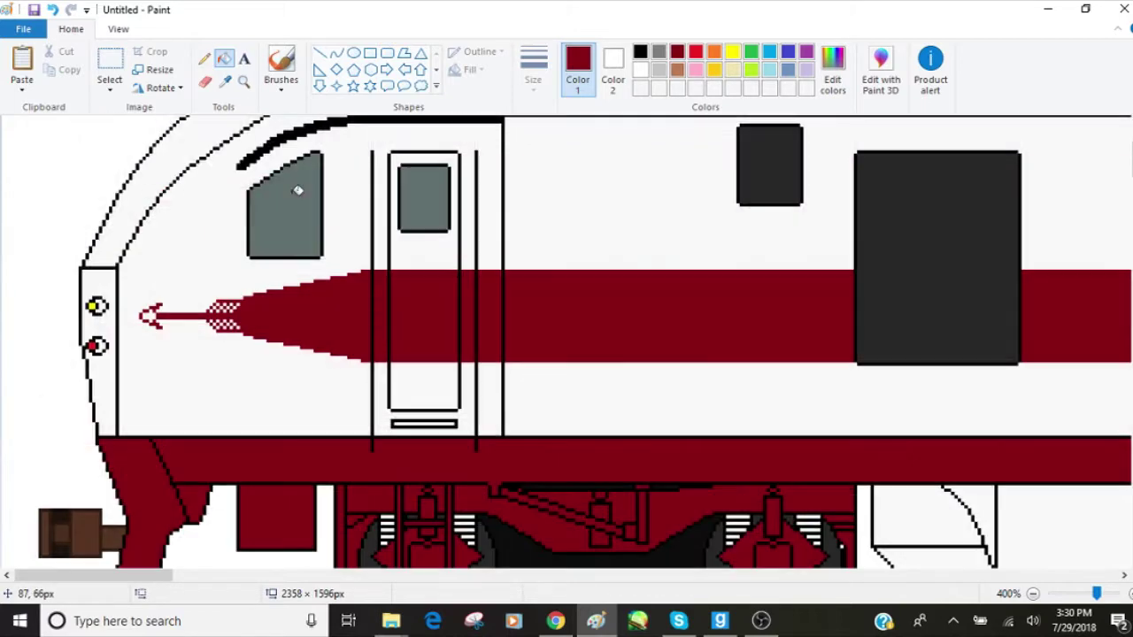
{"action": "scroll", "coordinate": [298, 190], "scroll_direction": "up", "scroll_amount": 2}
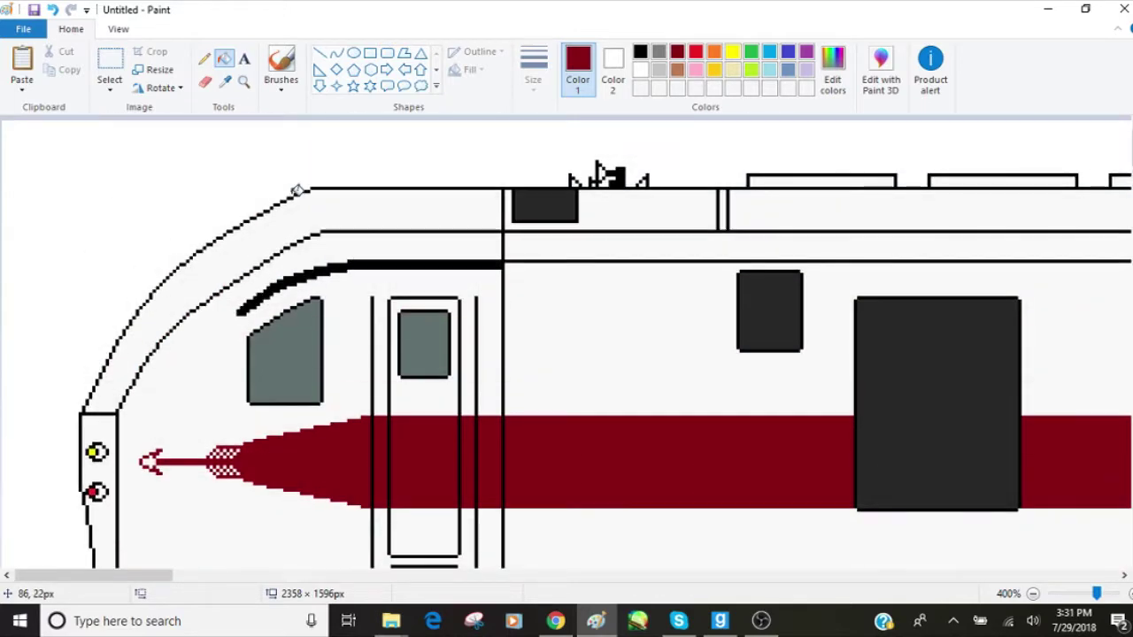
{"action": "scroll", "coordinate": [360, 195], "scroll_direction": "down", "scroll_amount": 4}
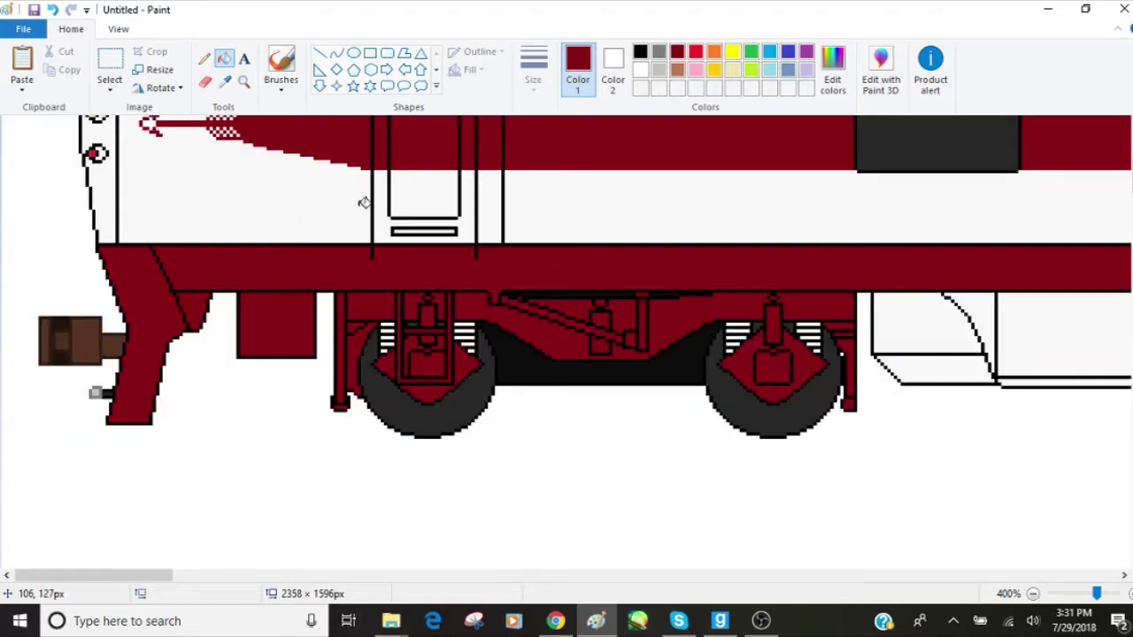
- Sample the wheel's dark grey and fill the white spring gaps on both sides of the front truck's leading wheel with it
{"action": "left_click", "coordinate": [232, 81]}
{"action": "left_click", "coordinate": [243, 81]}
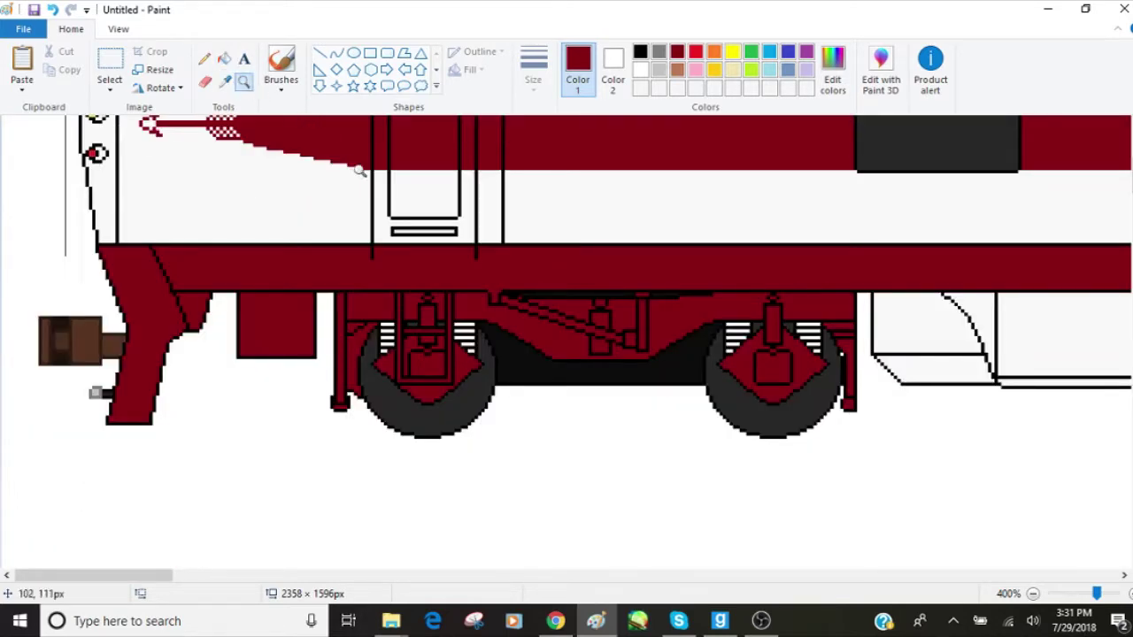
{"action": "left_click", "coordinate": [408, 299]}
{"action": "left_click", "coordinate": [686, 277]}
{"action": "left_click", "coordinate": [394, 292]}
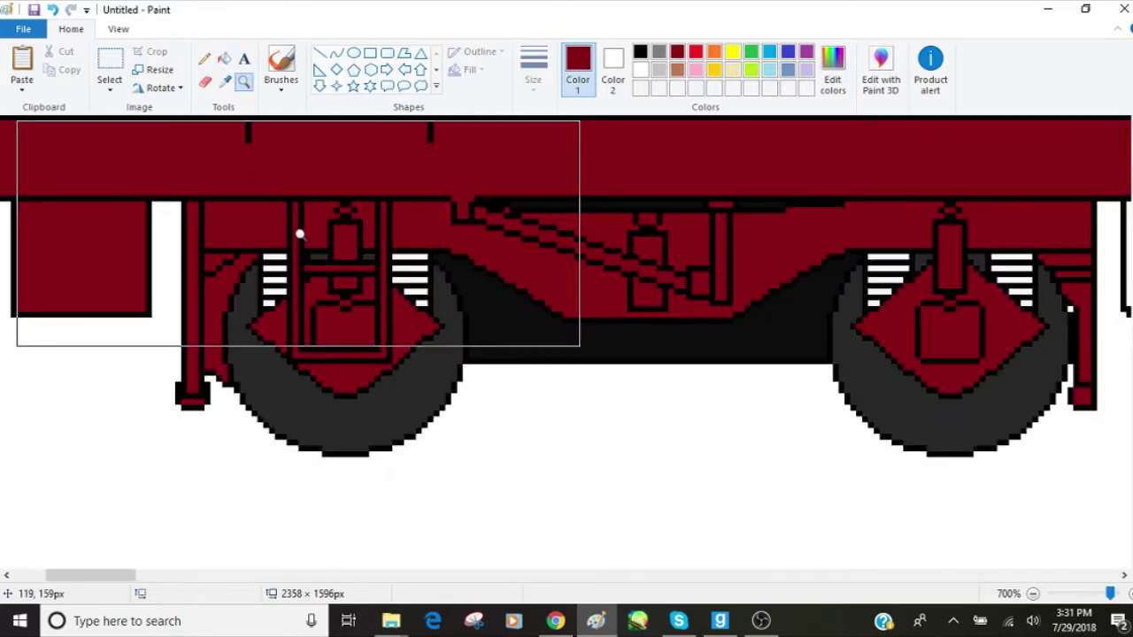
{"action": "left_click", "coordinate": [225, 81]}
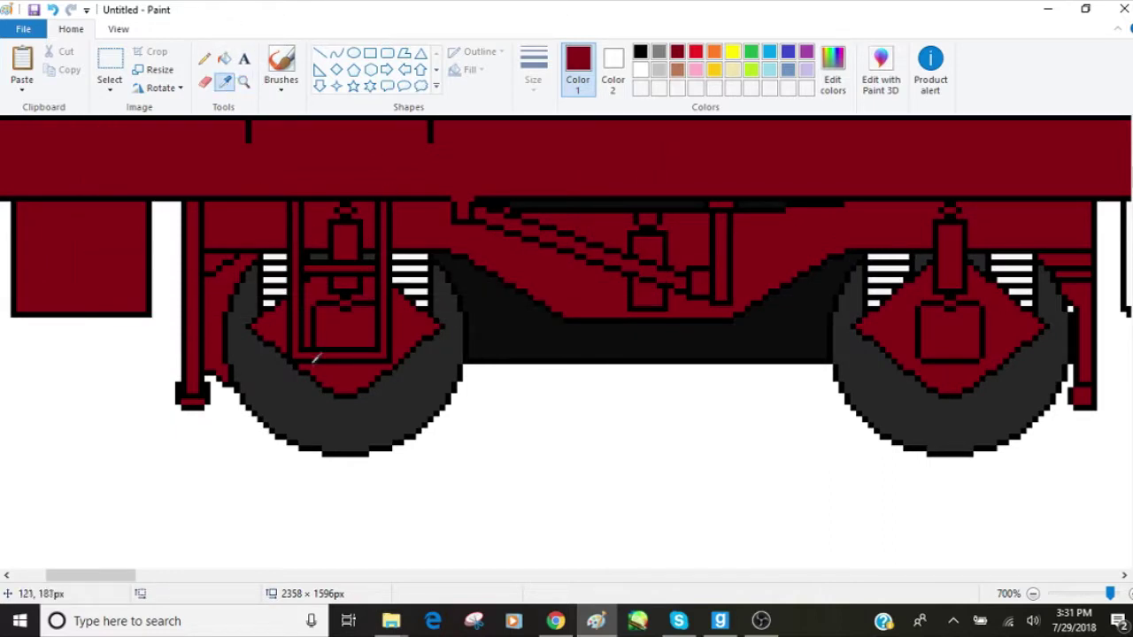
{"action": "left_click", "coordinate": [277, 376]}
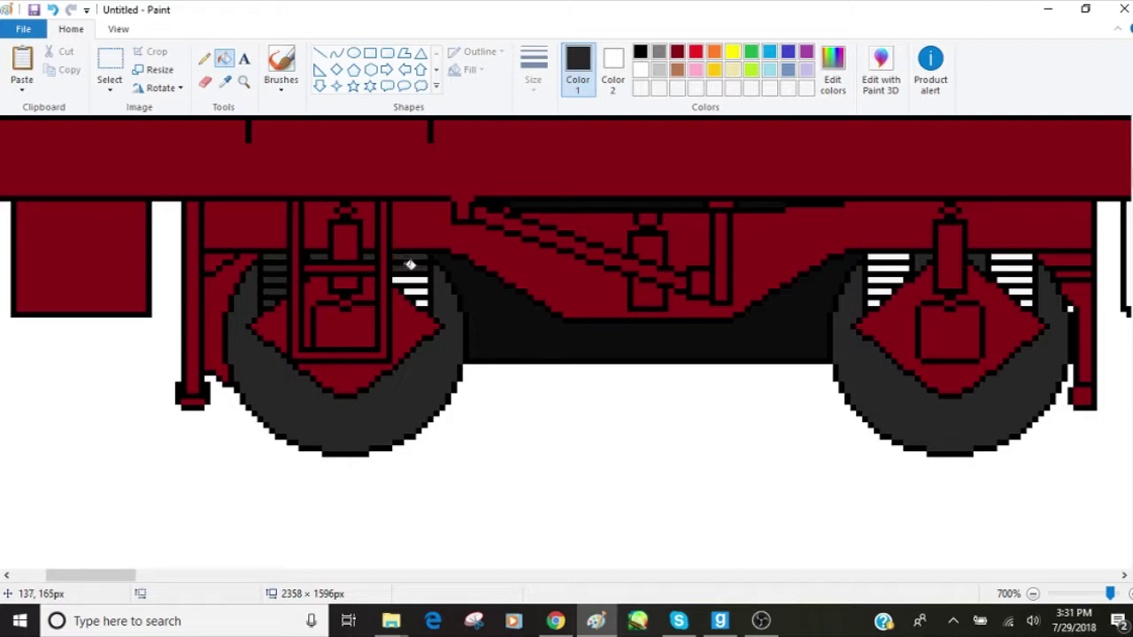
{"action": "left_click", "coordinate": [412, 278]}
{"action": "left_click", "coordinate": [416, 287]}
{"action": "left_click", "coordinate": [424, 292]}
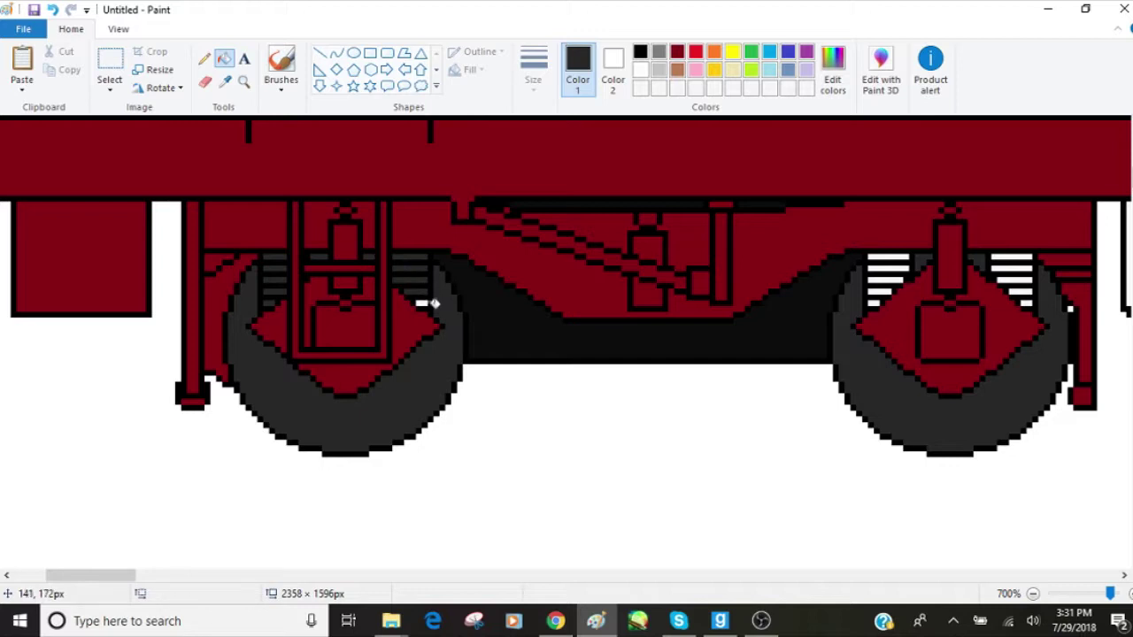
- Fill the white spring gaps on both sides of the front truck's second wheel with dark grey
{"action": "left_click", "coordinate": [879, 257]}
{"action": "left_click", "coordinate": [877, 264]}
{"action": "left_click", "coordinate": [874, 270]}
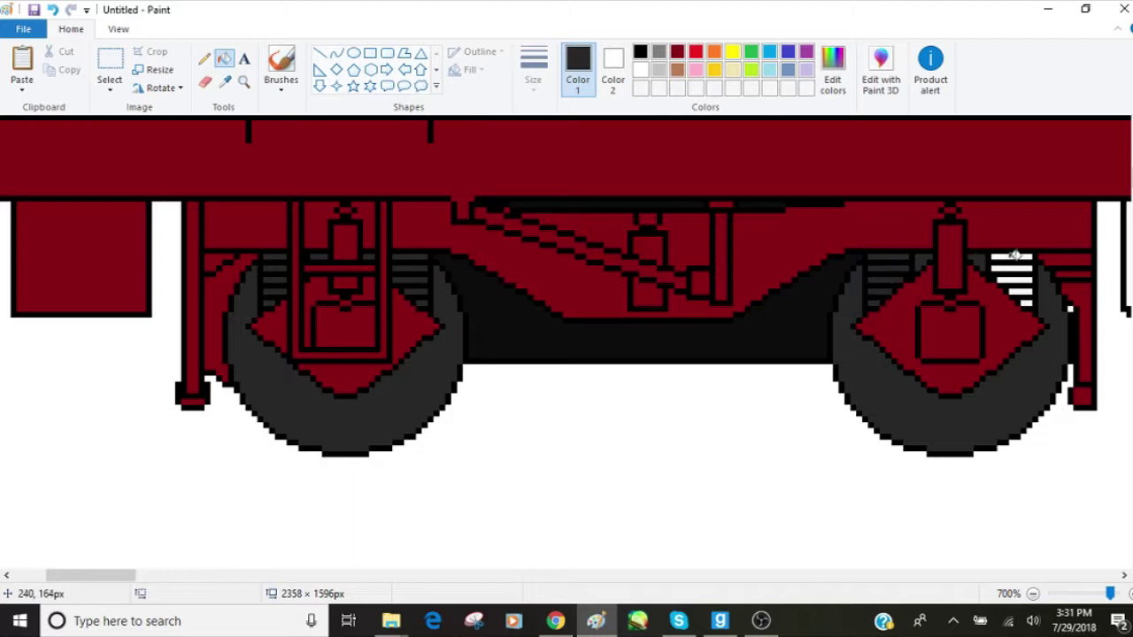
{"action": "left_click", "coordinate": [1017, 279]}
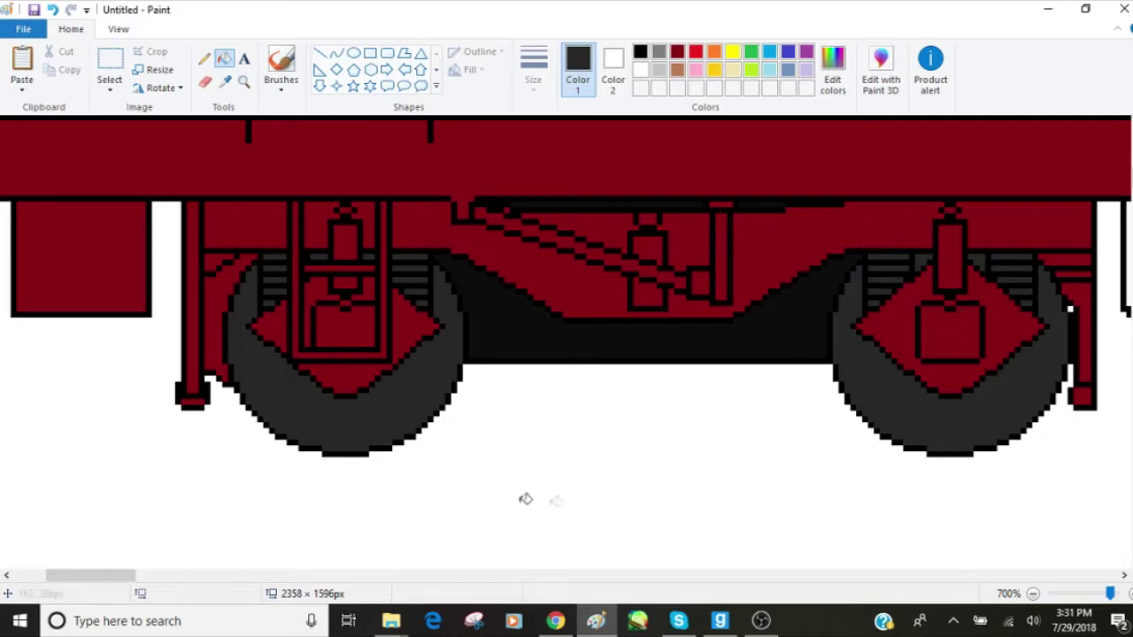
- Fill the curved end panels behind the front truck, the long underframe tank and its lower strip with dark red
{"action": "left_click_drag", "start_coordinate": [78, 576], "coordinate": [145, 576]}
{"action": "left_click", "coordinate": [678, 51]}
{"action": "left_click", "coordinate": [431, 266]}
{"action": "left_click", "coordinate": [463, 346]}
{"action": "left_click", "coordinate": [515, 257]}
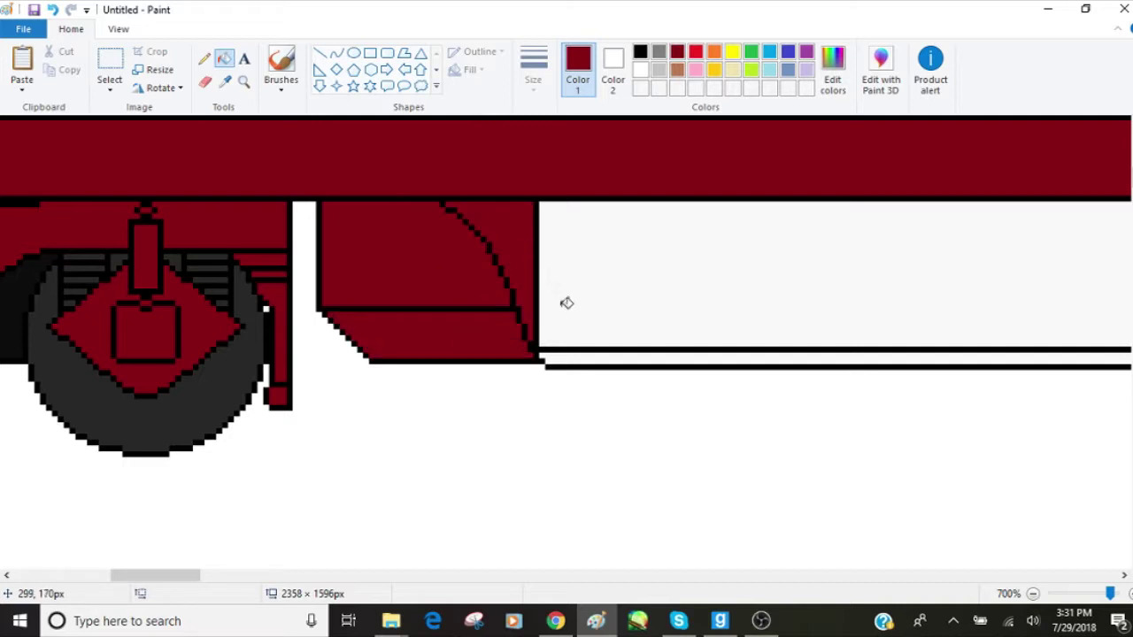
{"action": "left_click", "coordinate": [587, 358]}
{"action": "left_click", "coordinate": [630, 285]}
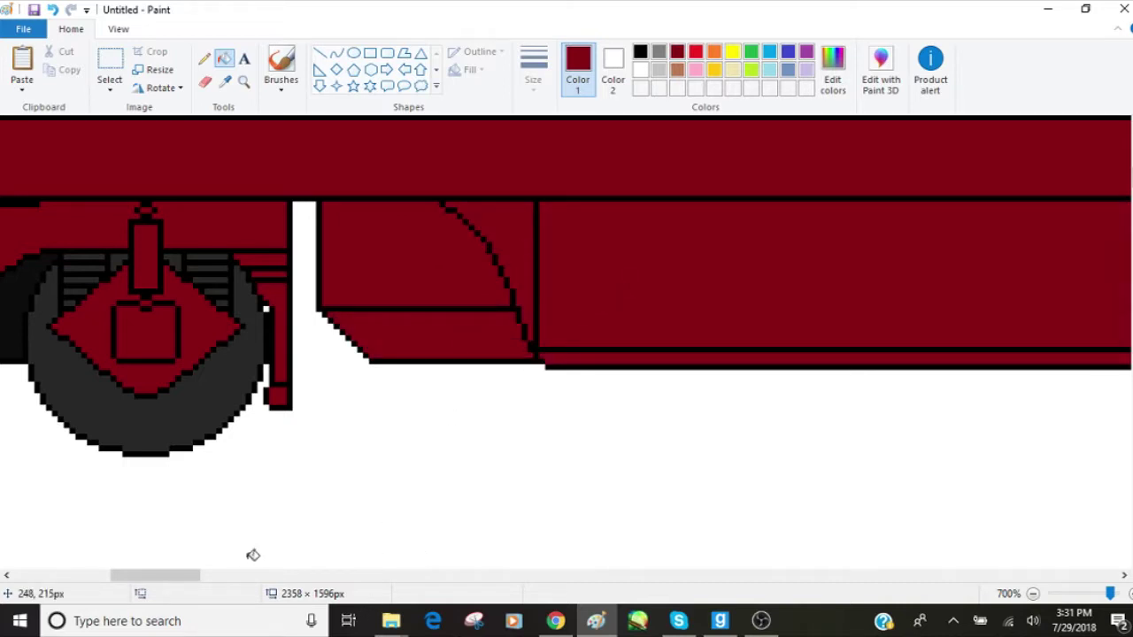
- Fill both parts of the tank's rear end panel with dark red, undoing the stray fill on the outline
{"action": "left_click_drag", "start_coordinate": [194, 576], "coordinate": [346, 576]}
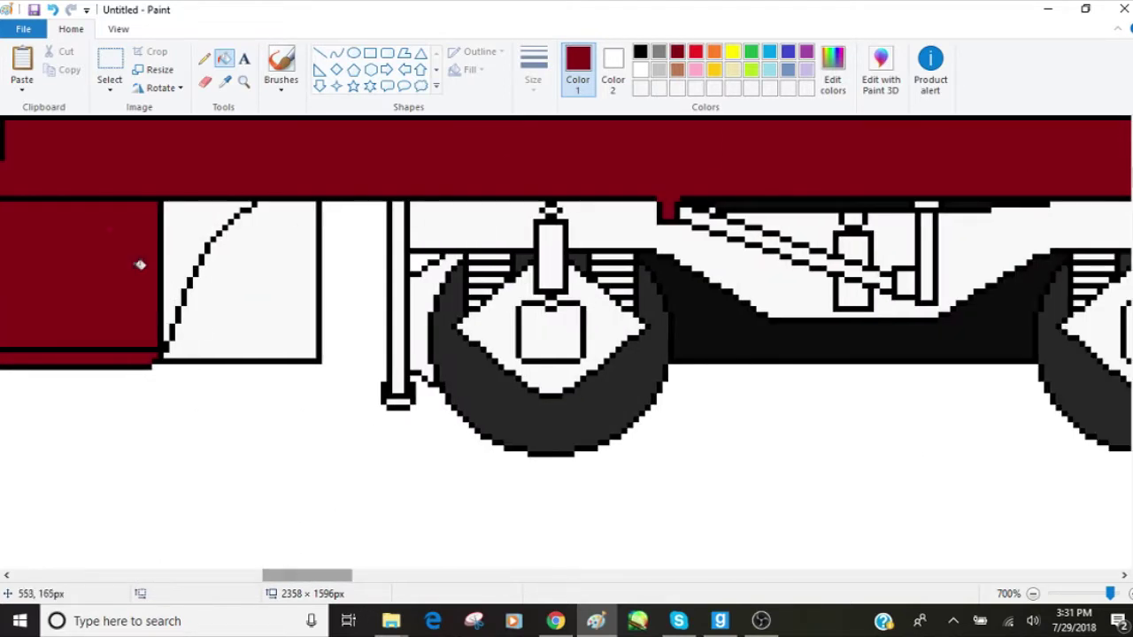
{"action": "left_click", "coordinate": [173, 208]}
{"action": "left_click", "coordinate": [320, 285]}
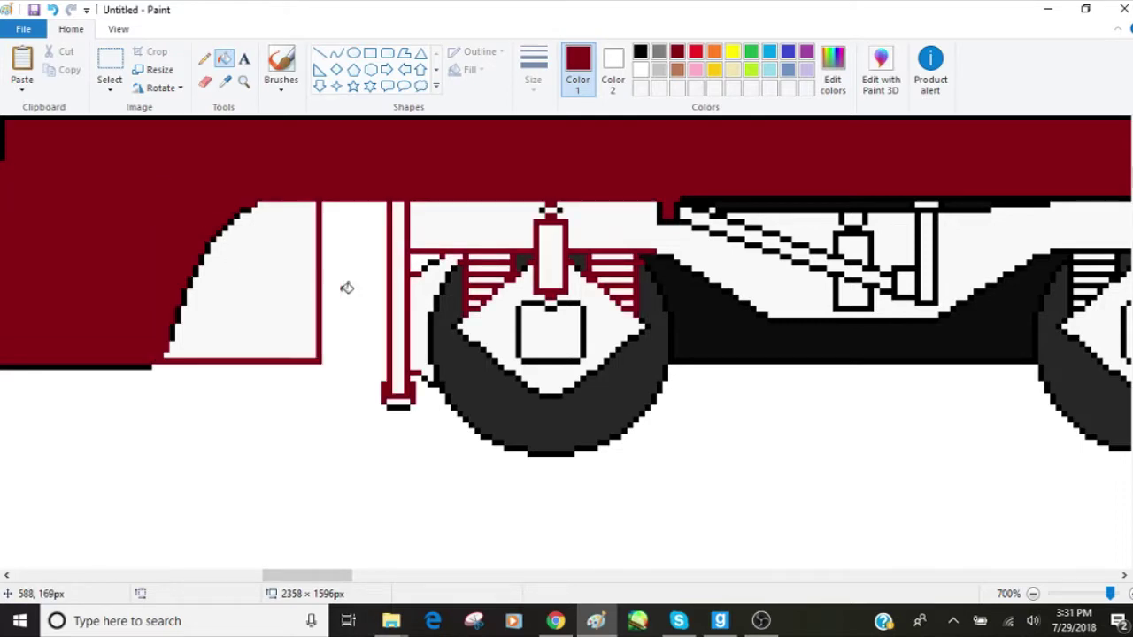
{"action": "left_click", "coordinate": [53, 9]}
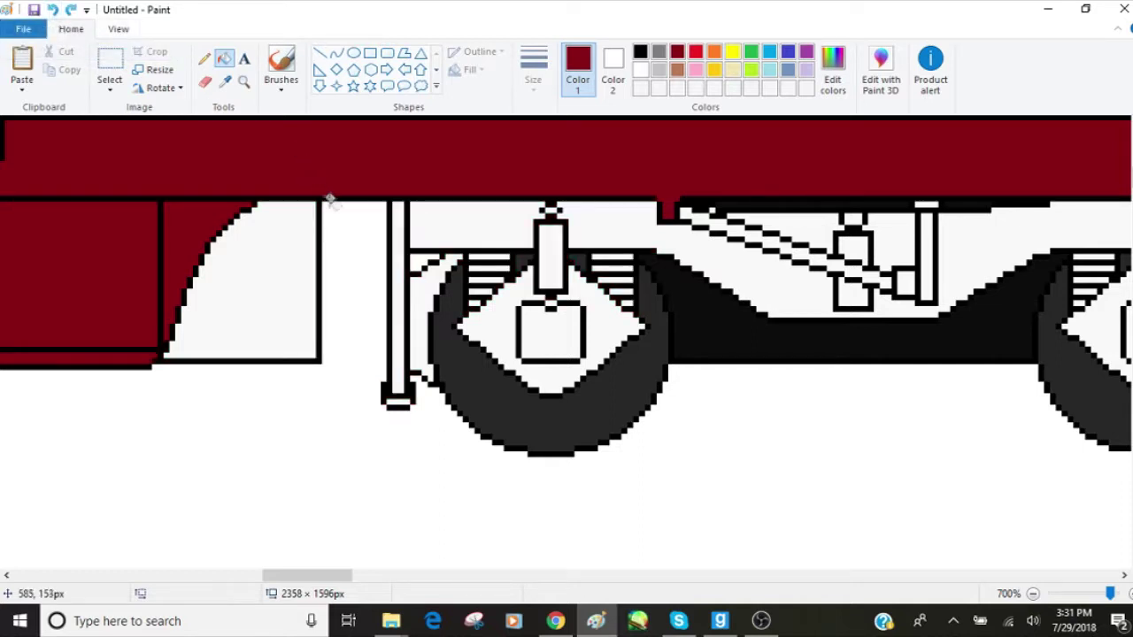
{"action": "left_click", "coordinate": [279, 221]}
- Fill the rear truck's front end post, side frame, and the damper and axle box at its leading wheel with dark red
{"action": "left_click", "coordinate": [395, 226]}
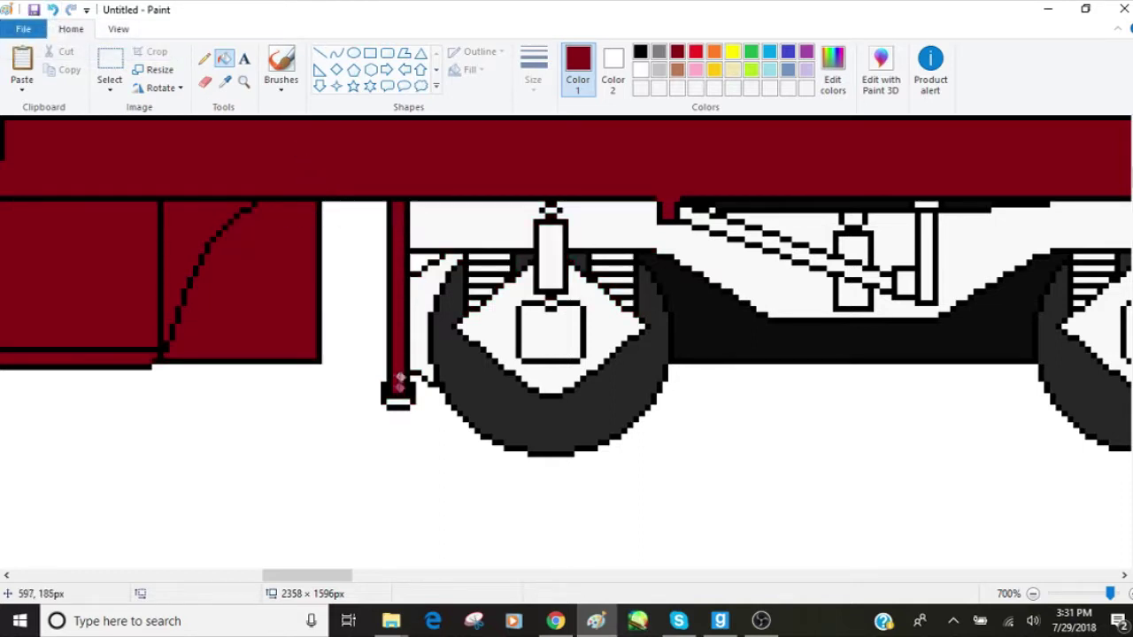
{"action": "left_click", "coordinate": [425, 306]}
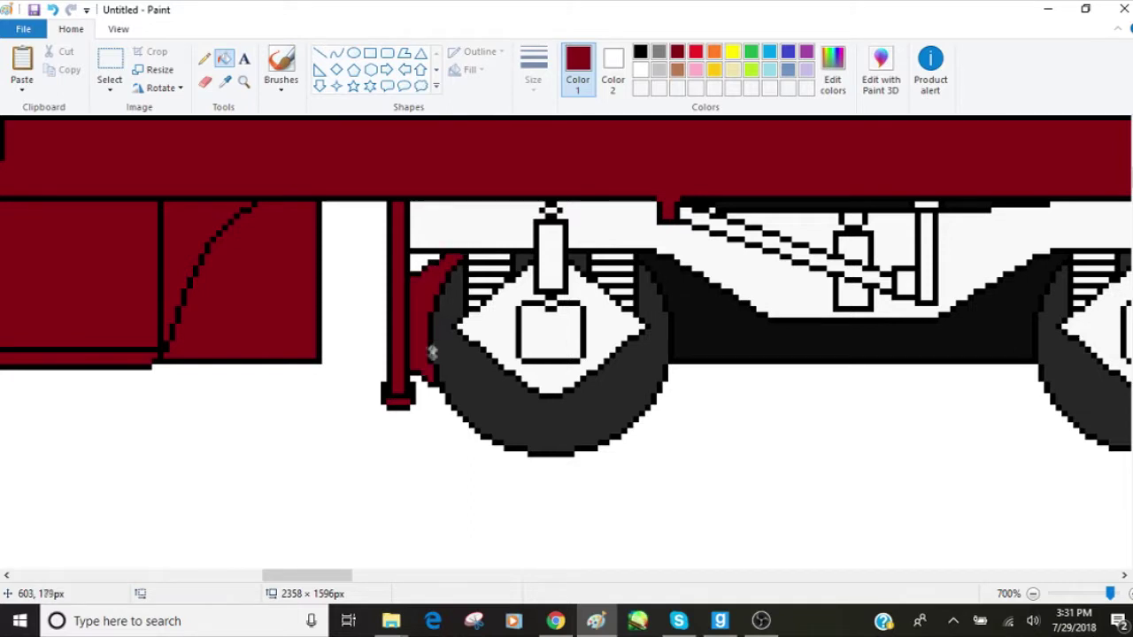
{"action": "left_click", "coordinate": [445, 220]}
{"action": "left_click", "coordinate": [592, 210]}
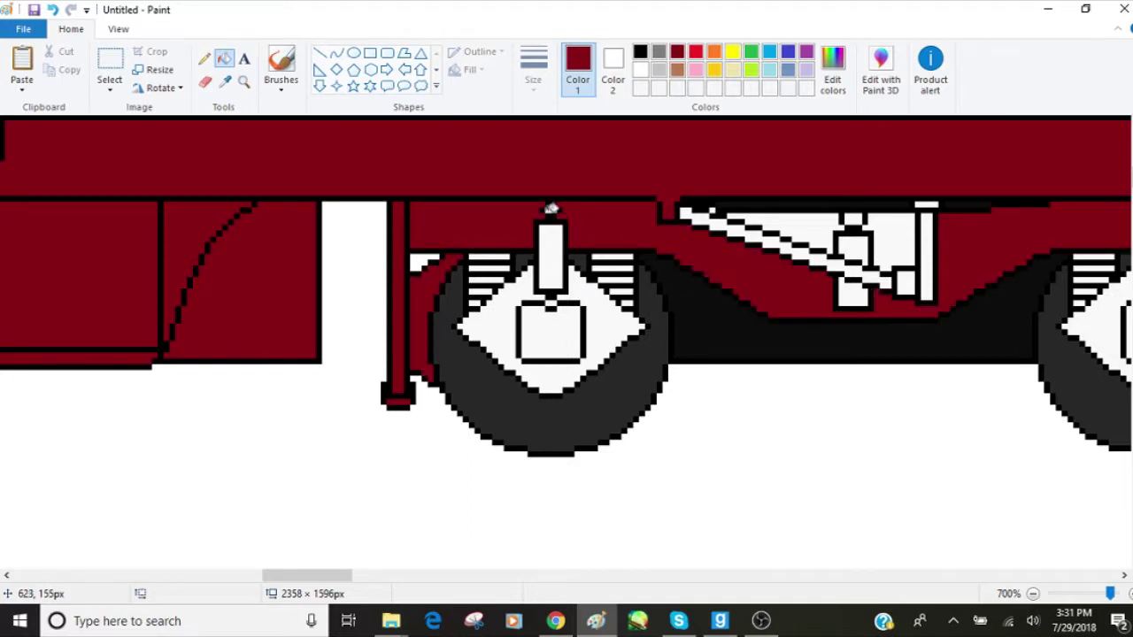
{"action": "left_click", "coordinate": [554, 250]}
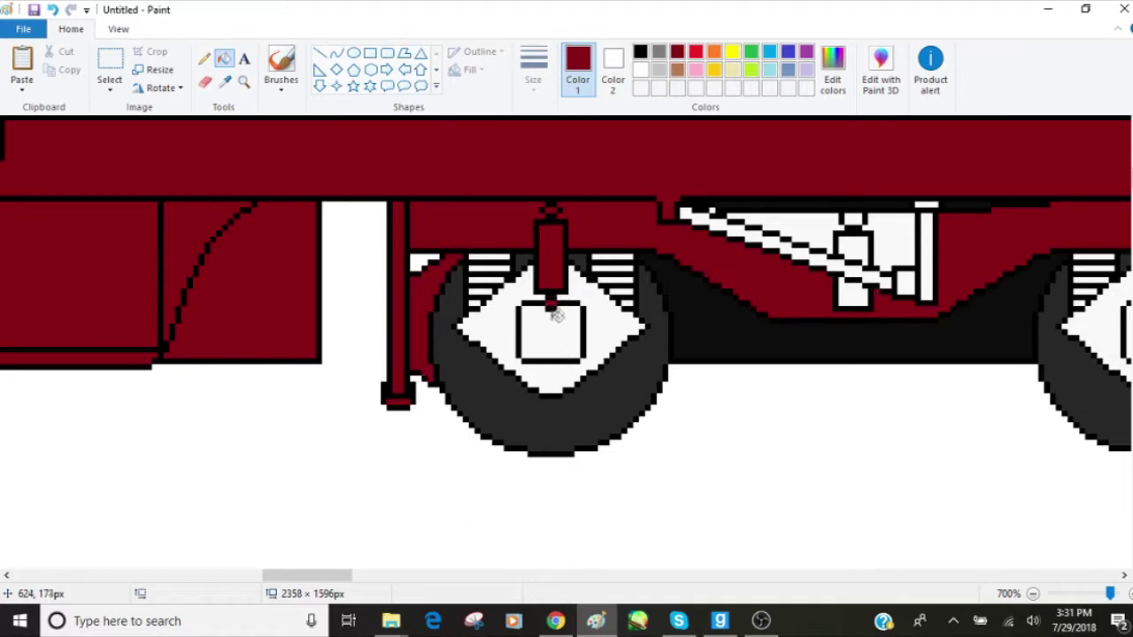
{"action": "left_click", "coordinate": [551, 319]}
{"action": "left_click", "coordinate": [584, 285]}
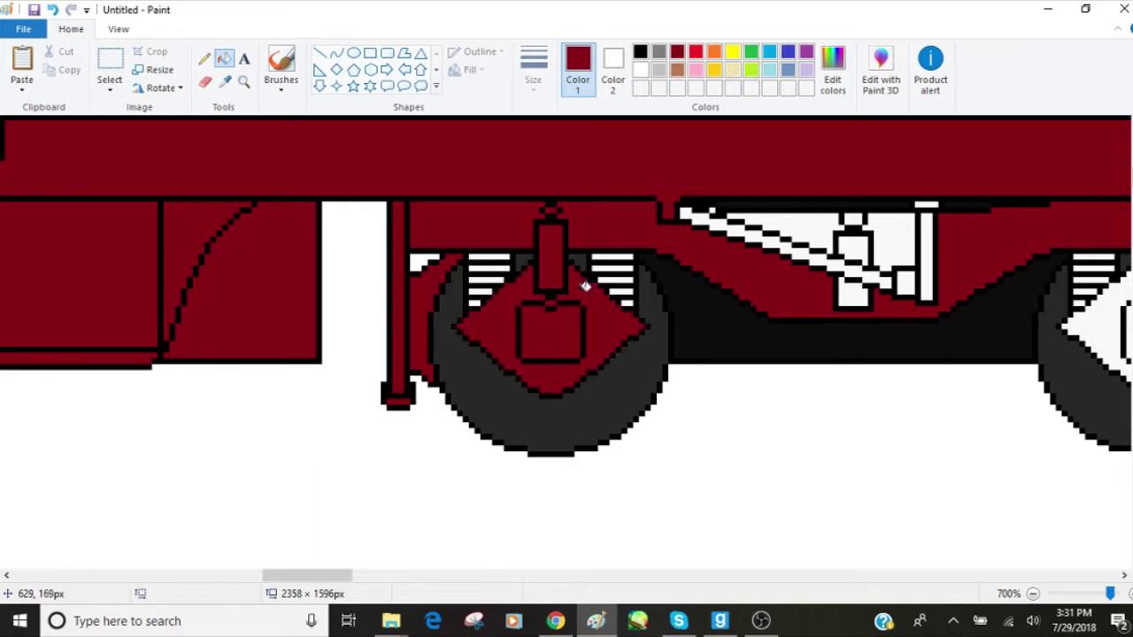
- Fill the rear truck's central openings, diagonal rod and rod end block with dark red, undoing the stray outline fill
{"action": "left_click", "coordinate": [799, 219]}
{"action": "left_click", "coordinate": [895, 223]}
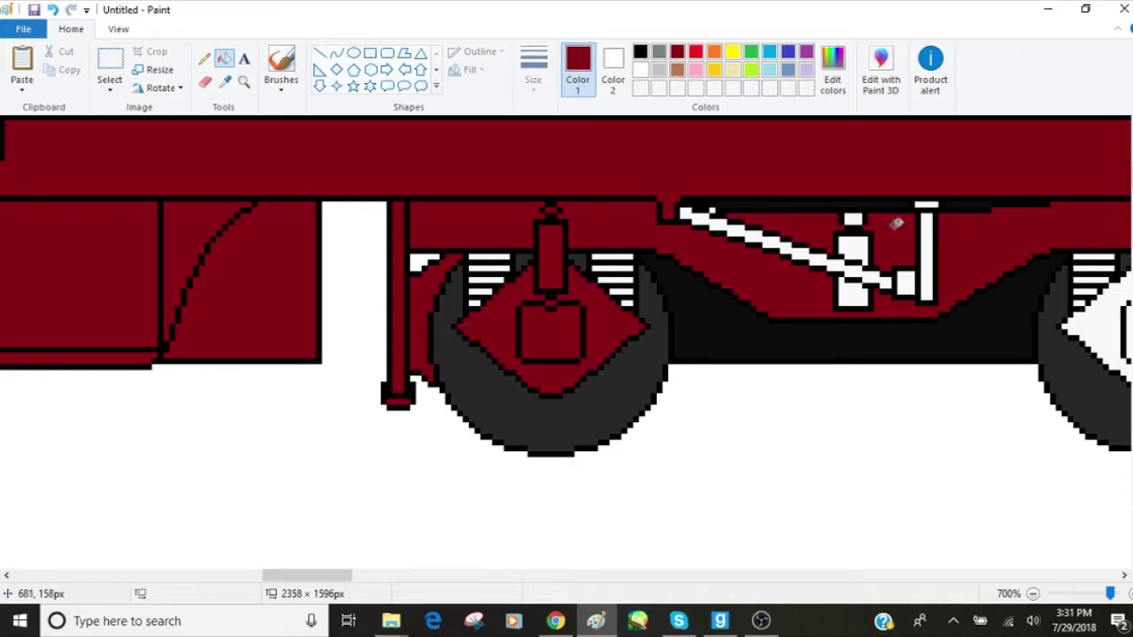
{"action": "left_click", "coordinate": [714, 208]}
{"action": "left_click", "coordinate": [907, 279]}
{"action": "key", "text": "ctrl+z"}
{"action": "key", "text": "ctrl+z"}
{"action": "key", "text": "ctrl+z"}
{"action": "key", "text": "ctrl+z"}
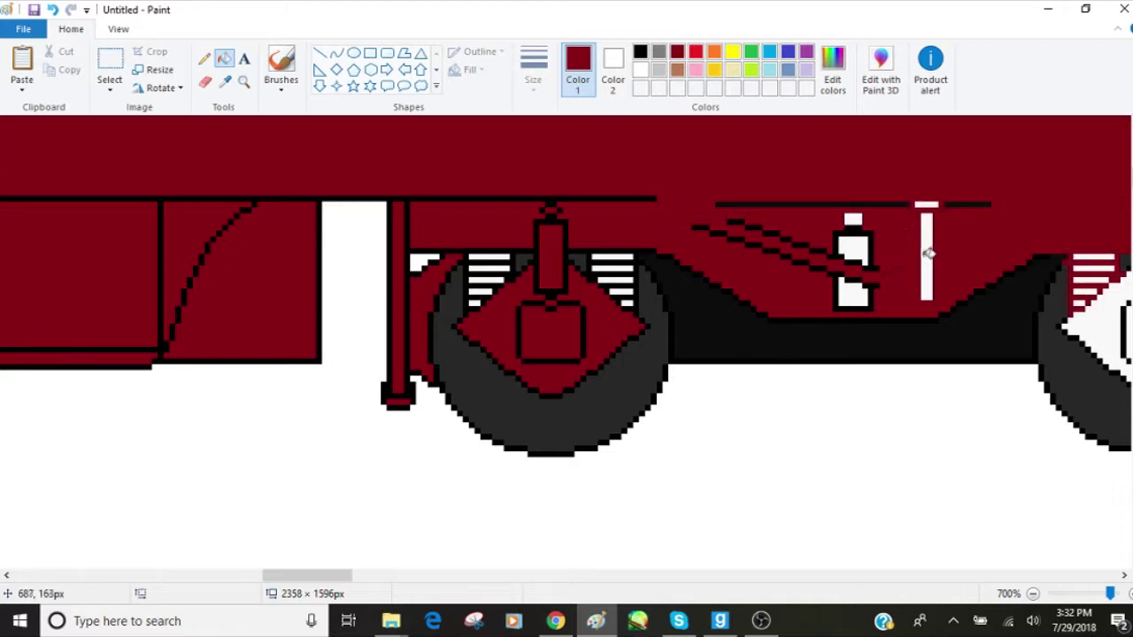
{"action": "left_click", "coordinate": [71, 10]}
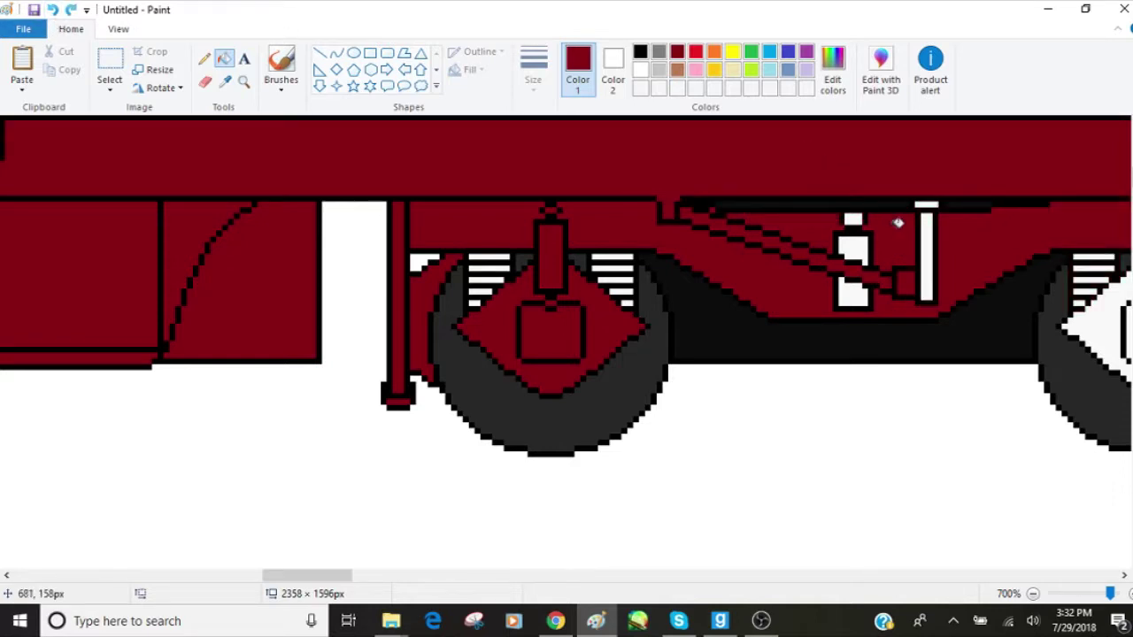
- Fill the upright bracket and the central vertical damper of the rear truck with dark red
{"action": "left_click", "coordinate": [928, 224]}
{"action": "left_click", "coordinate": [854, 218]}
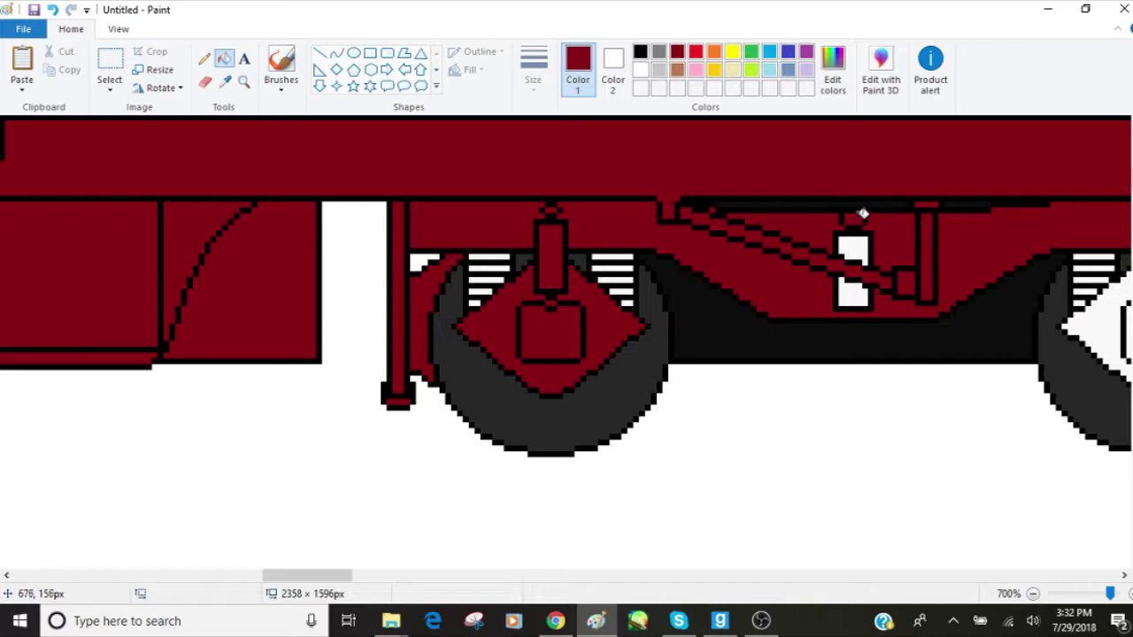
{"action": "left_click", "coordinate": [854, 246]}
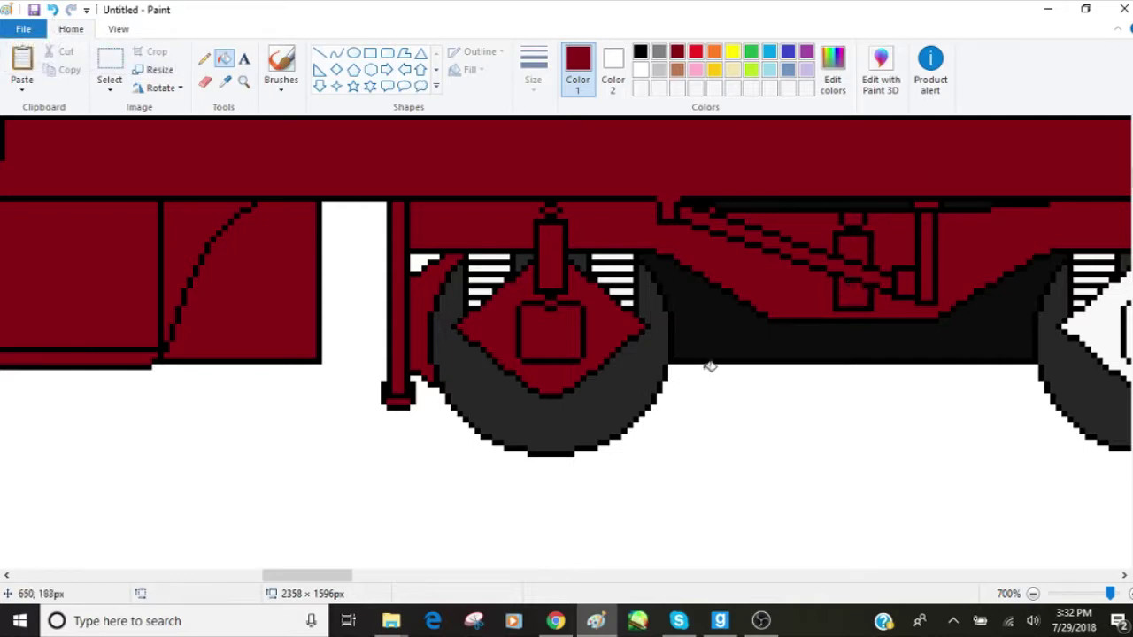
- Fill the damper, axle box and diamond-shaped frame at the rear truck's last wheel with dark red
{"action": "left_click_drag", "start_coordinate": [281, 576], "coordinate": [346, 577]}
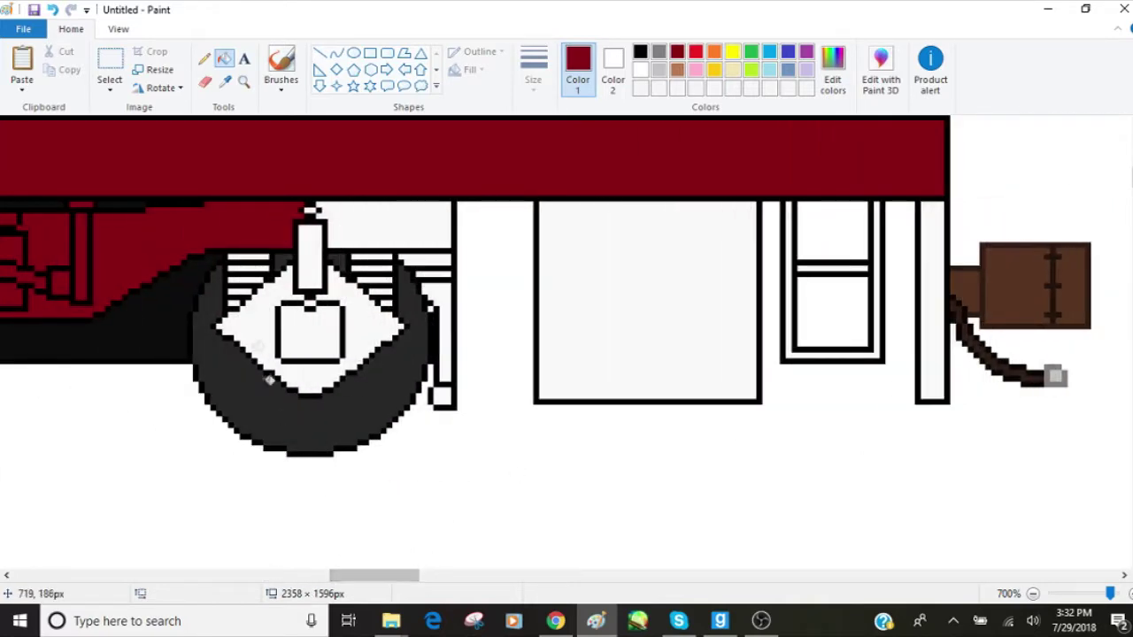
{"action": "left_click", "coordinate": [311, 243]}
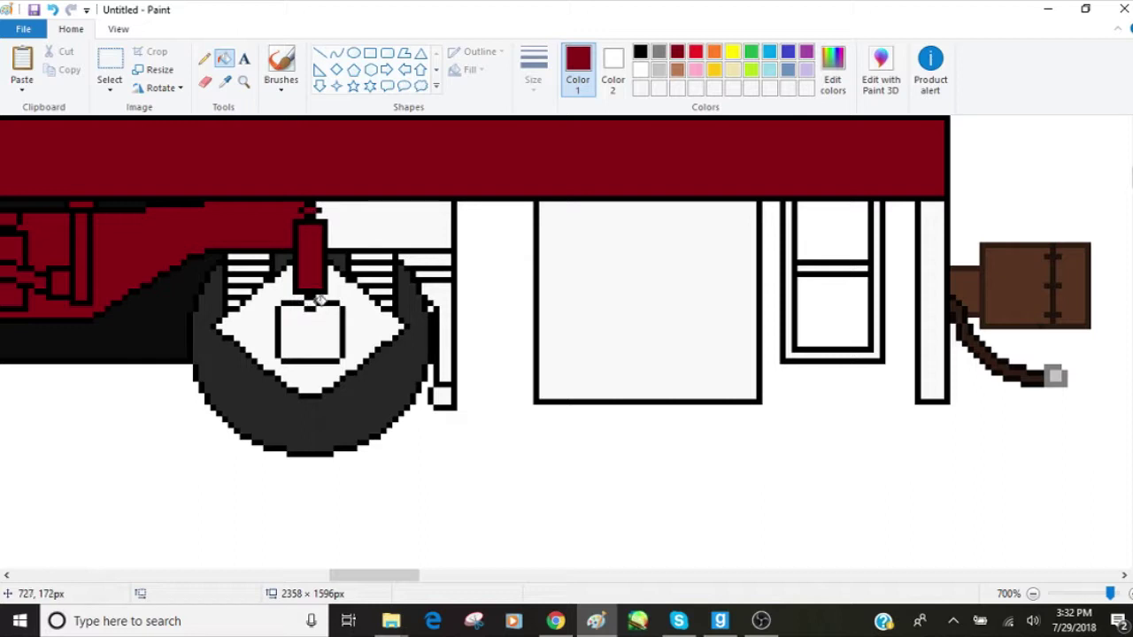
{"action": "left_click", "coordinate": [321, 327]}
{"action": "left_click", "coordinate": [352, 306]}
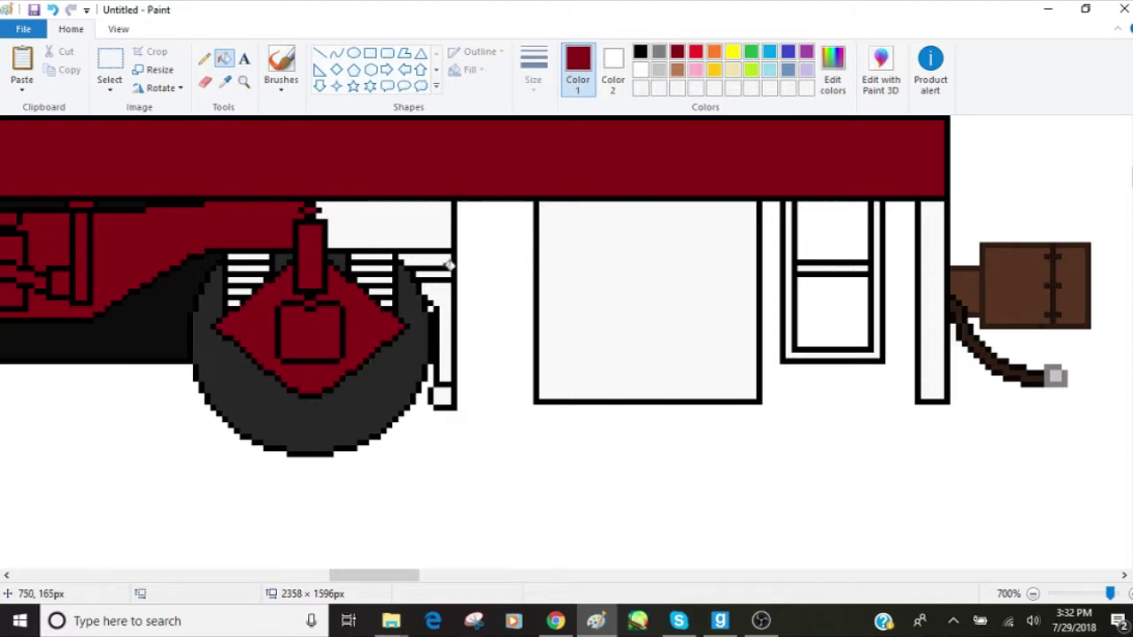
- Fill the rear truck's end brackets, hanging end post with its foot, and remaining side frame with dark red
{"action": "left_click", "coordinate": [438, 257]}
{"action": "left_click", "coordinate": [436, 272]}
{"action": "left_click", "coordinate": [445, 290]}
{"action": "left_click", "coordinate": [443, 395]}
{"action": "left_click", "coordinate": [370, 236]}
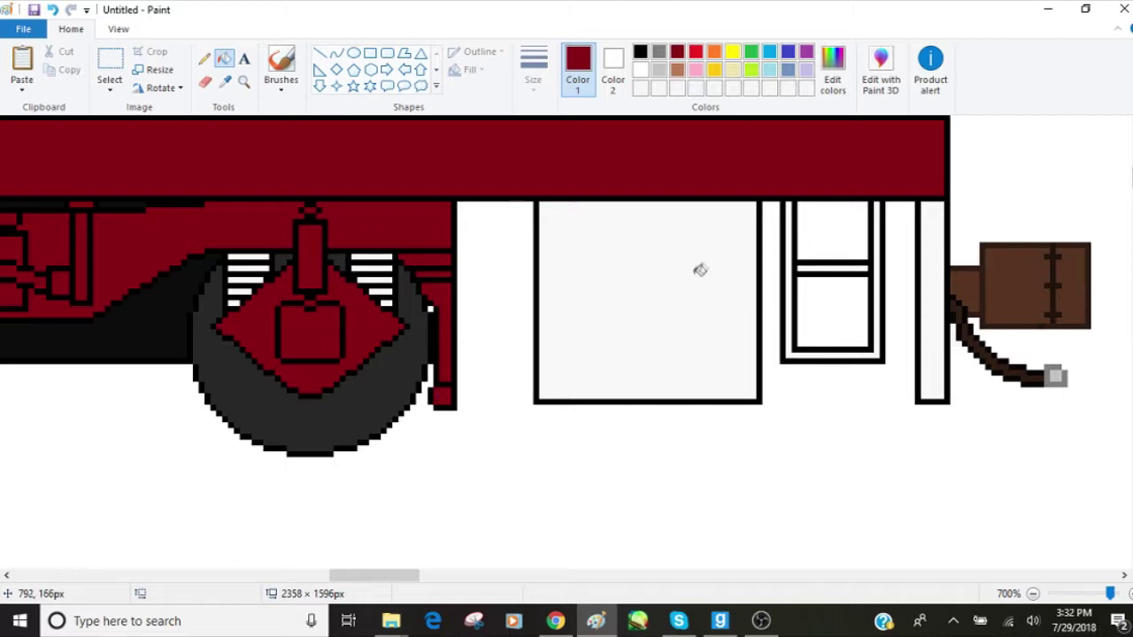
- Fill the rear ladder with its rung, the rear end post and the large underframe box with dark red
{"action": "left_click", "coordinate": [790, 249]}
{"action": "left_click", "coordinate": [821, 268]}
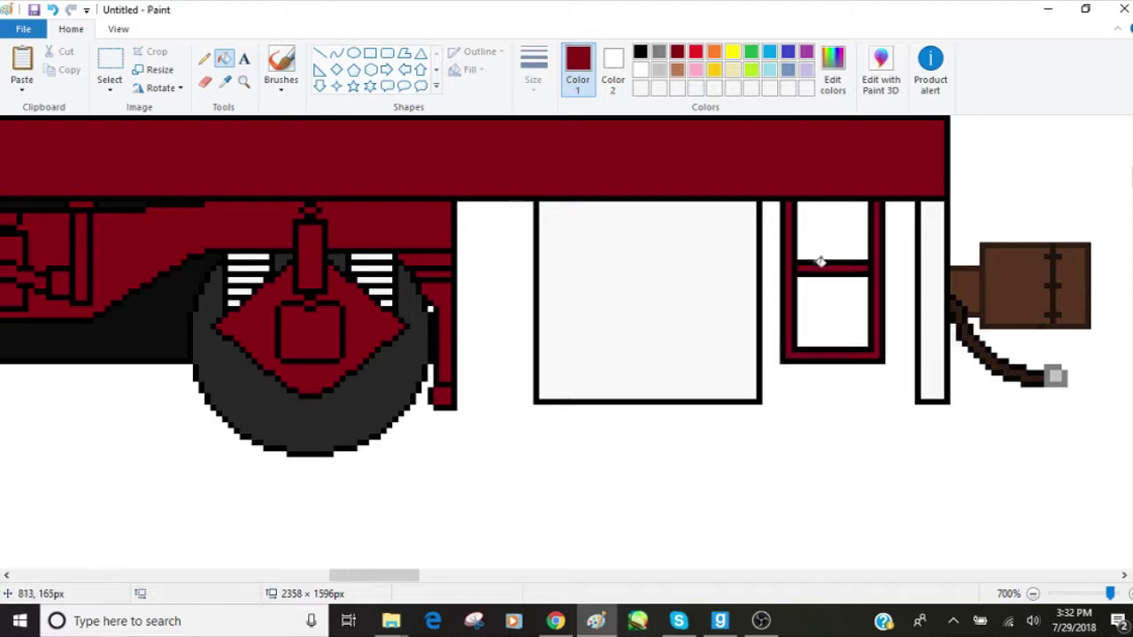
{"action": "left_click", "coordinate": [936, 266]}
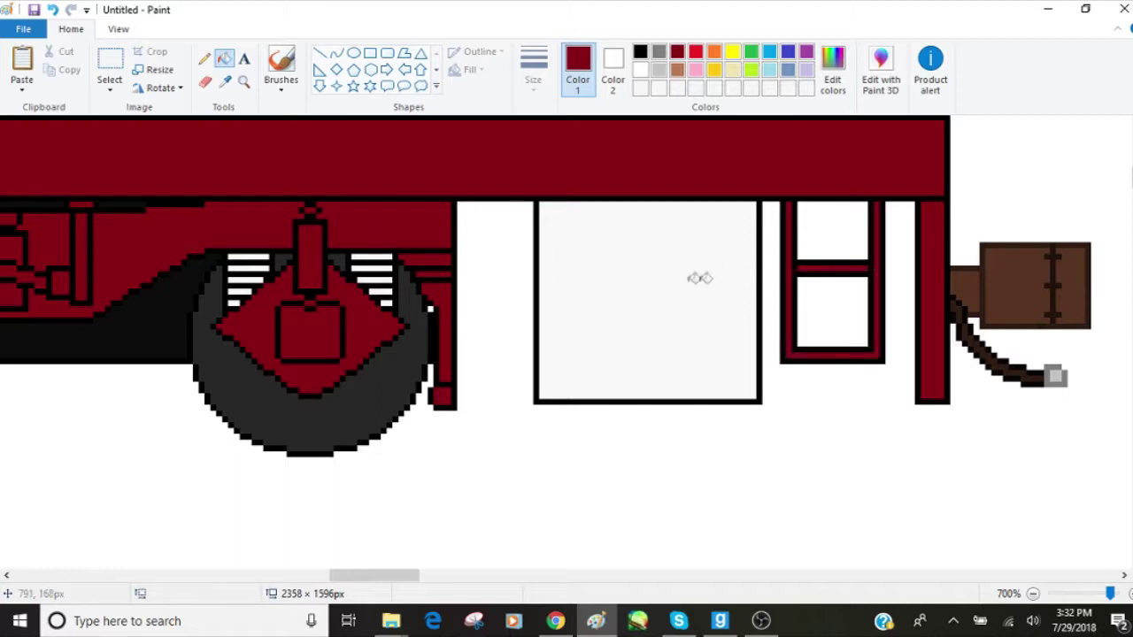
{"action": "left_click", "coordinate": [681, 287]}
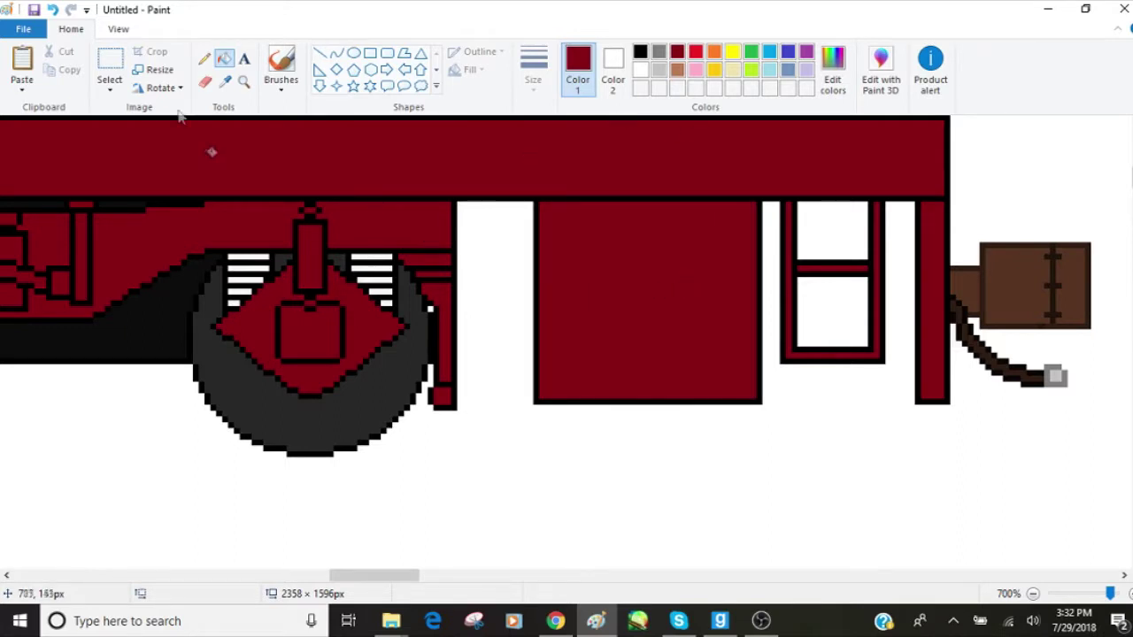
- Sample the wheel's dark grey and fill the white spring gaps on both sides of the rear truck's last wheel
{"action": "left_click", "coordinate": [224, 80]}
{"action": "left_click", "coordinate": [215, 339]}
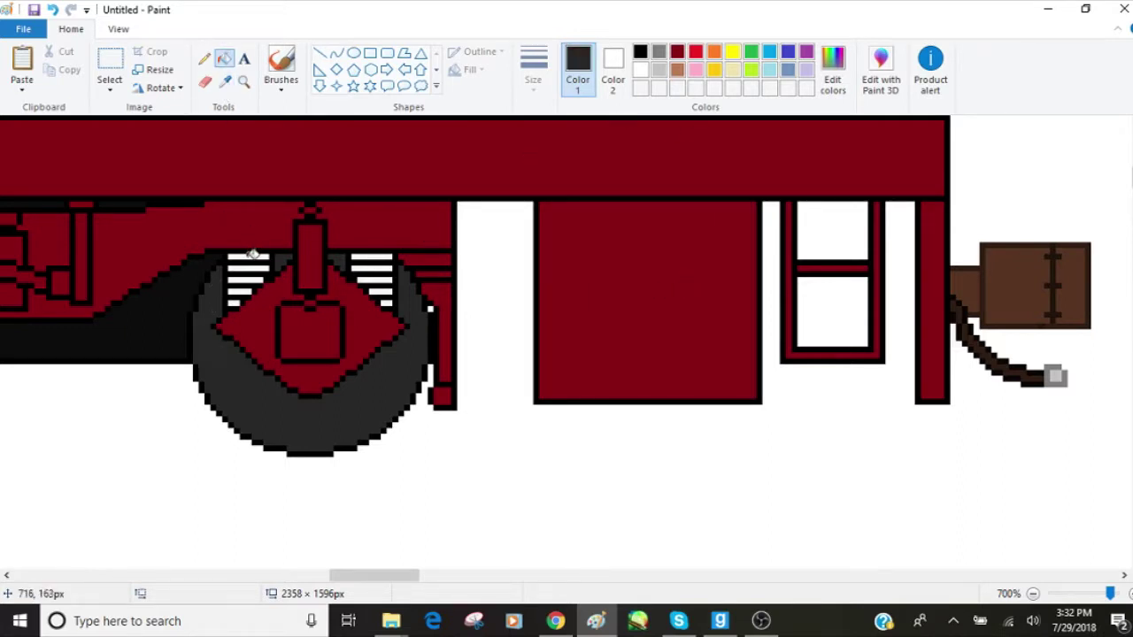
{"action": "left_click", "coordinate": [239, 275]}
{"action": "left_click", "coordinate": [234, 301]}
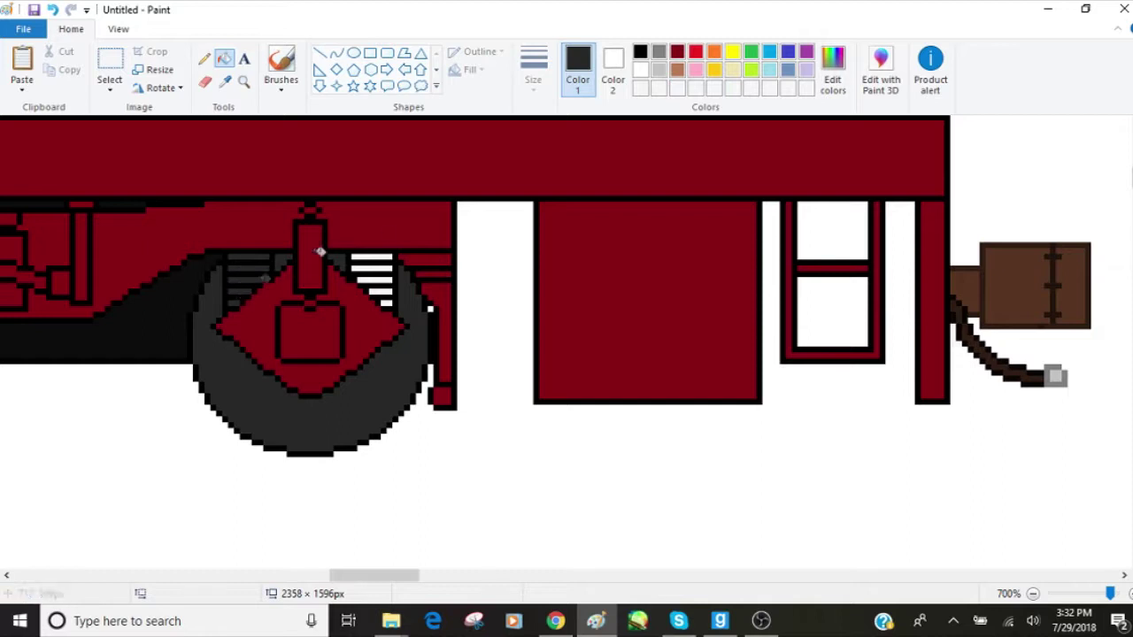
{"action": "left_click", "coordinate": [374, 255]}
{"action": "left_click", "coordinate": [383, 271]}
{"action": "left_click", "coordinate": [383, 277]}
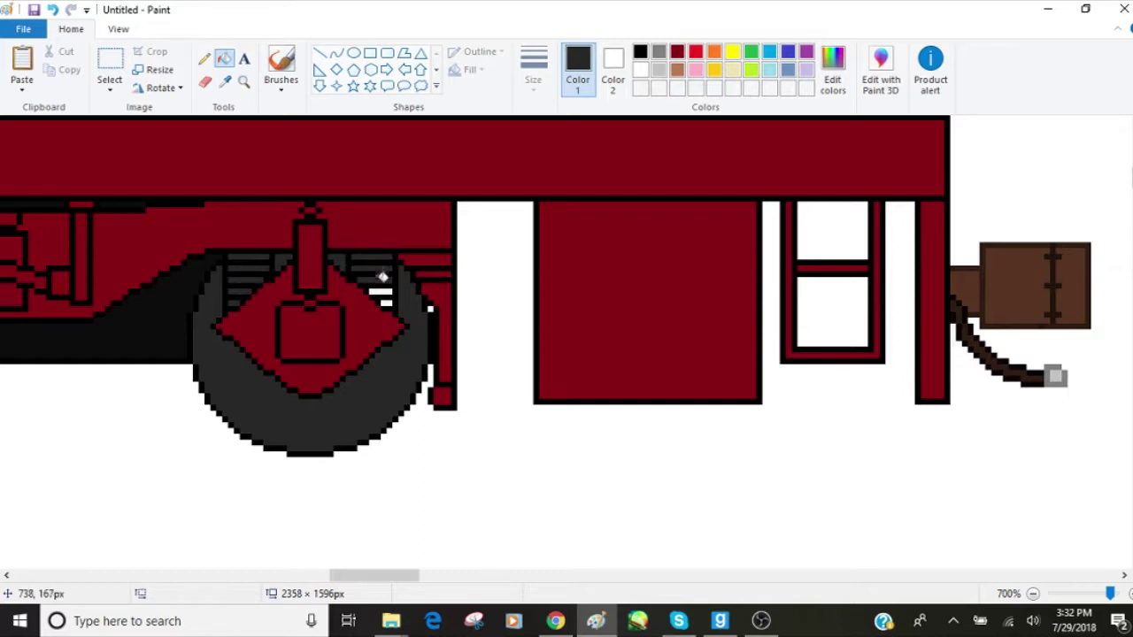
{"action": "left_click", "coordinate": [383, 290]}
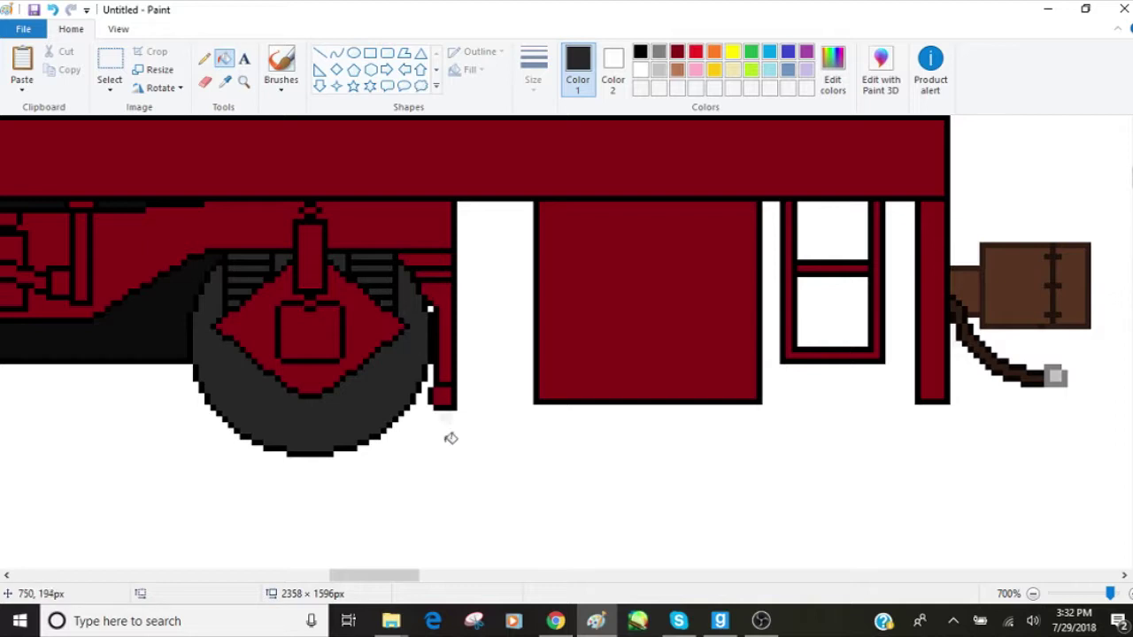
- Fill the white spring gaps on both sides of the rear truck's leading wheel with dark grey
{"action": "left_click_drag", "start_coordinate": [384, 576], "coordinate": [333, 548]}
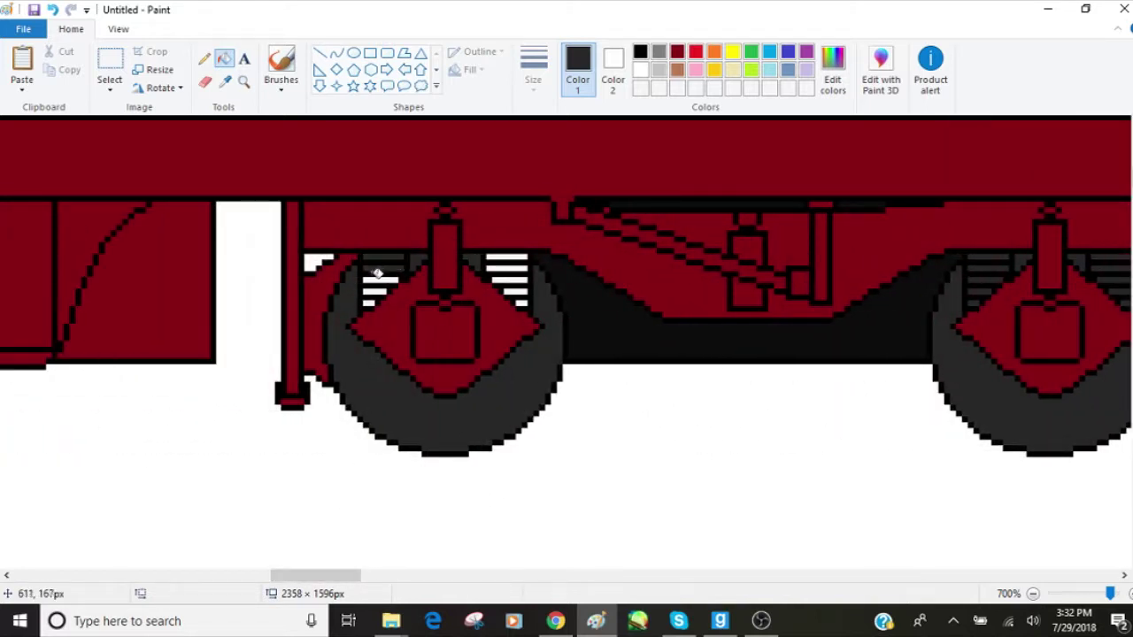
{"action": "left_click", "coordinate": [377, 275]}
{"action": "left_click", "coordinate": [502, 254]}
{"action": "left_click", "coordinate": [517, 266]}
{"action": "left_click", "coordinate": [520, 278]}
{"action": "left_click", "coordinate": [523, 291]}
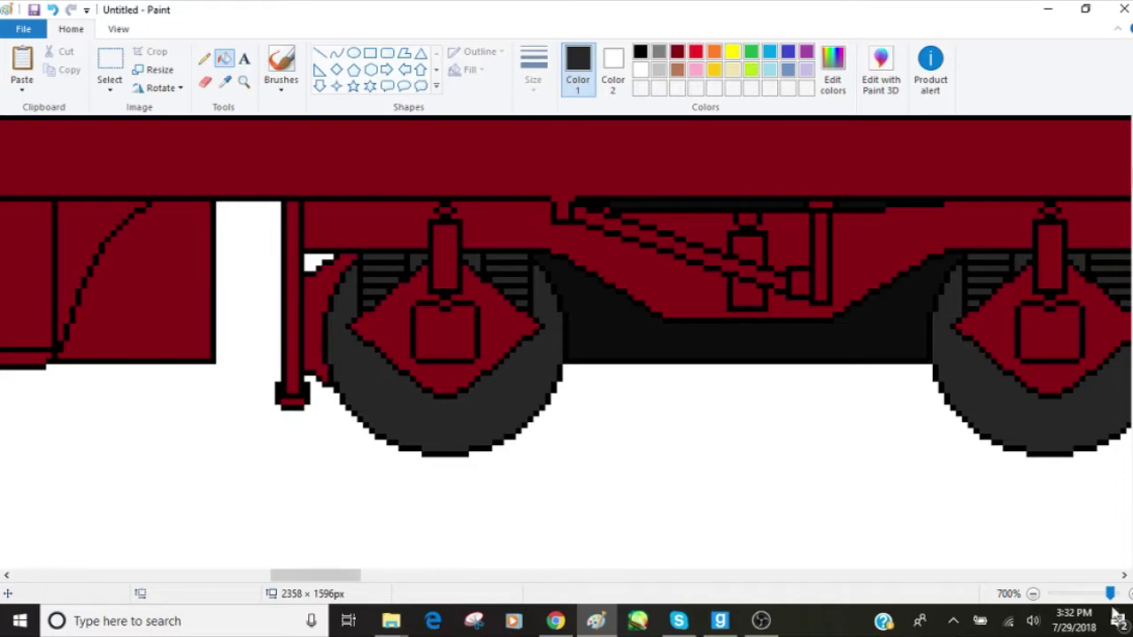
- Sample the sill's dark red and fill the white background of the three-light marker panel on the locomotive's sill
{"action": "left_click_drag", "start_coordinate": [1109, 594], "coordinate": [1085, 593]}
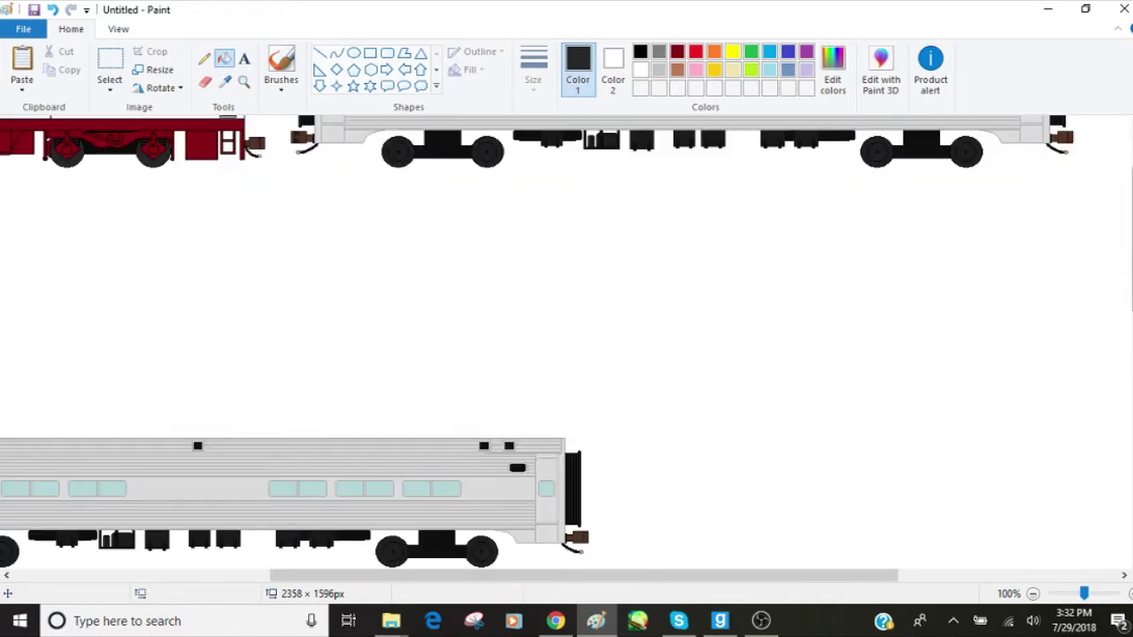
{"action": "scroll", "coordinate": [581, 502], "scroll_direction": "up", "scroll_amount": 3}
{"action": "left_click_drag", "start_coordinate": [385, 575], "coordinate": [111, 546]}
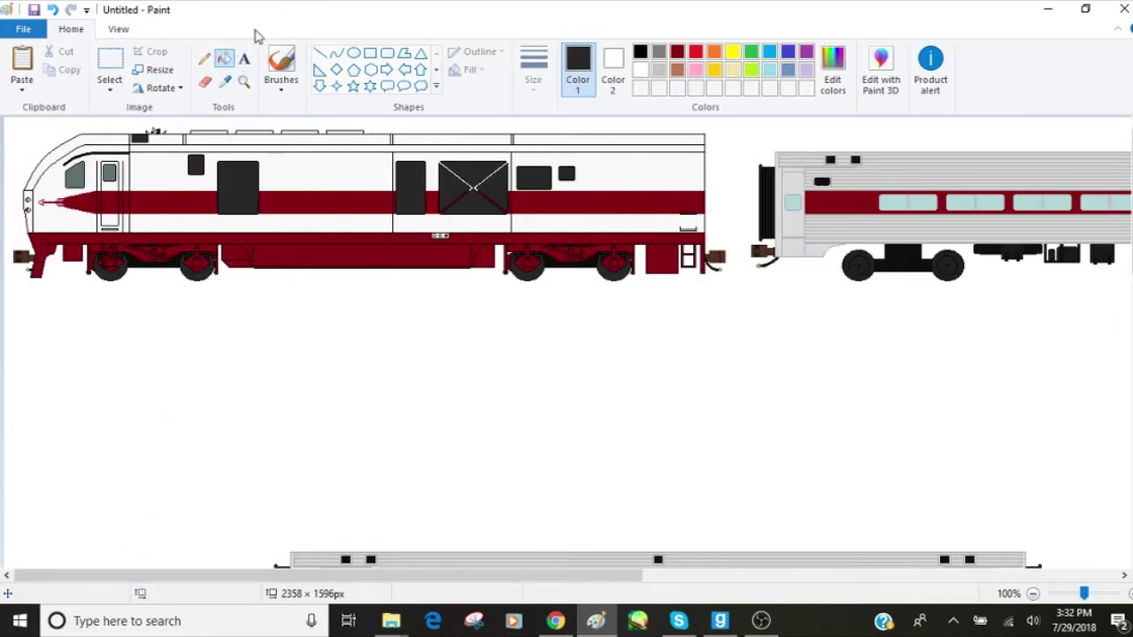
{"action": "left_click", "coordinate": [244, 81]}
{"action": "left_click", "coordinate": [443, 265]}
{"action": "left_click", "coordinate": [433, 234]}
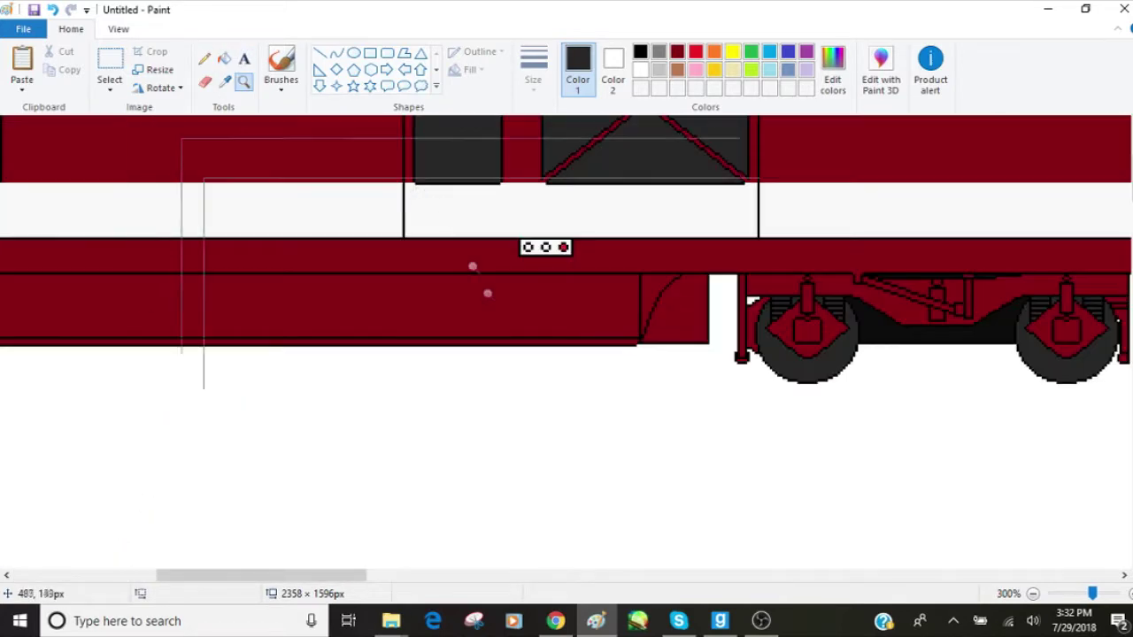
{"action": "left_click", "coordinate": [454, 232]}
{"action": "left_click", "coordinate": [224, 82]}
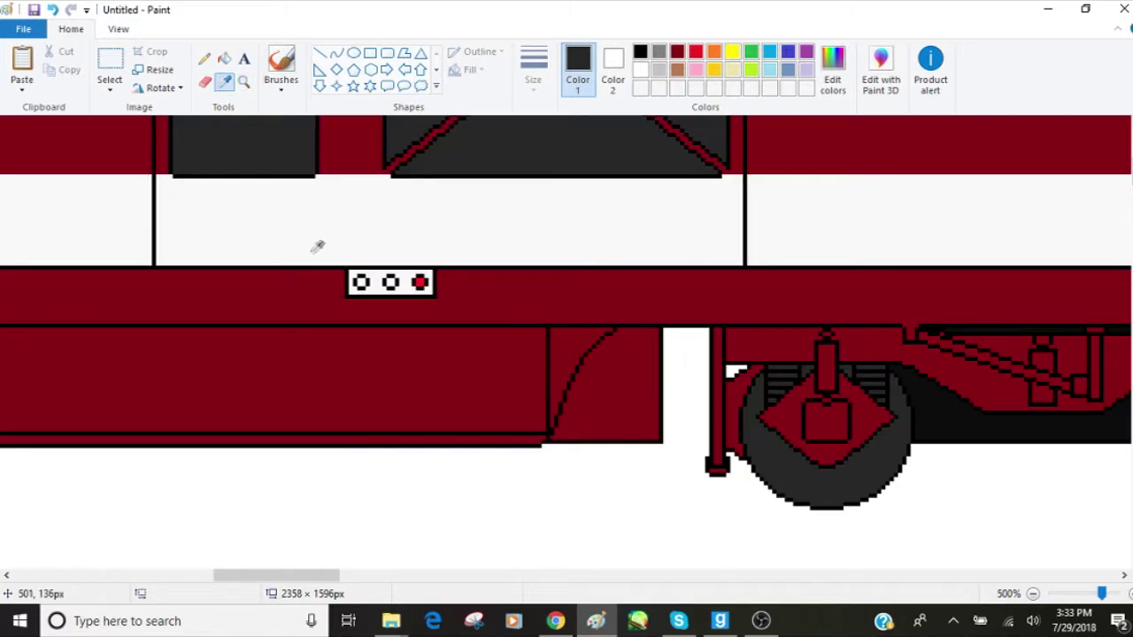
{"action": "left_click", "coordinate": [264, 293]}
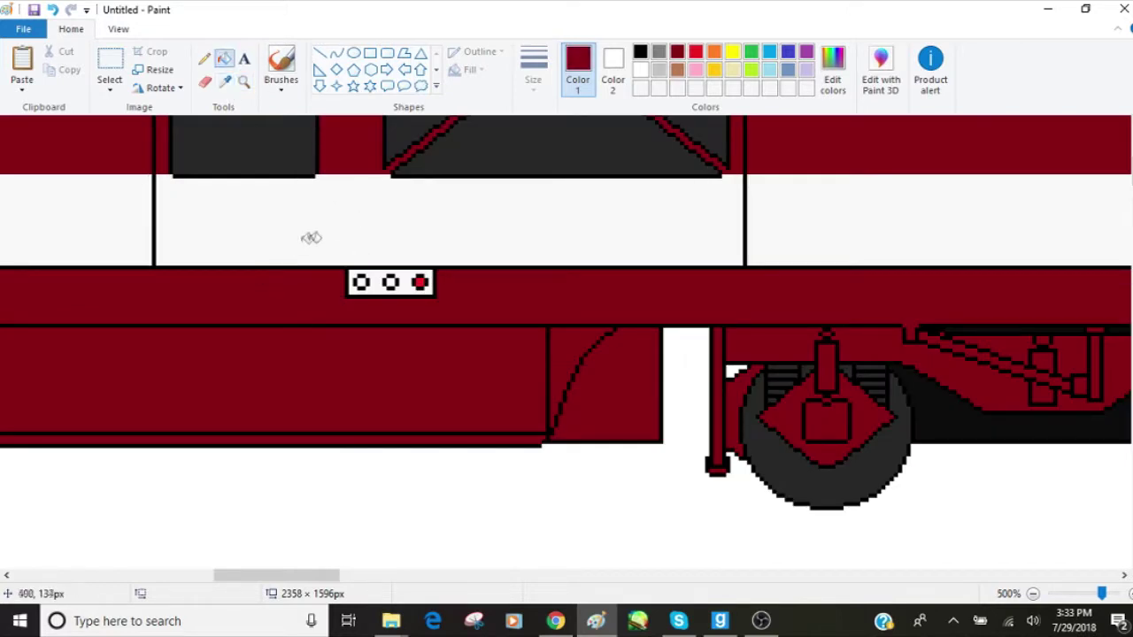
{"action": "left_click", "coordinate": [375, 270]}
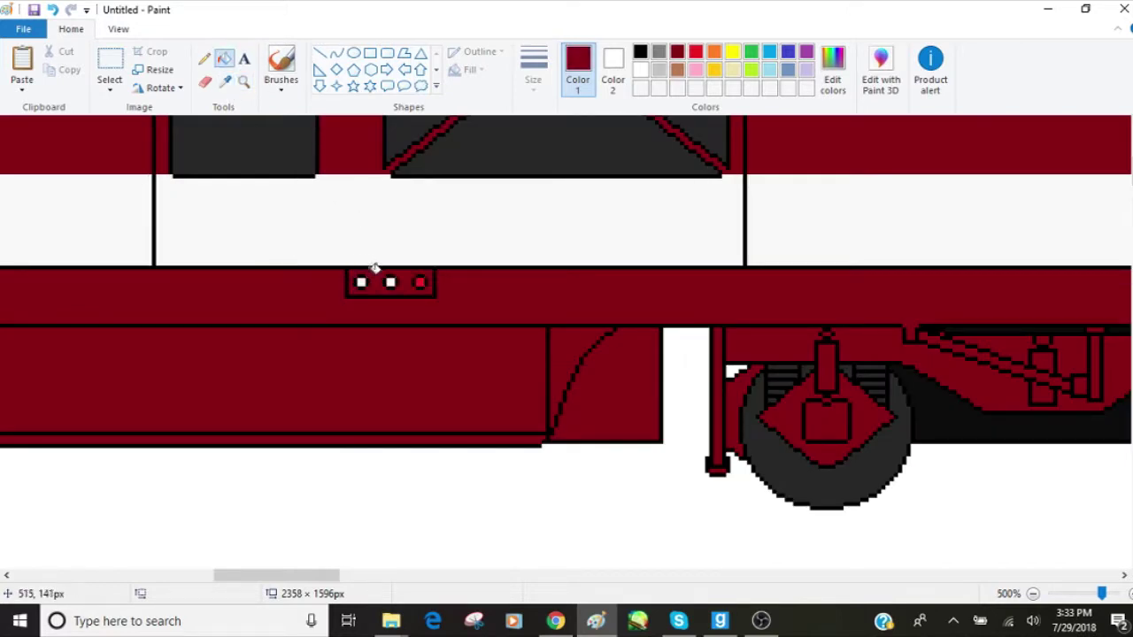
- Sample the body's off-white and check its values in the color editor
{"action": "left_click", "coordinate": [226, 82]}
{"action": "left_click", "coordinate": [366, 217]}
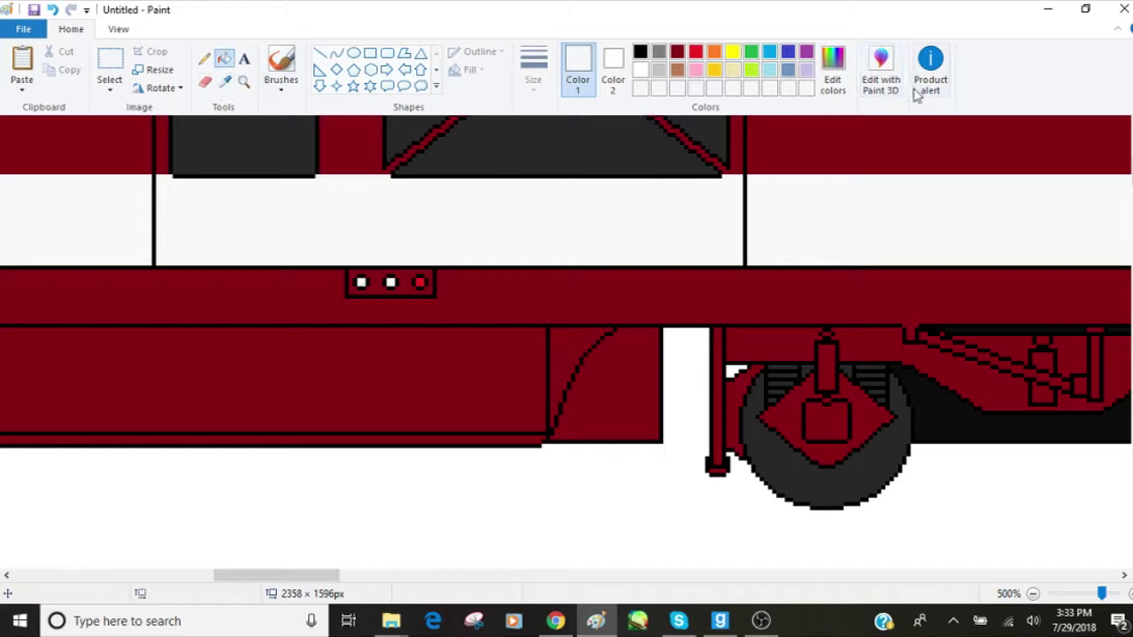
{"action": "left_click", "coordinate": [830, 82]}
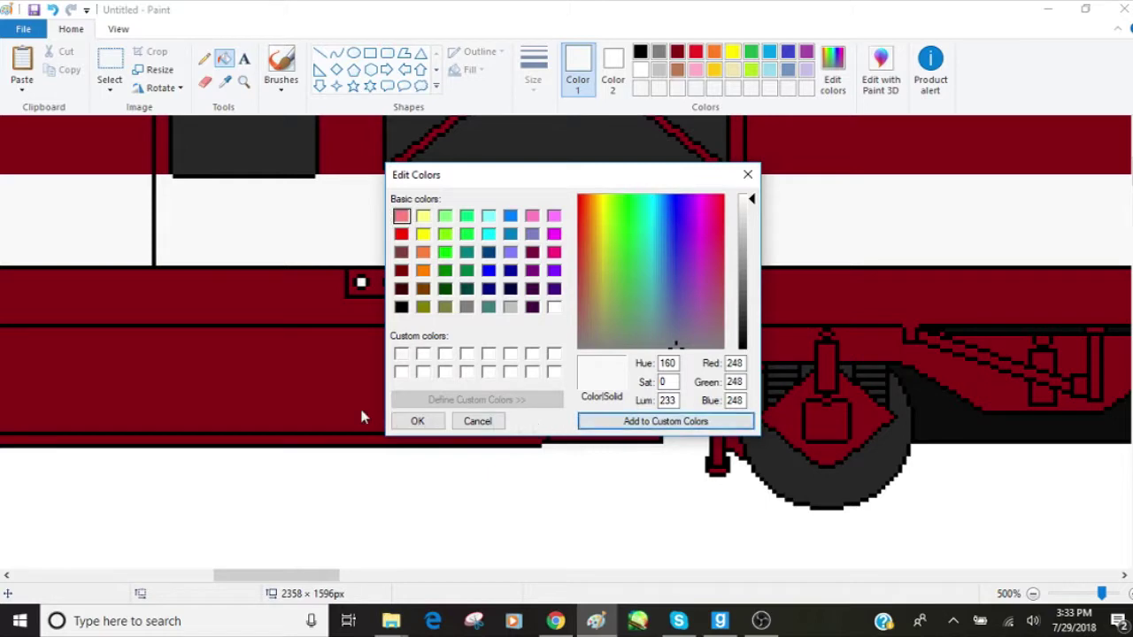
{"action": "left_click", "coordinate": [424, 422]}
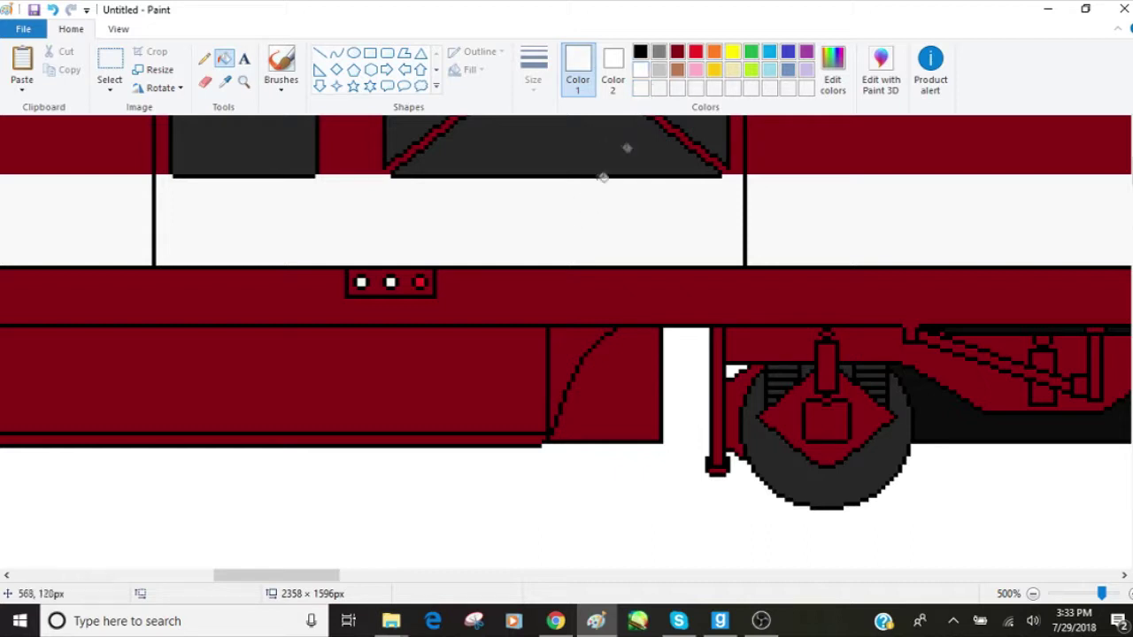
- Fill the headlight panel at the tip of the locomotive's nose with the palette's orange
{"action": "scroll", "coordinate": [493, 197], "scroll_direction": "up", "scroll_amount": 3}
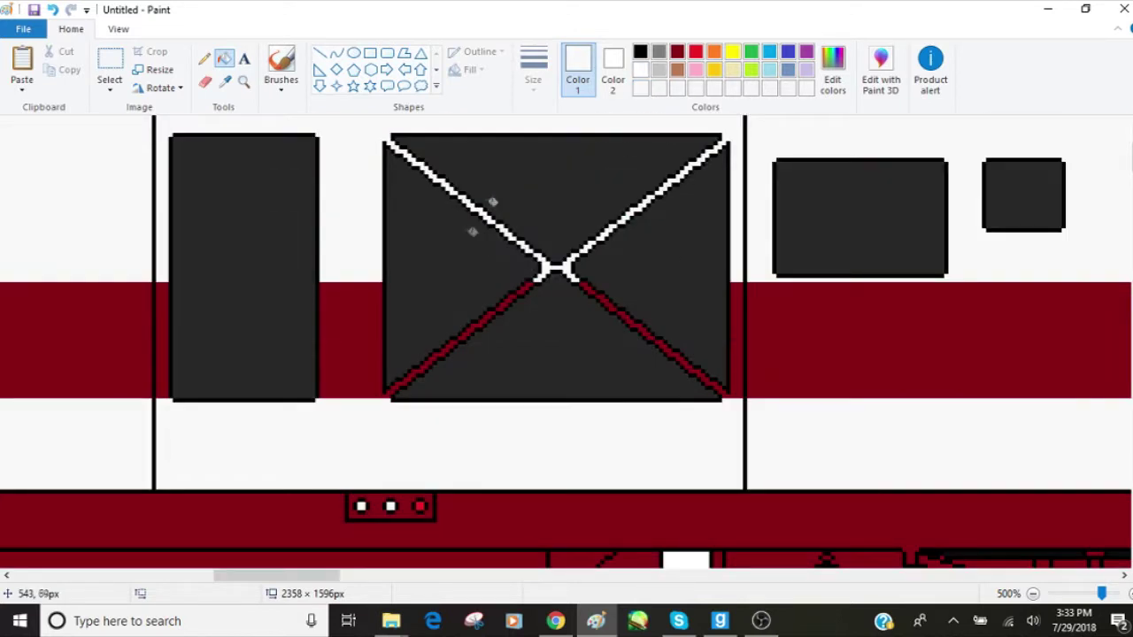
{"action": "scroll", "coordinate": [443, 301], "scroll_direction": "up", "scroll_amount": 3}
{"action": "left_click_drag", "start_coordinate": [299, 575], "coordinate": [96, 494]}
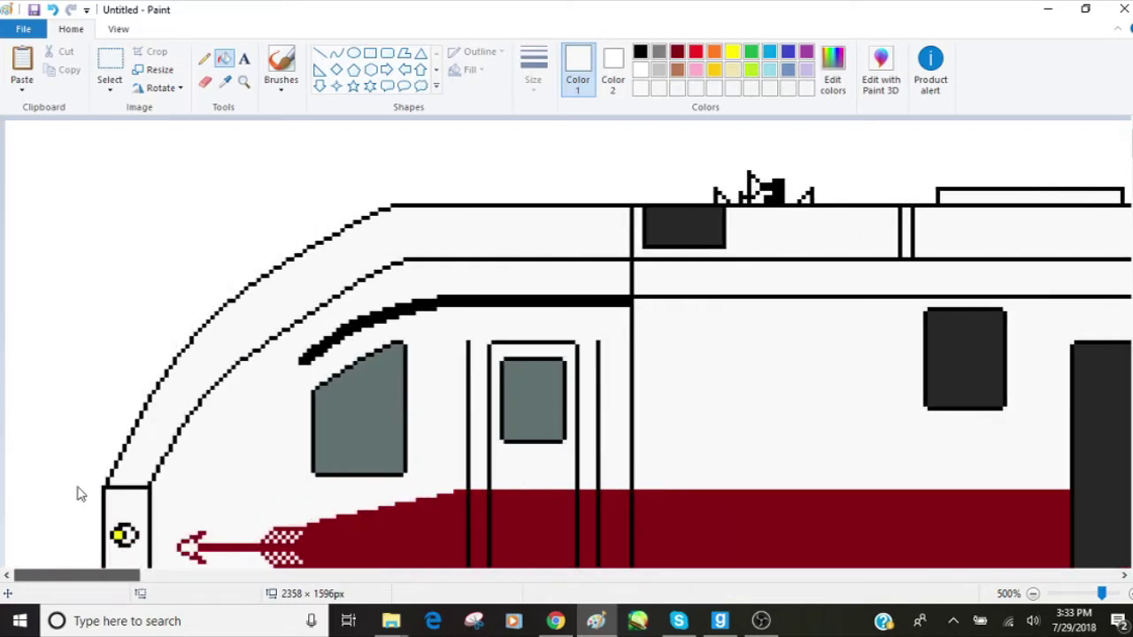
{"action": "left_click_drag", "start_coordinate": [76, 494], "coordinate": [101, 486]}
{"action": "scroll", "coordinate": [129, 405], "scroll_direction": "down", "scroll_amount": 5}
{"action": "scroll", "coordinate": [128, 405], "scroll_direction": "up", "scroll_amount": 5}
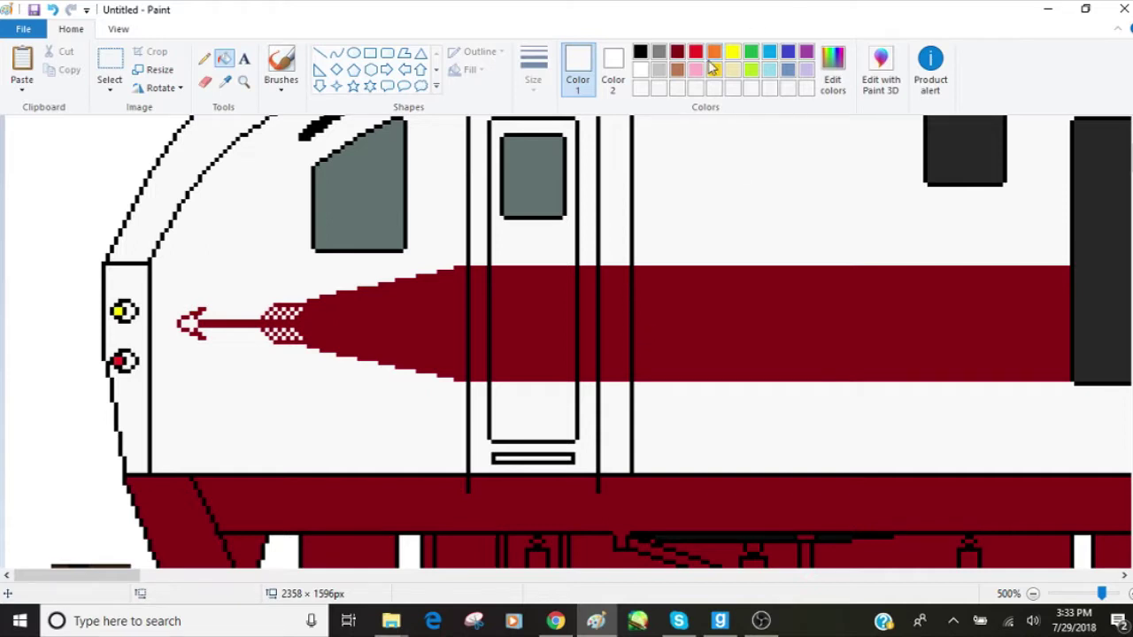
{"action": "left_click", "coordinate": [714, 51]}
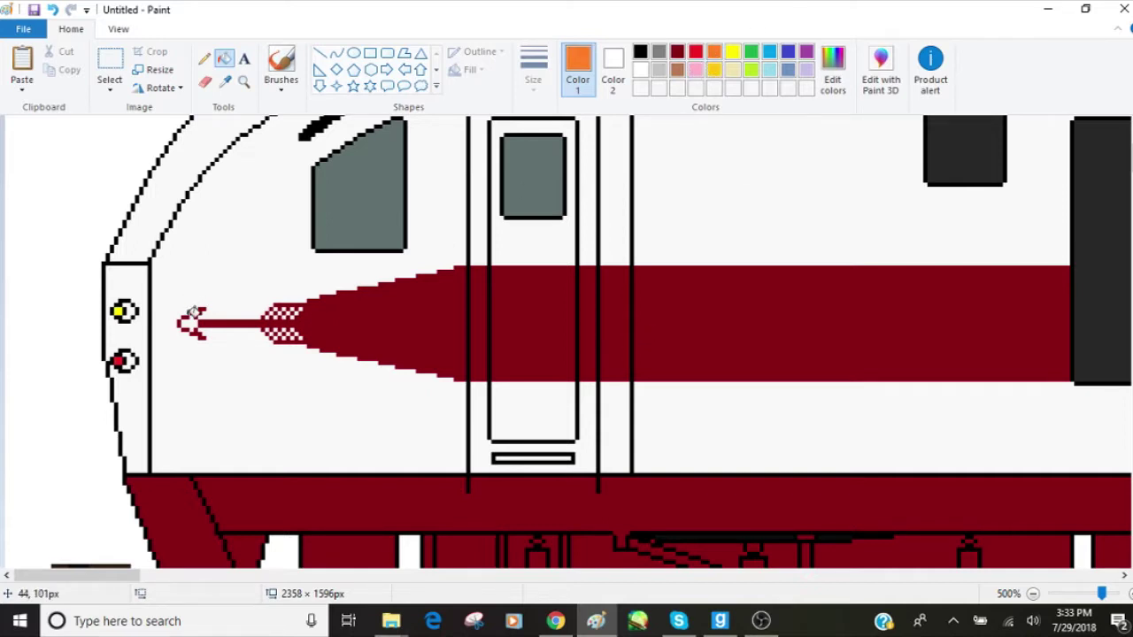
{"action": "left_click", "coordinate": [136, 278]}
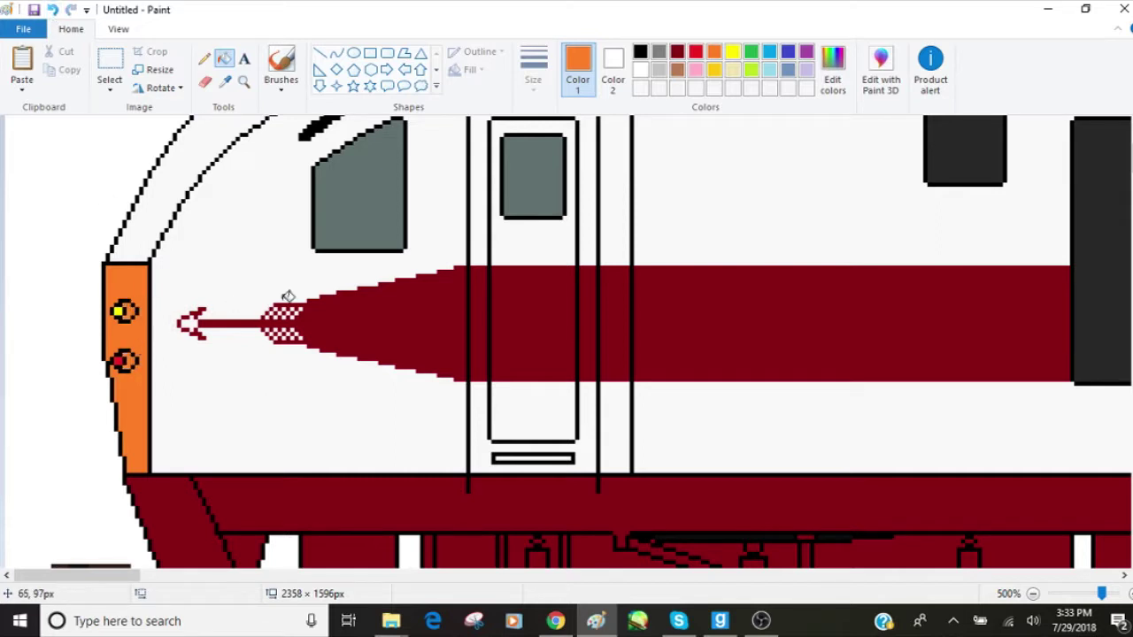
- Fill the cab side, door and door-frame areas above and below the dark red stripe with orange
{"action": "scroll", "coordinate": [279, 299], "scroll_direction": "up", "scroll_amount": 2}
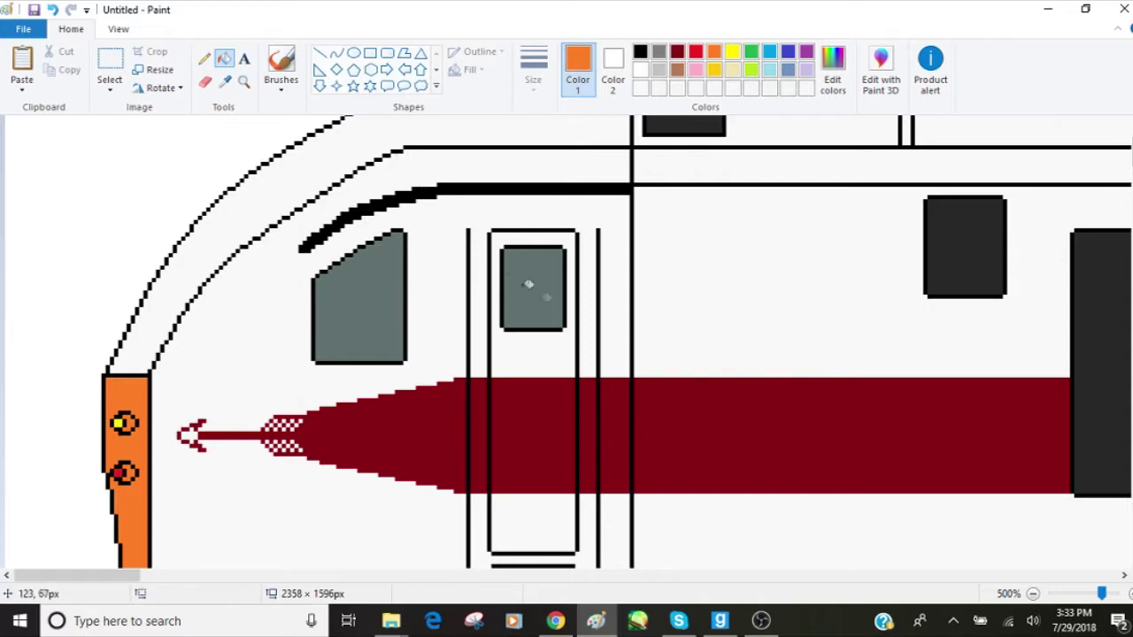
{"action": "left_click", "coordinate": [571, 328]}
{"action": "left_click", "coordinate": [587, 323]}
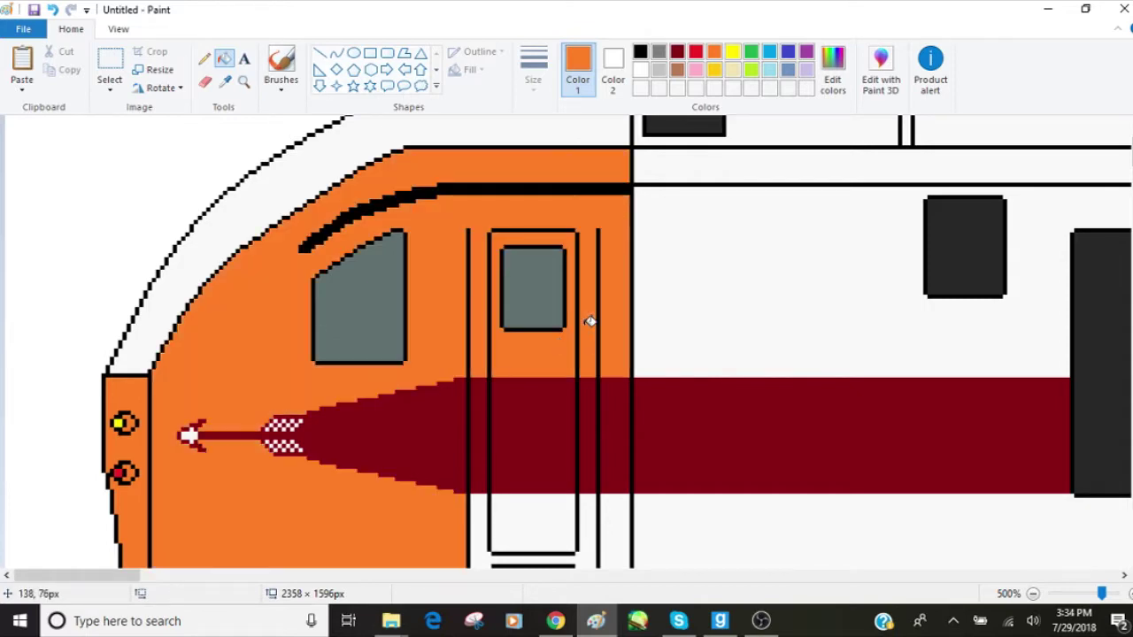
{"action": "scroll", "coordinate": [589, 311], "scroll_direction": "down", "scroll_amount": 4}
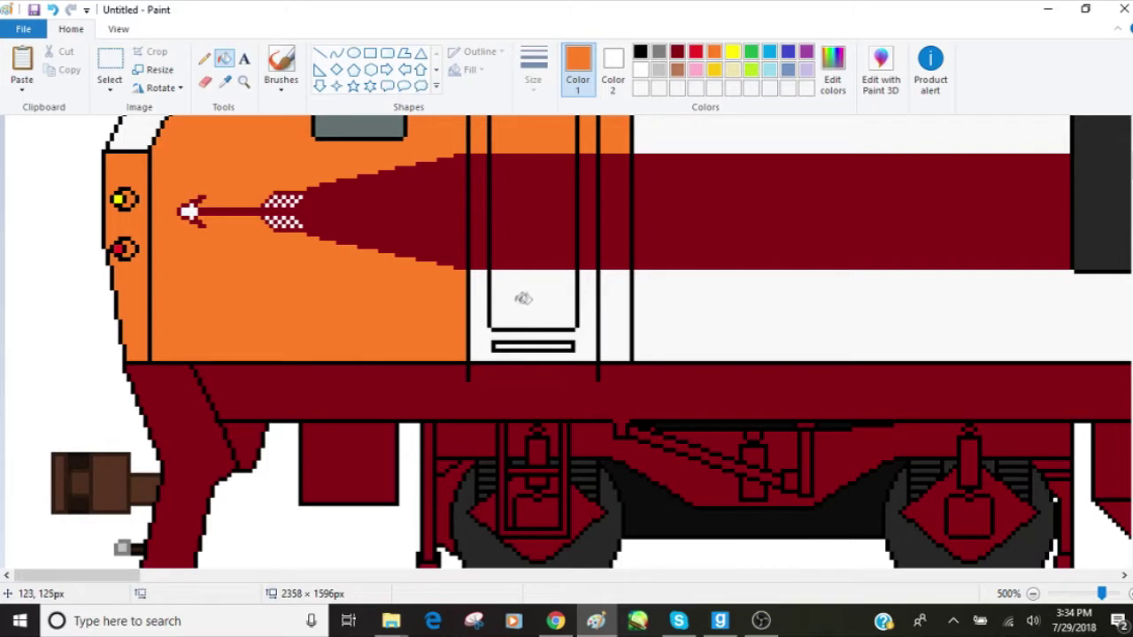
{"action": "left_click", "coordinate": [506, 294]}
{"action": "left_click", "coordinate": [581, 321]}
{"action": "left_click", "coordinate": [565, 345]}
{"action": "left_click", "coordinate": [614, 307]}
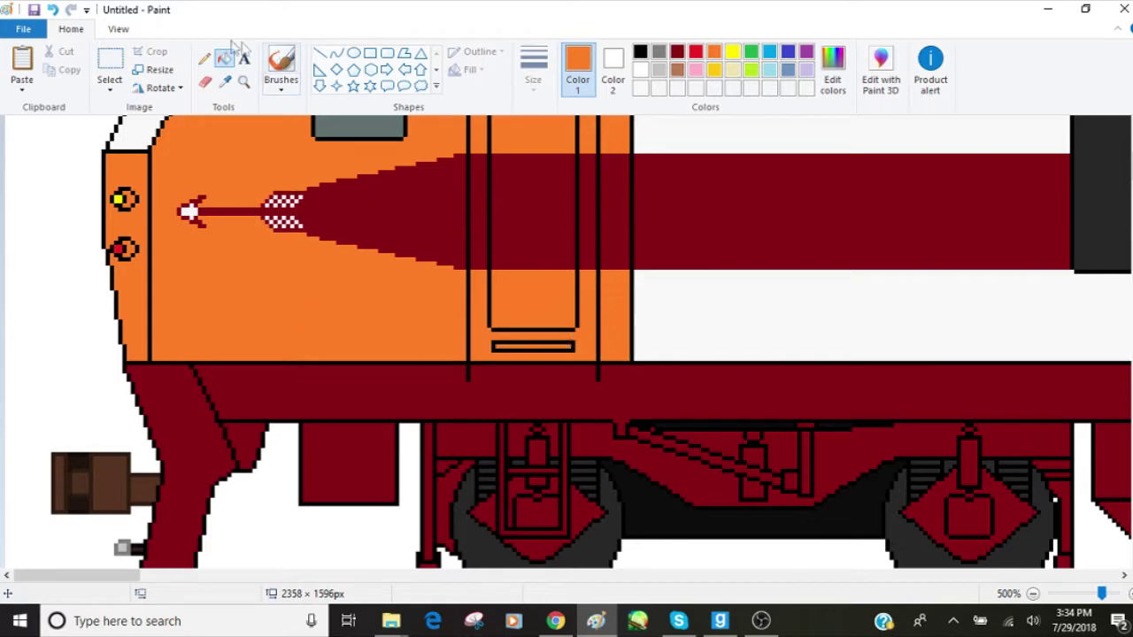
- Sample the stripe's dark red and fill the white inside of the arrowhead on the nose
{"action": "left_click", "coordinate": [244, 81]}
{"action": "left_click", "coordinate": [262, 183]}
{"action": "left_click", "coordinate": [262, 183]}
{"action": "left_click", "coordinate": [308, 253]}
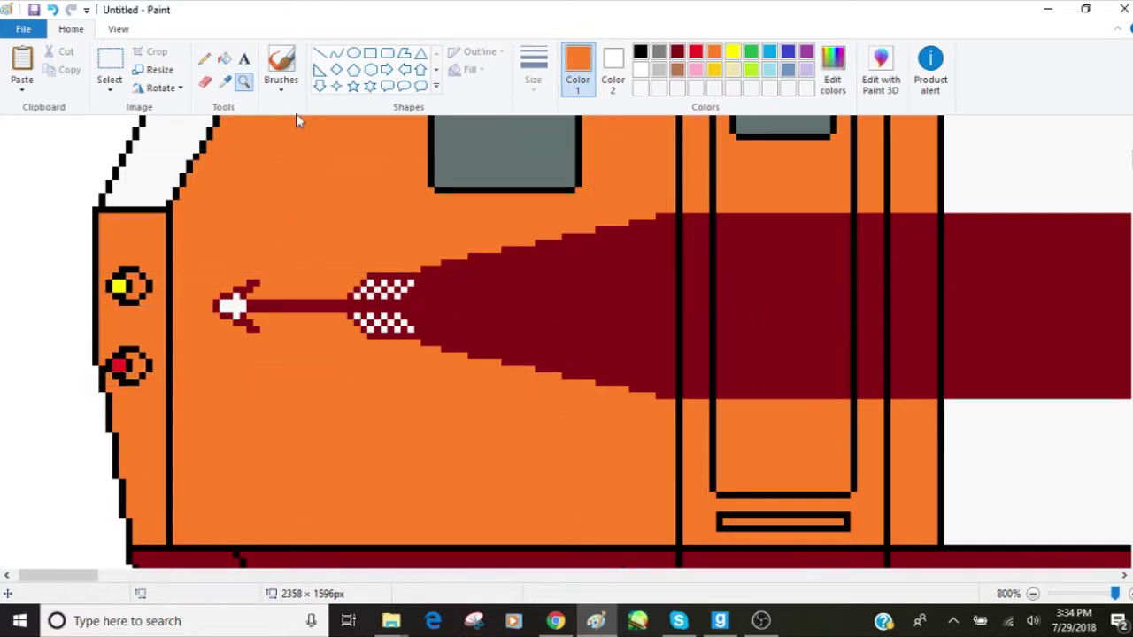
{"action": "left_click", "coordinate": [225, 80]}
{"action": "left_click", "coordinate": [544, 258]}
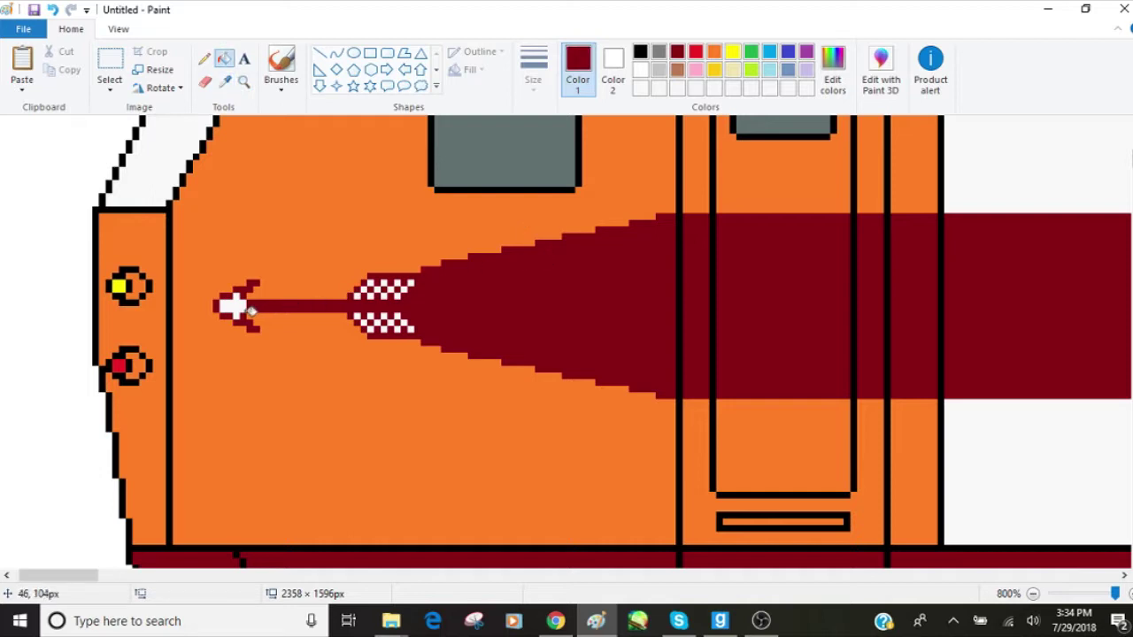
{"action": "left_click", "coordinate": [232, 305]}
- Recolor the white checkered pixels in both halves of the arrow's fletching orange with the Line tool
{"action": "left_click", "coordinate": [715, 53]}
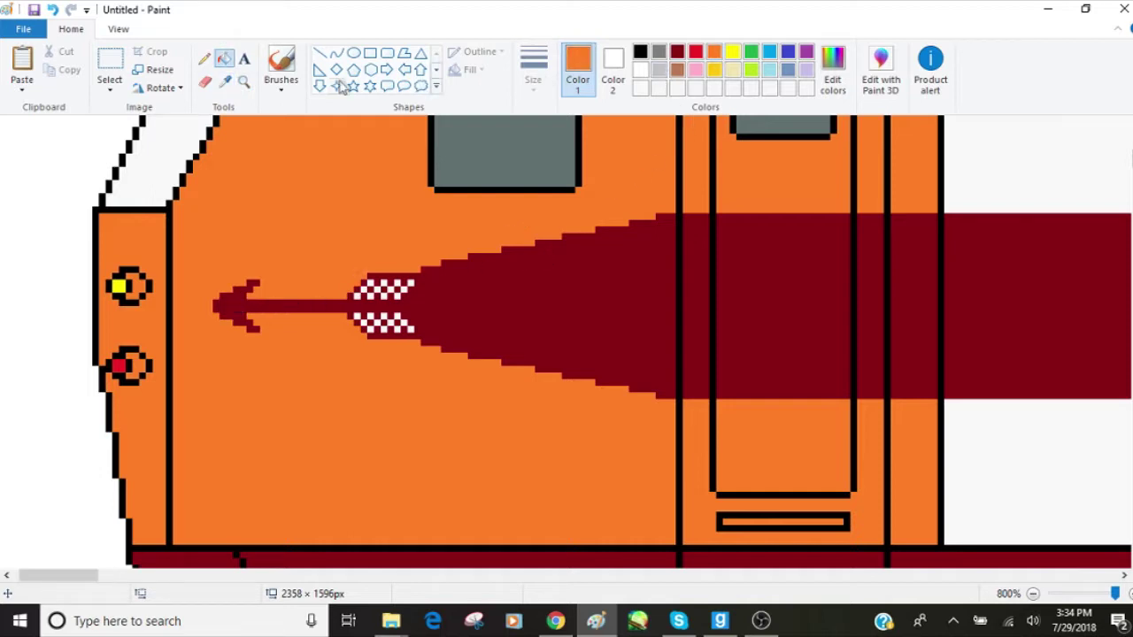
{"action": "left_click", "coordinate": [319, 53]}
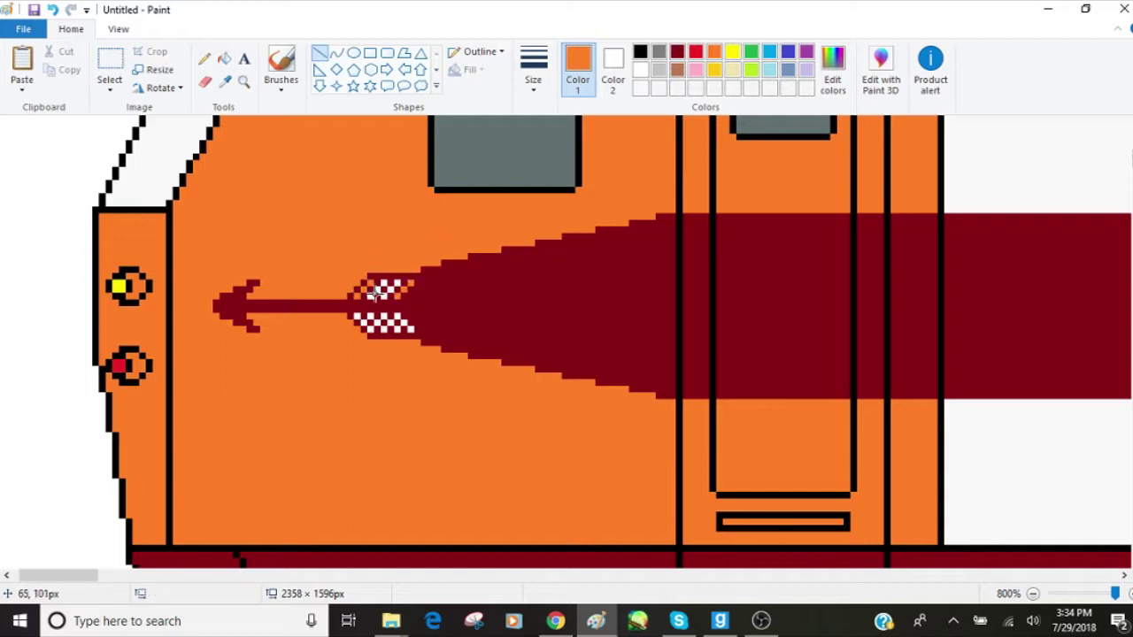
{"action": "left_click_drag", "start_coordinate": [373, 282], "coordinate": [390, 288]}
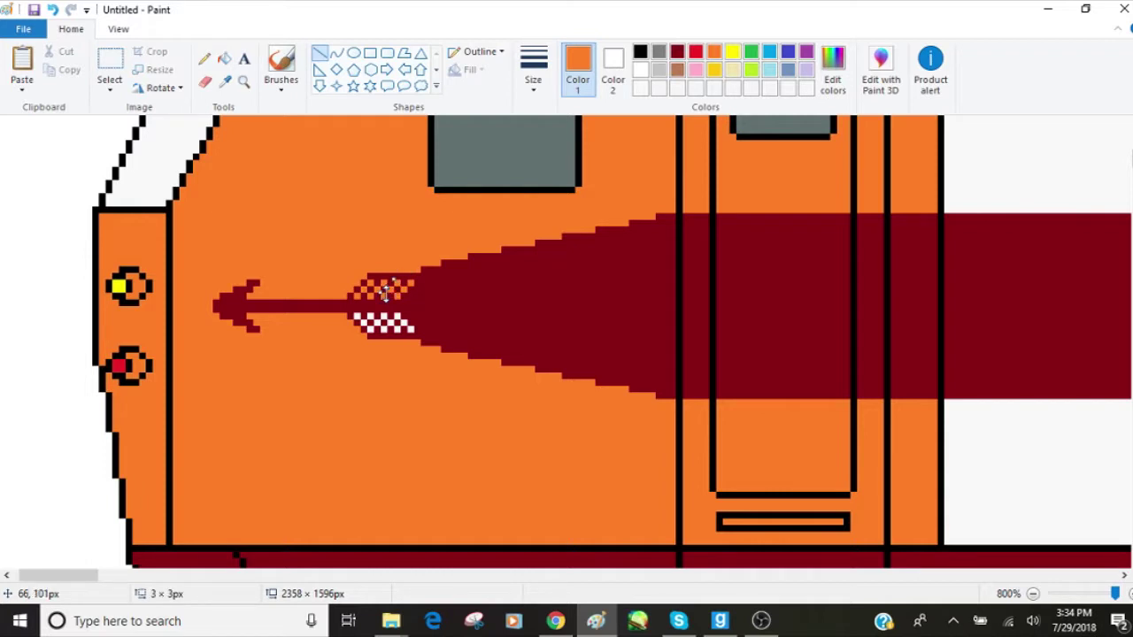
{"action": "left_click_drag", "start_coordinate": [395, 317], "coordinate": [412, 331]}
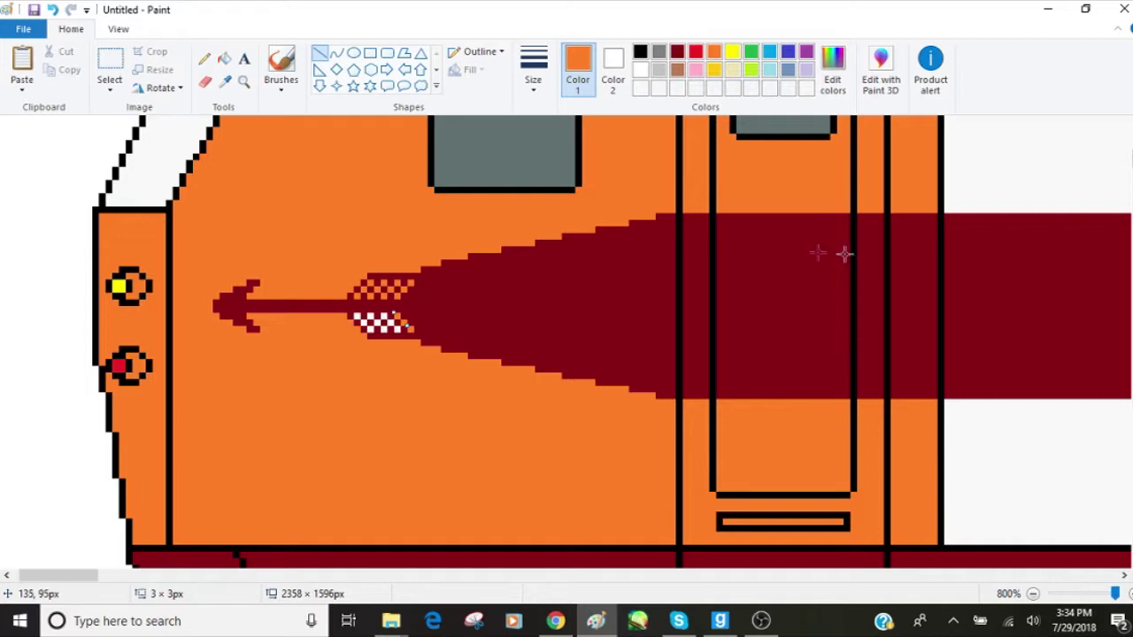
{"action": "left_click_drag", "start_coordinate": [383, 315], "coordinate": [390, 325]}
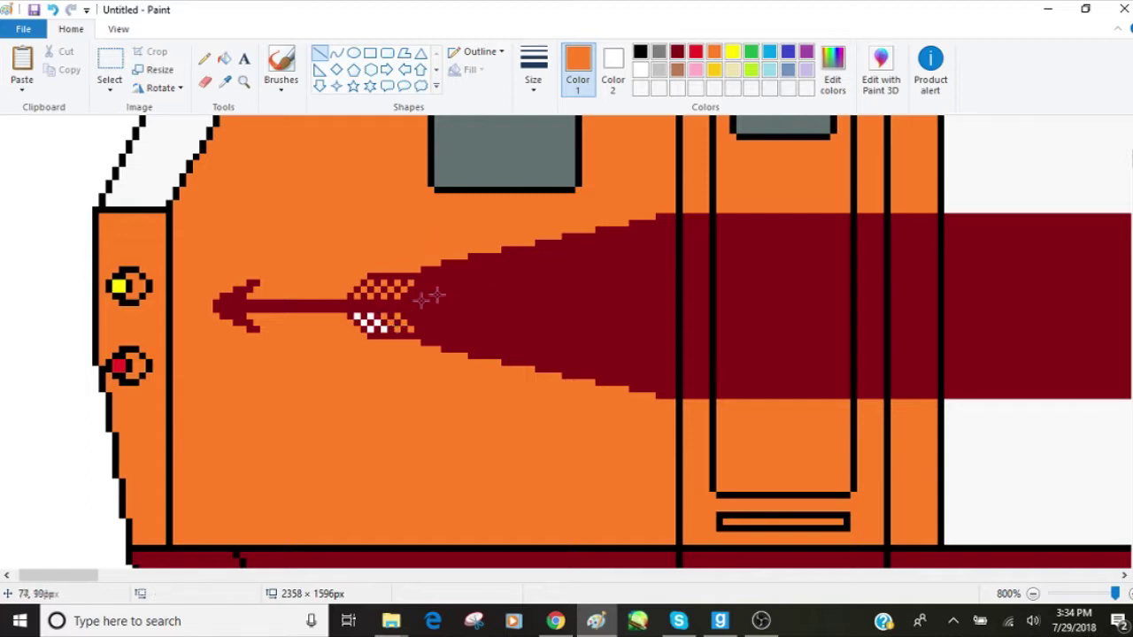
{"action": "left_click", "coordinate": [372, 316]}
{"action": "mouse_move", "coordinate": [372, 316]}
{"action": "left_mouse_down"}
{"action": "mouse_move", "coordinate": [384, 329]}
{"action": "mouse_move", "coordinate": [367, 329]}
{"action": "left_mouse_up"}
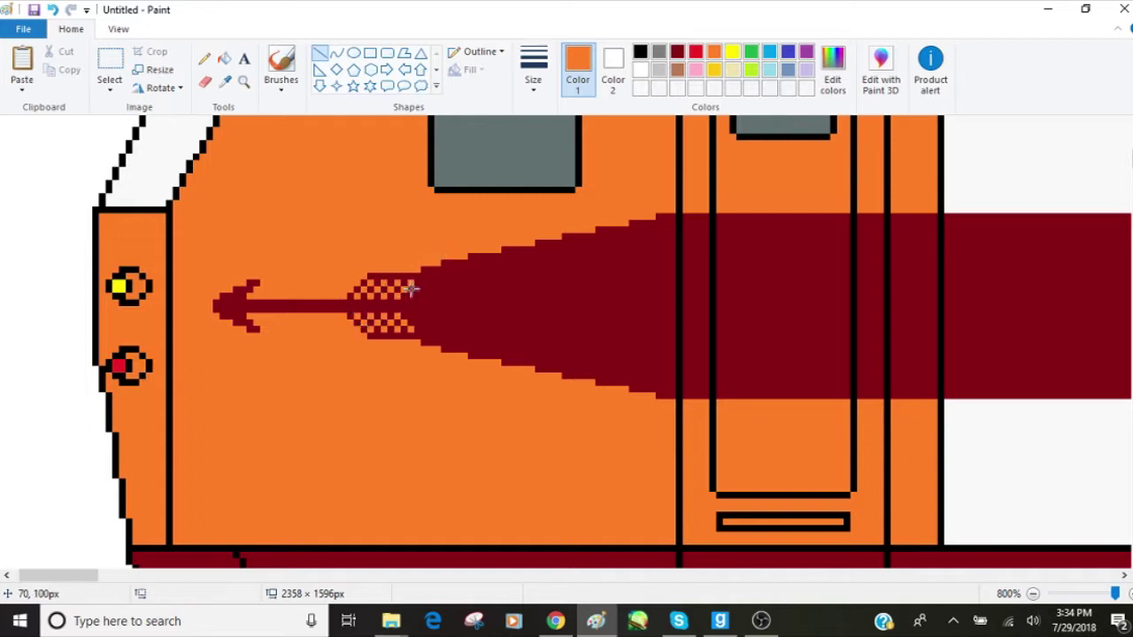
- Fill the long body side behind the cab with orange, both above and below the dark red stripe
{"action": "scroll", "coordinate": [404, 278], "scroll_direction": "up", "scroll_amount": 3}
{"action": "scroll", "coordinate": [405, 266], "scroll_direction": "down", "scroll_amount": 2}
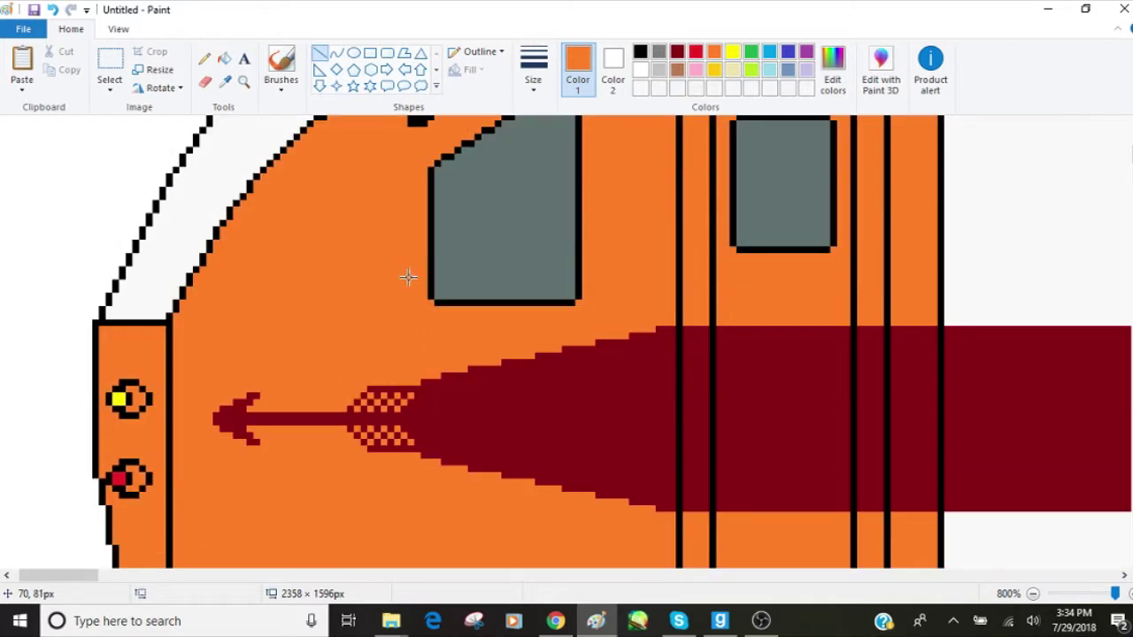
{"action": "scroll", "coordinate": [408, 341], "scroll_direction": "up", "scroll_amount": 3}
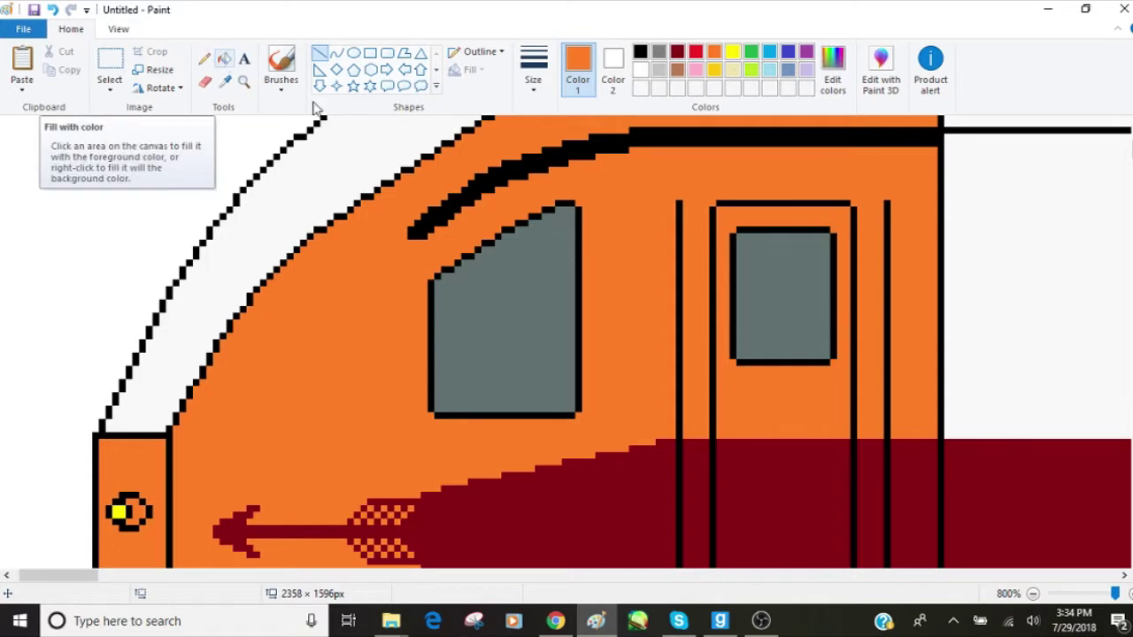
{"action": "scroll", "coordinate": [557, 301], "scroll_direction": "up", "scroll_amount": 5}
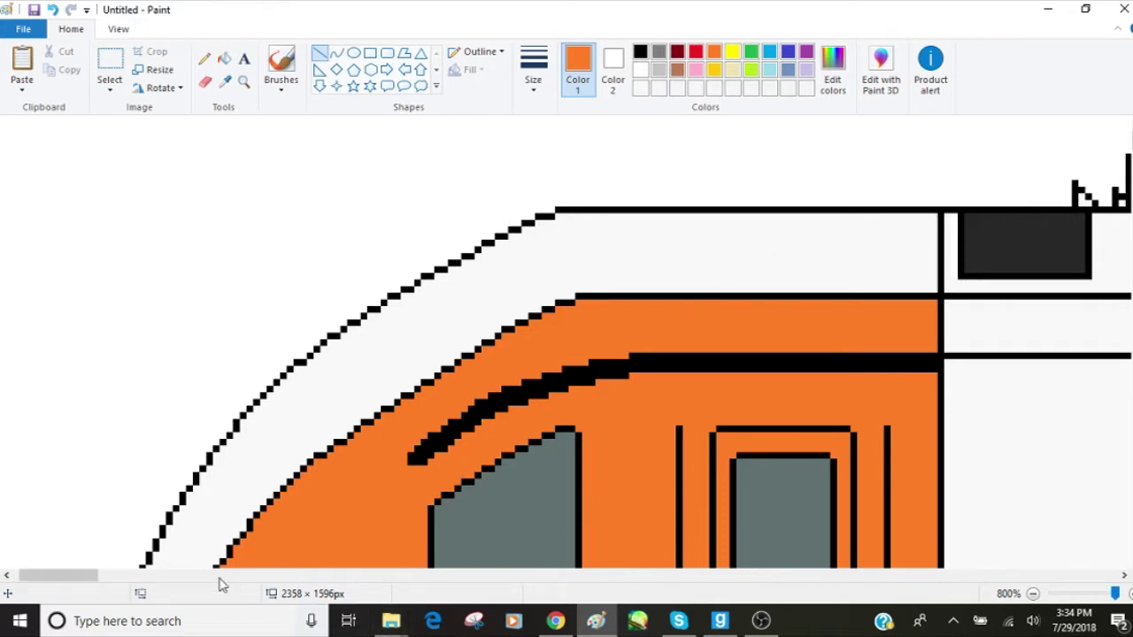
{"action": "left_click_drag", "start_coordinate": [79, 575], "coordinate": [159, 544]}
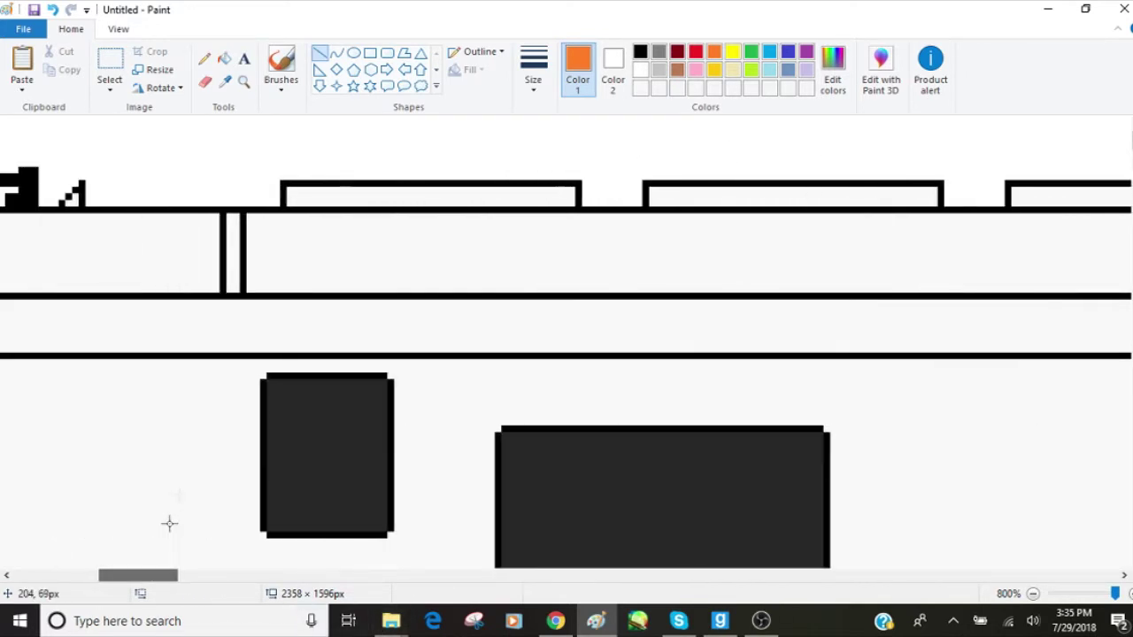
{"action": "scroll", "coordinate": [222, 424], "scroll_direction": "down", "scroll_amount": 7}
{"action": "left_click", "coordinate": [224, 59]}
{"action": "left_click", "coordinate": [223, 217]}
{"action": "scroll", "coordinate": [665, 425], "scroll_direction": "up", "scroll_amount": 3}
{"action": "scroll", "coordinate": [665, 425], "scroll_direction": "down", "scroll_amount": 5}
{"action": "left_click", "coordinate": [666, 425]}
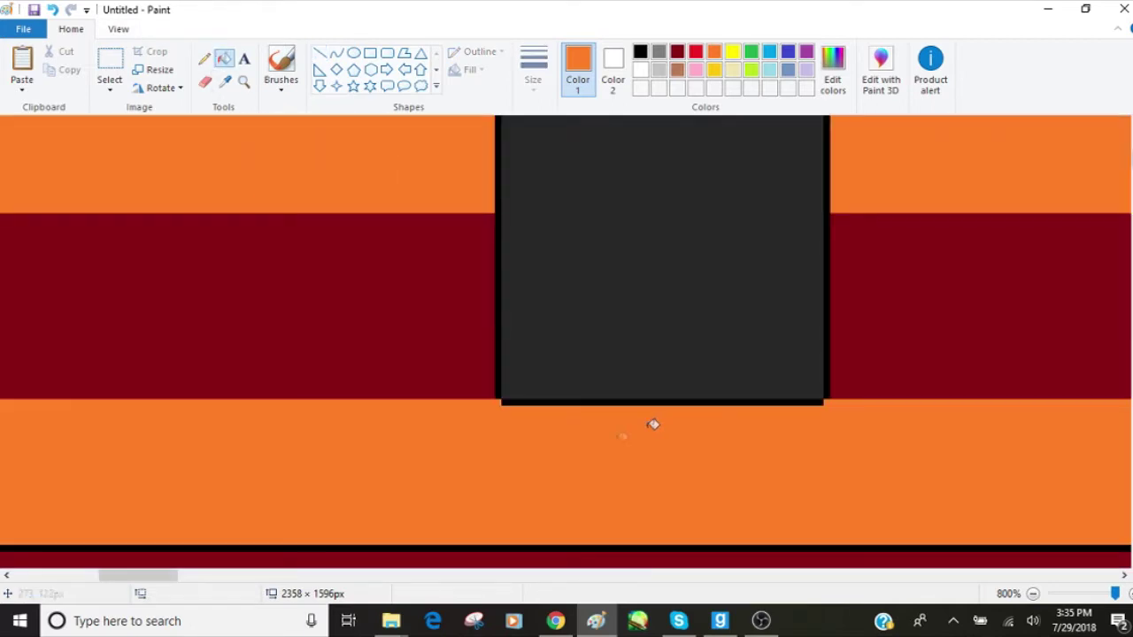
- Fill the body section around the X-braced grille with orange, both below and above the stripe
{"action": "left_click_drag", "start_coordinate": [143, 577], "coordinate": [267, 577]}
{"action": "left_click", "coordinate": [402, 501]}
{"action": "scroll", "coordinate": [416, 486], "scroll_direction": "up", "scroll_amount": 3}
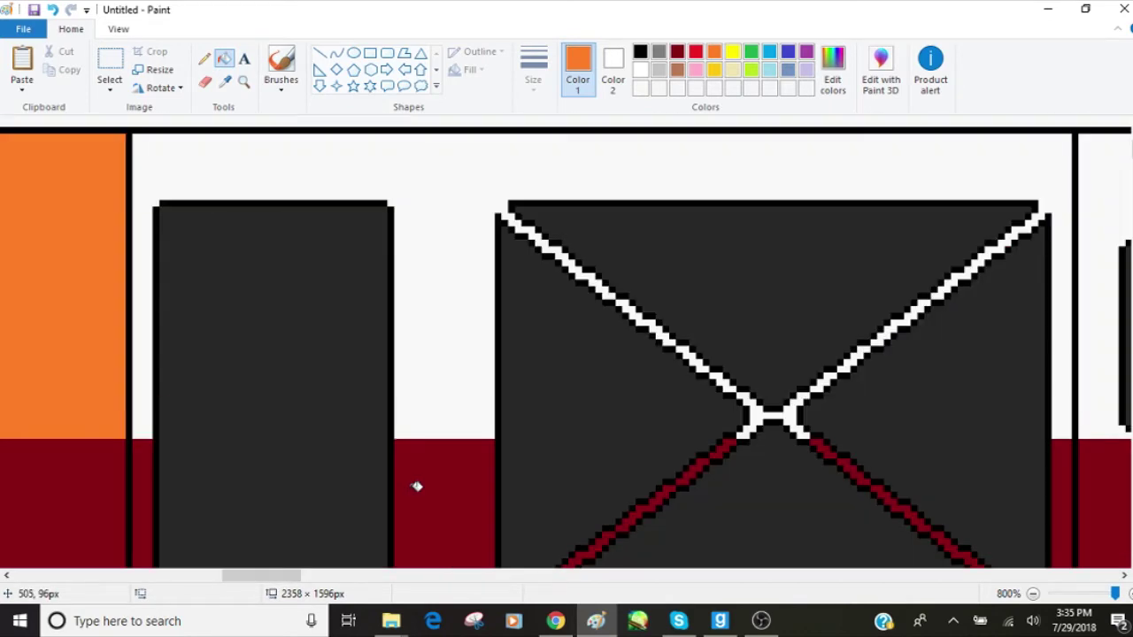
{"action": "left_click", "coordinate": [444, 349]}
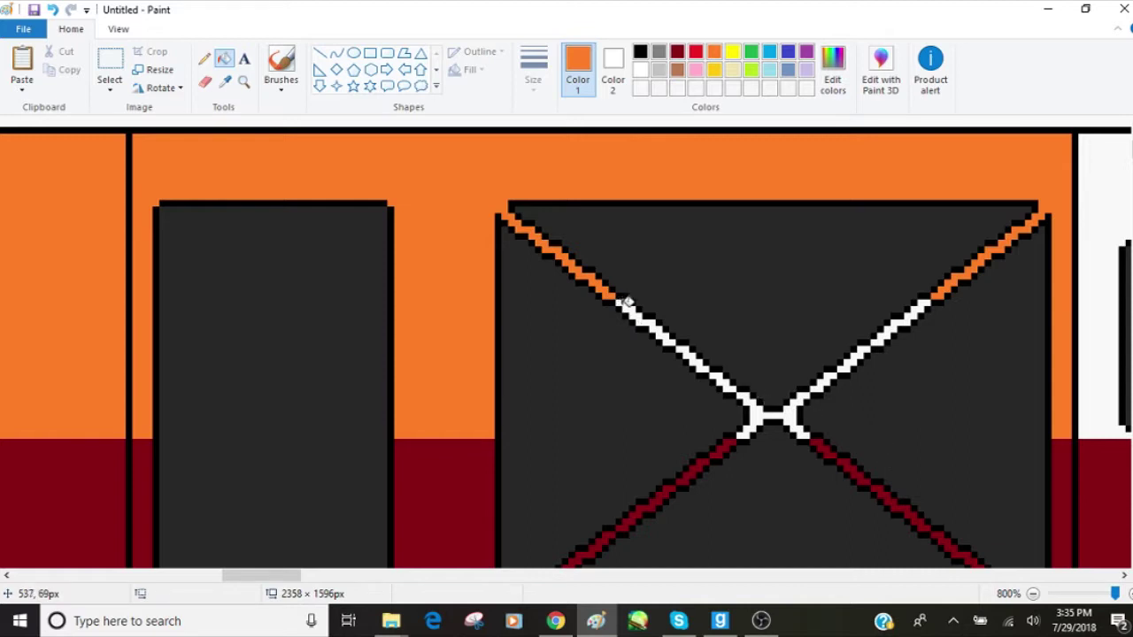
- Fill the remaining white segments of the grille's X-shaped brace above the stripe with orange
{"action": "left_click", "coordinate": [630, 303]}
{"action": "left_click", "coordinate": [708, 361]}
{"action": "left_click", "coordinate": [725, 376]}
{"action": "left_click", "coordinate": [754, 405]}
{"action": "left_click", "coordinate": [825, 376]}
{"action": "left_click", "coordinate": [854, 358]}
{"action": "left_click", "coordinate": [898, 319]}
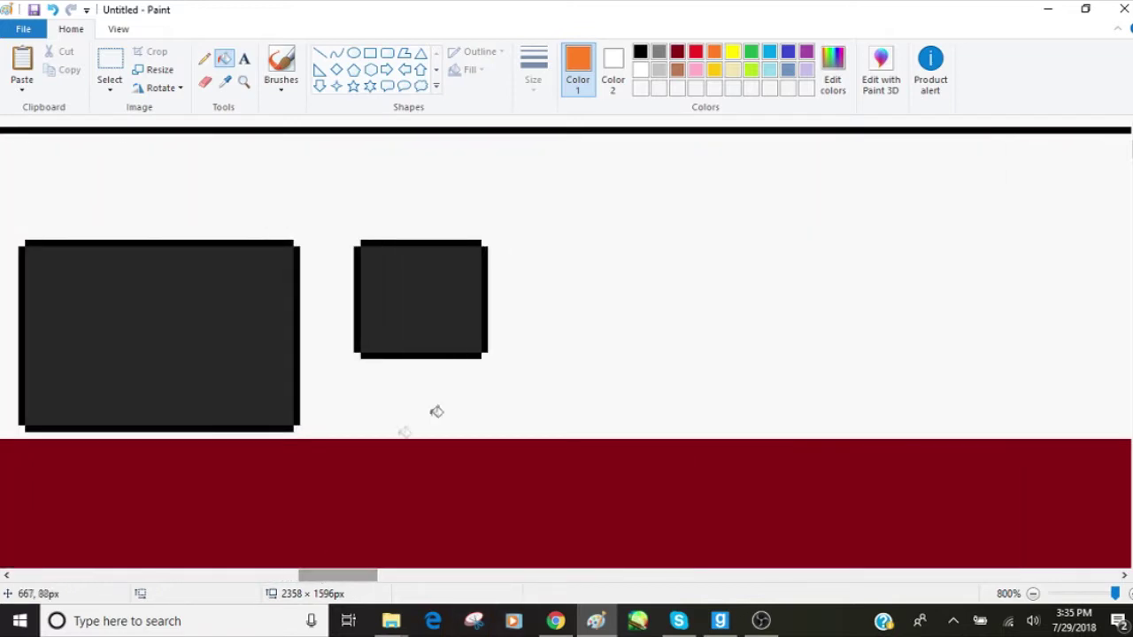
- Fill the rear body section behind the X-braced grille with orange, both above and below the dark red stripe
{"action": "left_click", "coordinate": [594, 375]}
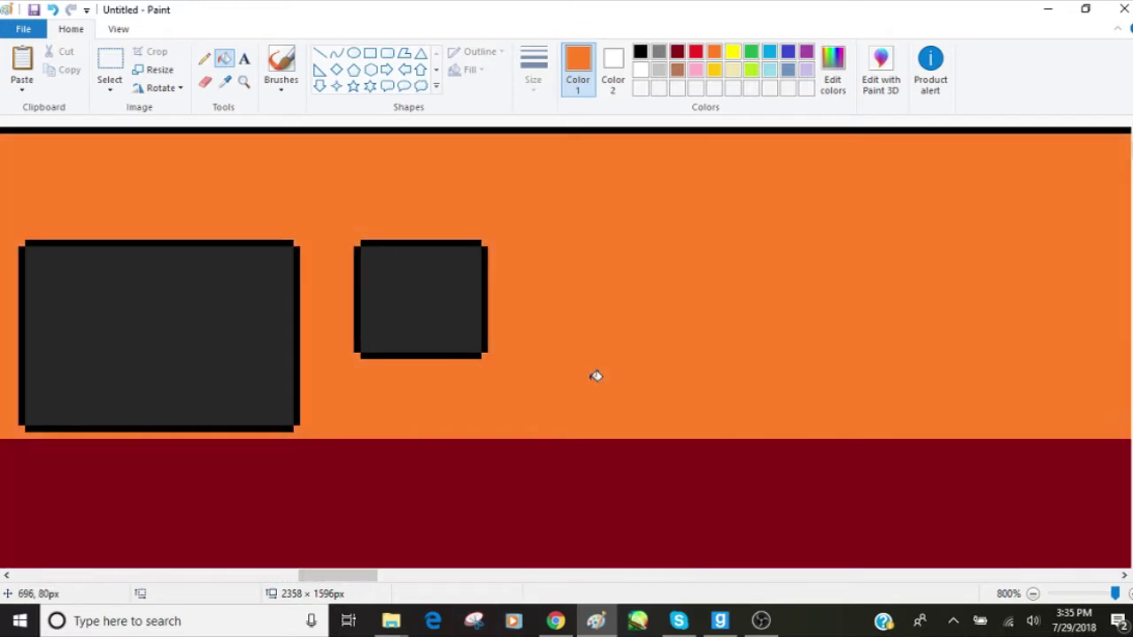
{"action": "scroll", "coordinate": [607, 387], "scroll_direction": "up", "scroll_amount": 2}
{"action": "mouse_move", "coordinate": [376, 577]}
{"action": "left_mouse_down"}
{"action": "mouse_move", "coordinate": [460, 577]}
{"action": "mouse_move", "coordinate": [389, 575]}
{"action": "left_mouse_up"}
{"action": "scroll", "coordinate": [371, 488], "scroll_direction": "down", "scroll_amount": 5}
{"action": "left_click", "coordinate": [453, 417]}
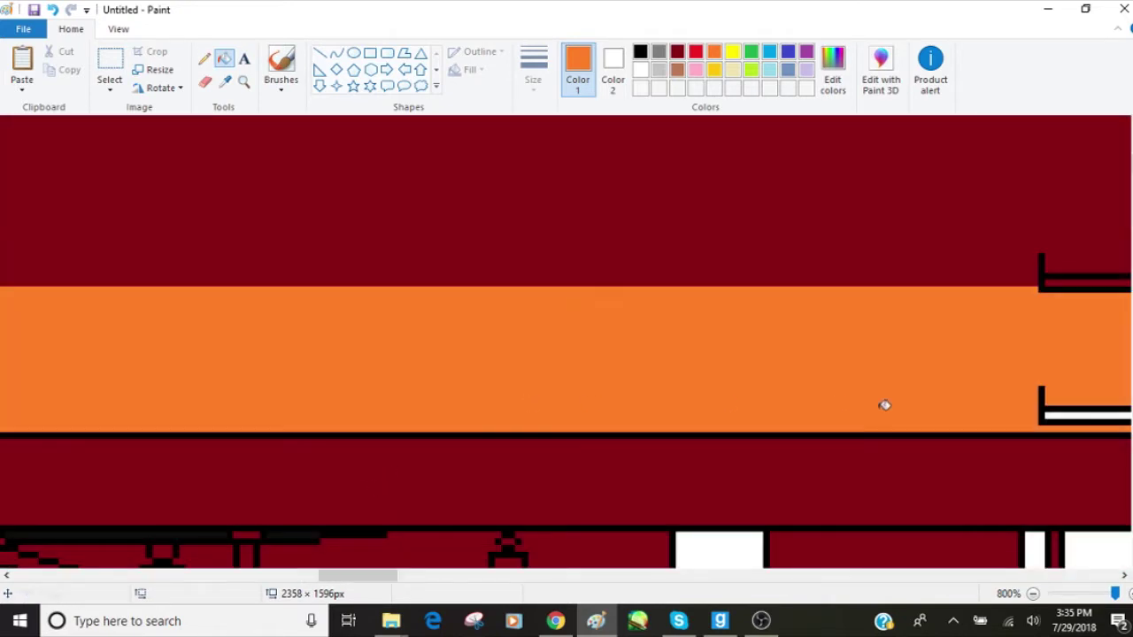
- Examine the orange and dark red paintwork along the full length of the locomotive's side
{"action": "left_click_drag", "start_coordinate": [1112, 593], "coordinate": [1085, 593]}
{"action": "left_click_drag", "start_coordinate": [379, 577], "coordinate": [3, 540]}
{"action": "scroll", "coordinate": [154, 134], "scroll_direction": "up", "scroll_amount": 2}
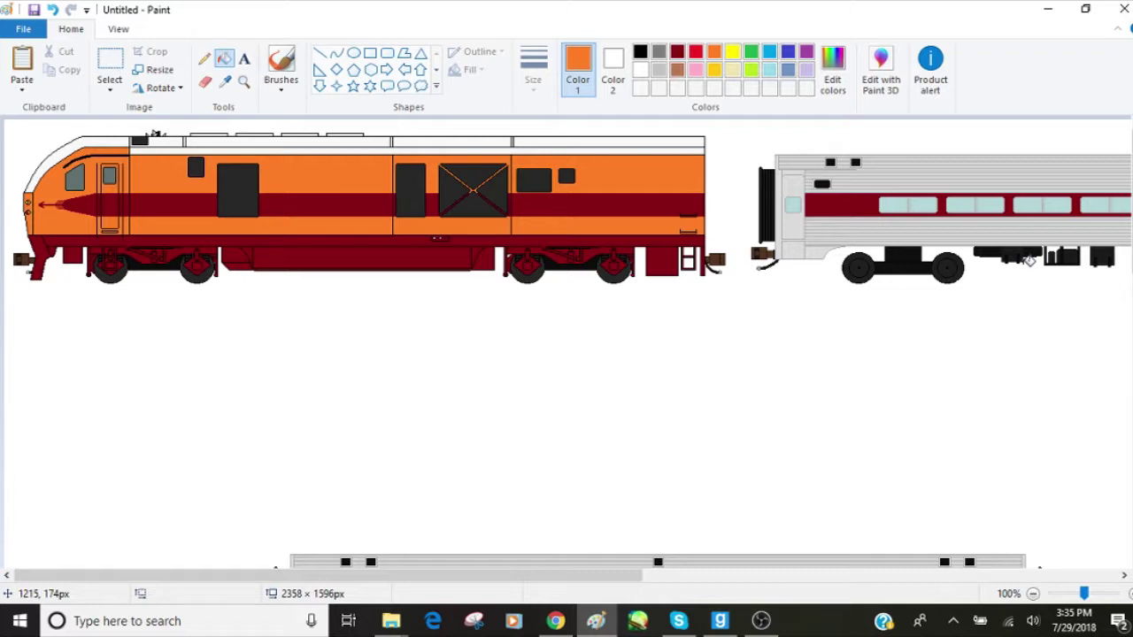
{"action": "left_click", "coordinate": [245, 82]}
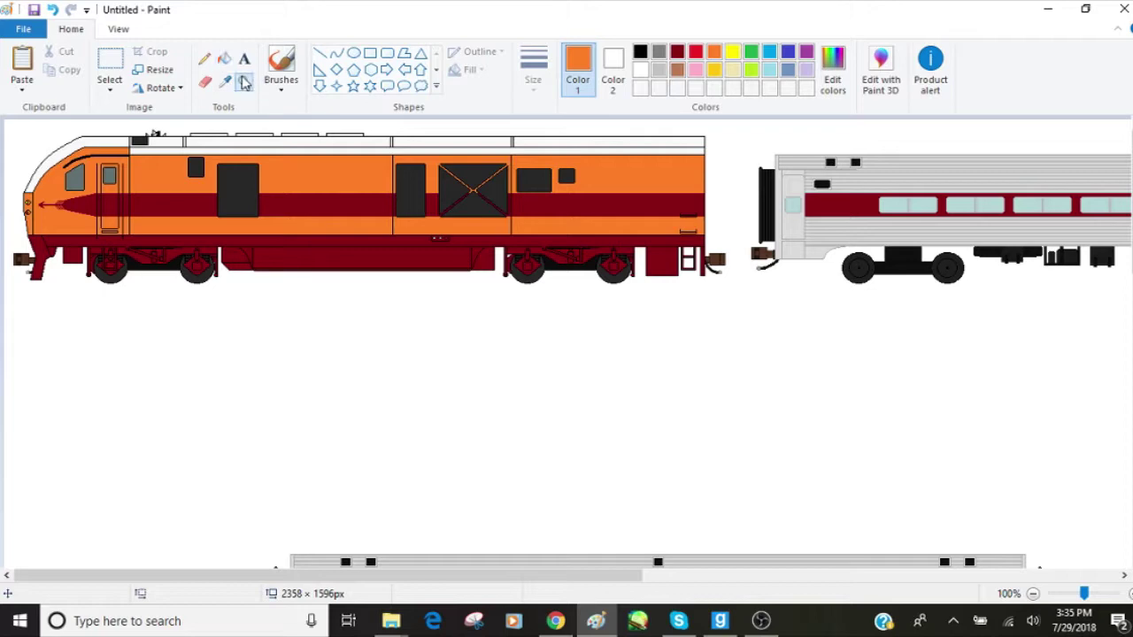
{"action": "left_click", "coordinate": [345, 188]}
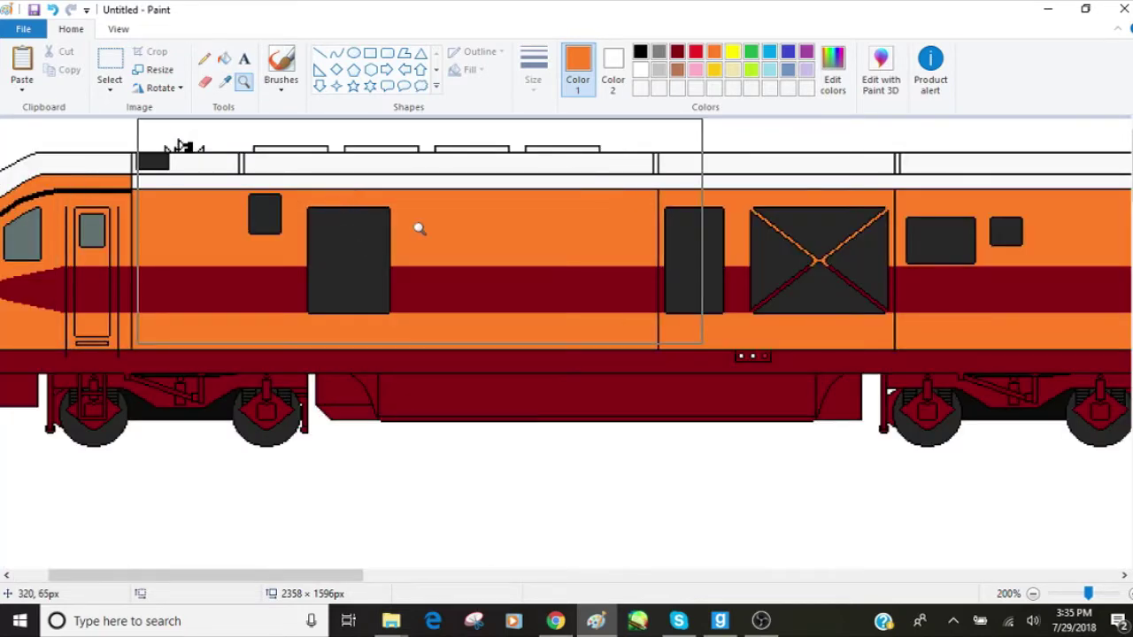
{"action": "left_click_drag", "start_coordinate": [338, 575], "coordinate": [455, 573]}
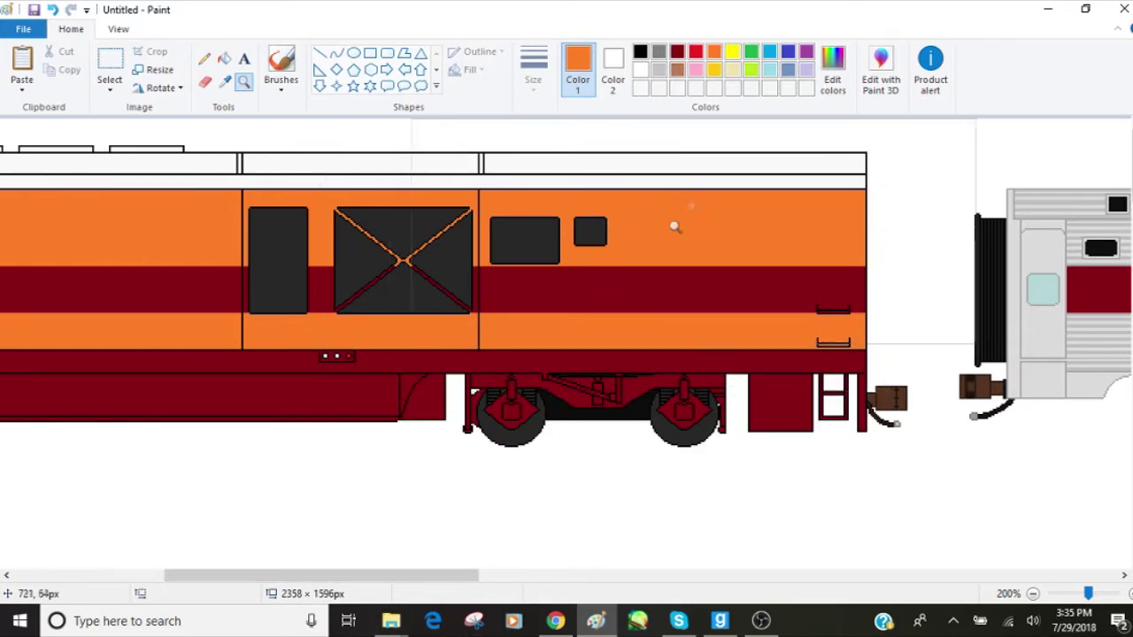
{"action": "left_click_drag", "start_coordinate": [414, 575], "coordinate": [343, 575]}
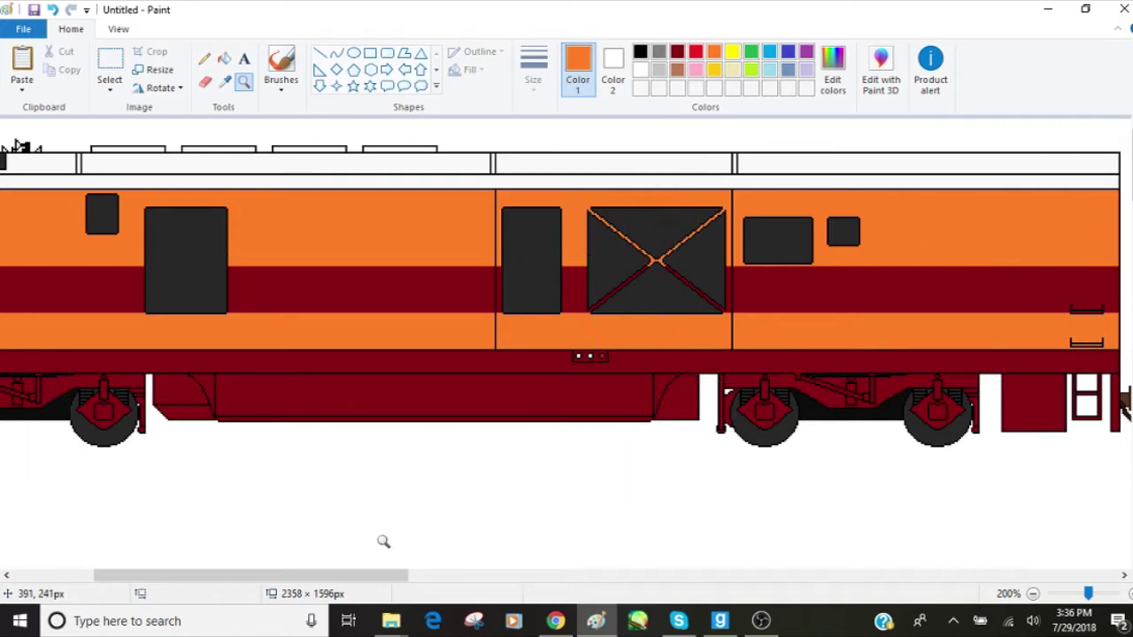
{"action": "left_click_drag", "start_coordinate": [327, 577], "coordinate": [287, 579]}
- Start a text box on the dark red stripe of the rear body section and set its font to Freestyle Script
{"action": "left_click", "coordinate": [743, 323]}
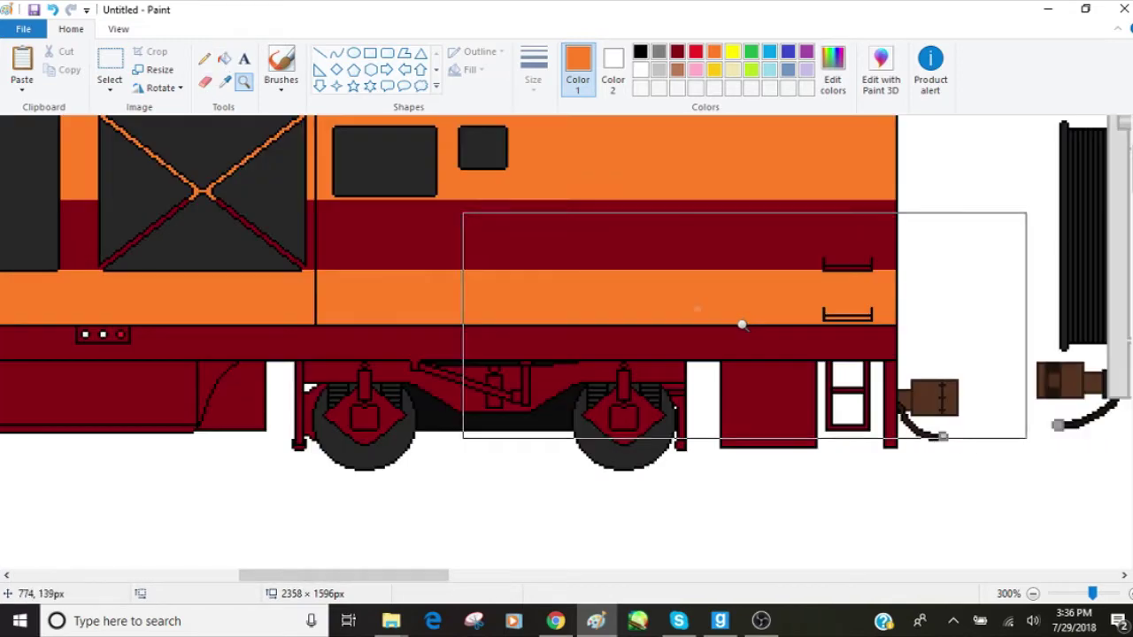
{"action": "left_click", "coordinate": [586, 253]}
{"action": "left_click", "coordinate": [245, 58]}
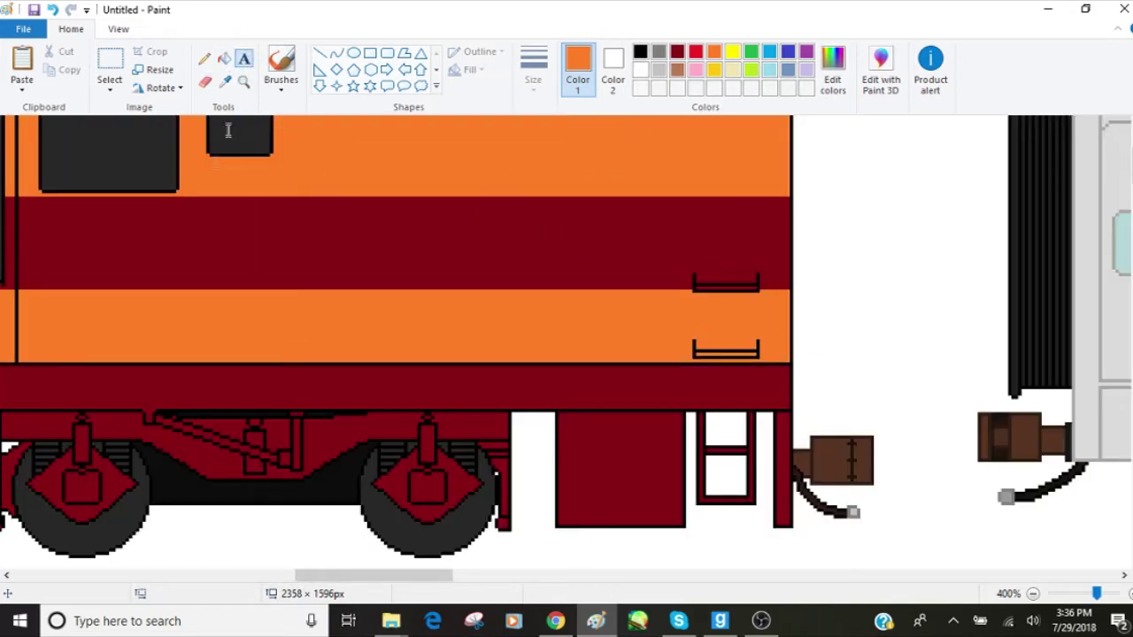
{"action": "left_click", "coordinate": [195, 241]}
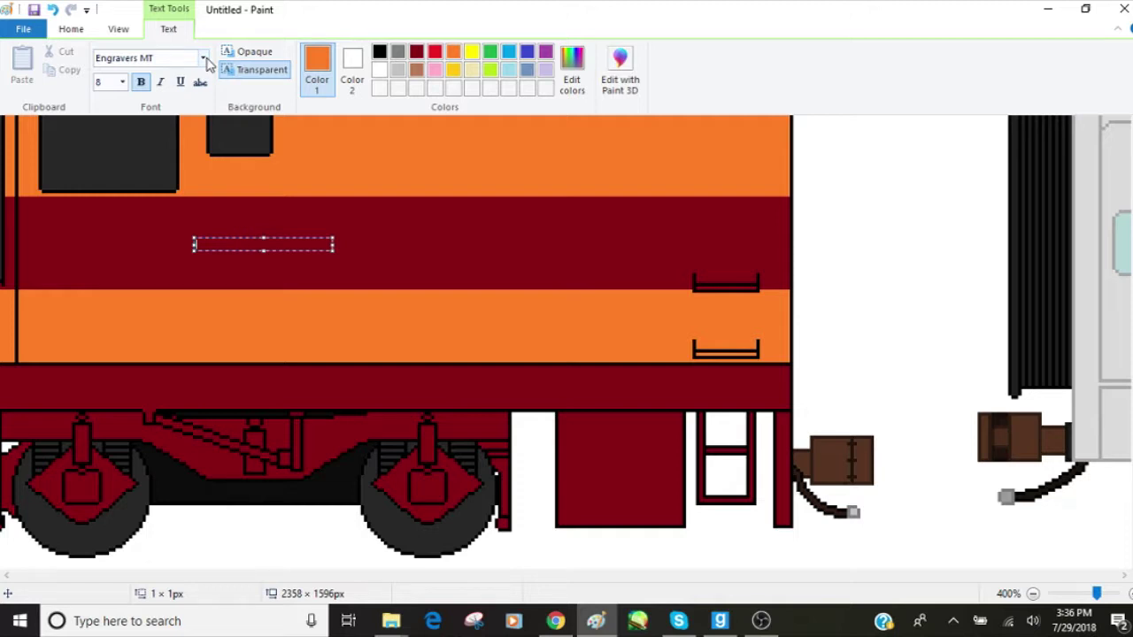
{"action": "left_click", "coordinate": [204, 59]}
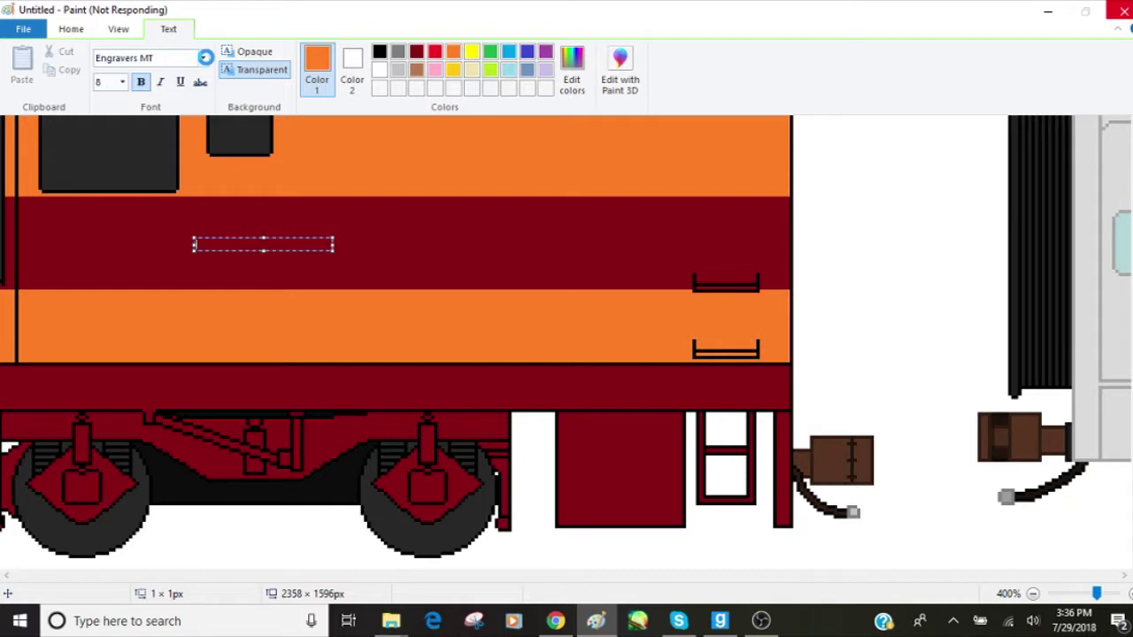
{"action": "left_click", "coordinate": [204, 58]}
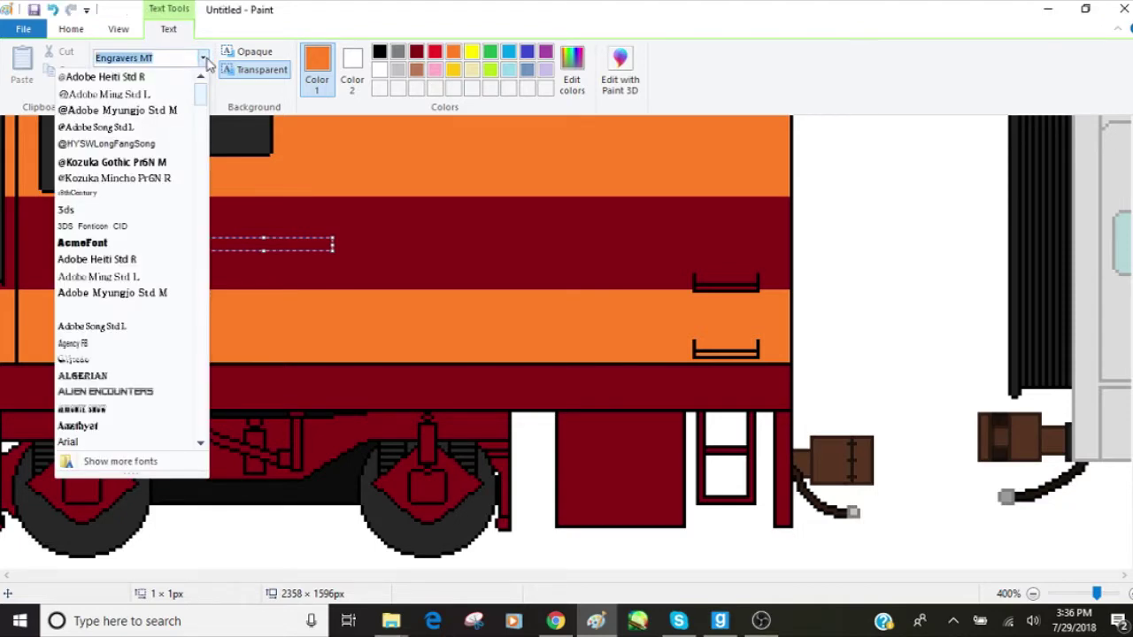
{"action": "scroll", "coordinate": [154, 182], "scroll_direction": "down", "scroll_amount": 12}
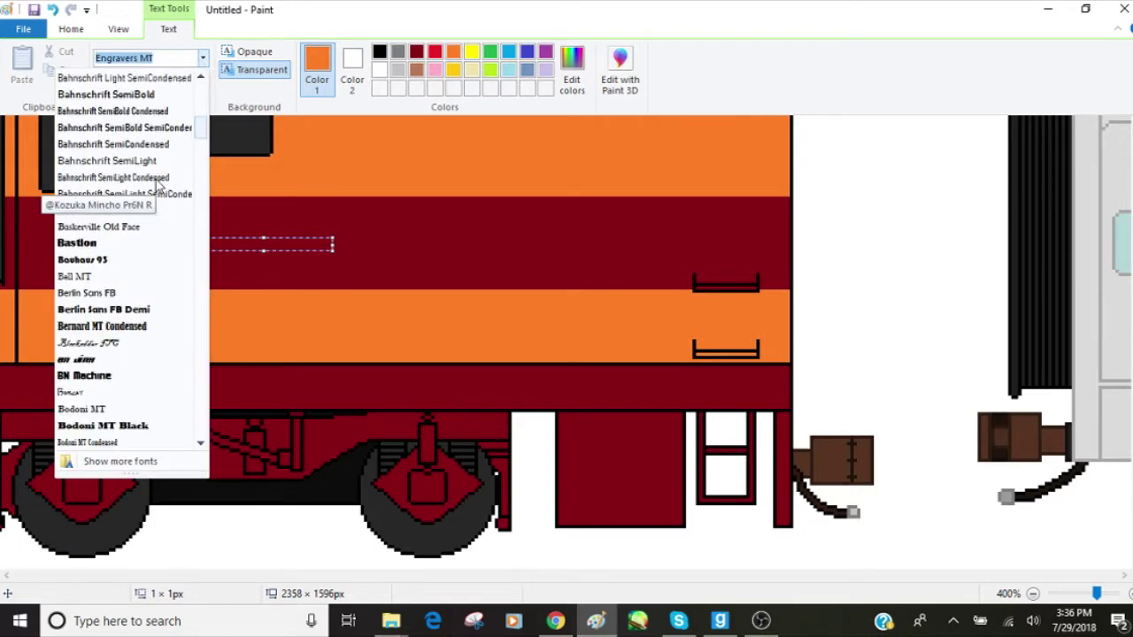
{"action": "scroll", "coordinate": [156, 181], "scroll_direction": "down", "scroll_amount": 3}
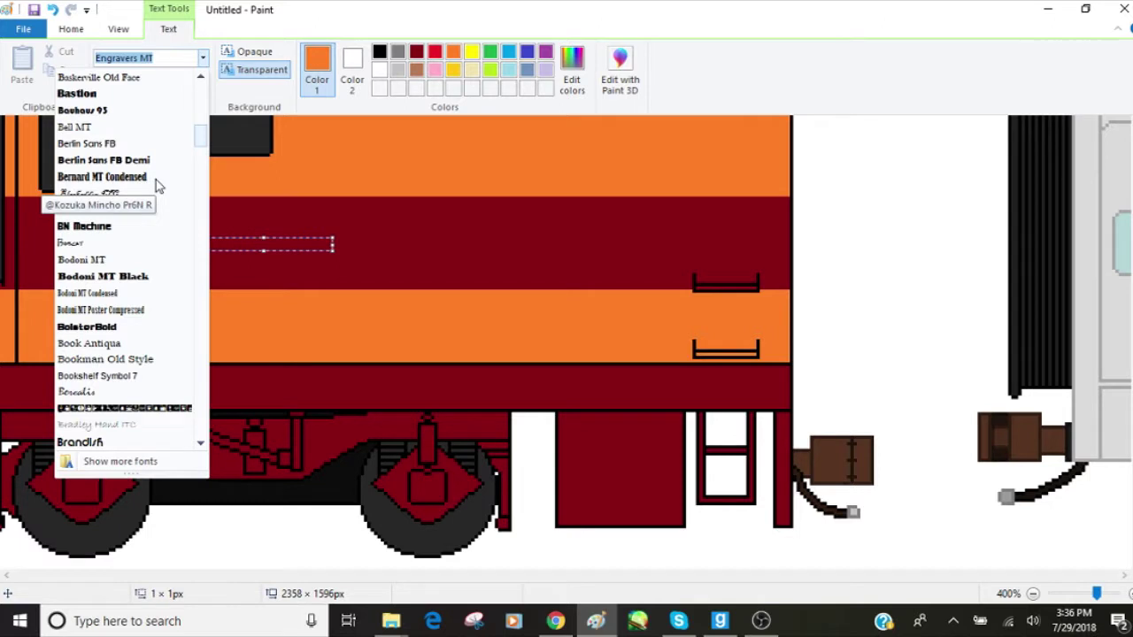
{"action": "scroll", "coordinate": [156, 183], "scroll_direction": "down", "scroll_amount": 4}
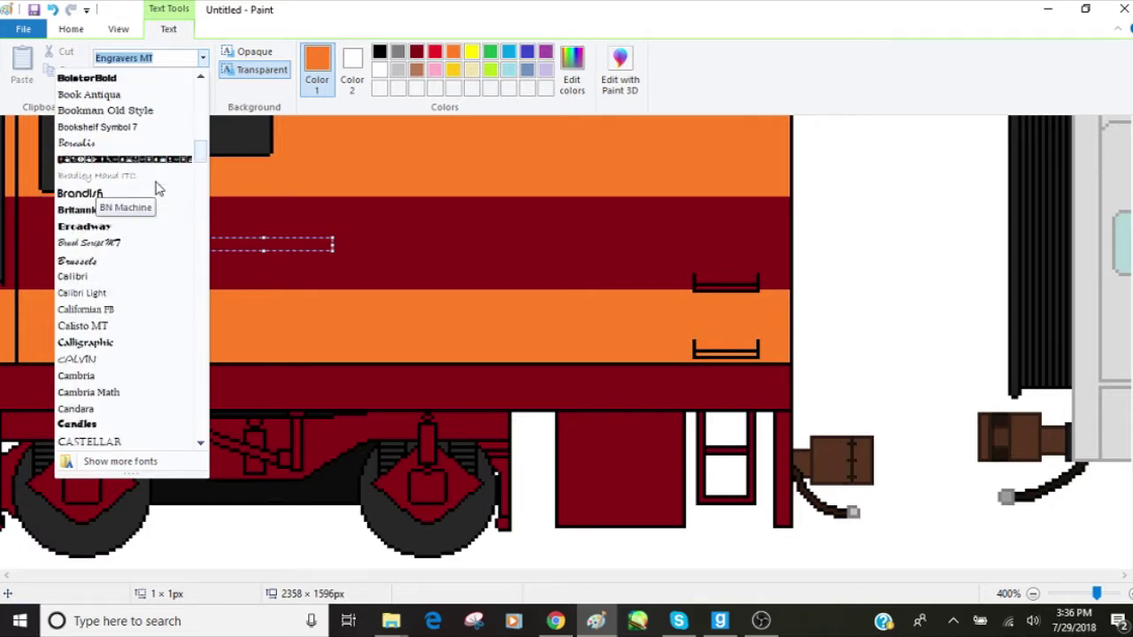
{"action": "scroll", "coordinate": [157, 187], "scroll_direction": "down", "scroll_amount": 5}
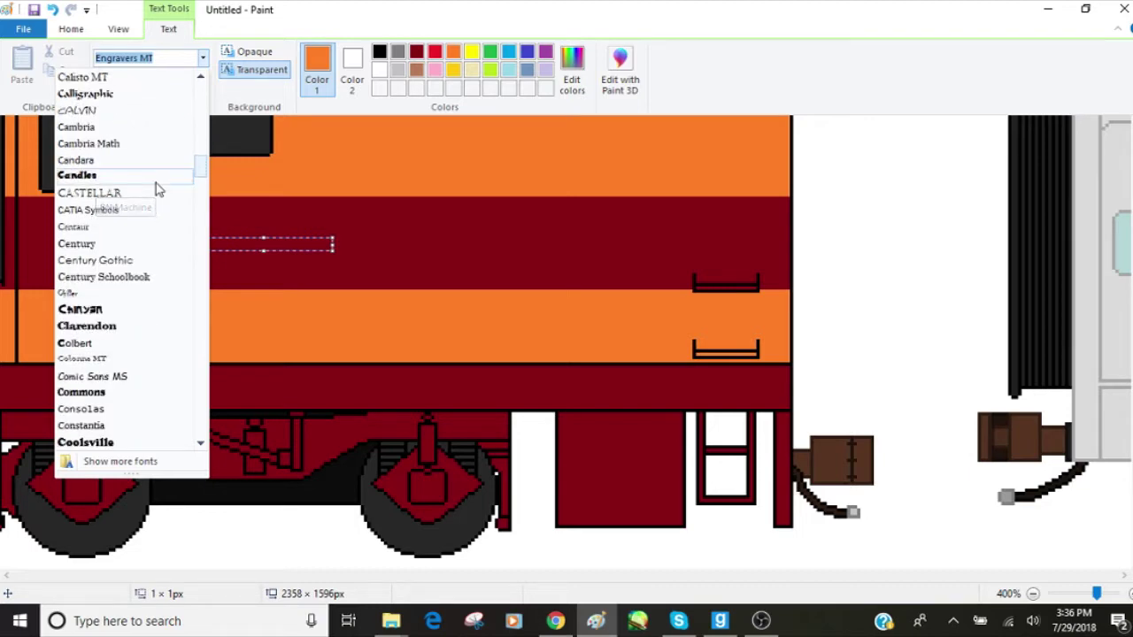
{"action": "scroll", "coordinate": [162, 188], "scroll_direction": "down", "scroll_amount": 5}
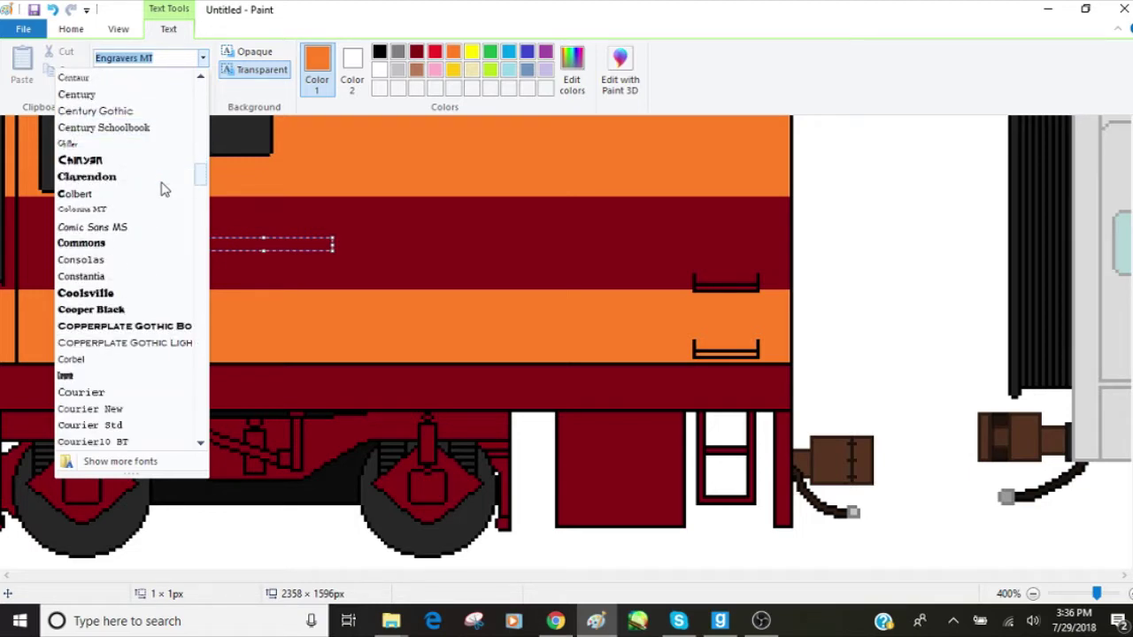
{"action": "scroll", "coordinate": [162, 189], "scroll_direction": "down", "scroll_amount": 6}
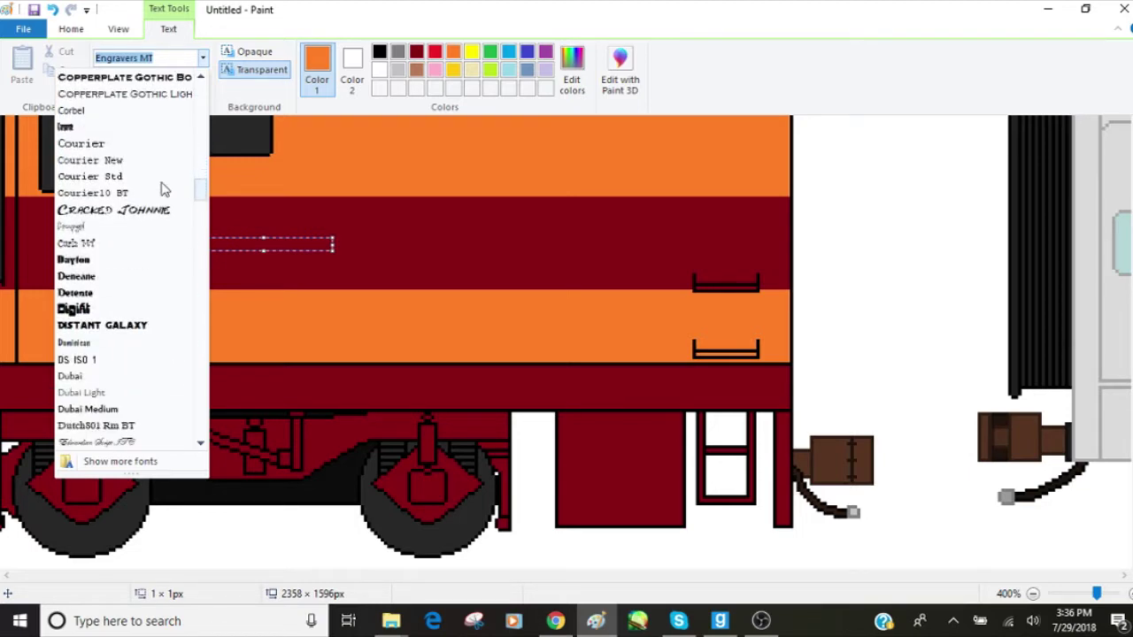
{"action": "scroll", "coordinate": [162, 188], "scroll_direction": "down", "scroll_amount": 3}
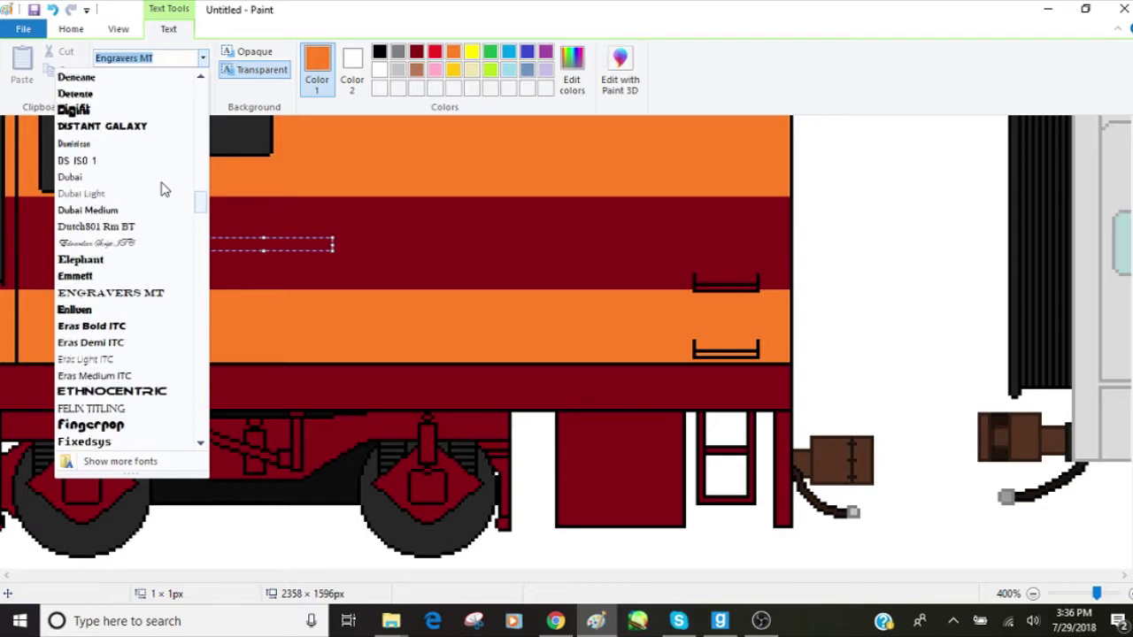
{"action": "scroll", "coordinate": [162, 188], "scroll_direction": "down", "scroll_amount": 8}
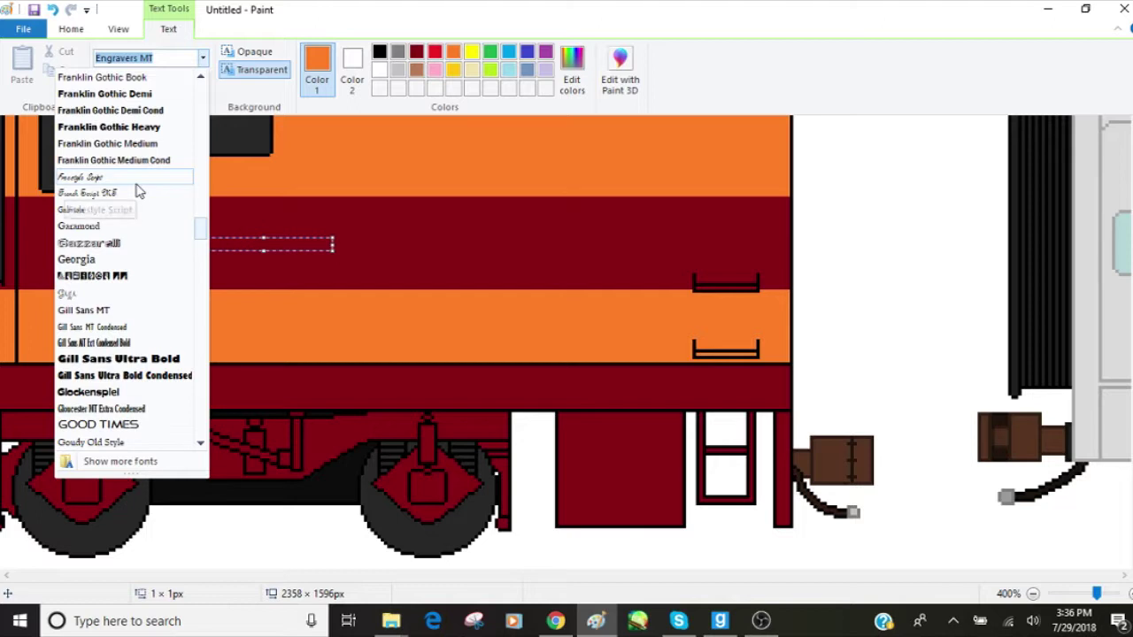
{"action": "left_click", "coordinate": [137, 178]}
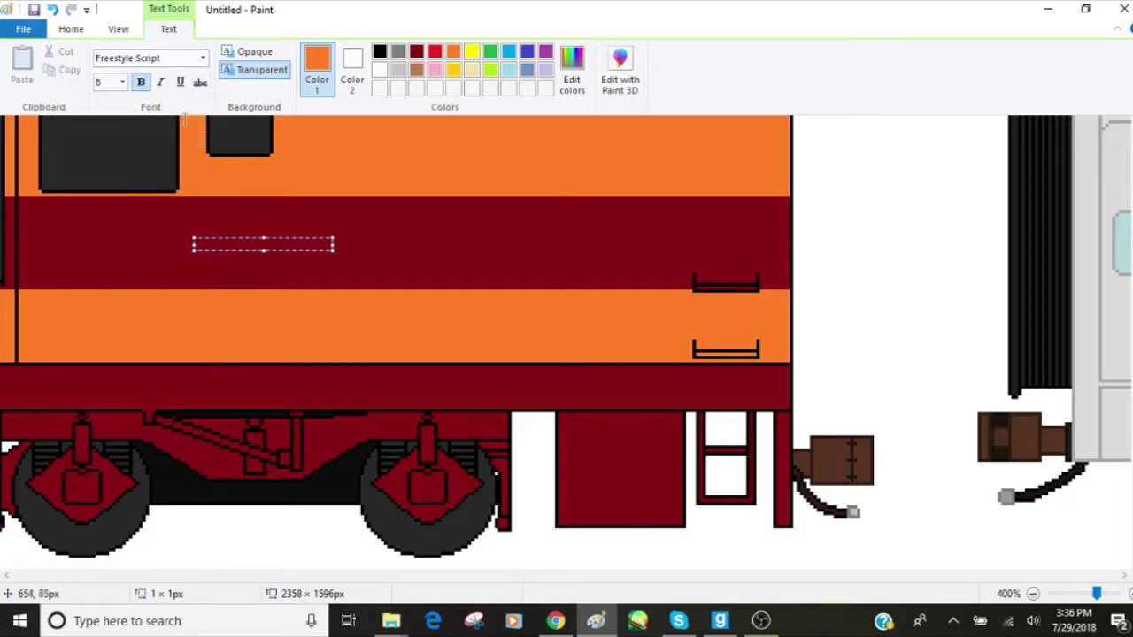
- Enter "Hiawatha" as the lettering and move it toward the middle of the rear section's dark red stripe
{"action": "type", "text": "Hia"}
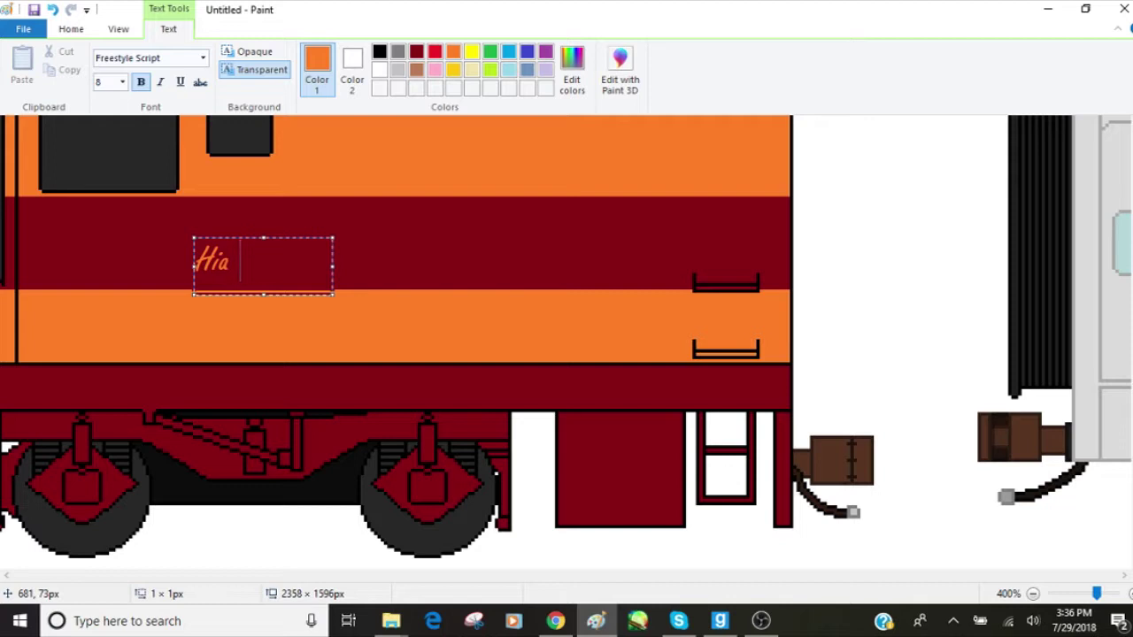
{"action": "key", "text": "BackSpace"}
{"action": "type", "text": "watha"}
{"action": "left_click_drag", "start_coordinate": [306, 237], "coordinate": [447, 217]}
- Try the Hiawatha lettering in italic at size 12 in a wider text box, place it, and undo it
{"action": "key", "text": "ctrl+a"}
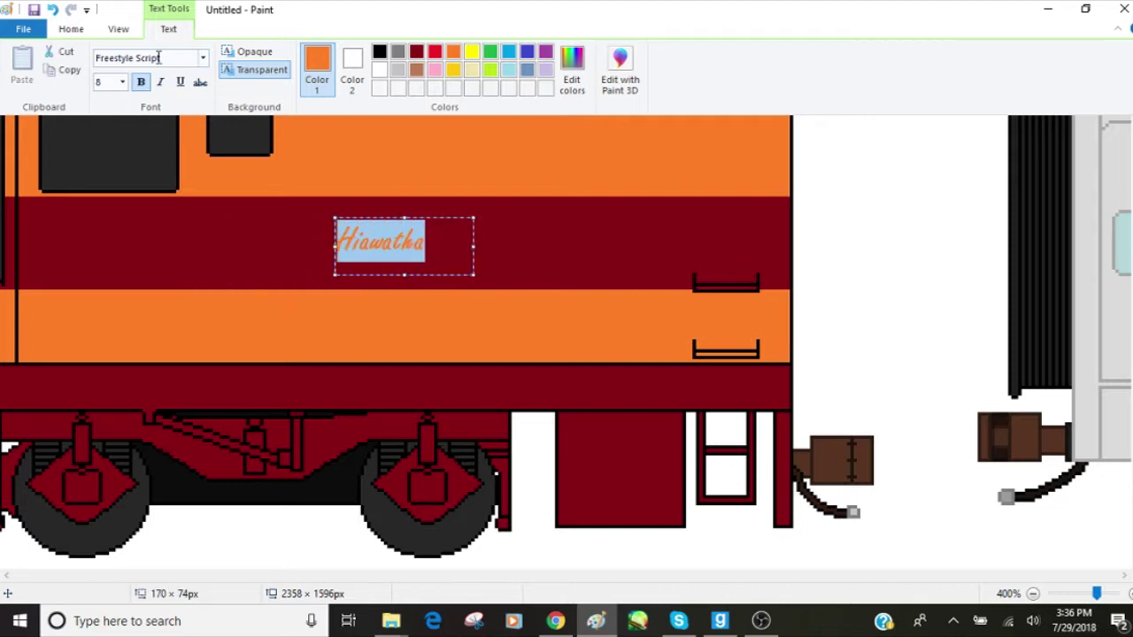
{"action": "left_click", "coordinate": [122, 82]}
{"action": "left_click", "coordinate": [106, 170]}
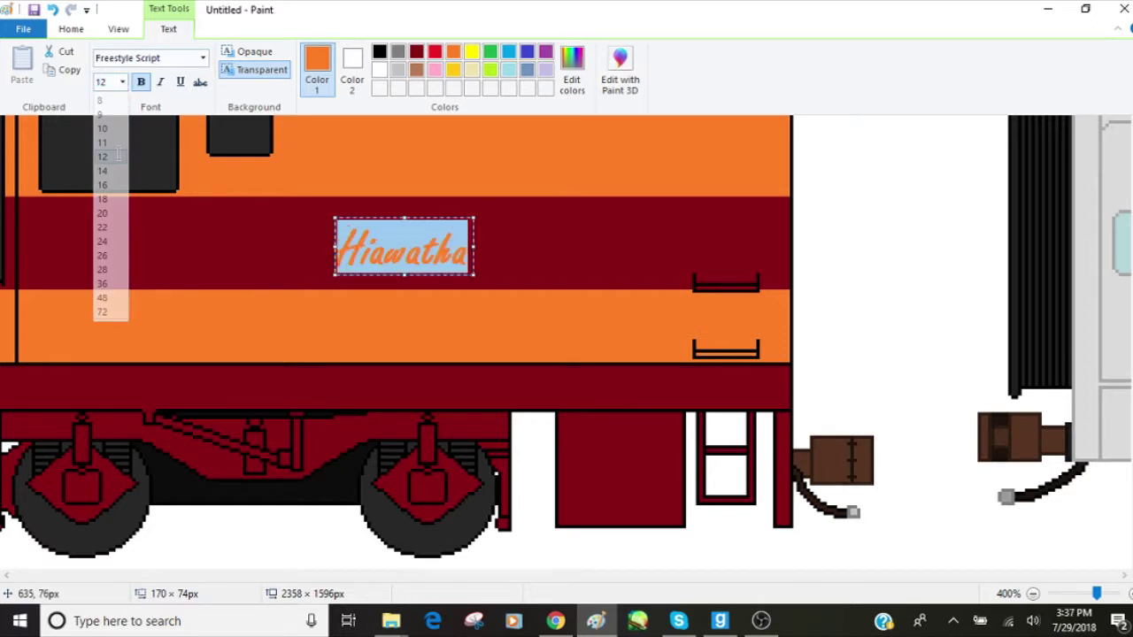
{"action": "left_click_drag", "start_coordinate": [478, 244], "coordinate": [607, 241]}
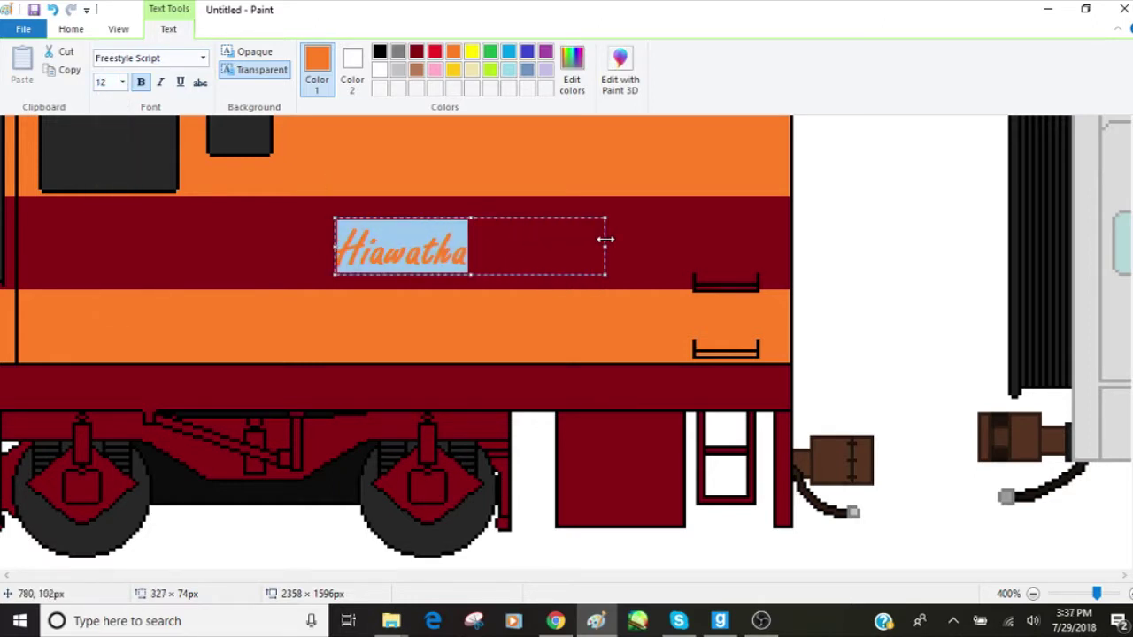
{"action": "left_click", "coordinate": [161, 82]}
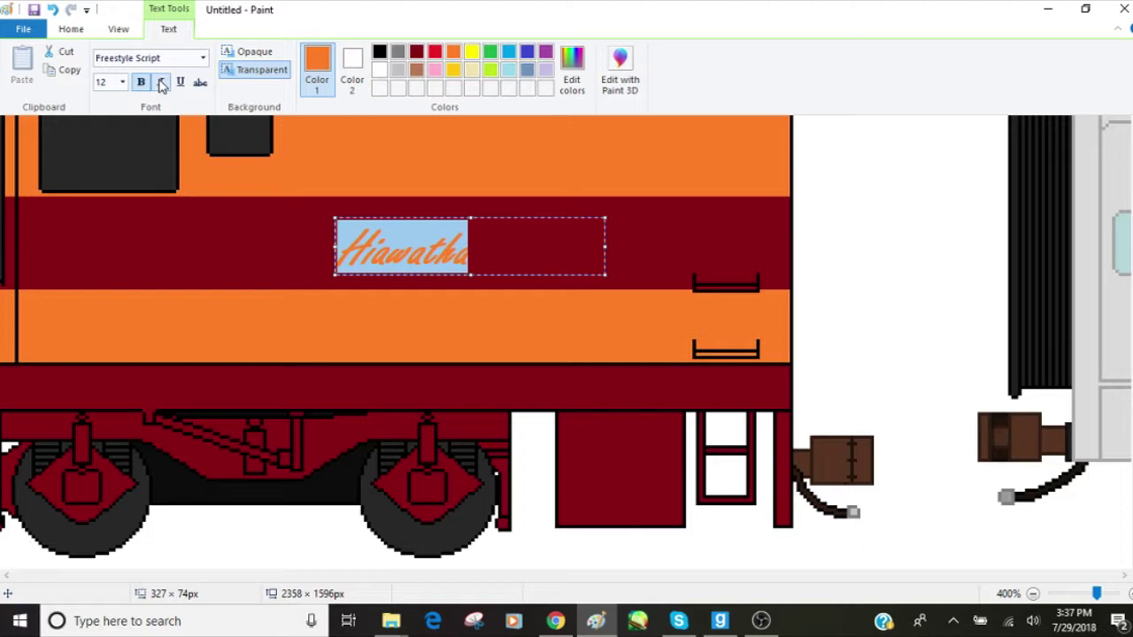
{"action": "left_click", "coordinate": [570, 171]}
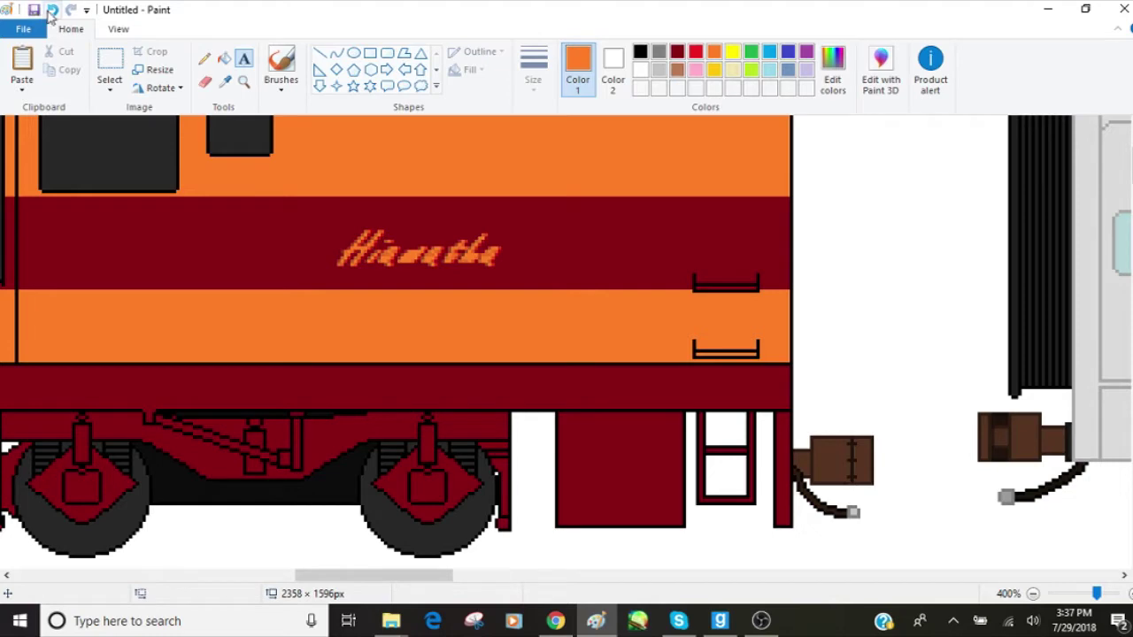
{"action": "left_click", "coordinate": [52, 10]}
- Draw a light gray curve about 36 × 32 px from the black stripe's front end to the nose corner, bowed to follow the roofline
{"action": "left_click_drag", "start_coordinate": [1096, 594], "coordinate": [1066, 594]}
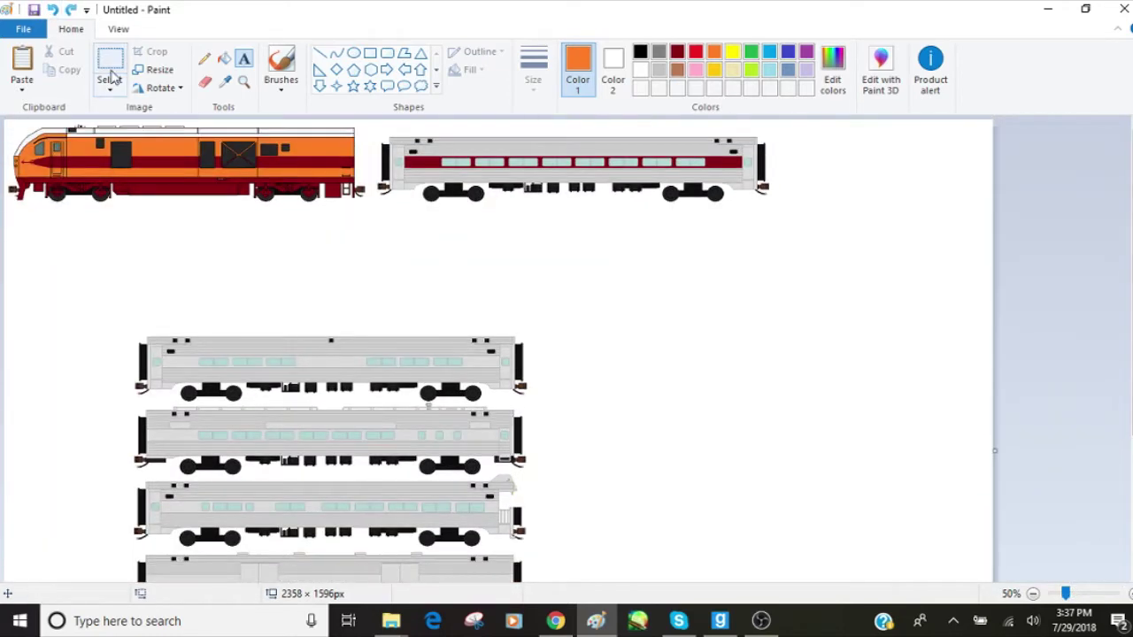
{"action": "left_click", "coordinate": [243, 80]}
{"action": "left_click", "coordinate": [234, 156]}
{"action": "left_click", "coordinate": [234, 157]}
{"action": "left_click", "coordinate": [232, 158]}
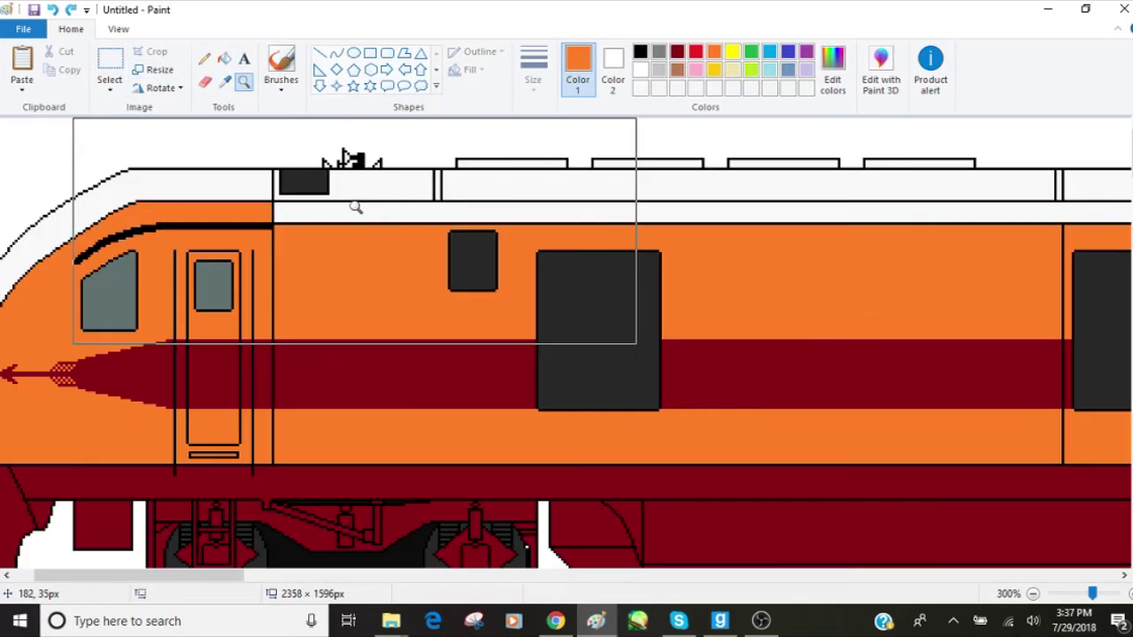
{"action": "left_click", "coordinate": [209, 291]}
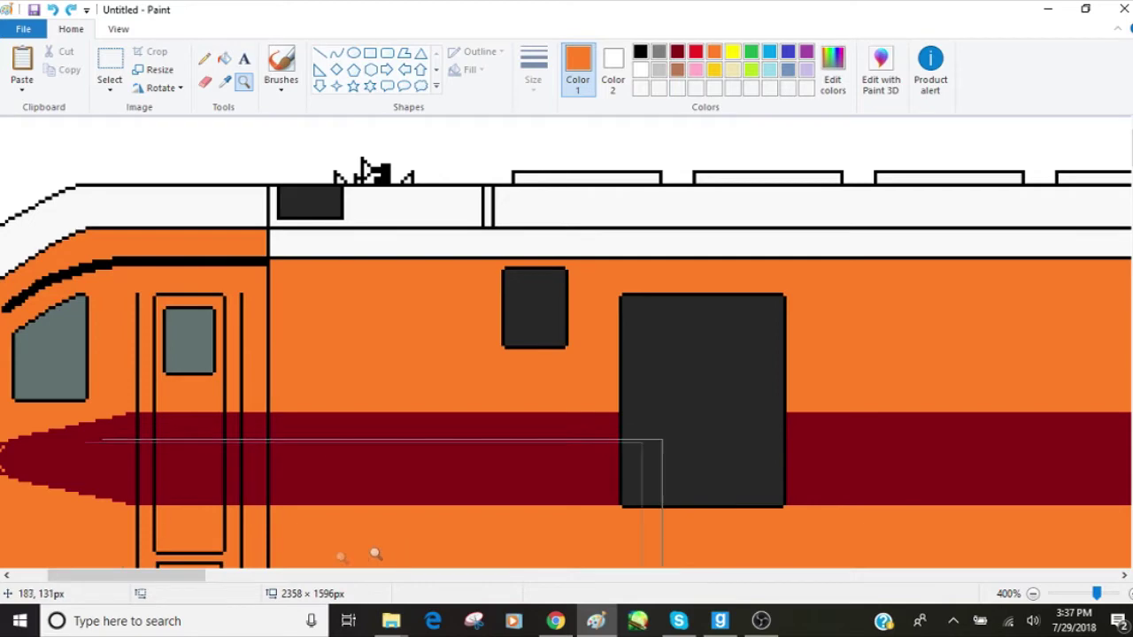
{"action": "left_click_drag", "start_coordinate": [207, 577], "coordinate": [135, 580]}
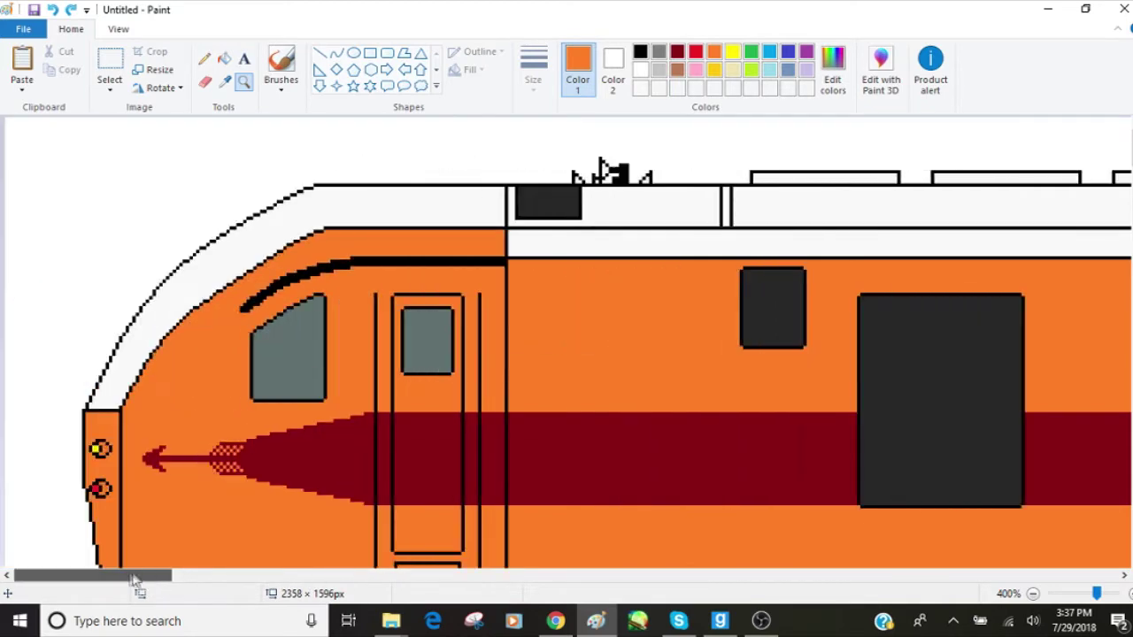
{"action": "left_click", "coordinate": [196, 342]}
{"action": "left_click", "coordinate": [272, 230]}
{"action": "left_click", "coordinate": [315, 193]}
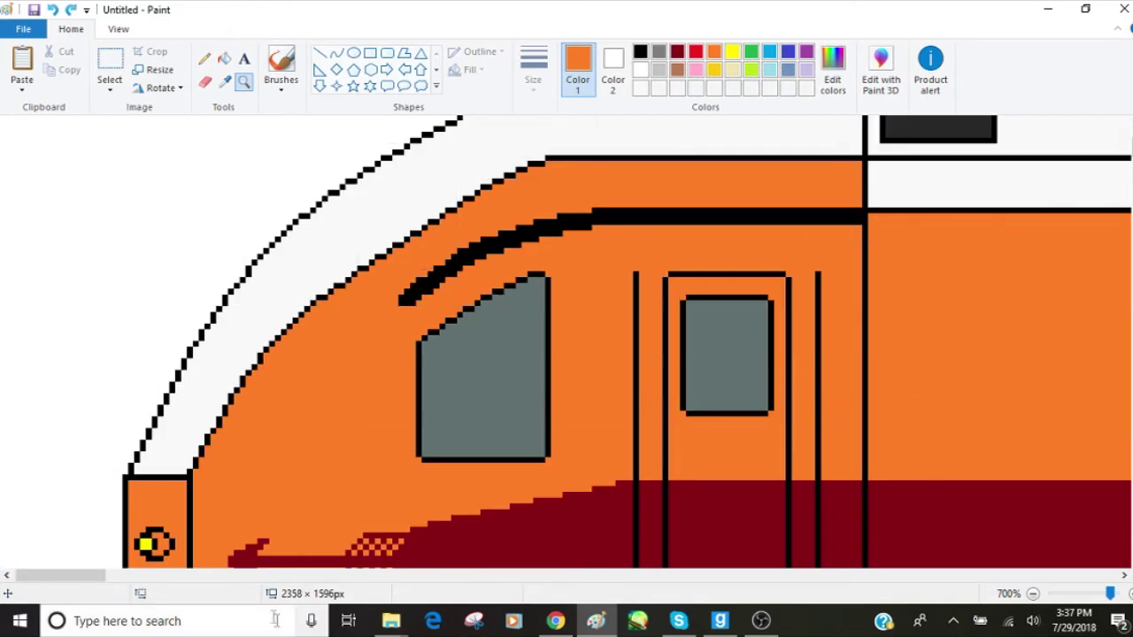
{"action": "left_click", "coordinate": [336, 53]}
{"action": "left_click", "coordinate": [659, 80]}
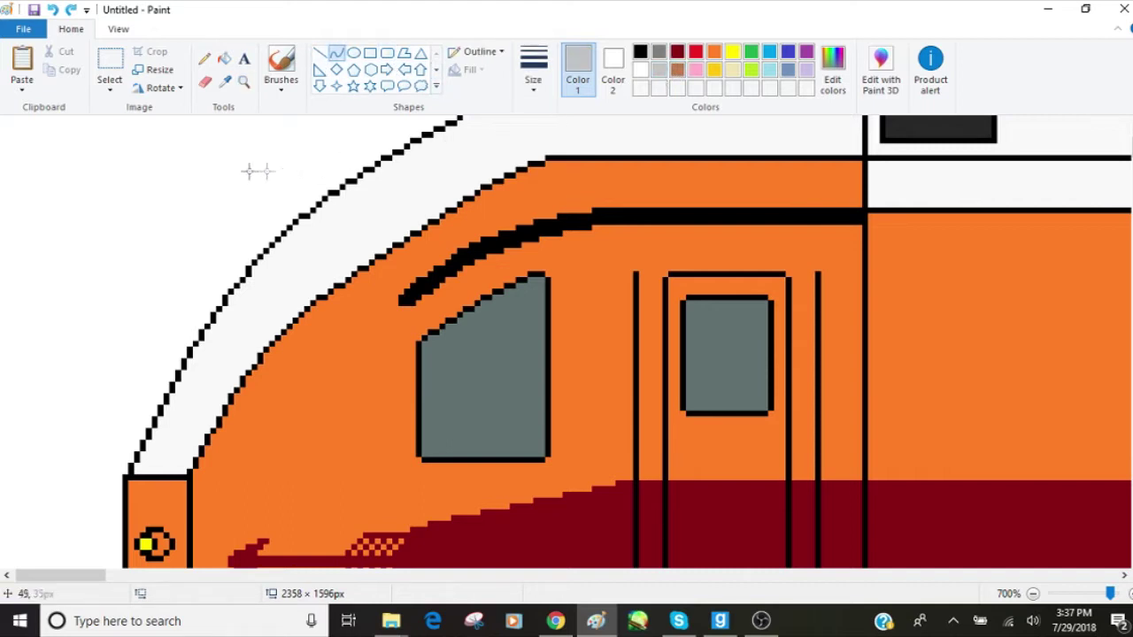
{"action": "left_click", "coordinate": [336, 57]}
{"action": "left_click_drag", "start_coordinate": [99, 580], "coordinate": [192, 576]}
{"action": "scroll", "coordinate": [557, 203], "scroll_direction": "up", "scroll_amount": 2}
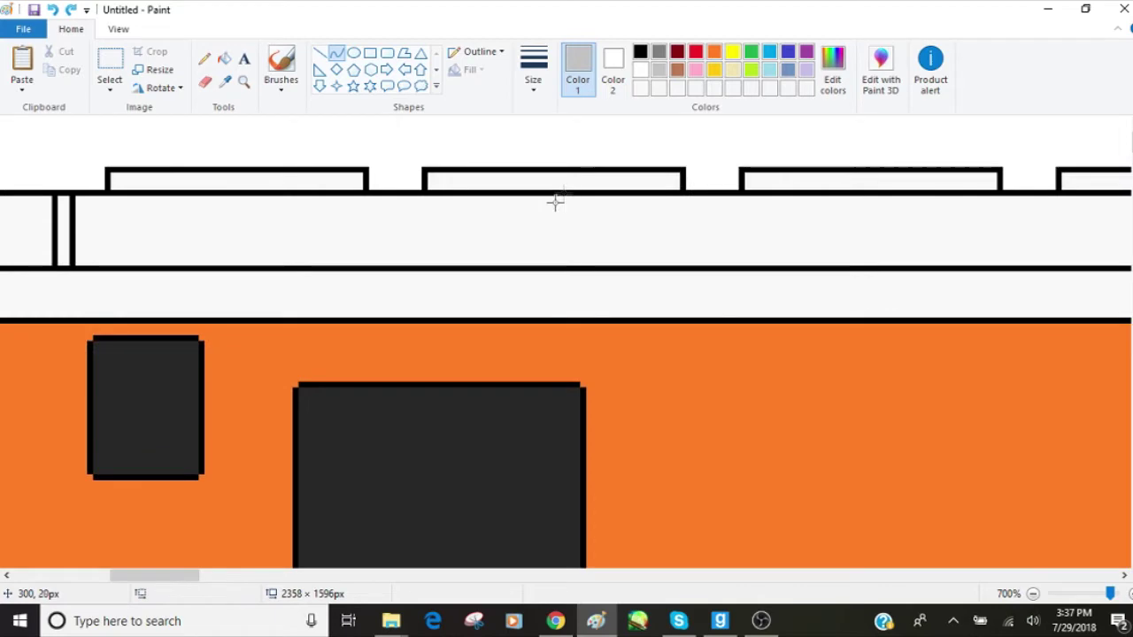
{"action": "left_click_drag", "start_coordinate": [184, 583], "coordinate": [120, 580]}
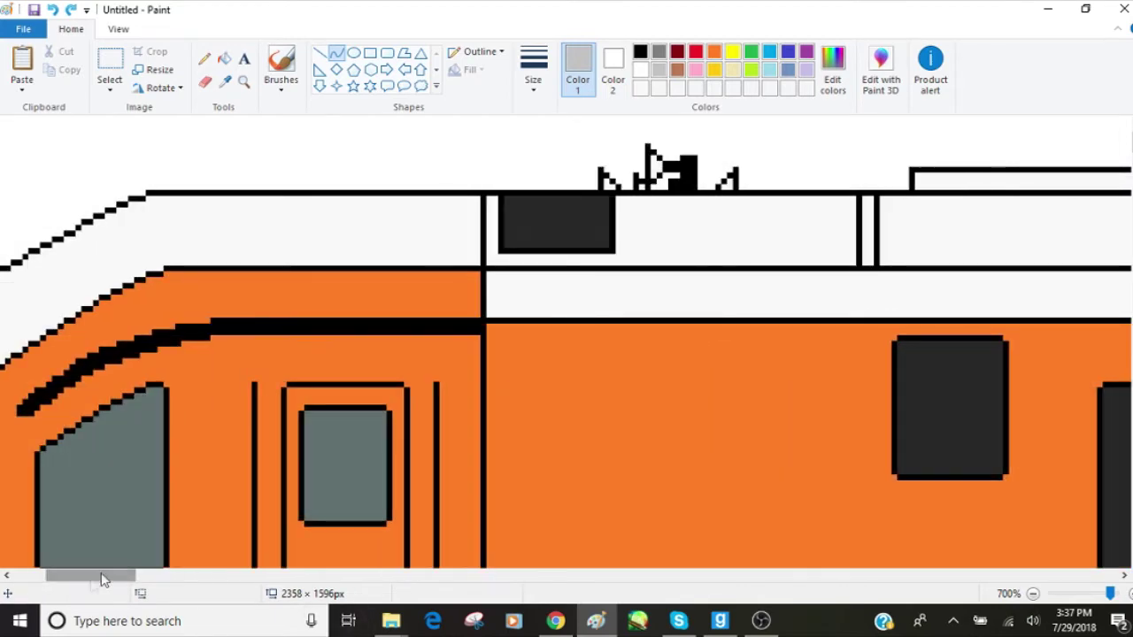
{"action": "left_click_drag", "start_coordinate": [88, 577], "coordinate": [64, 577]}
{"action": "scroll", "coordinate": [202, 336], "scroll_direction": "down", "scroll_amount": 2}
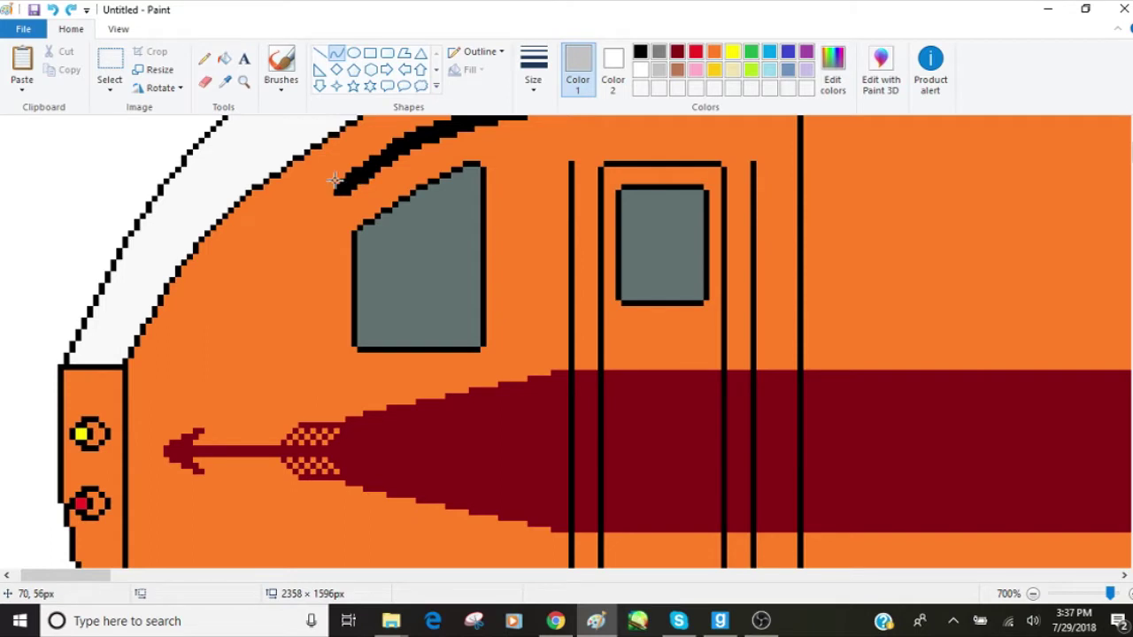
{"action": "mouse_move", "coordinate": [334, 180]}
{"action": "left_mouse_down"}
{"action": "mouse_move", "coordinate": [292, 202]}
{"action": "mouse_move", "coordinate": [198, 312]}
{"action": "mouse_move", "coordinate": [129, 359]}
{"action": "left_mouse_up"}
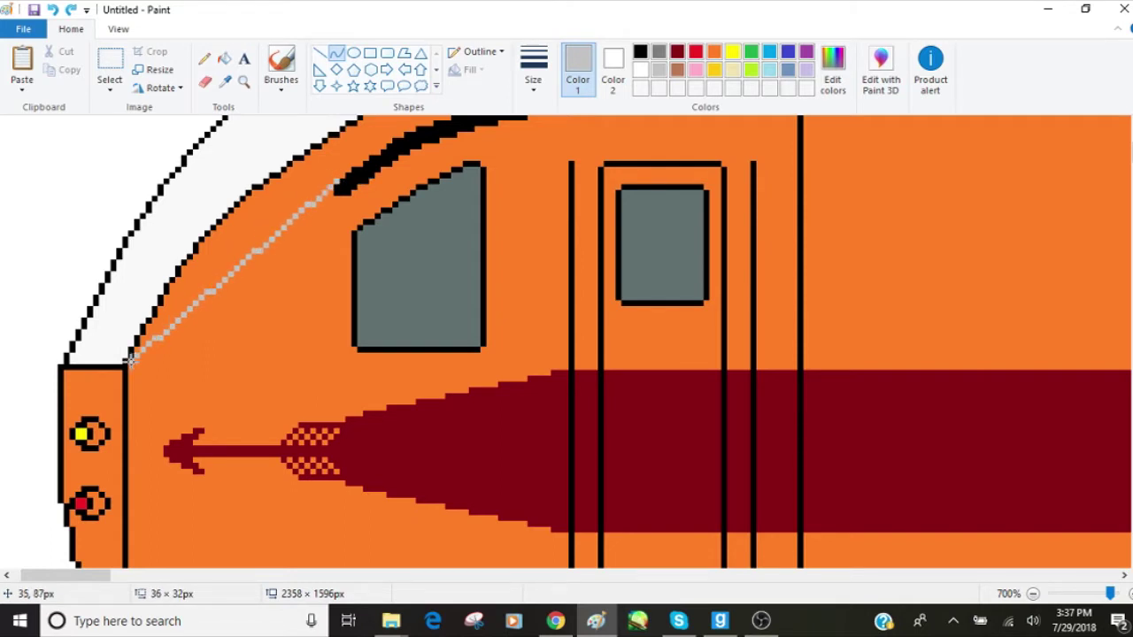
{"action": "mouse_move", "coordinate": [255, 258]}
{"action": "left_mouse_down"}
{"action": "mouse_move", "coordinate": [236, 229]}
{"action": "mouse_move", "coordinate": [248, 228]}
{"action": "mouse_move", "coordinate": [216, 244]}
{"action": "mouse_move", "coordinate": [232, 254]}
{"action": "mouse_move", "coordinate": [227, 242]}
{"action": "left_mouse_up"}
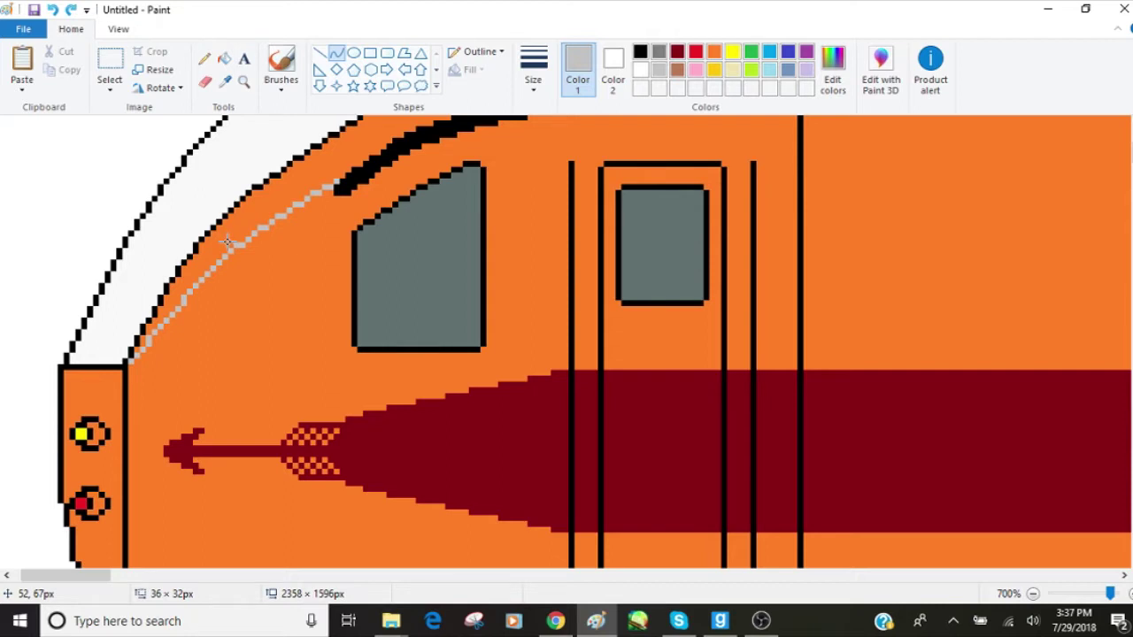
{"action": "mouse_move", "coordinate": [227, 242]}
{"action": "left_mouse_down"}
{"action": "mouse_move", "coordinate": [221, 256]}
{"action": "mouse_move", "coordinate": [233, 256]}
{"action": "mouse_move", "coordinate": [220, 257]}
{"action": "mouse_move", "coordinate": [274, 204]}
{"action": "mouse_move", "coordinate": [218, 259]}
{"action": "mouse_move", "coordinate": [156, 278]}
{"action": "mouse_move", "coordinate": [216, 251]}
{"action": "left_mouse_up"}
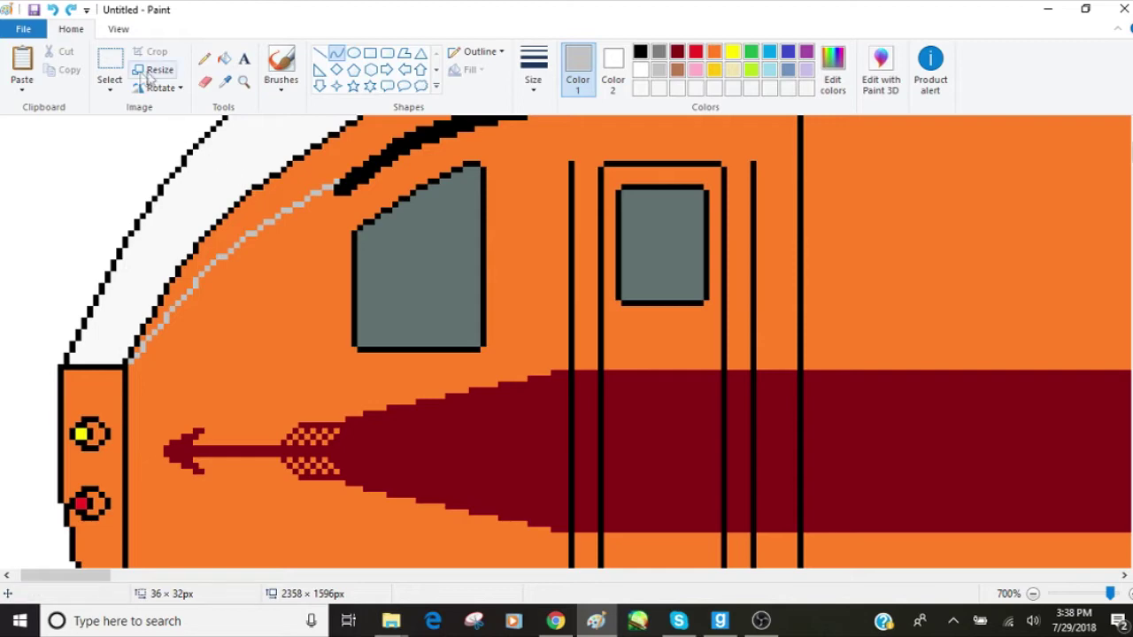
- Fill the band between the cab's roofline and the black stripe, including the curved nose portion, with light gray
{"action": "left_click", "coordinate": [224, 57]}
{"action": "scroll", "coordinate": [485, 287], "scroll_direction": "up", "scroll_amount": 3}
{"action": "left_click", "coordinate": [485, 288]}
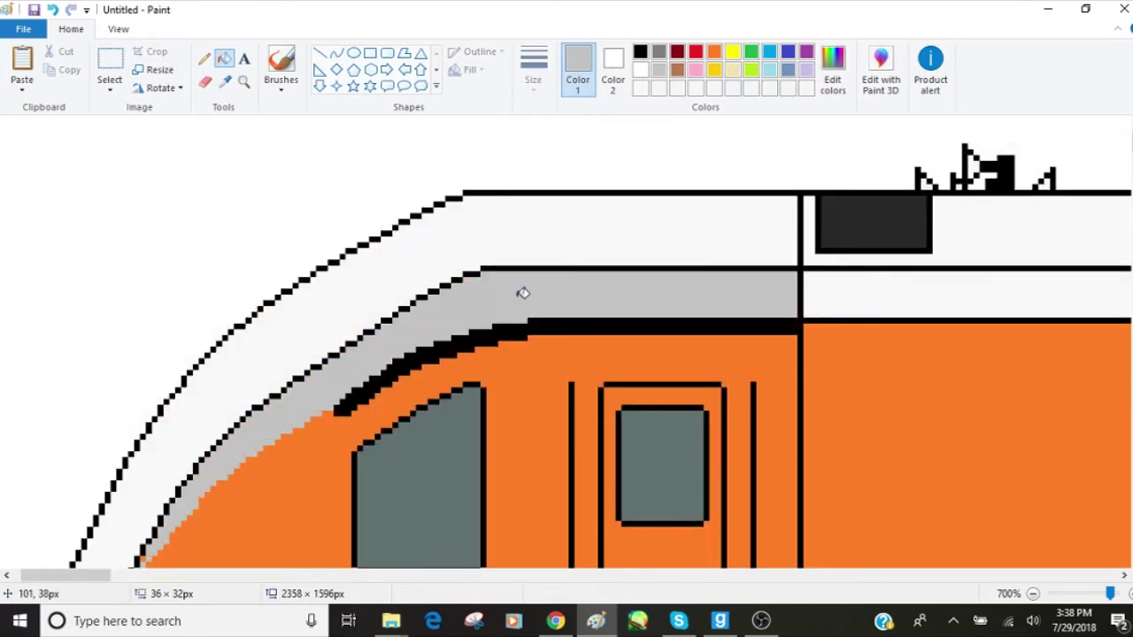
{"action": "scroll", "coordinate": [194, 367], "scroll_direction": "down", "scroll_amount": 3}
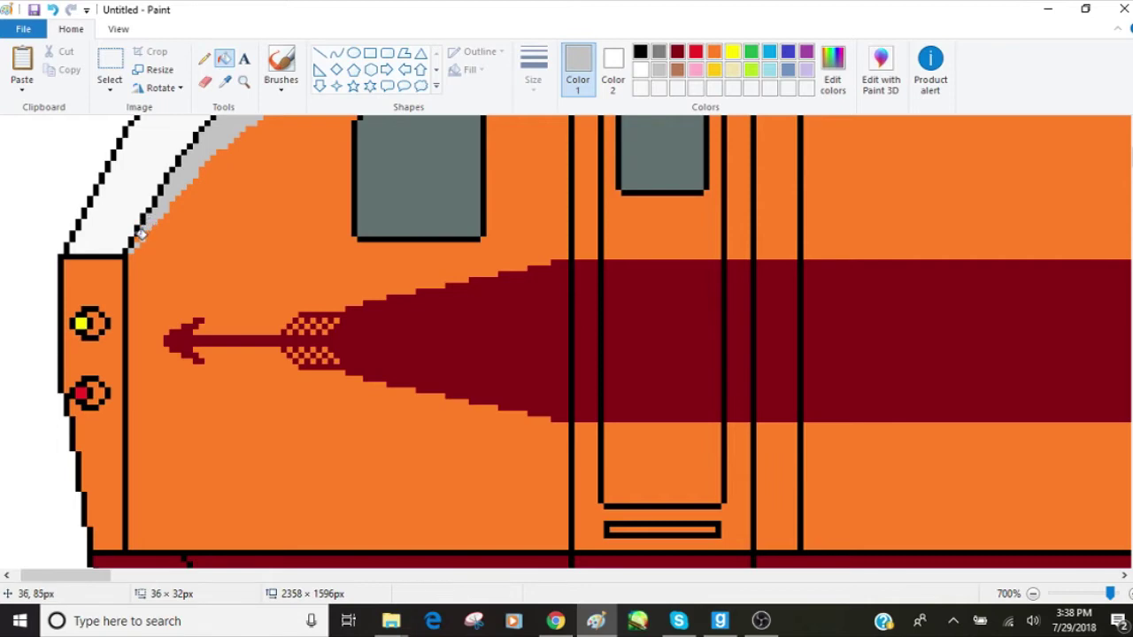
{"action": "scroll", "coordinate": [142, 237], "scroll_direction": "up", "scroll_amount": 3}
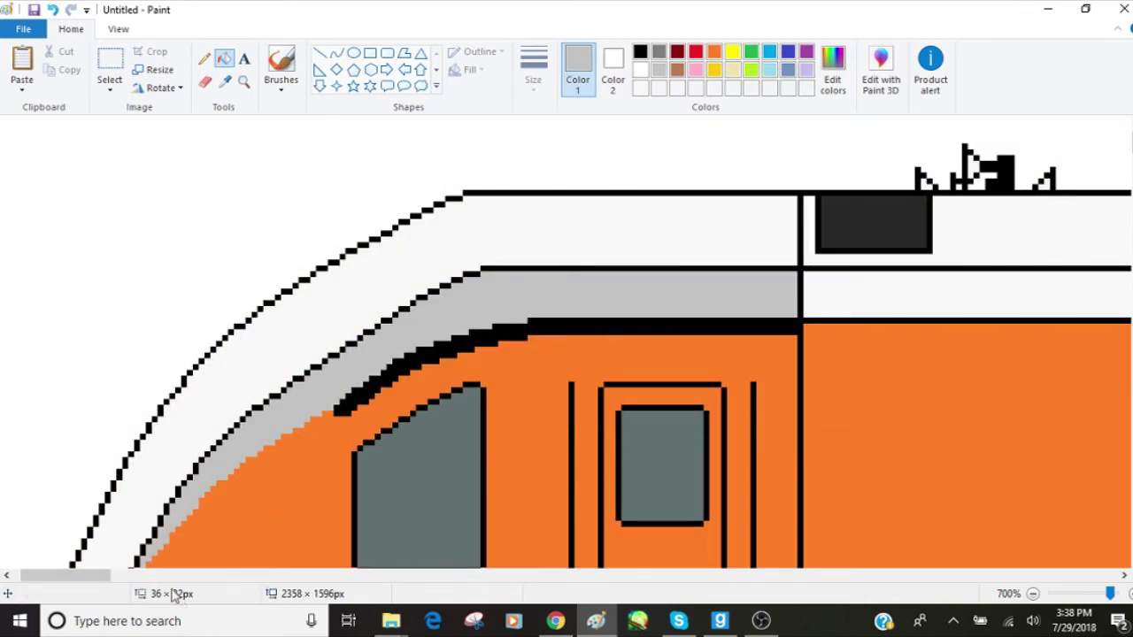
- Fill the lower roof band along the body and the rear upper roof section with light gray
{"action": "left_click_drag", "start_coordinate": [97, 577], "coordinate": [165, 577]}
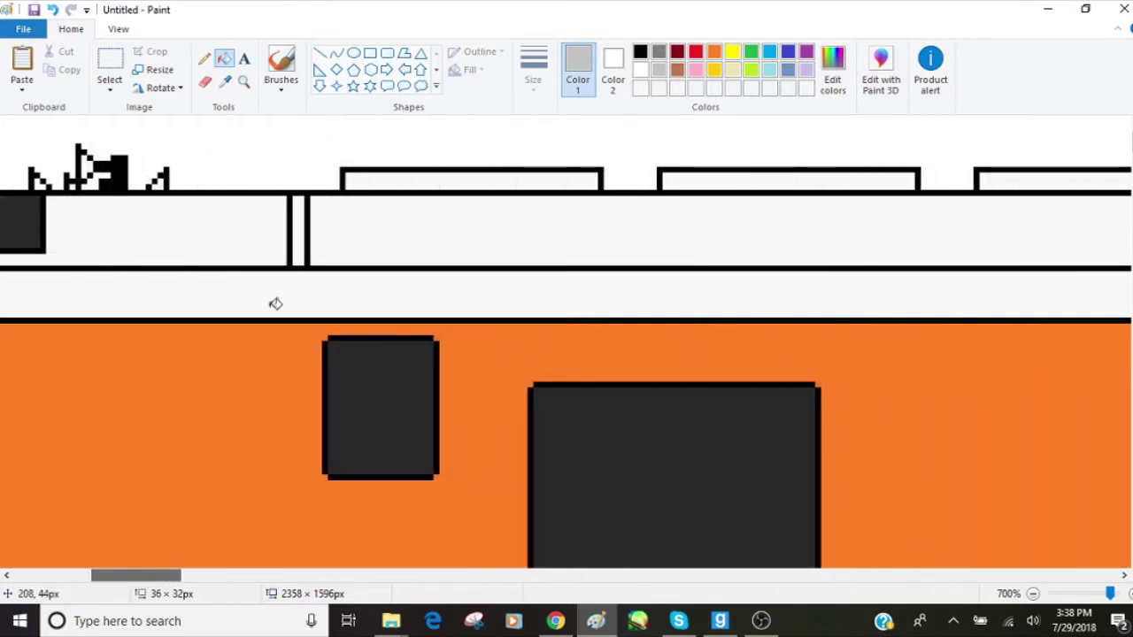
{"action": "left_click", "coordinate": [287, 285]}
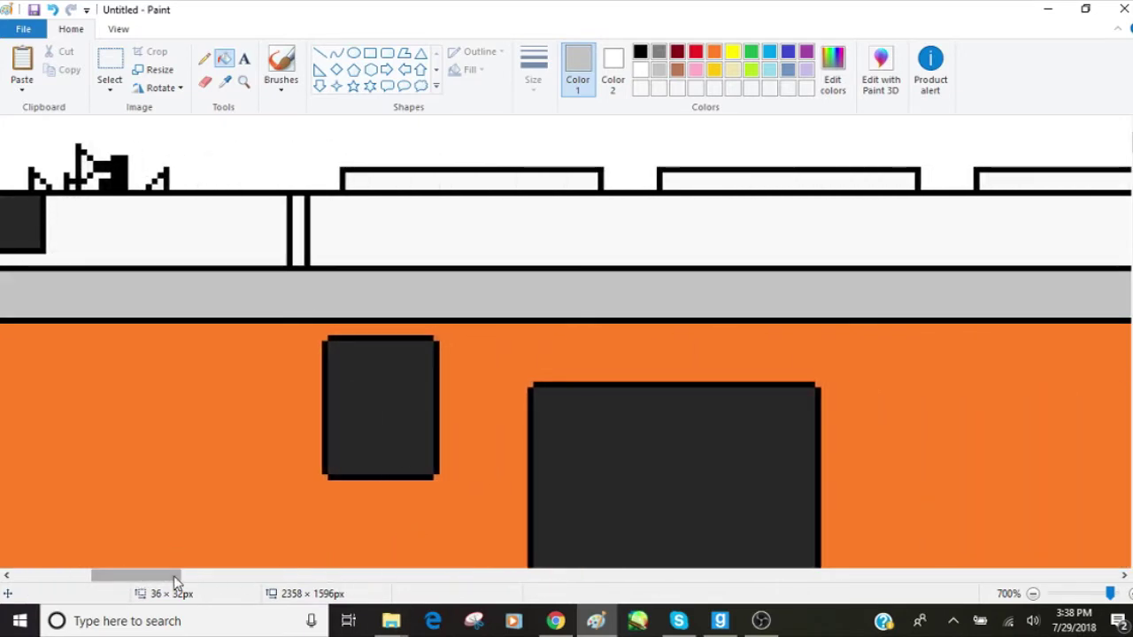
{"action": "left_click_drag", "start_coordinate": [177, 586], "coordinate": [351, 577]}
{"action": "left_click", "coordinate": [403, 231]}
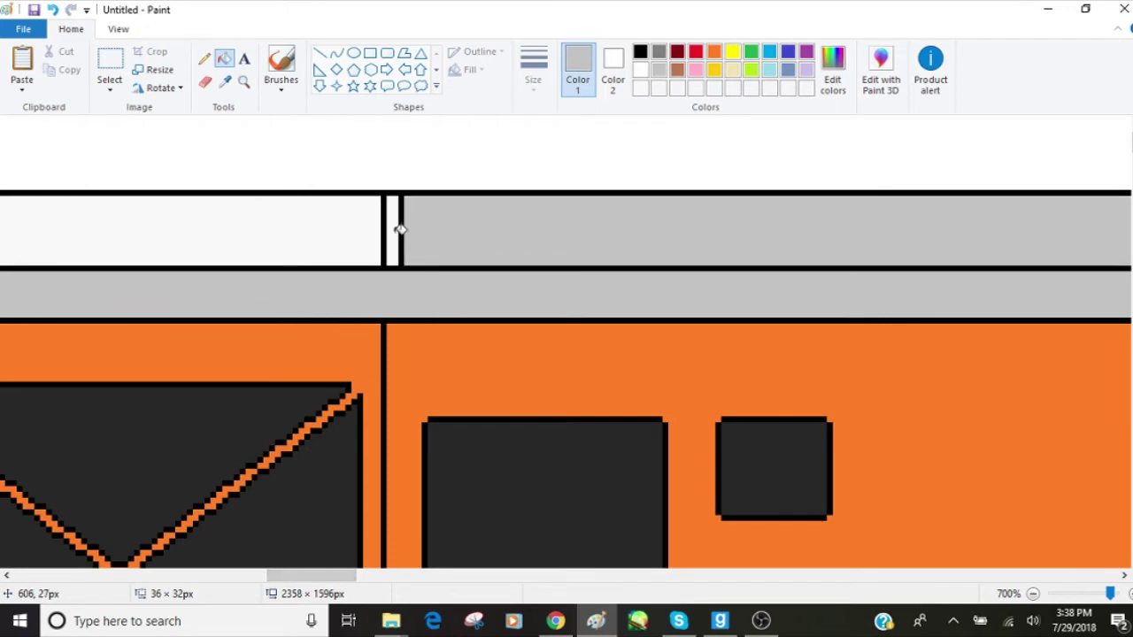
{"action": "left_click", "coordinate": [321, 232]}
{"action": "left_click_drag", "start_coordinate": [324, 577], "coordinate": [204, 576]}
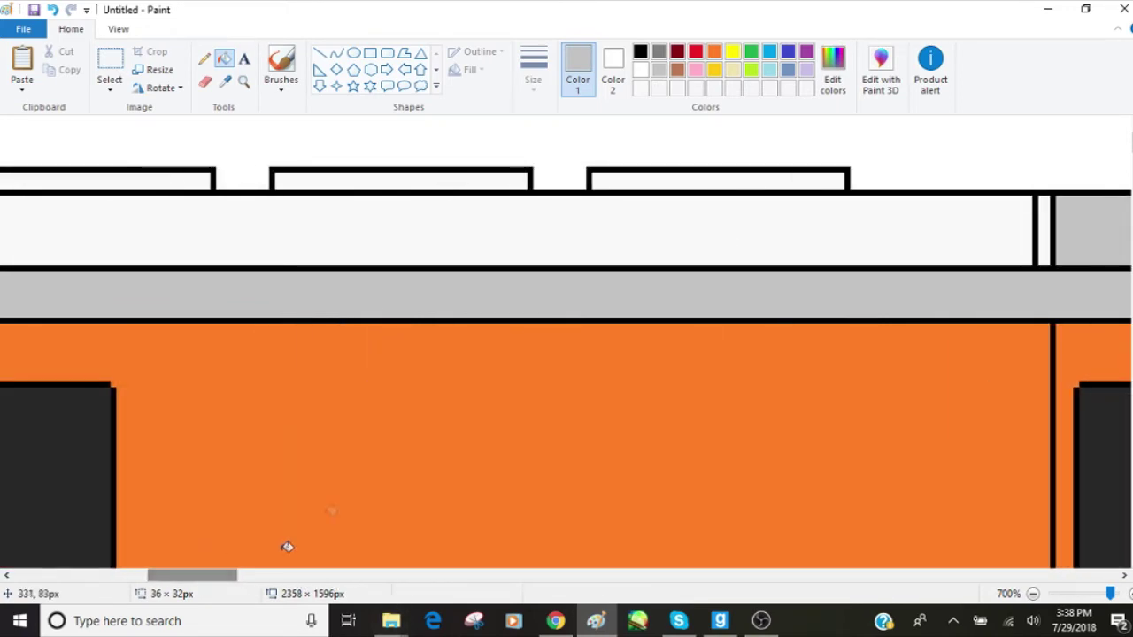
- Fill the long middle upper roof section and the raised boxes on top of it with light gray
{"action": "left_click", "coordinate": [735, 240]}
{"action": "left_click", "coordinate": [737, 173]}
{"action": "left_click", "coordinate": [502, 173]}
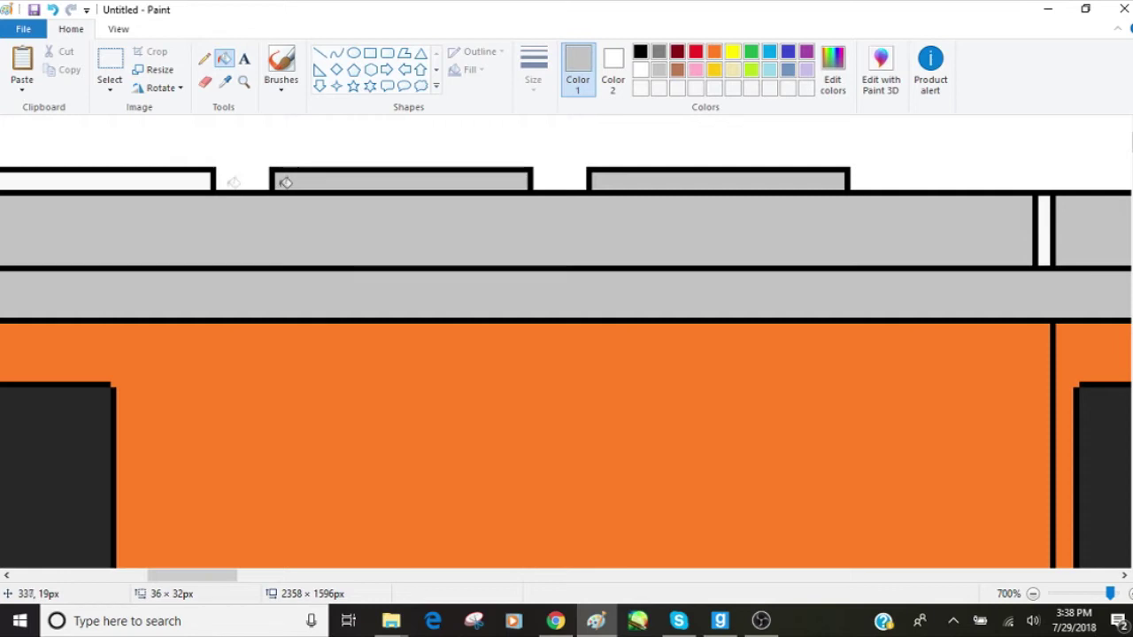
{"action": "left_click", "coordinate": [206, 181]}
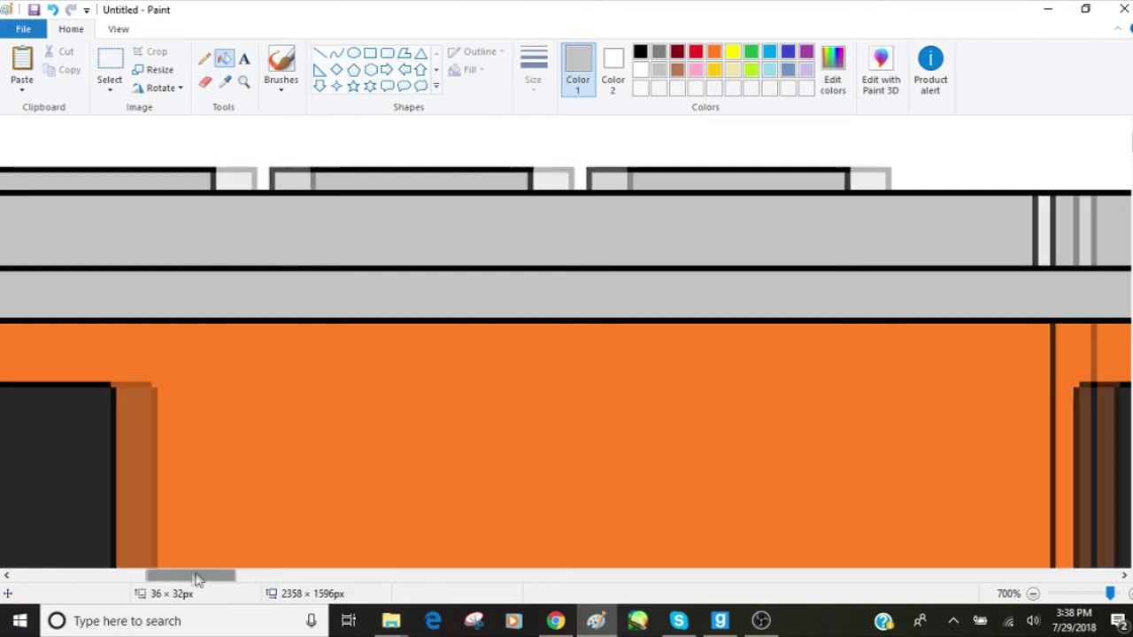
- Fill the remaining forward roof sections, the curved cab roof and the horn details with light gray
{"action": "left_click_drag", "start_coordinate": [202, 577], "coordinate": [144, 576]}
{"action": "left_click", "coordinate": [394, 179]}
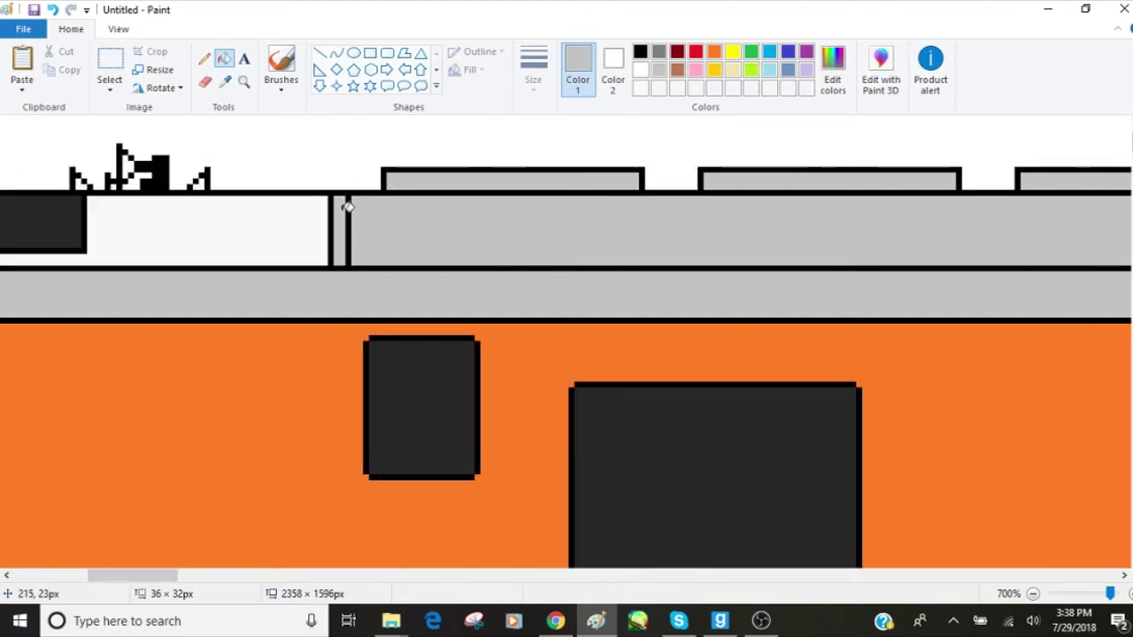
{"action": "left_click", "coordinate": [215, 222]}
{"action": "left_click_drag", "start_coordinate": [137, 577], "coordinate": [76, 577]}
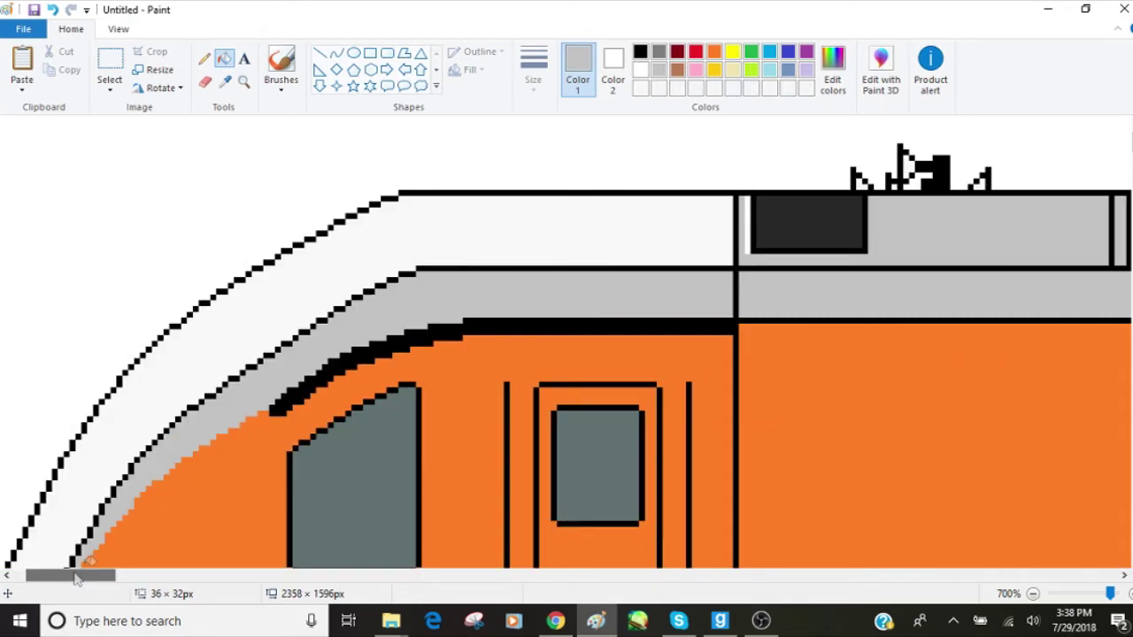
{"action": "left_click", "coordinate": [520, 241]}
{"action": "scroll", "coordinate": [469, 283], "scroll_direction": "down", "scroll_amount": 3}
{"action": "scroll", "coordinate": [460, 290], "scroll_direction": "up", "scroll_amount": 3}
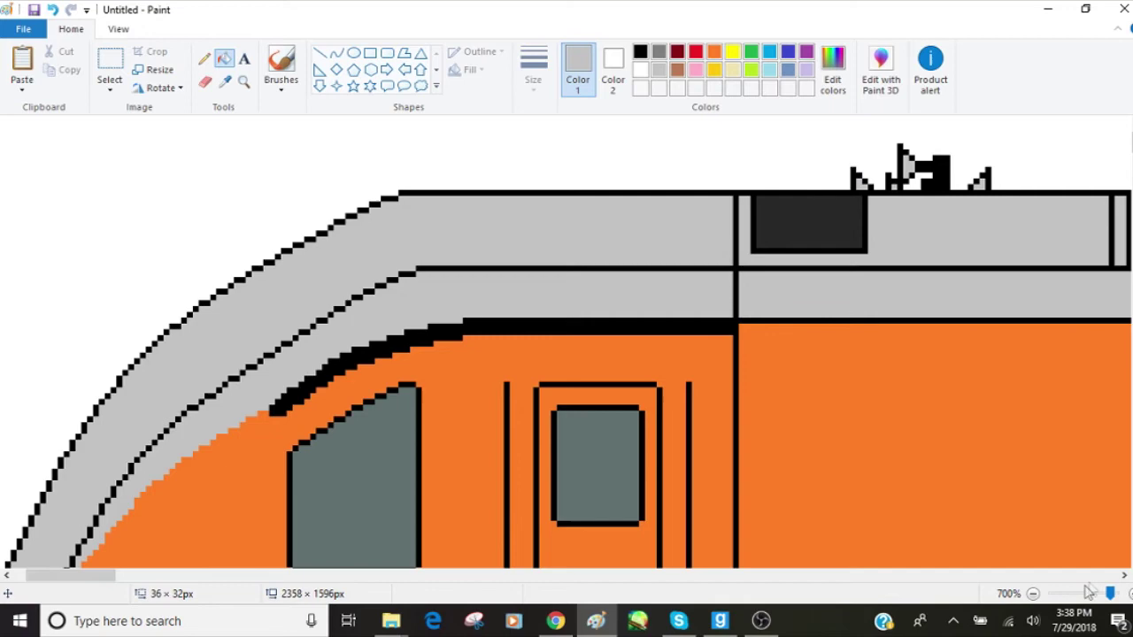
{"action": "left_click_drag", "start_coordinate": [1110, 593], "coordinate": [1083, 591]}
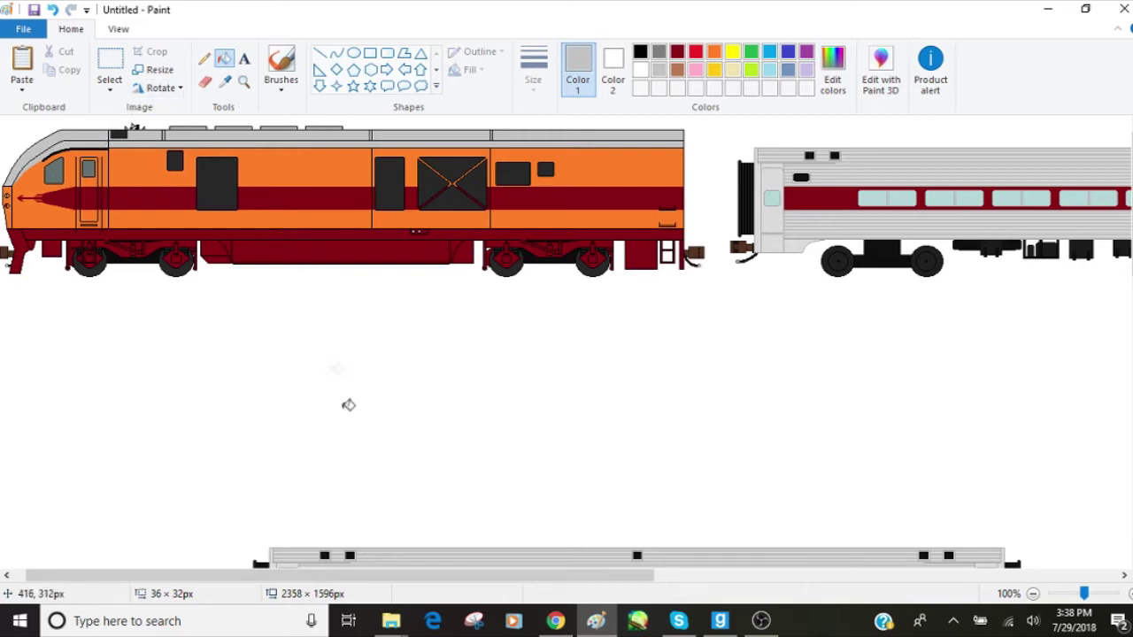
{"action": "left_click_drag", "start_coordinate": [389, 579], "coordinate": [356, 584]}
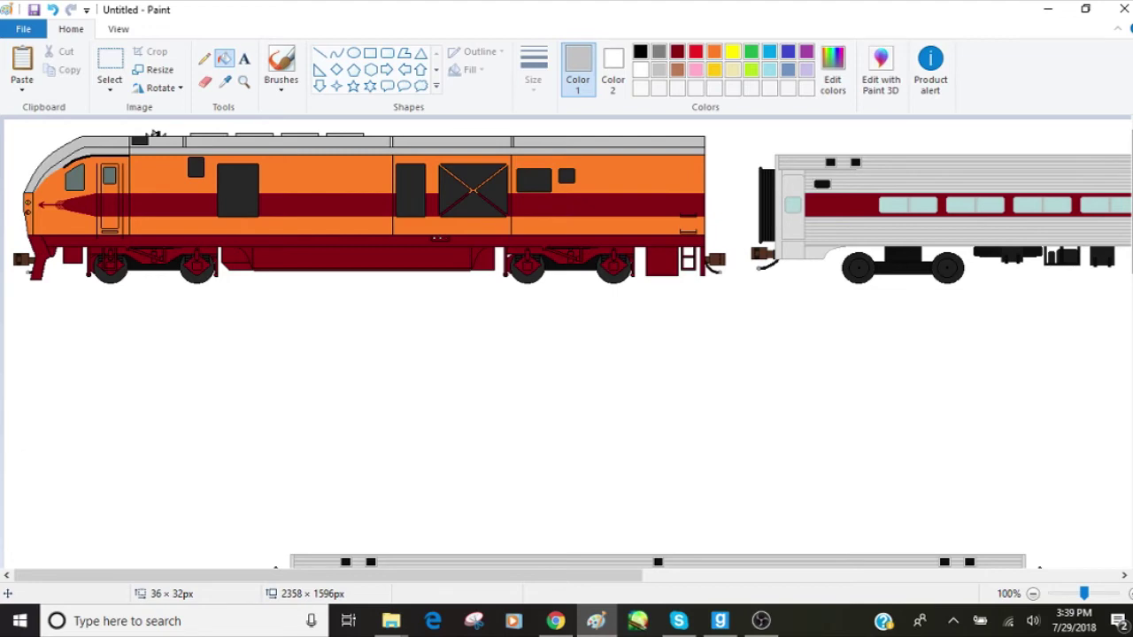
- Fill the narrow white gap between the middle and rear upper roof sections with light gray
{"action": "mouse_move", "coordinate": [763, 623]}
{"action": "left_click", "coordinate": [244, 81]}
{"action": "left_click", "coordinate": [396, 187]}
{"action": "left_click", "coordinate": [445, 177]}
{"action": "left_click", "coordinate": [481, 187]}
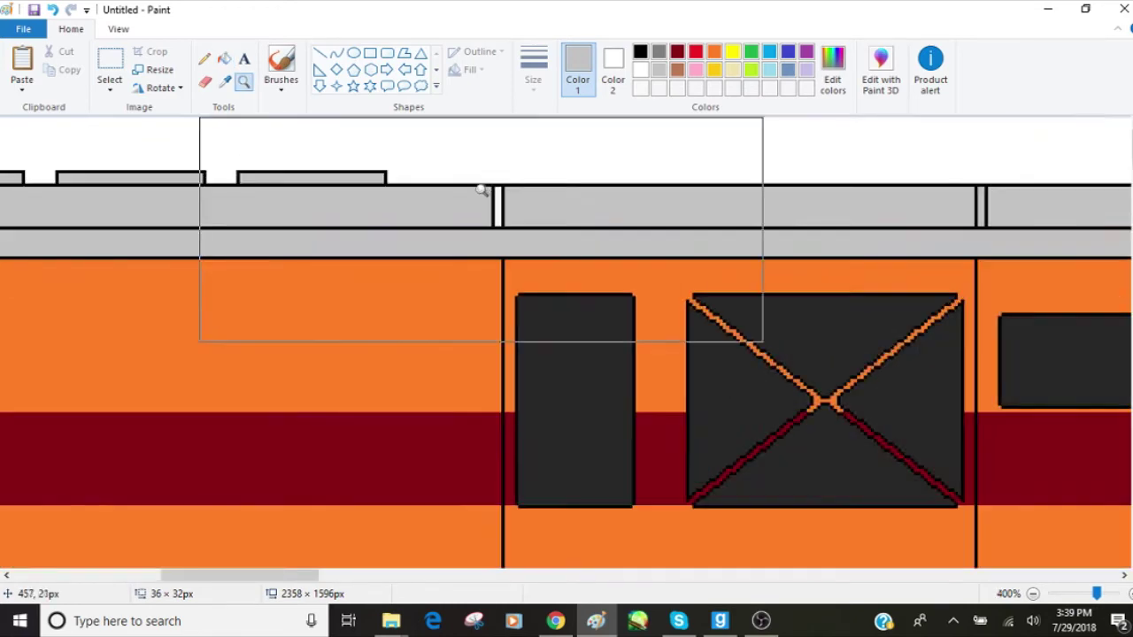
{"action": "left_click", "coordinate": [481, 187]}
{"action": "left_click", "coordinate": [228, 56]}
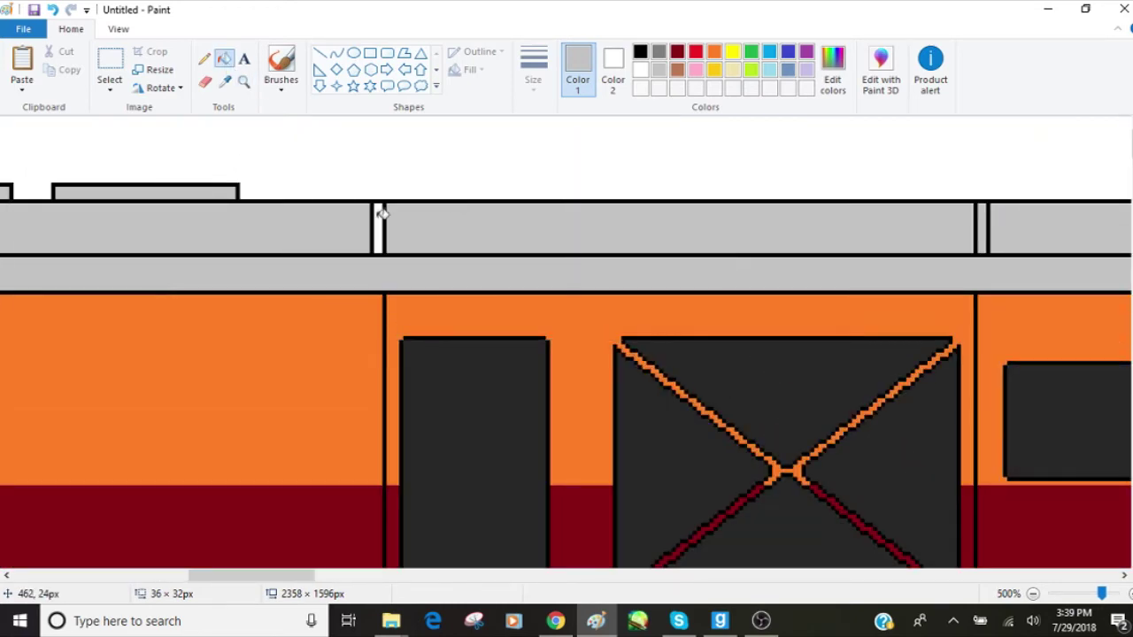
{"action": "left_click_drag", "start_coordinate": [1101, 595], "coordinate": [1083, 595]}
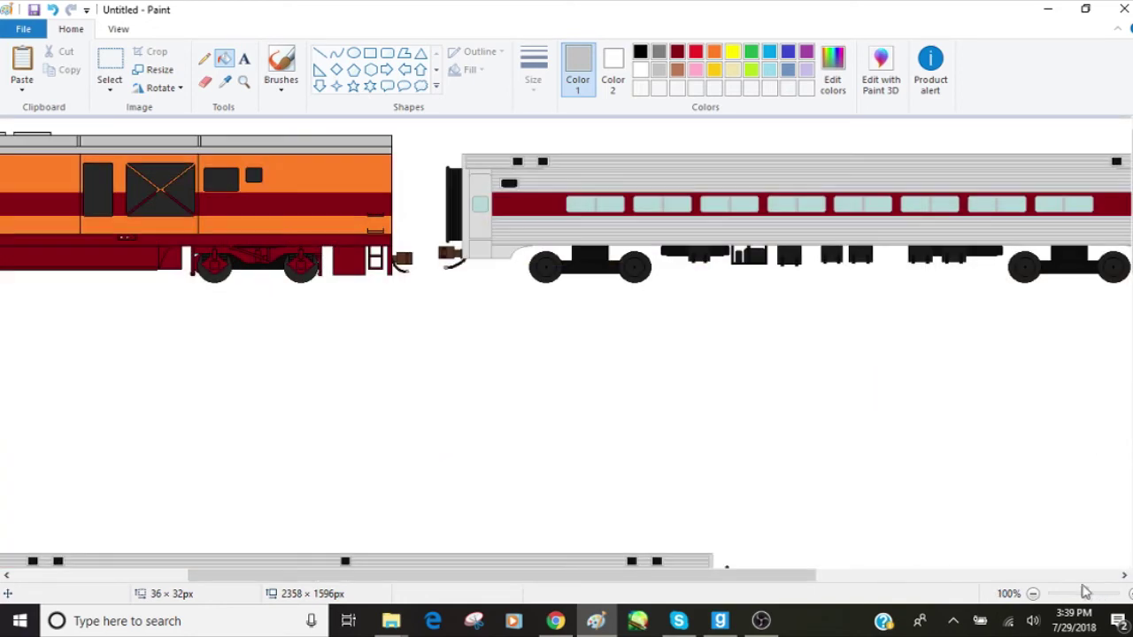
{"action": "left_click_drag", "start_coordinate": [647, 577], "coordinate": [336, 577]}
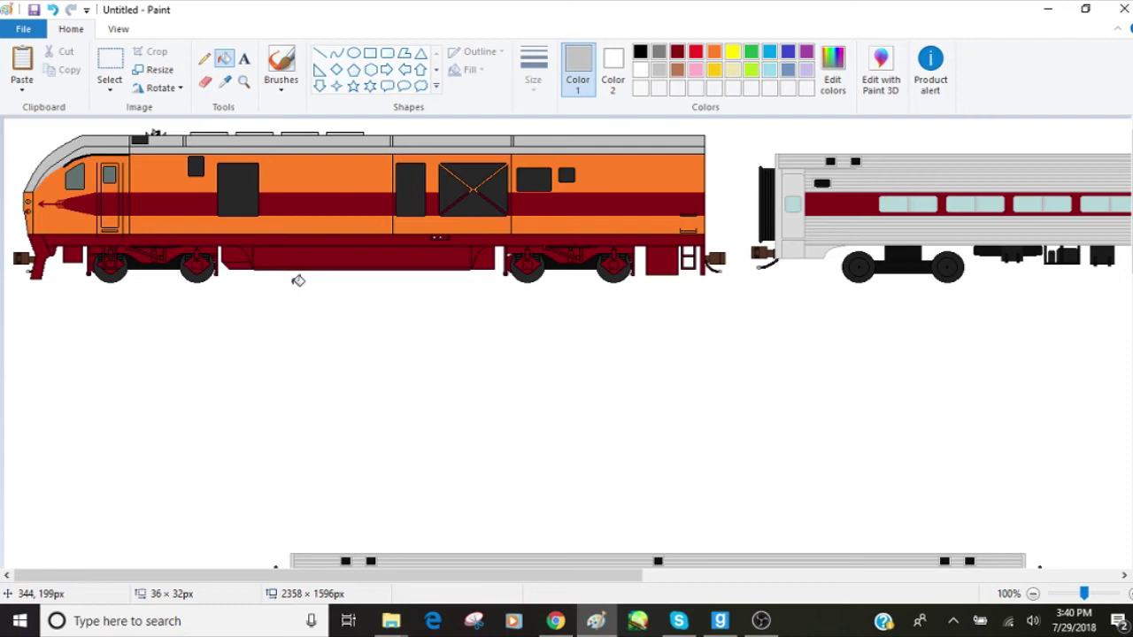
- Fill the small dark red gap in front of the front truck's first wheel, beneath the frame, with white
{"action": "left_click", "coordinate": [243, 79]}
{"action": "left_click", "coordinate": [209, 276]}
{"action": "left_click", "coordinate": [252, 283]}
{"action": "left_click", "coordinate": [266, 287]}
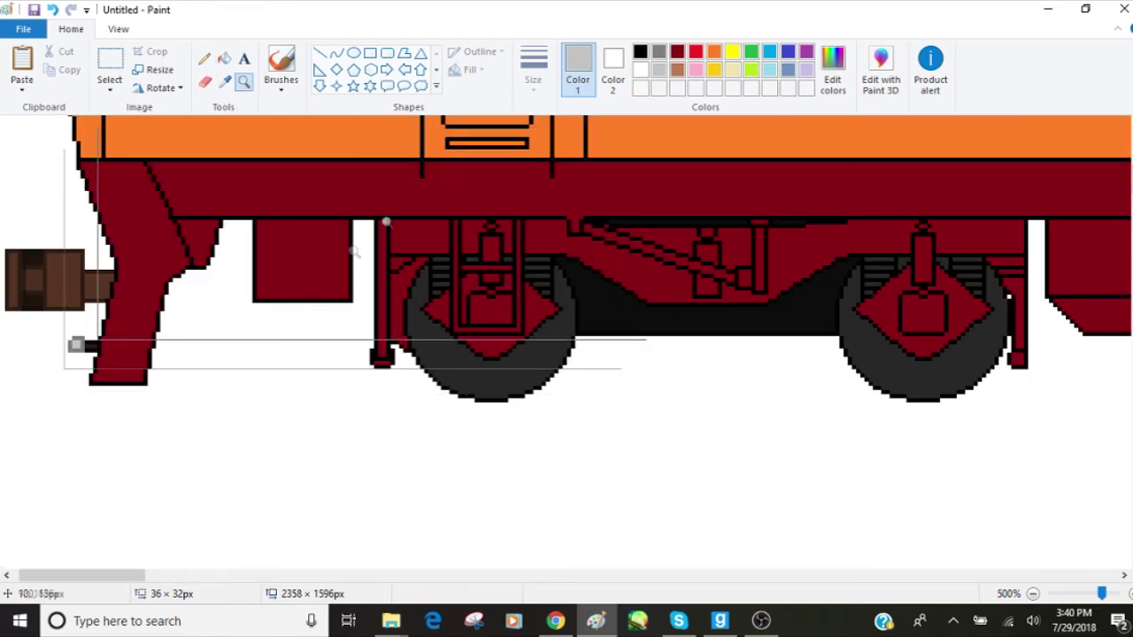
{"action": "left_click", "coordinate": [204, 58]}
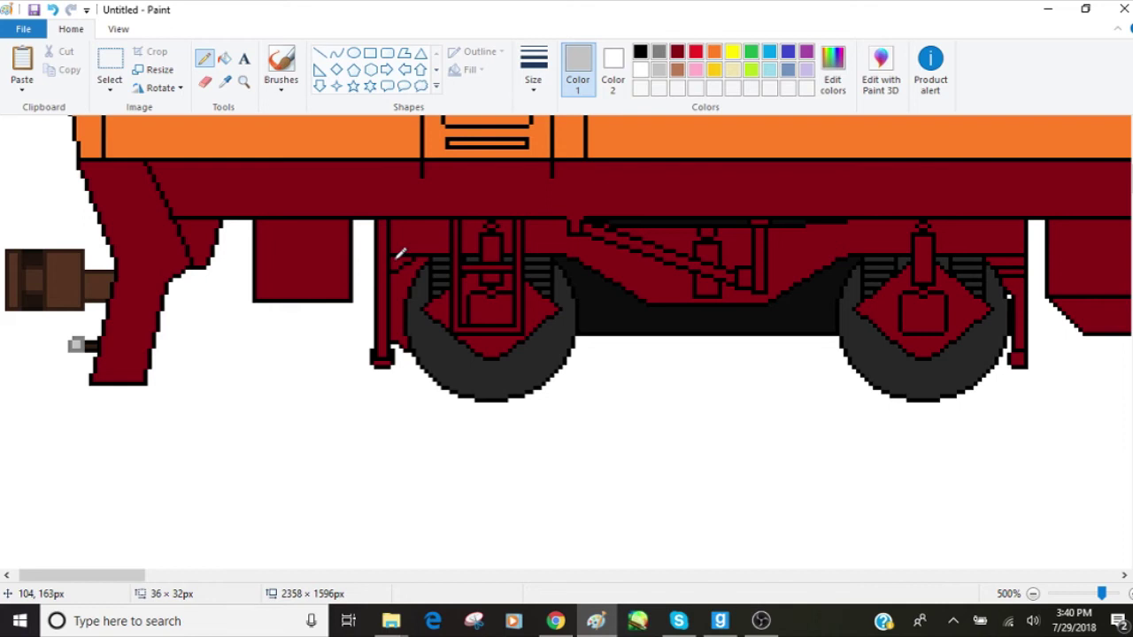
{"action": "left_click", "coordinate": [639, 70]}
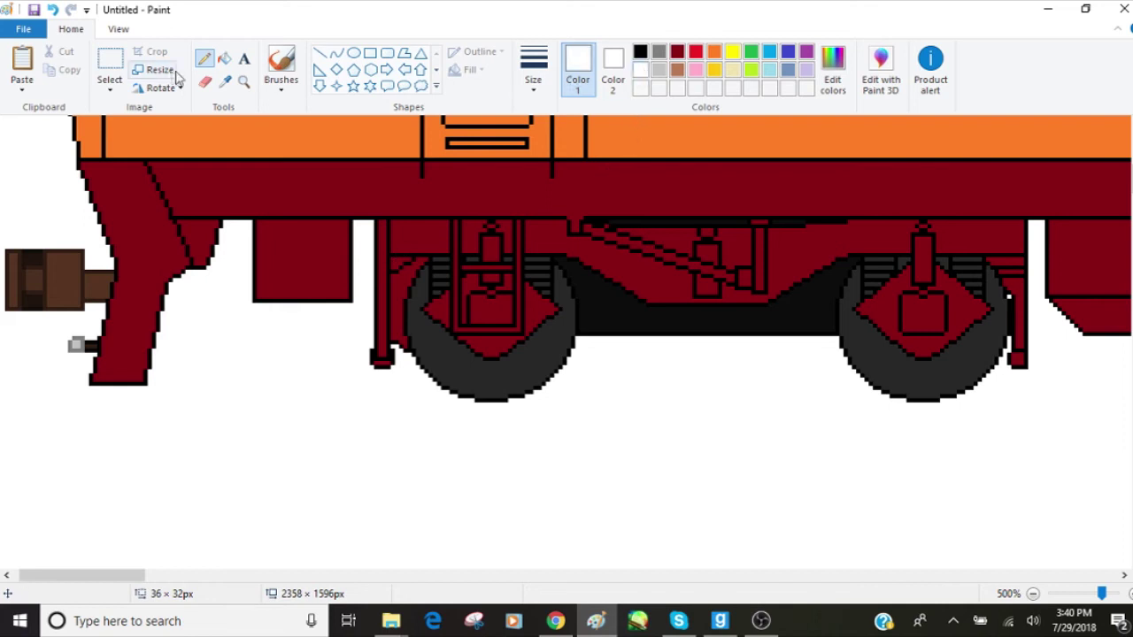
{"action": "left_click", "coordinate": [224, 58]}
{"action": "left_click", "coordinate": [397, 257]}
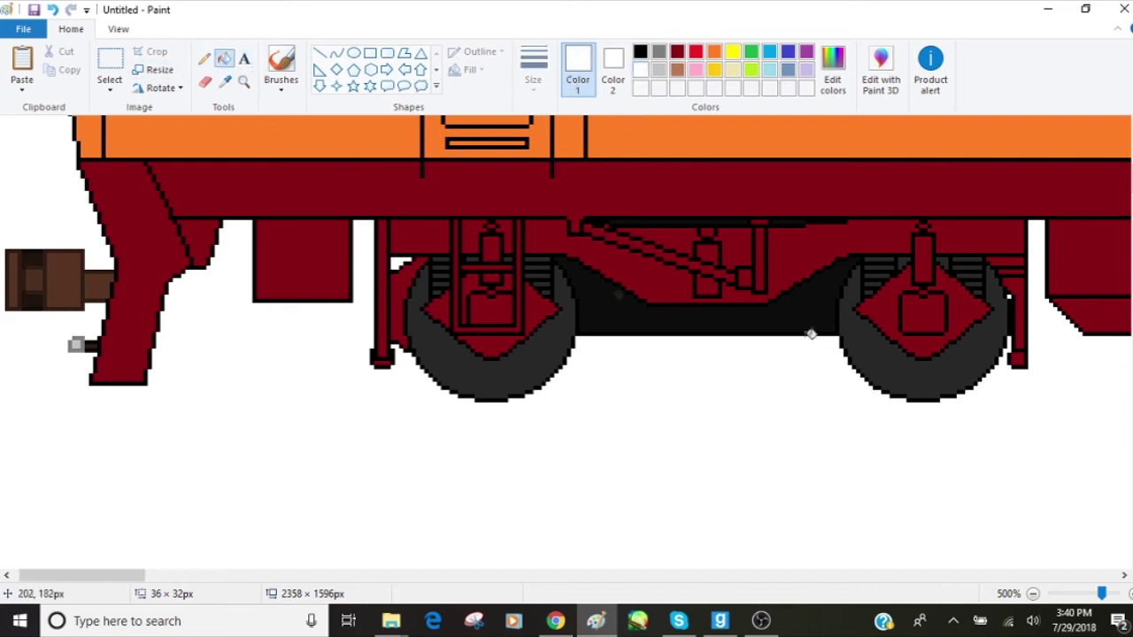
- Examine the whole repainted locomotive and bring it into closer view around the roof
{"action": "mouse_move", "coordinate": [1102, 594]}
{"action": "left_mouse_down"}
{"action": "mouse_move", "coordinate": [1079, 591]}
{"action": "mouse_move", "coordinate": [1097, 594]}
{"action": "mouse_move", "coordinate": [1086, 600]}
{"action": "left_mouse_up"}
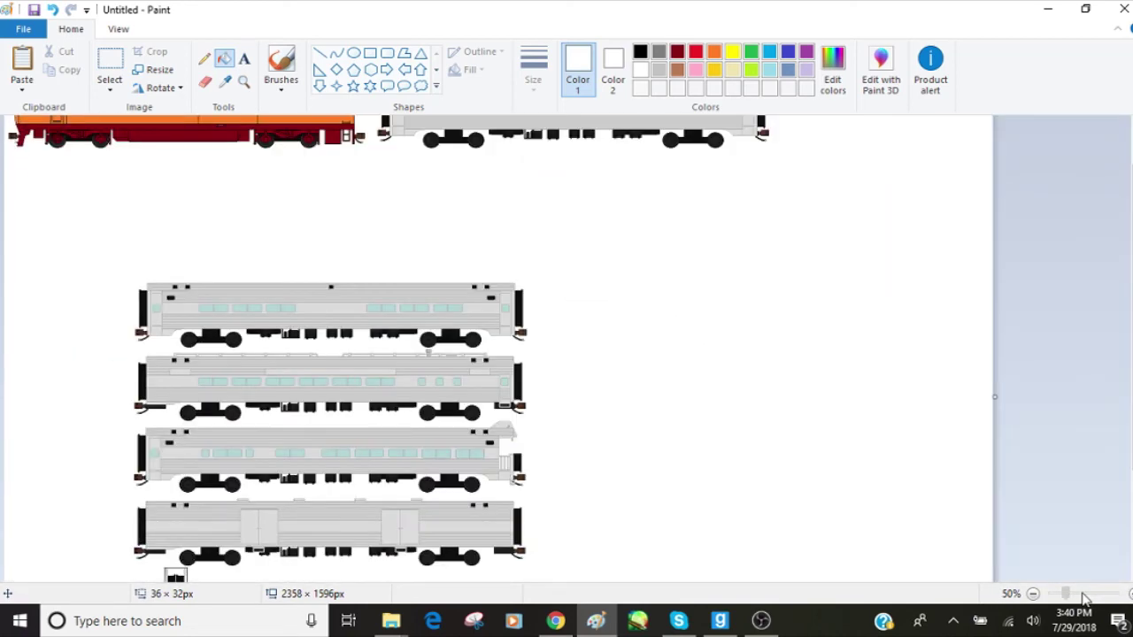
{"action": "scroll", "coordinate": [672, 336], "scroll_direction": "up", "scroll_amount": 1}
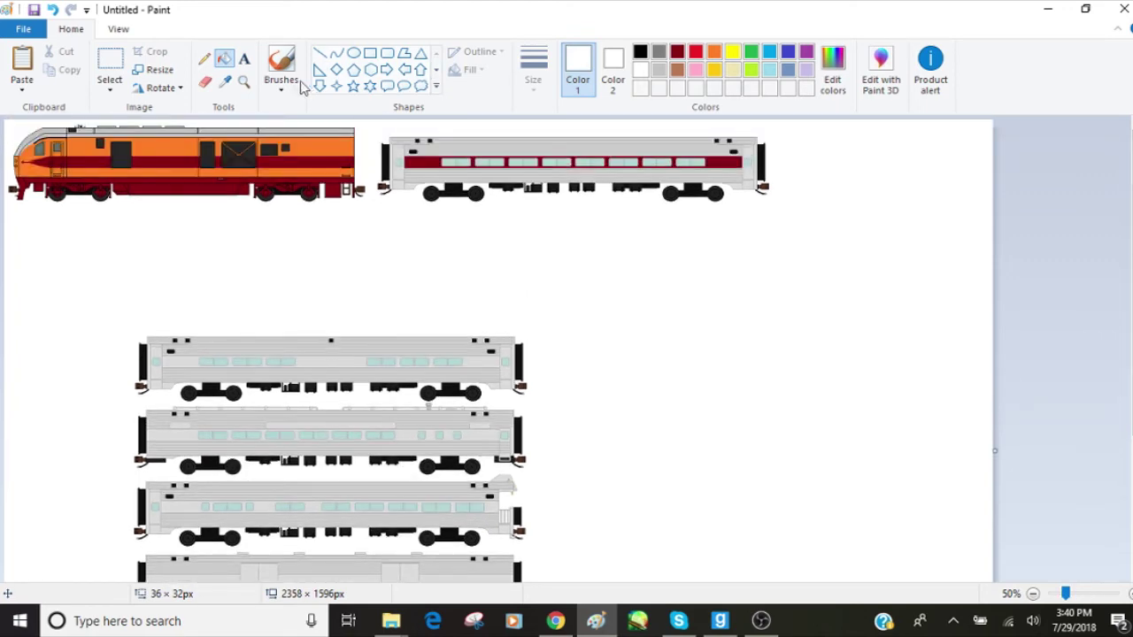
{"action": "left_click", "coordinate": [245, 81]}
{"action": "left_click", "coordinate": [266, 130]}
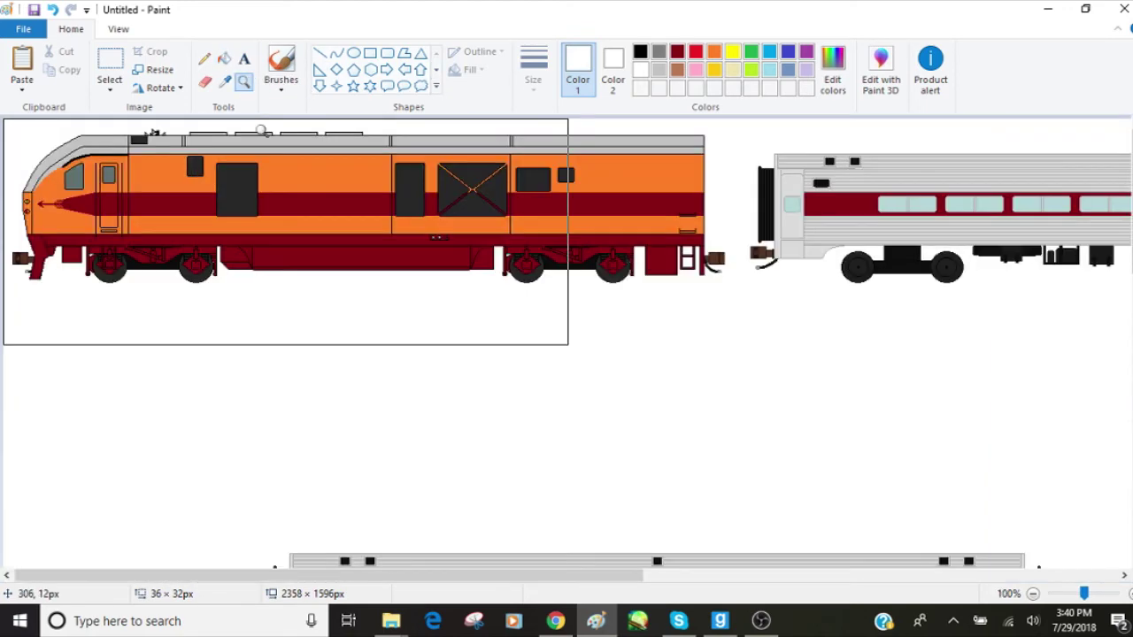